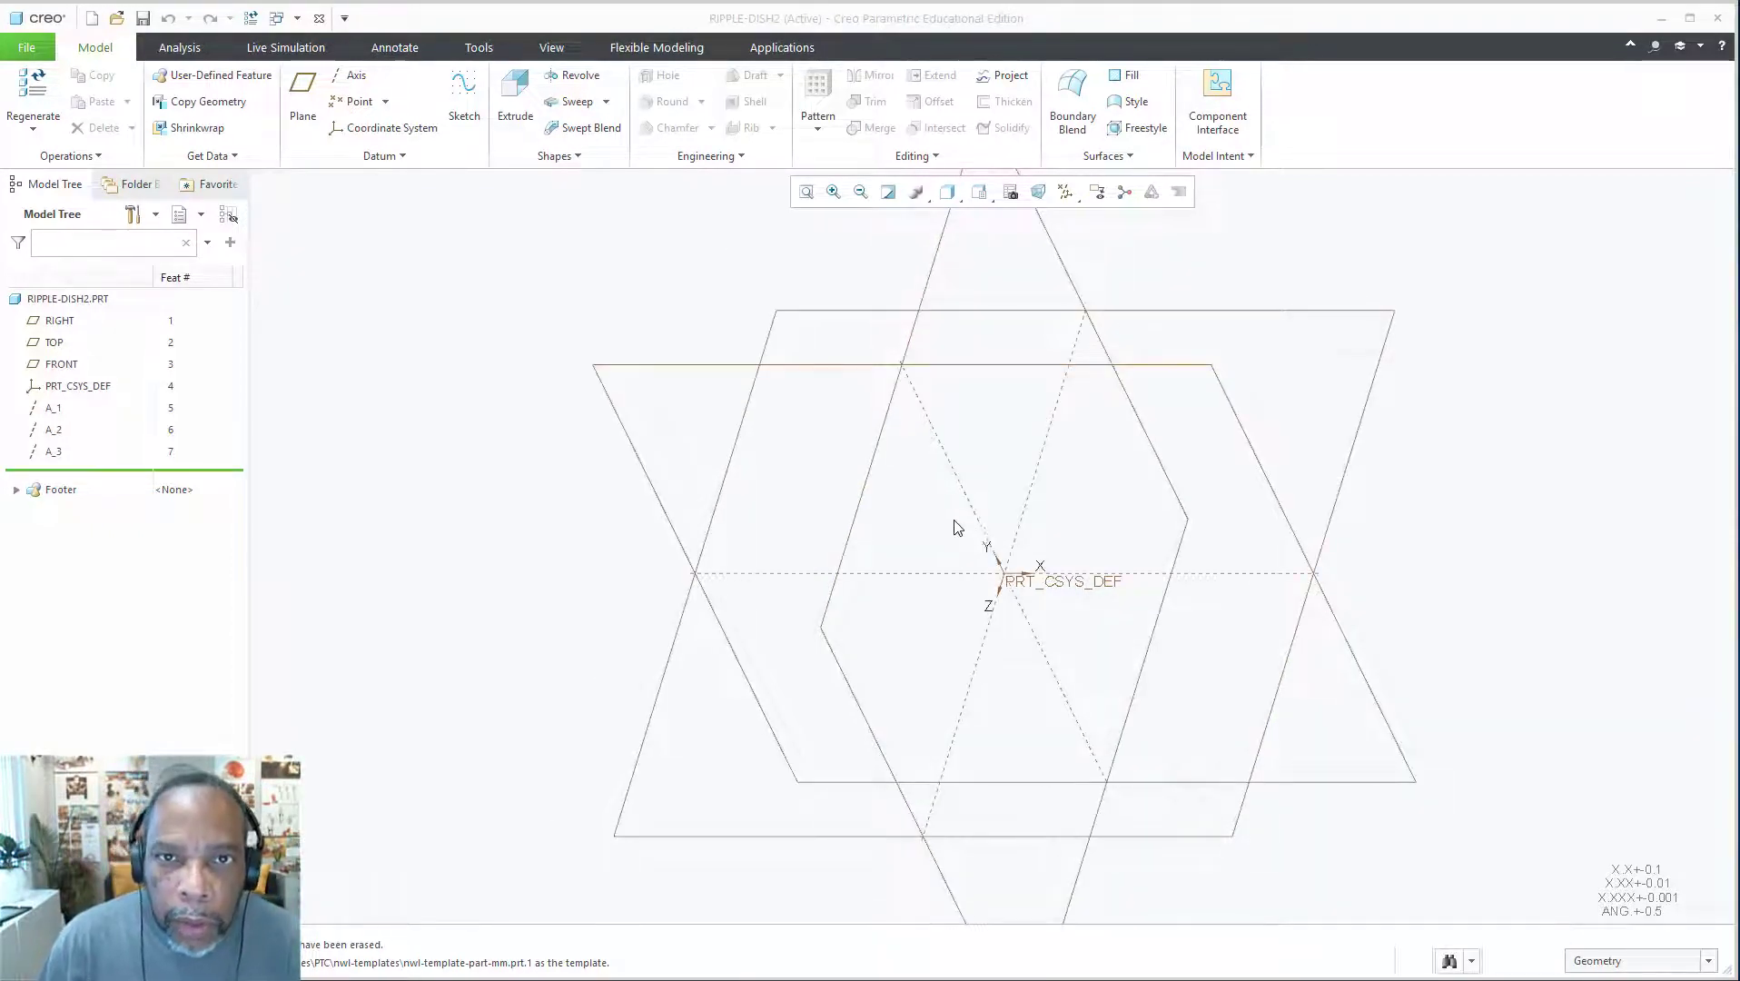
Start a new sketch placed on the TOP datum plane
scroll(960, 528, "up", 2)
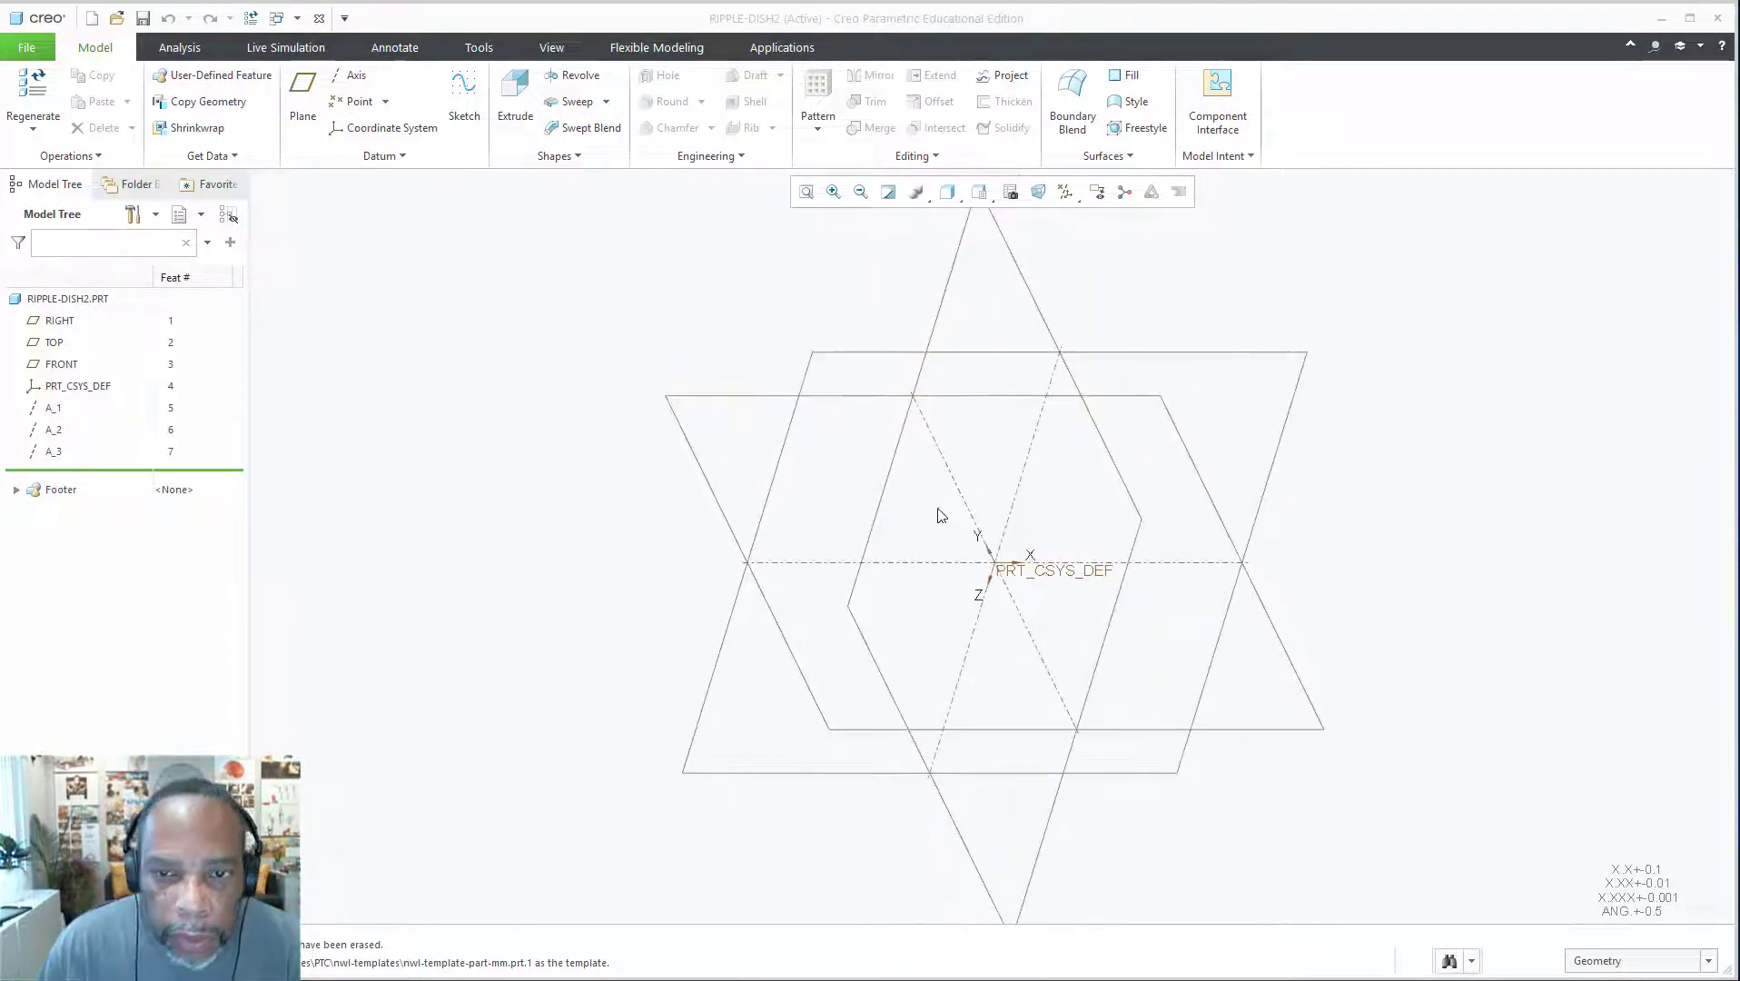
left_click(461, 92)
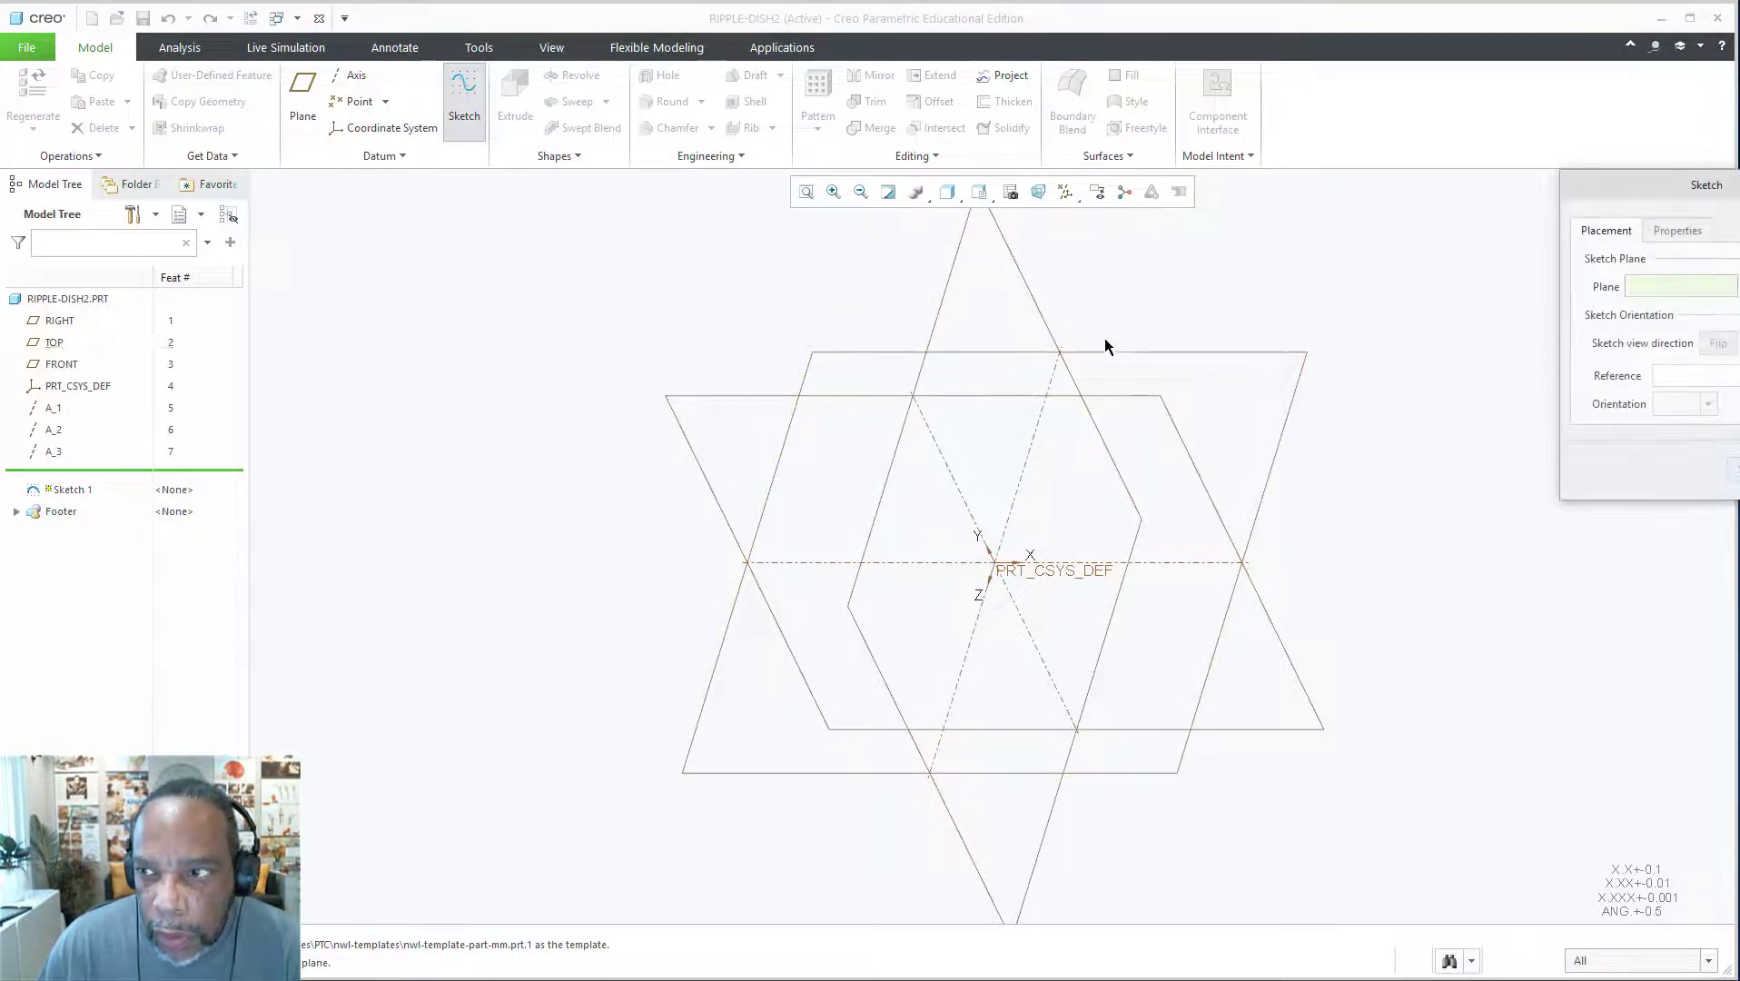
left_click_drag(1562, 187, 1363, 241)
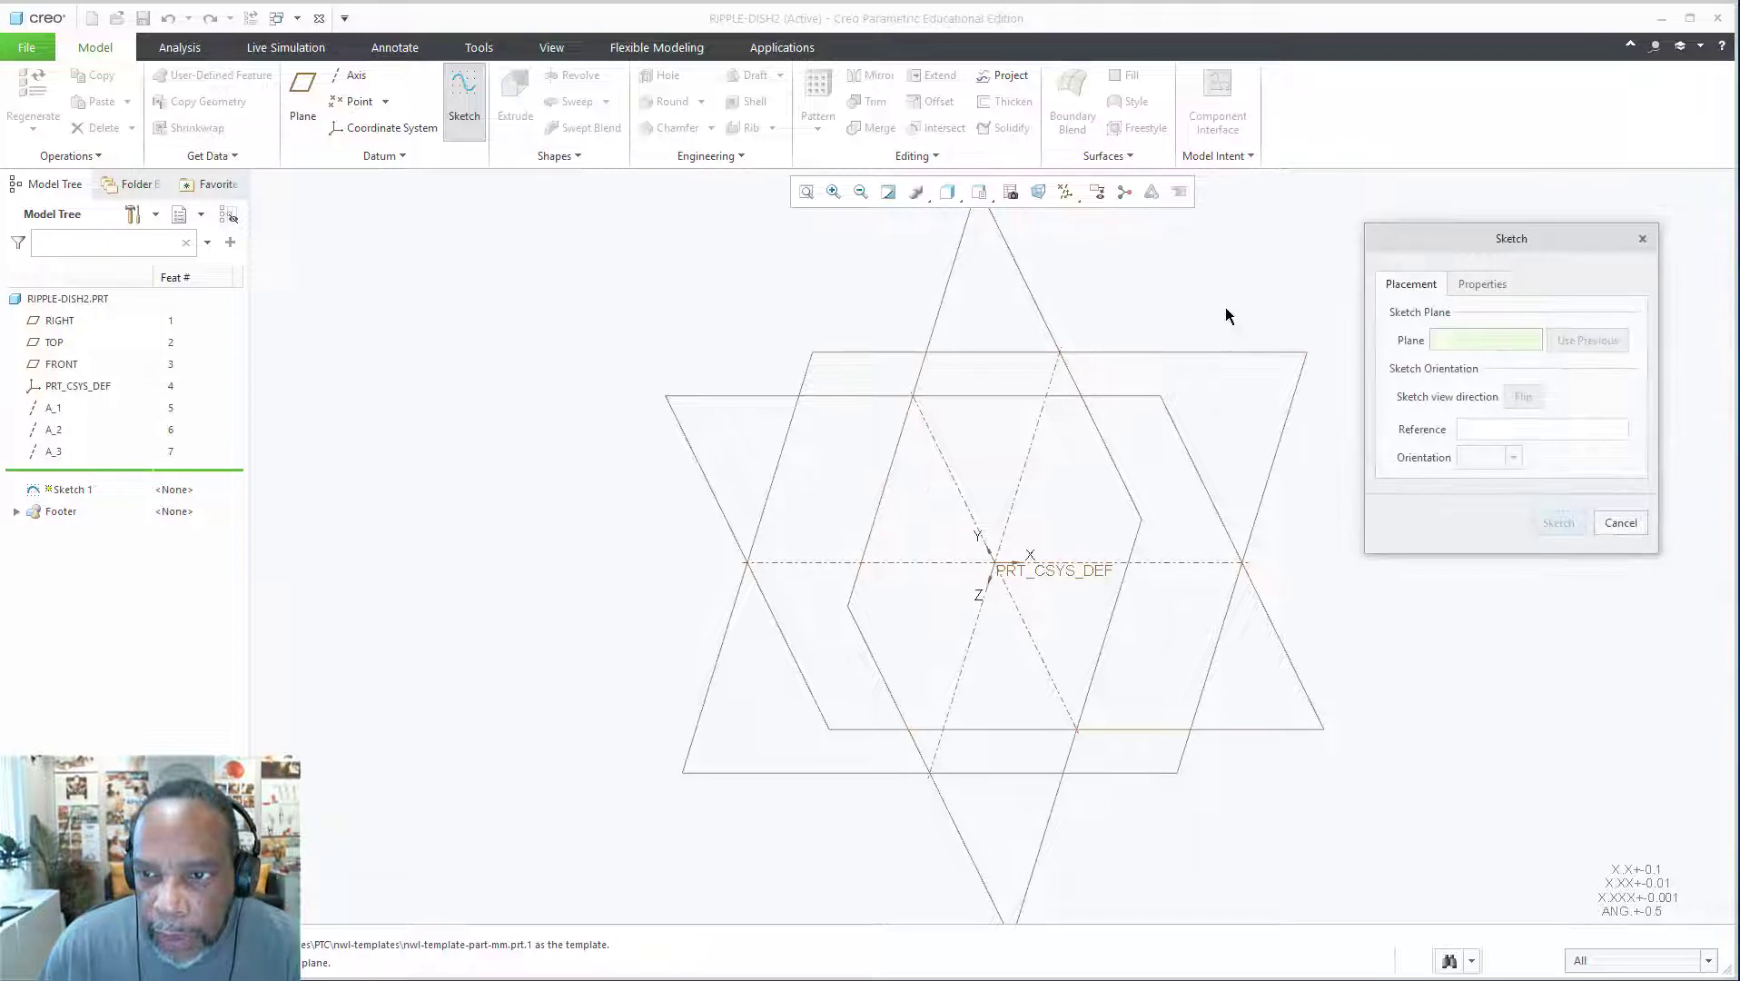
left_click(1191, 351)
left_click(1555, 524)
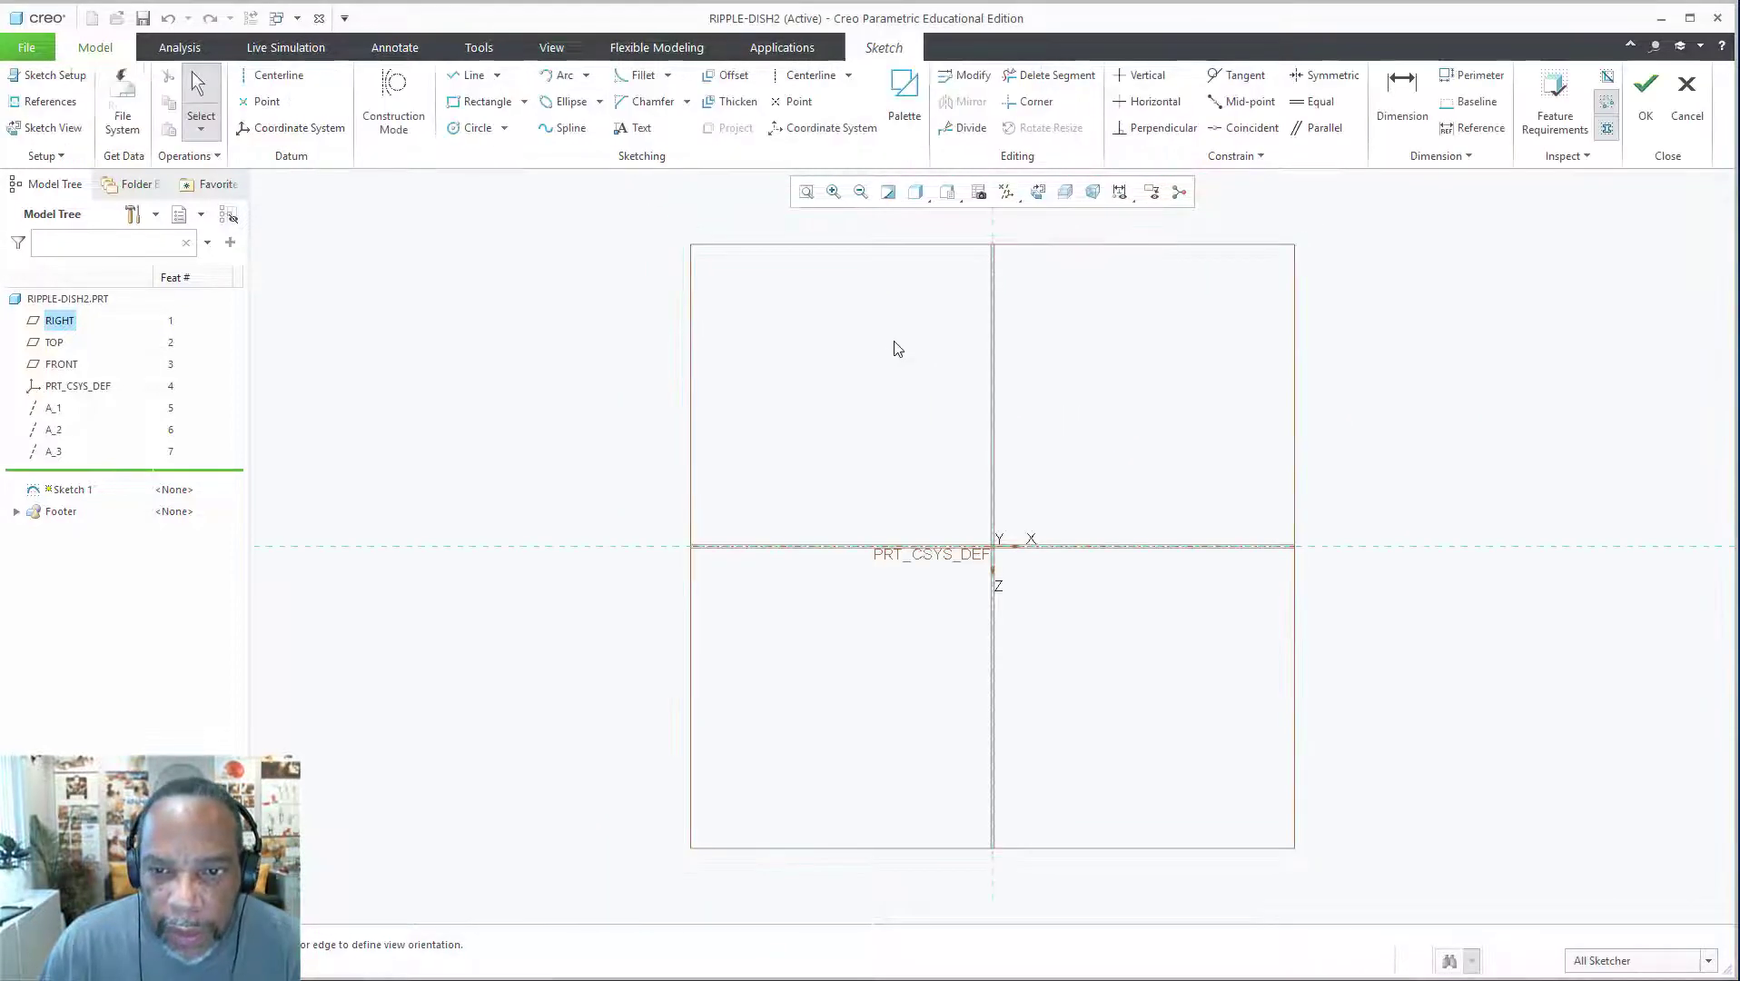
Draw a circle centred on the origin and set its diameter to 200
left_click(473, 128)
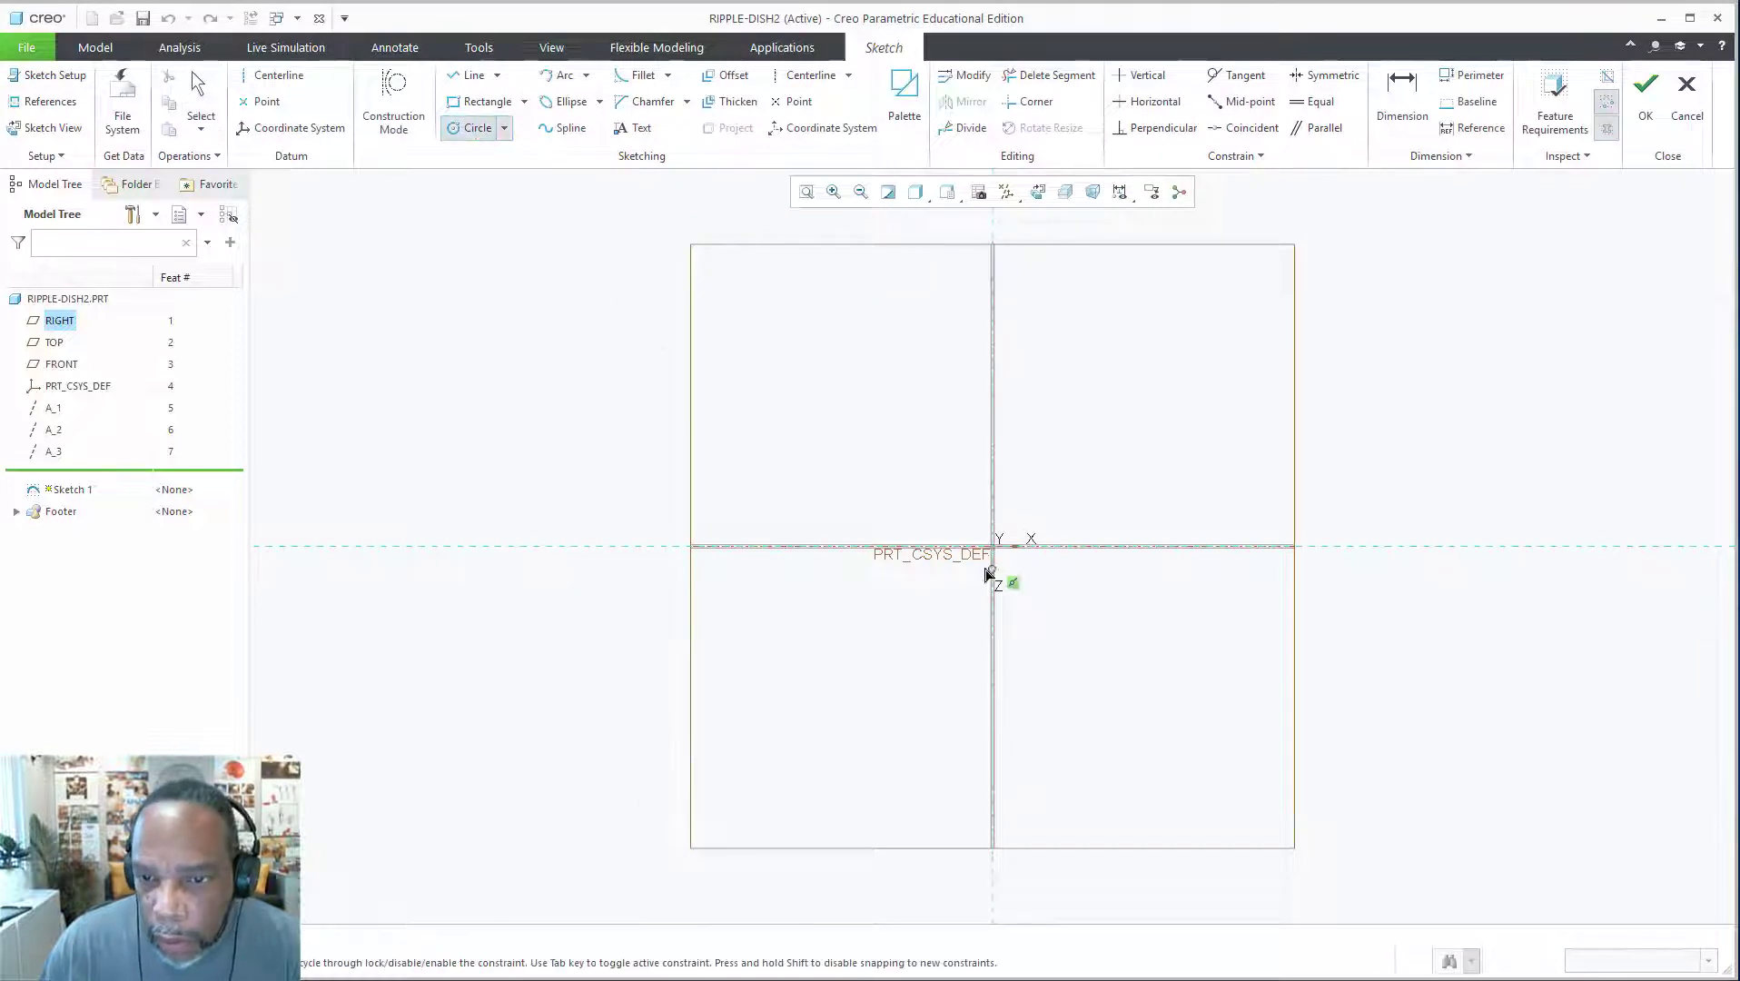
left_click(996, 554)
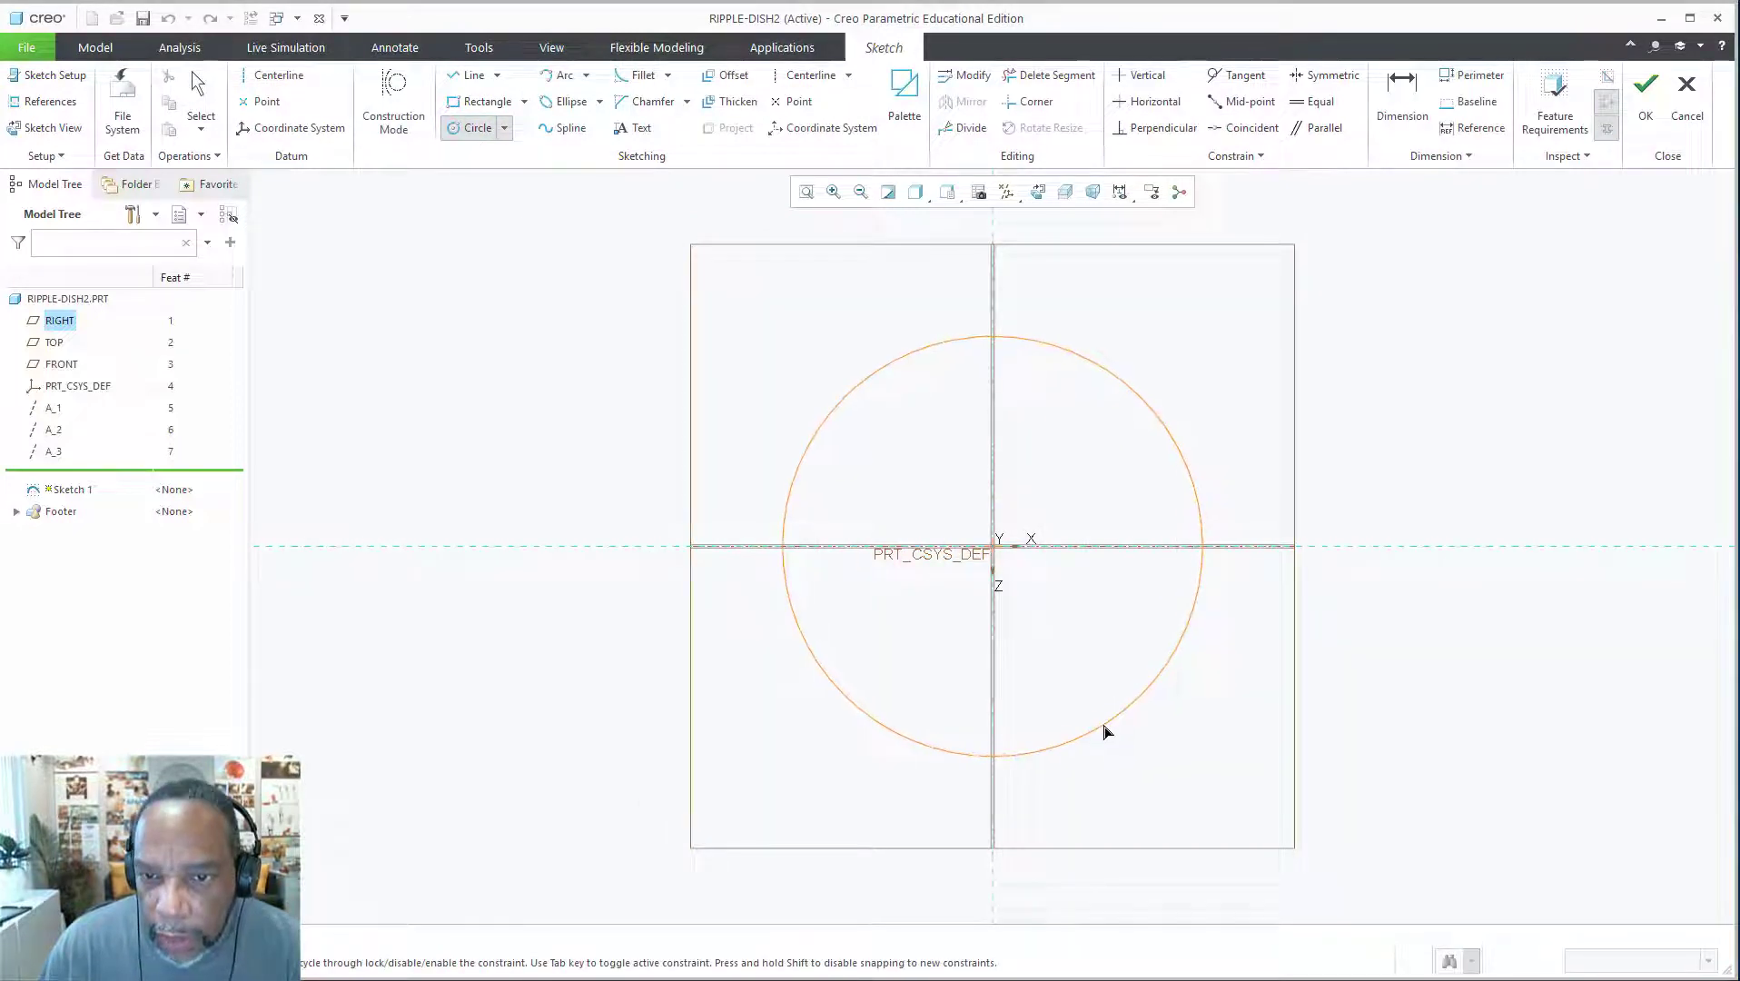
left_click(1107, 724)
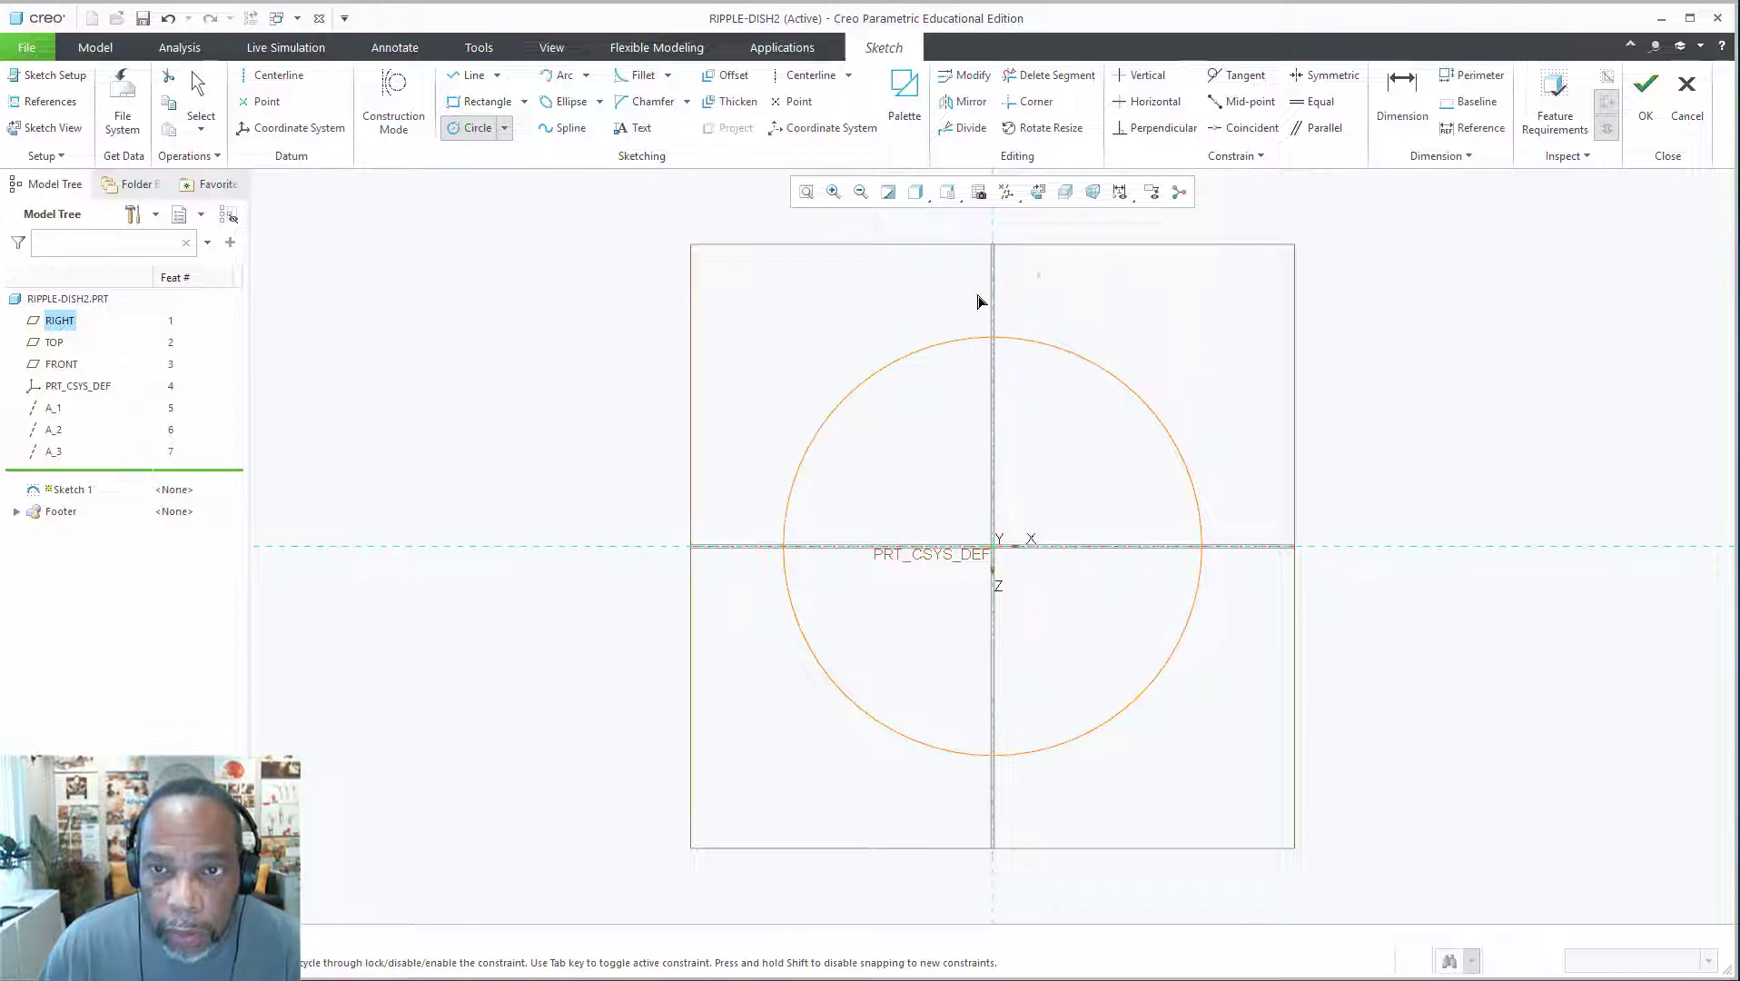
left_click(1403, 91)
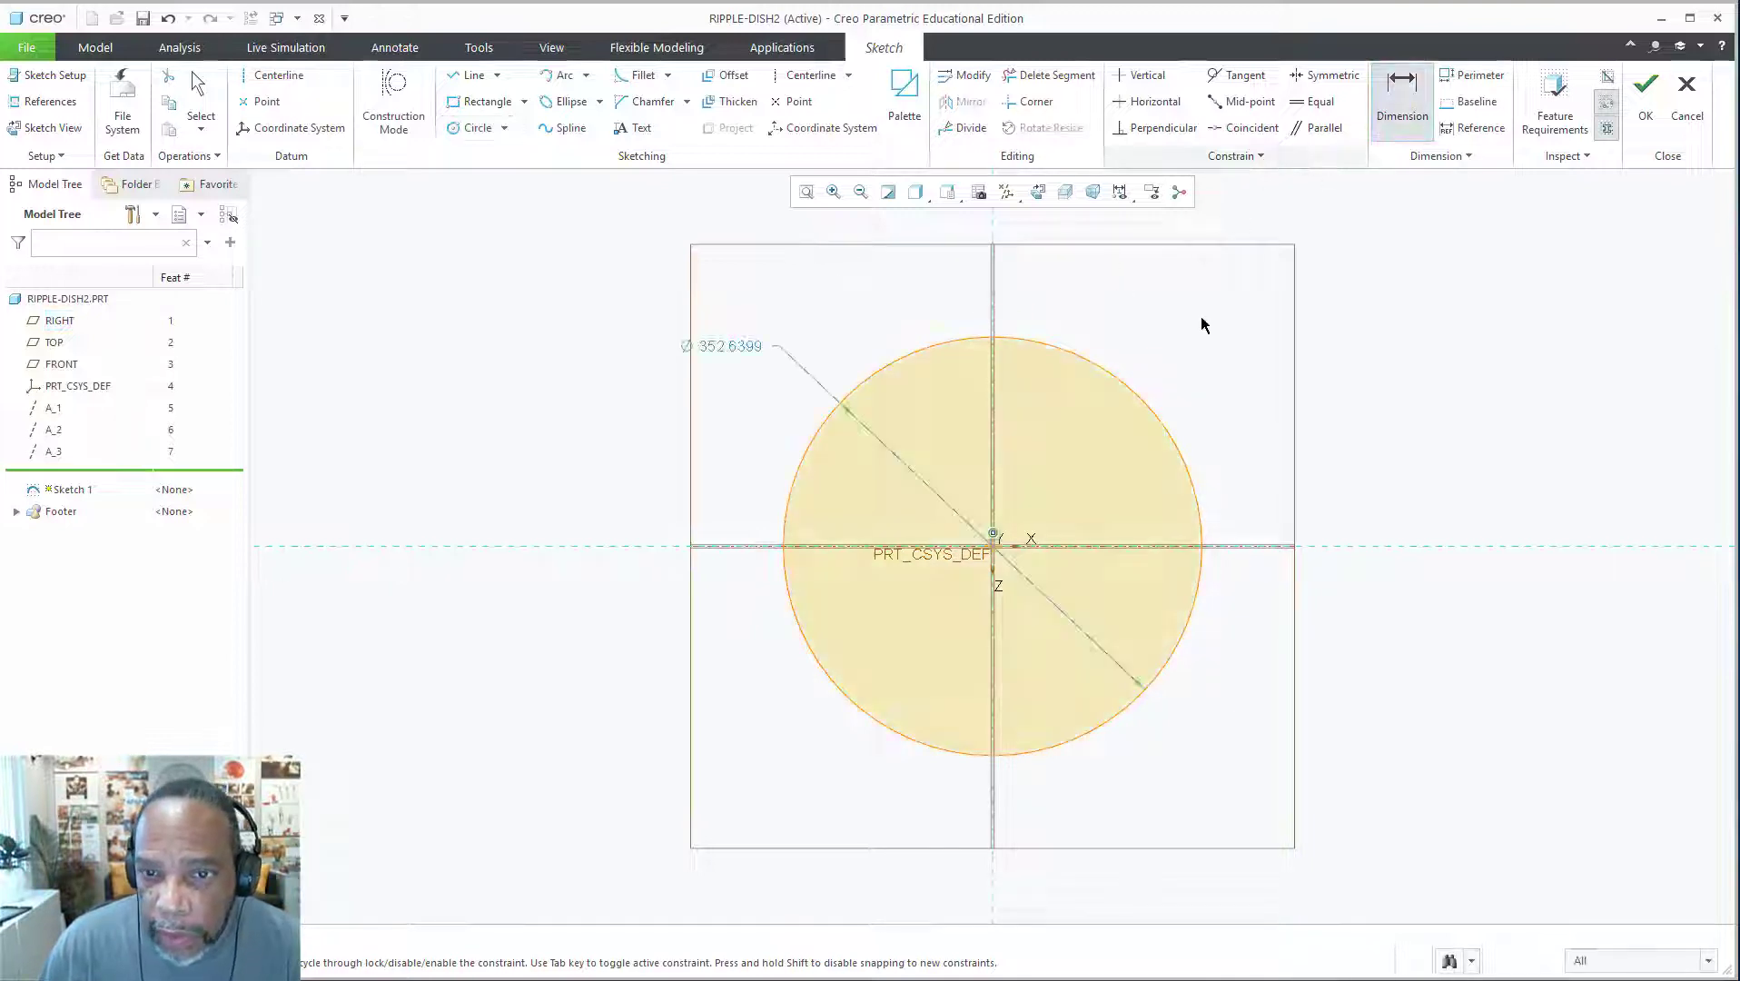
left_click(734, 352)
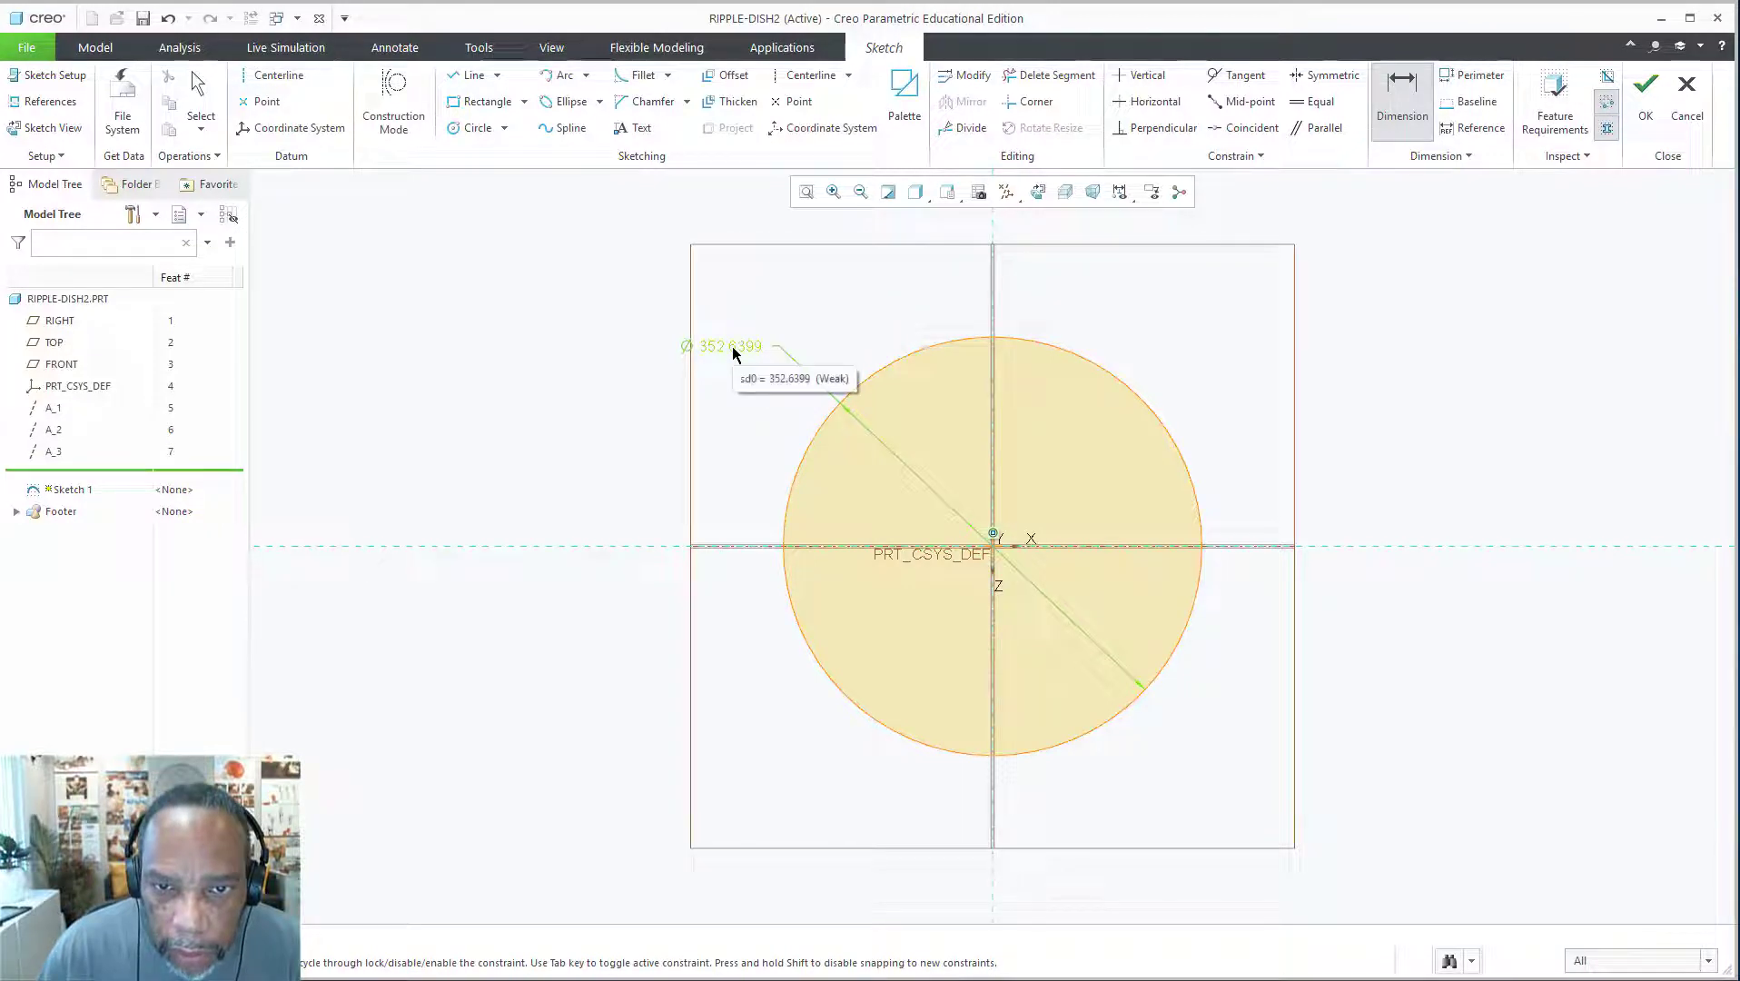
double_click(732, 349)
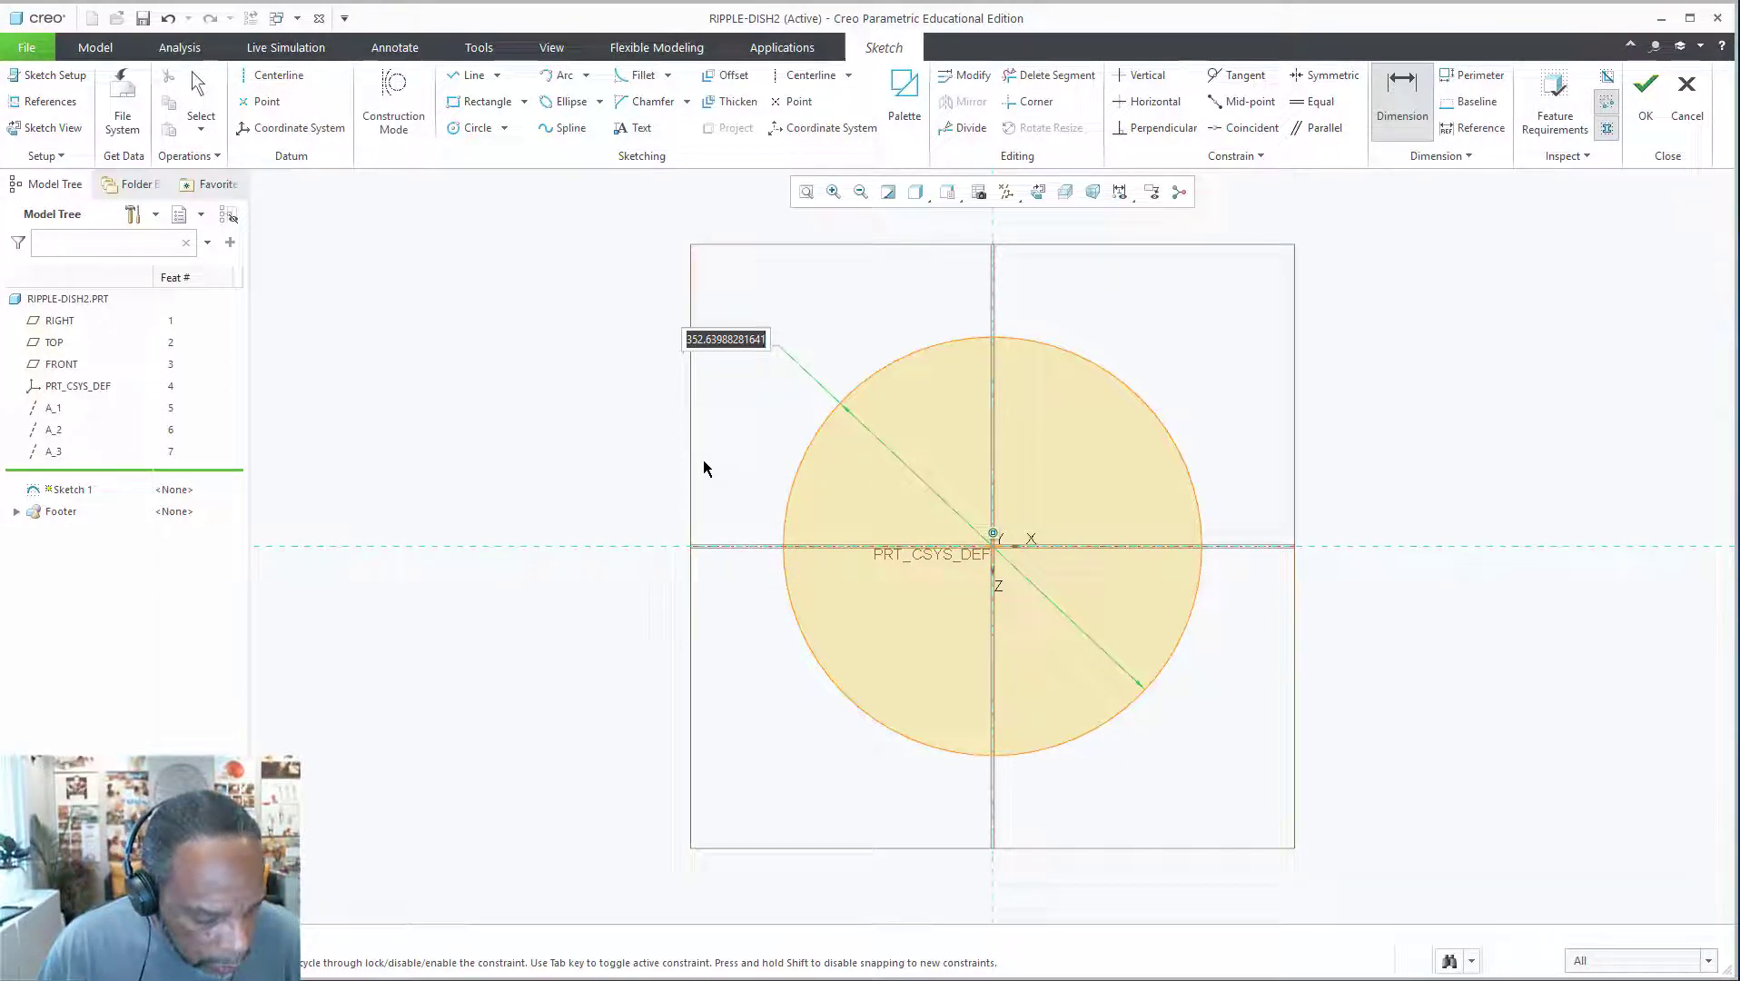
type("200")
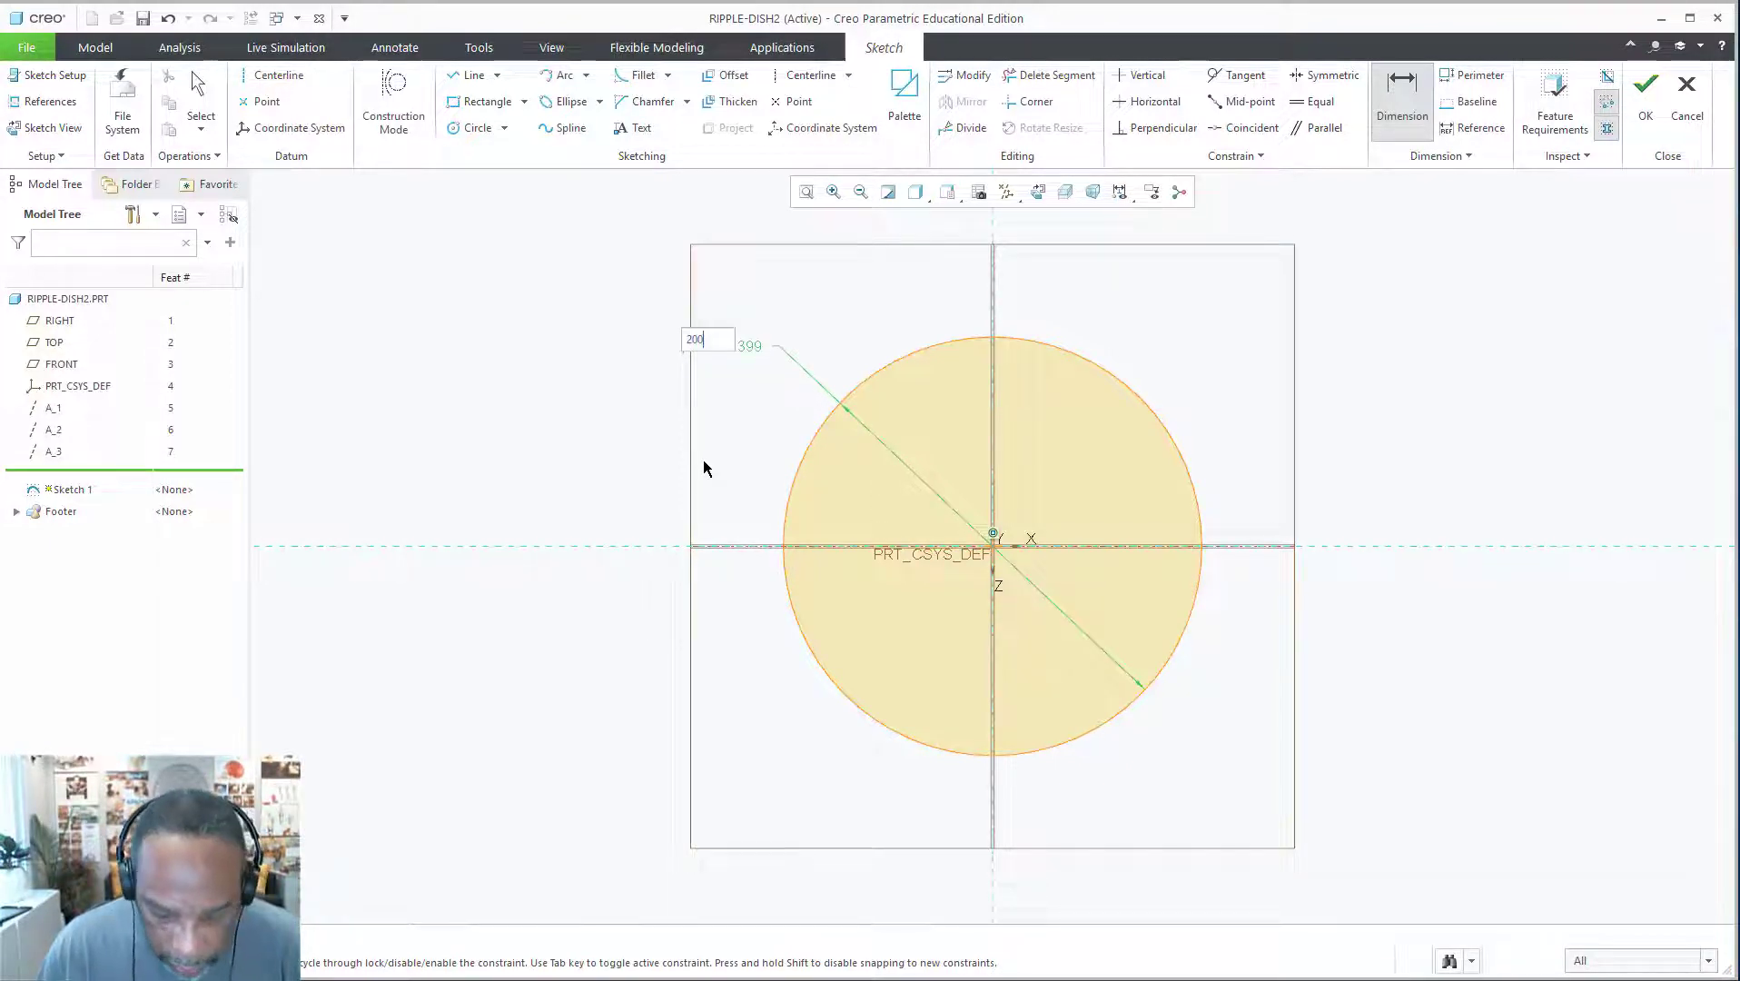
key("Return")
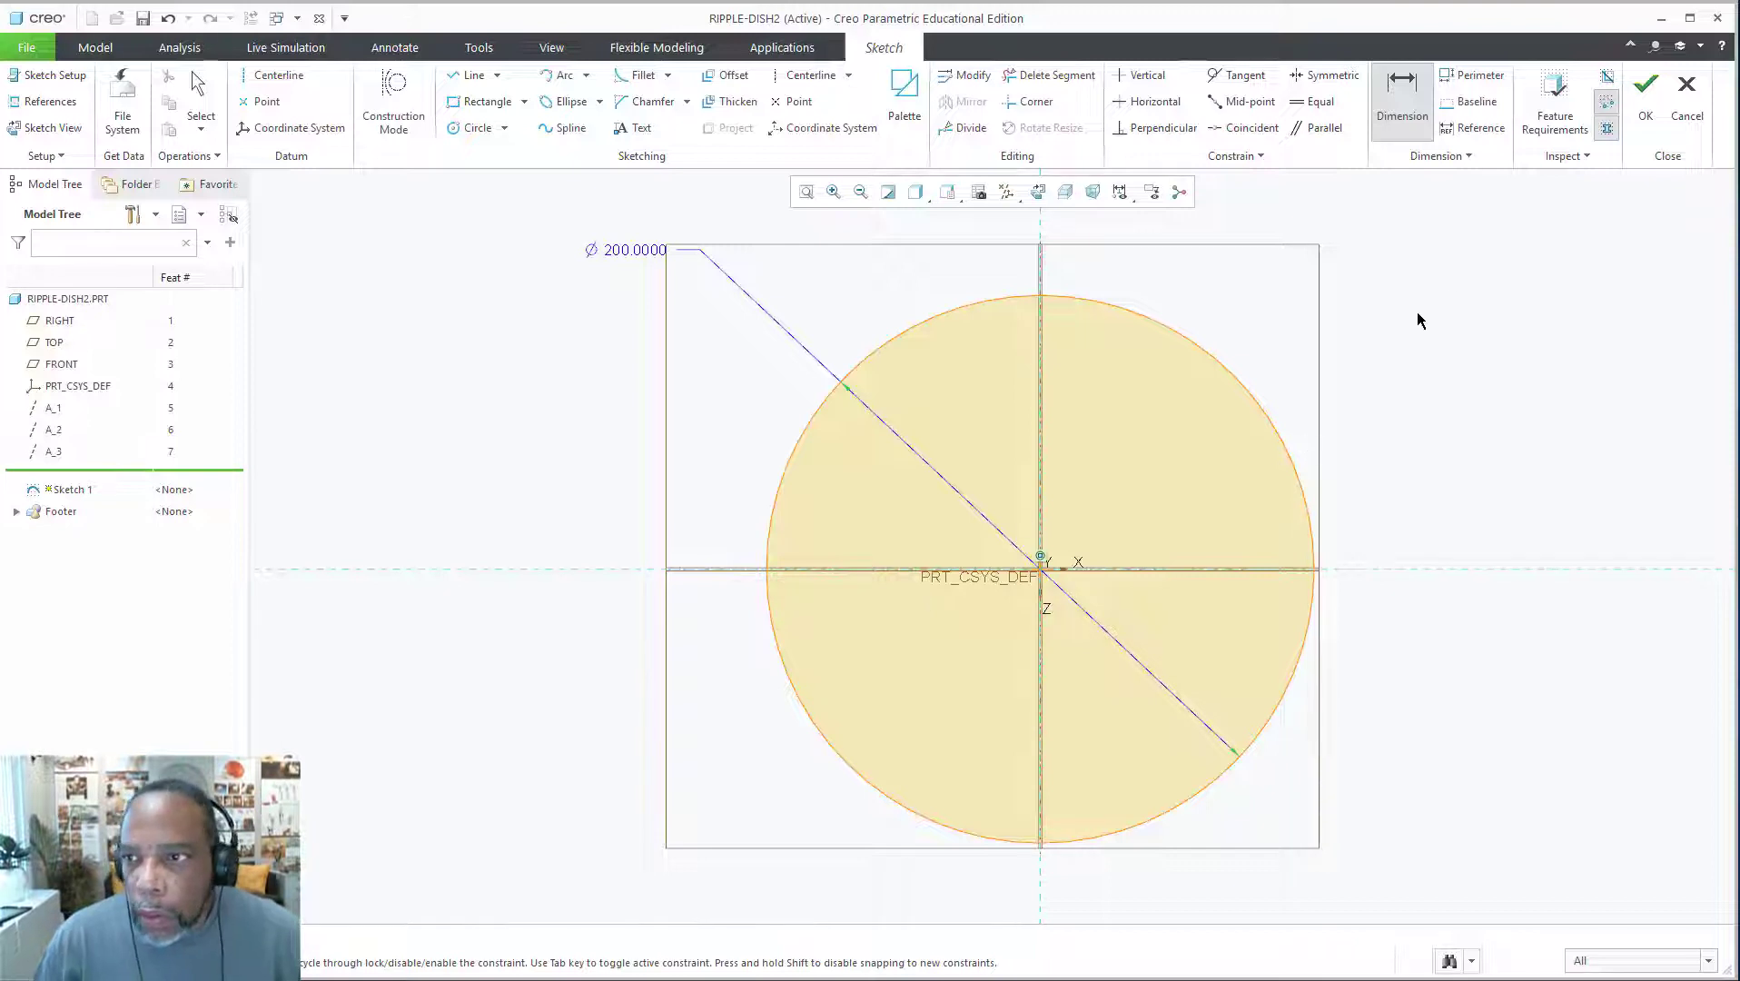
Finish the circle sketch and hide all datum planes, axes and coordinate systems
left_click(1644, 111)
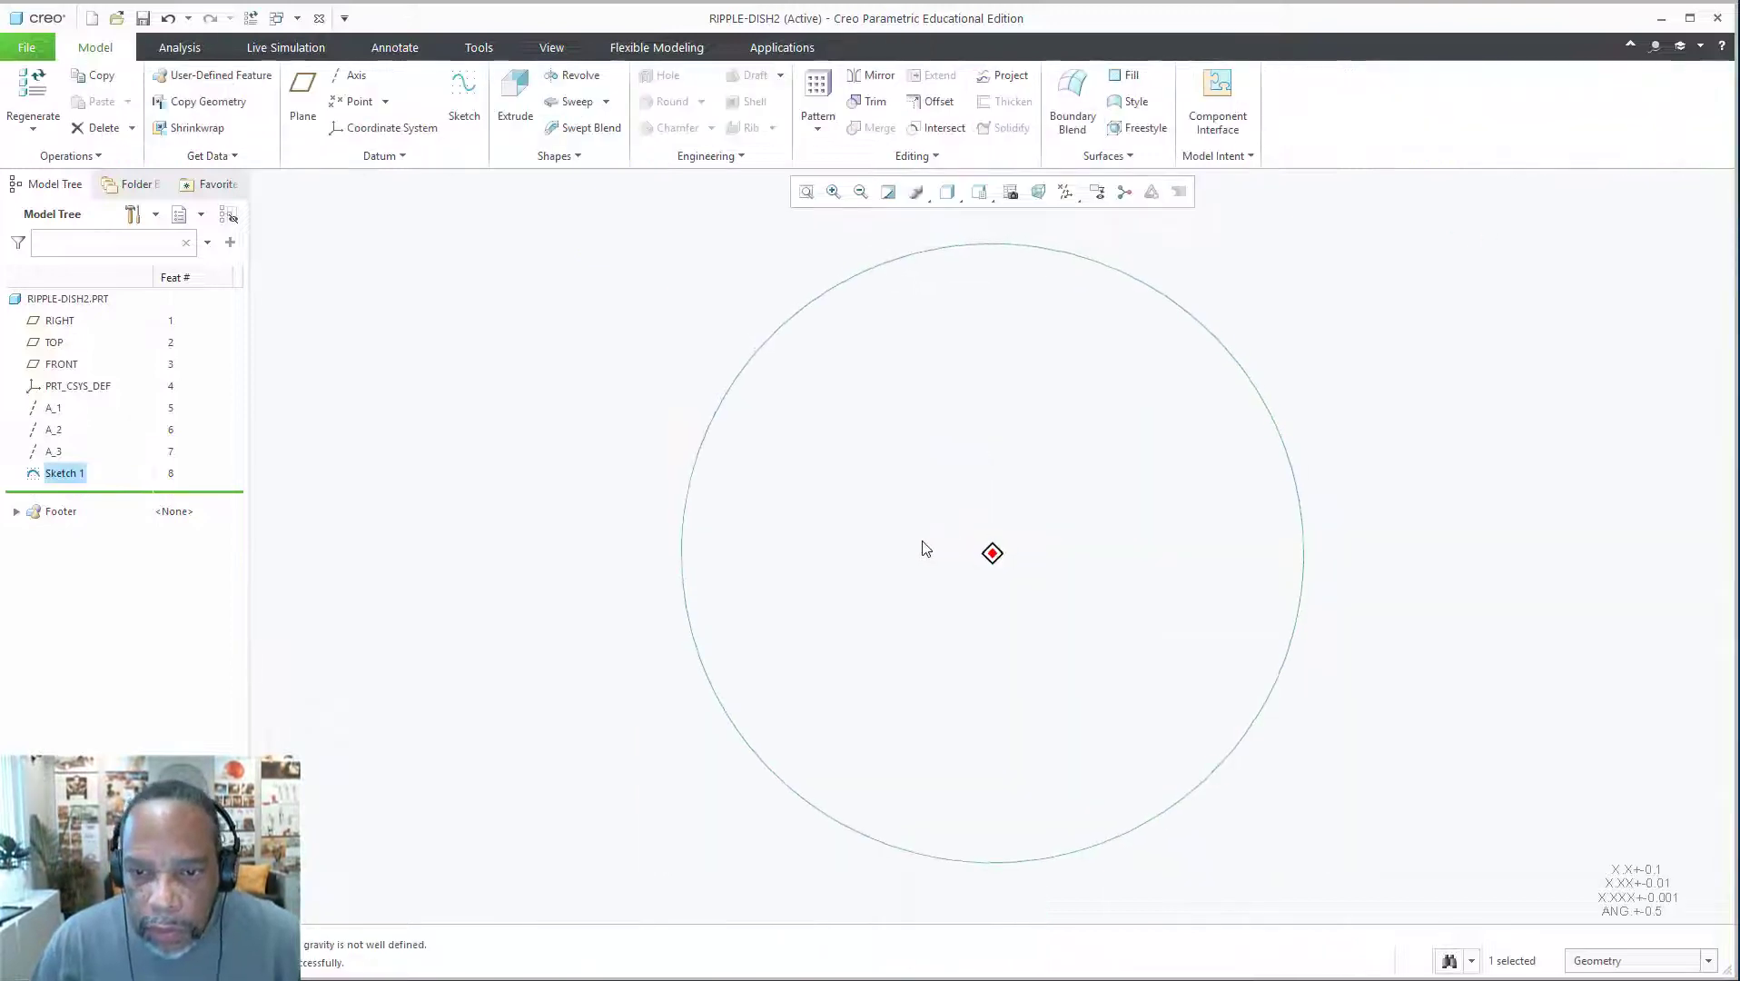
left_click(1305, 363)
middle_click_drag(1305, 363, 1262, 387)
scroll(956, 923, "up", 2)
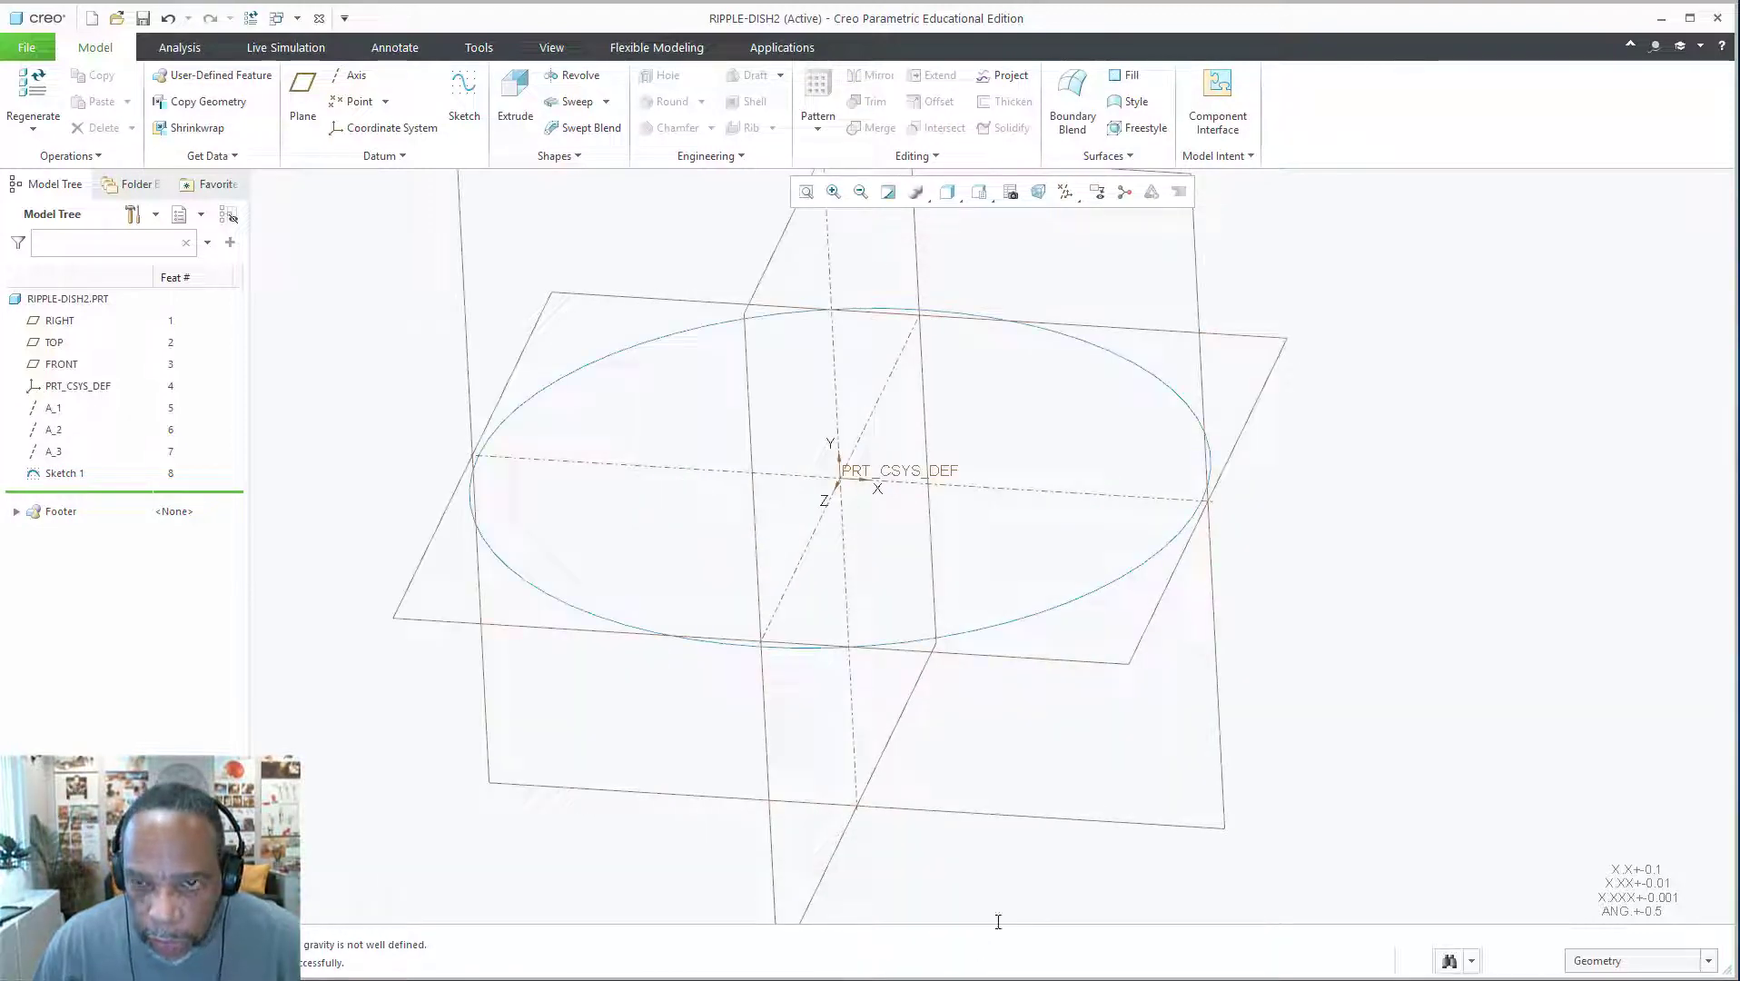
left_click(1066, 192)
left_click(1045, 219)
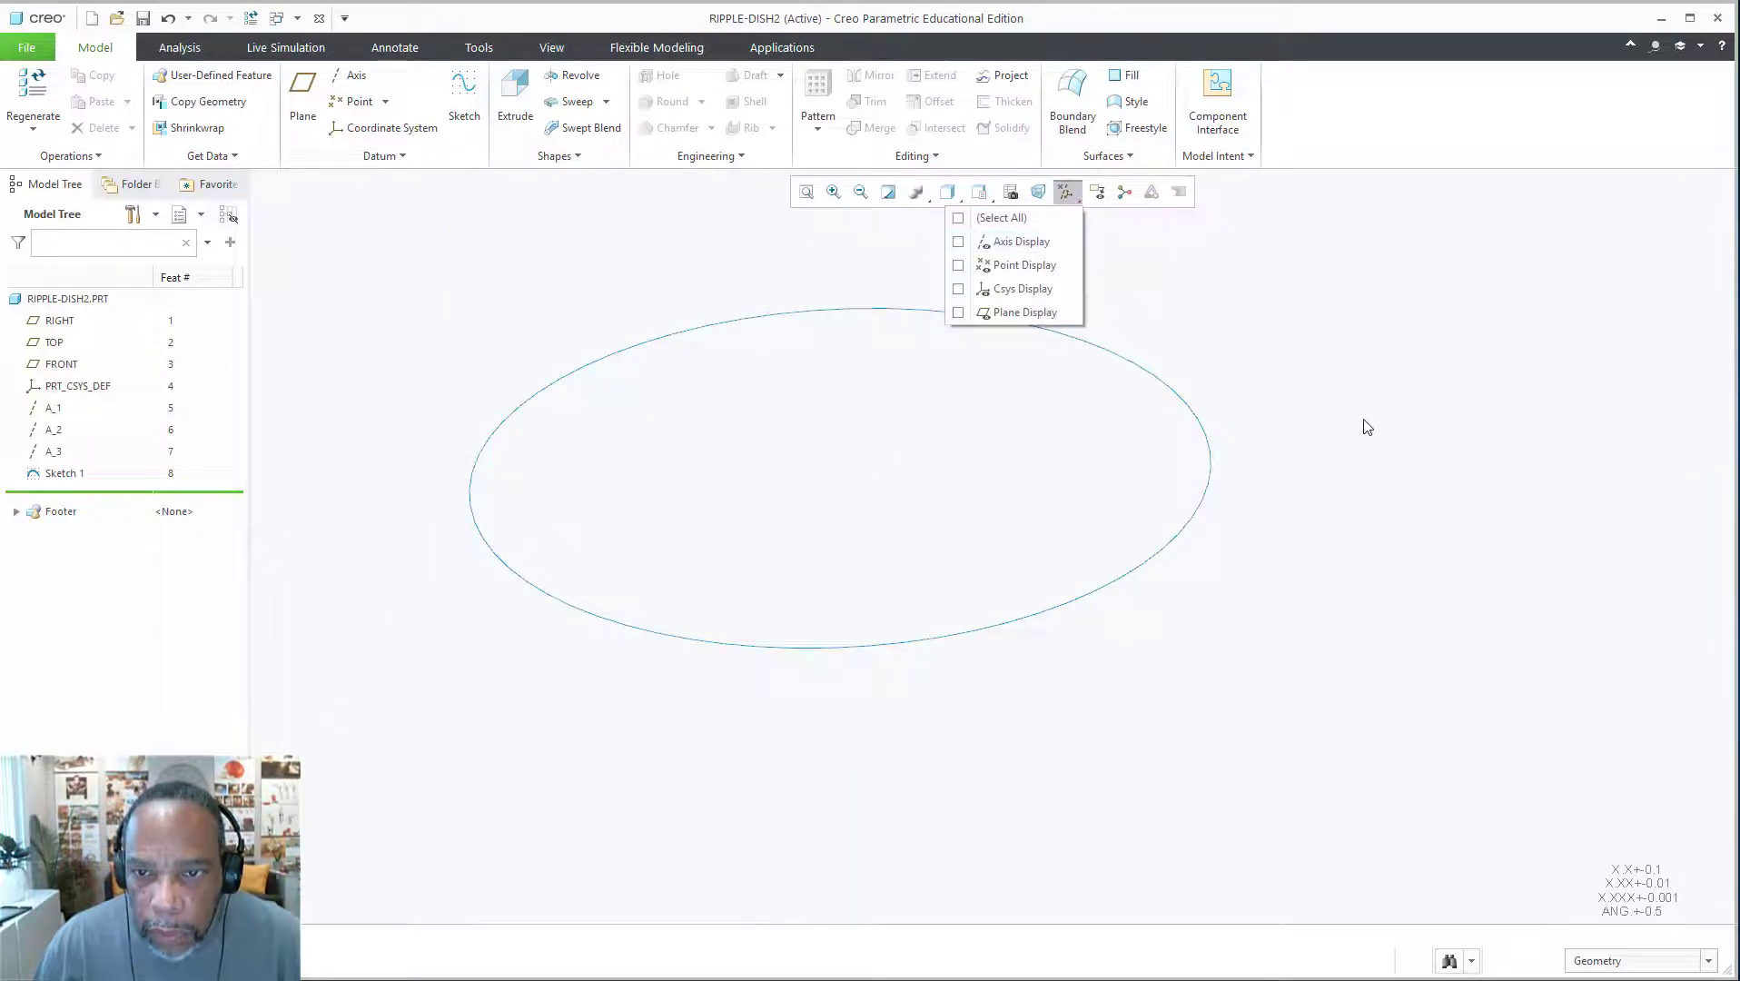
middle_click_drag(1363, 420, 1258, 388)
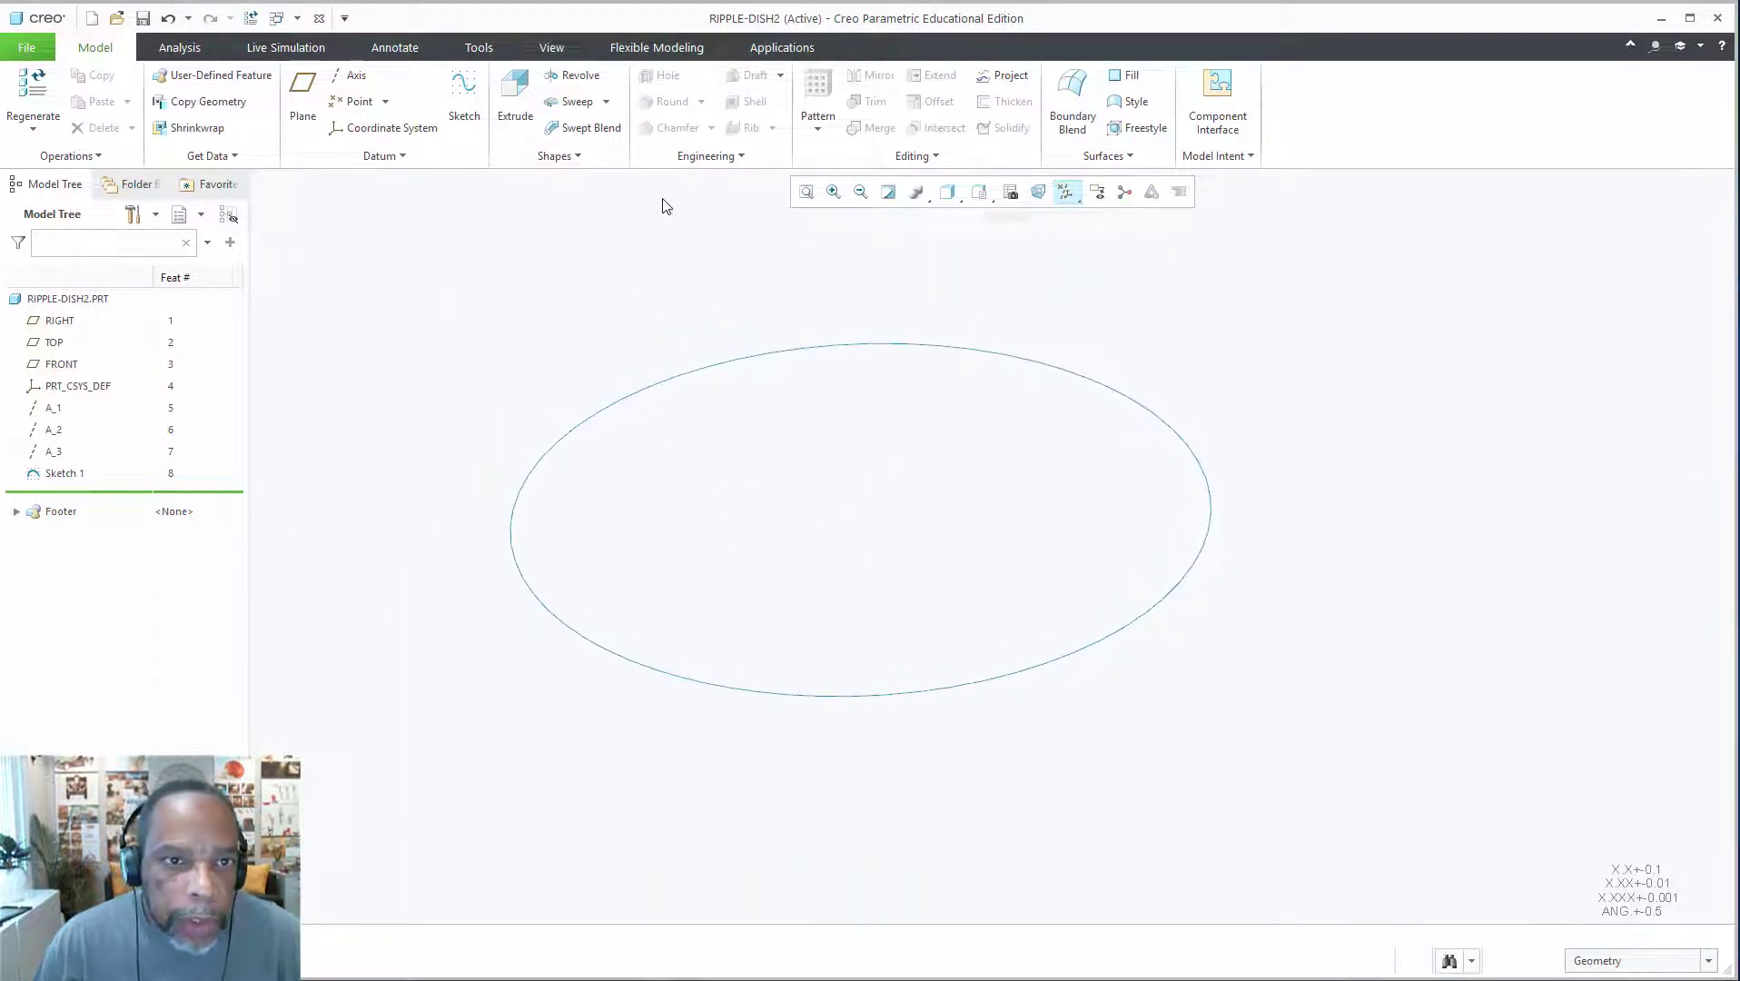
Start a sweep along the 200 circle trajectory and open its cross-section sketch
left_click(578, 104)
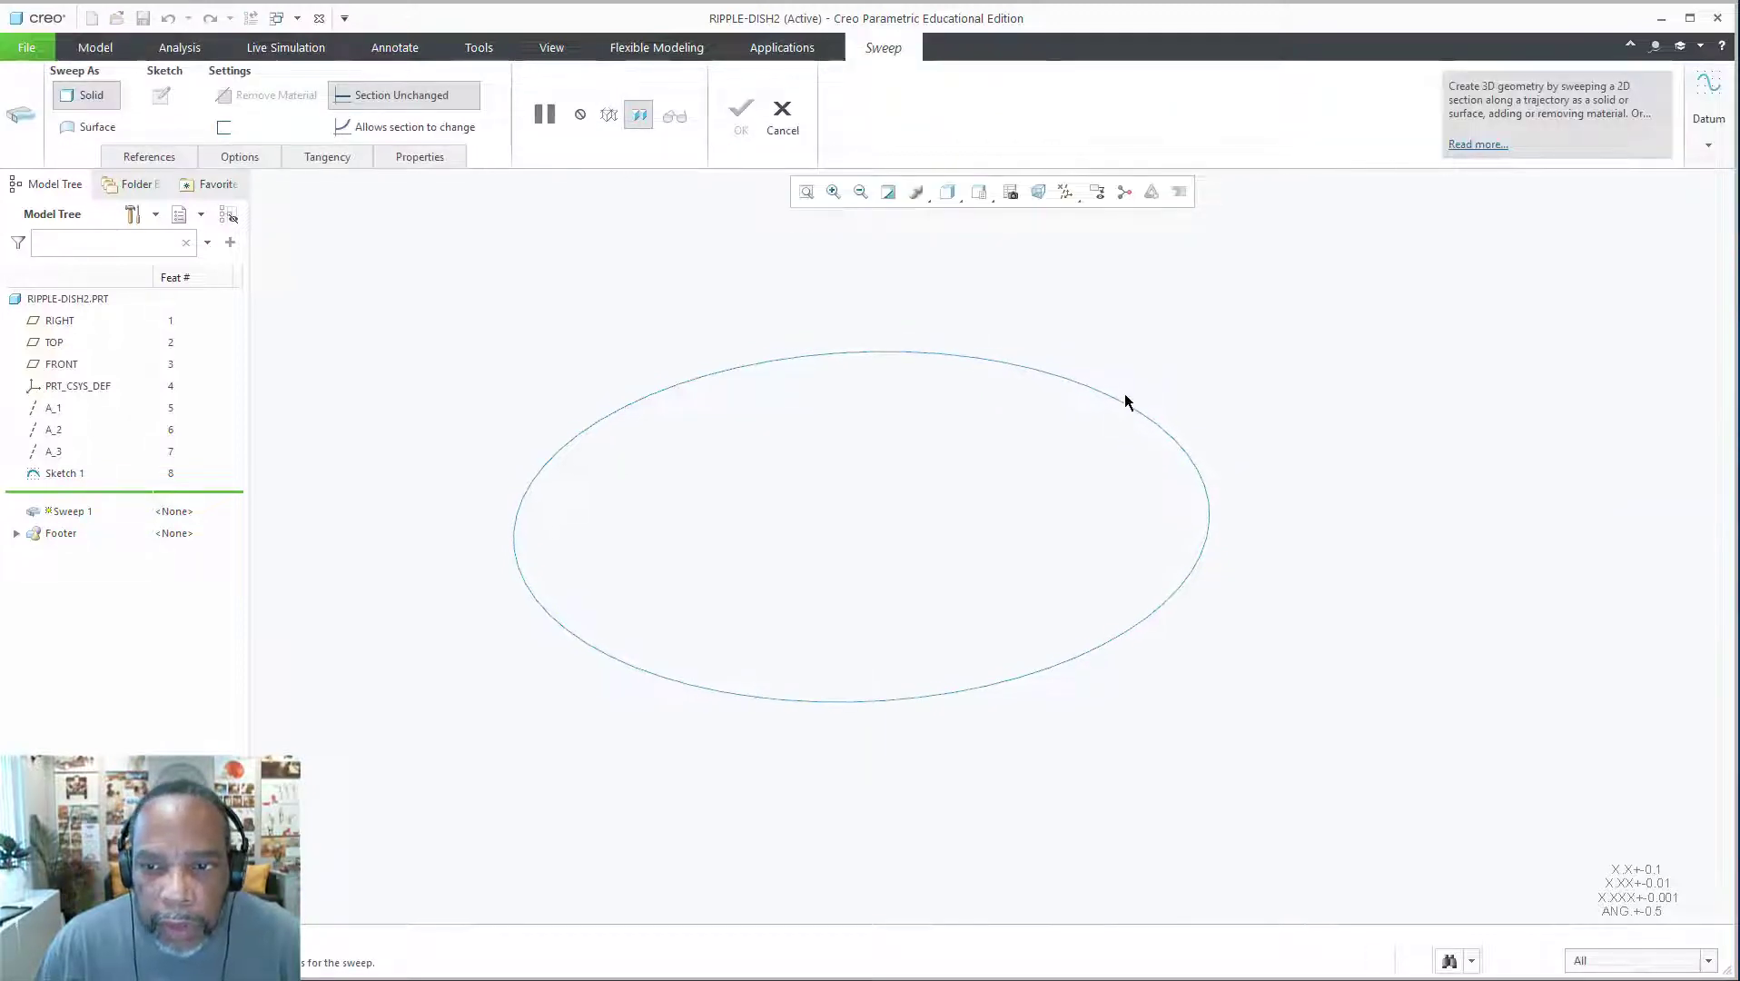
left_click(1111, 402)
mouse_move(1313, 521)
middle_mouse_down()
mouse_move(1184, 575)
mouse_move(1195, 545)
middle_mouse_up()
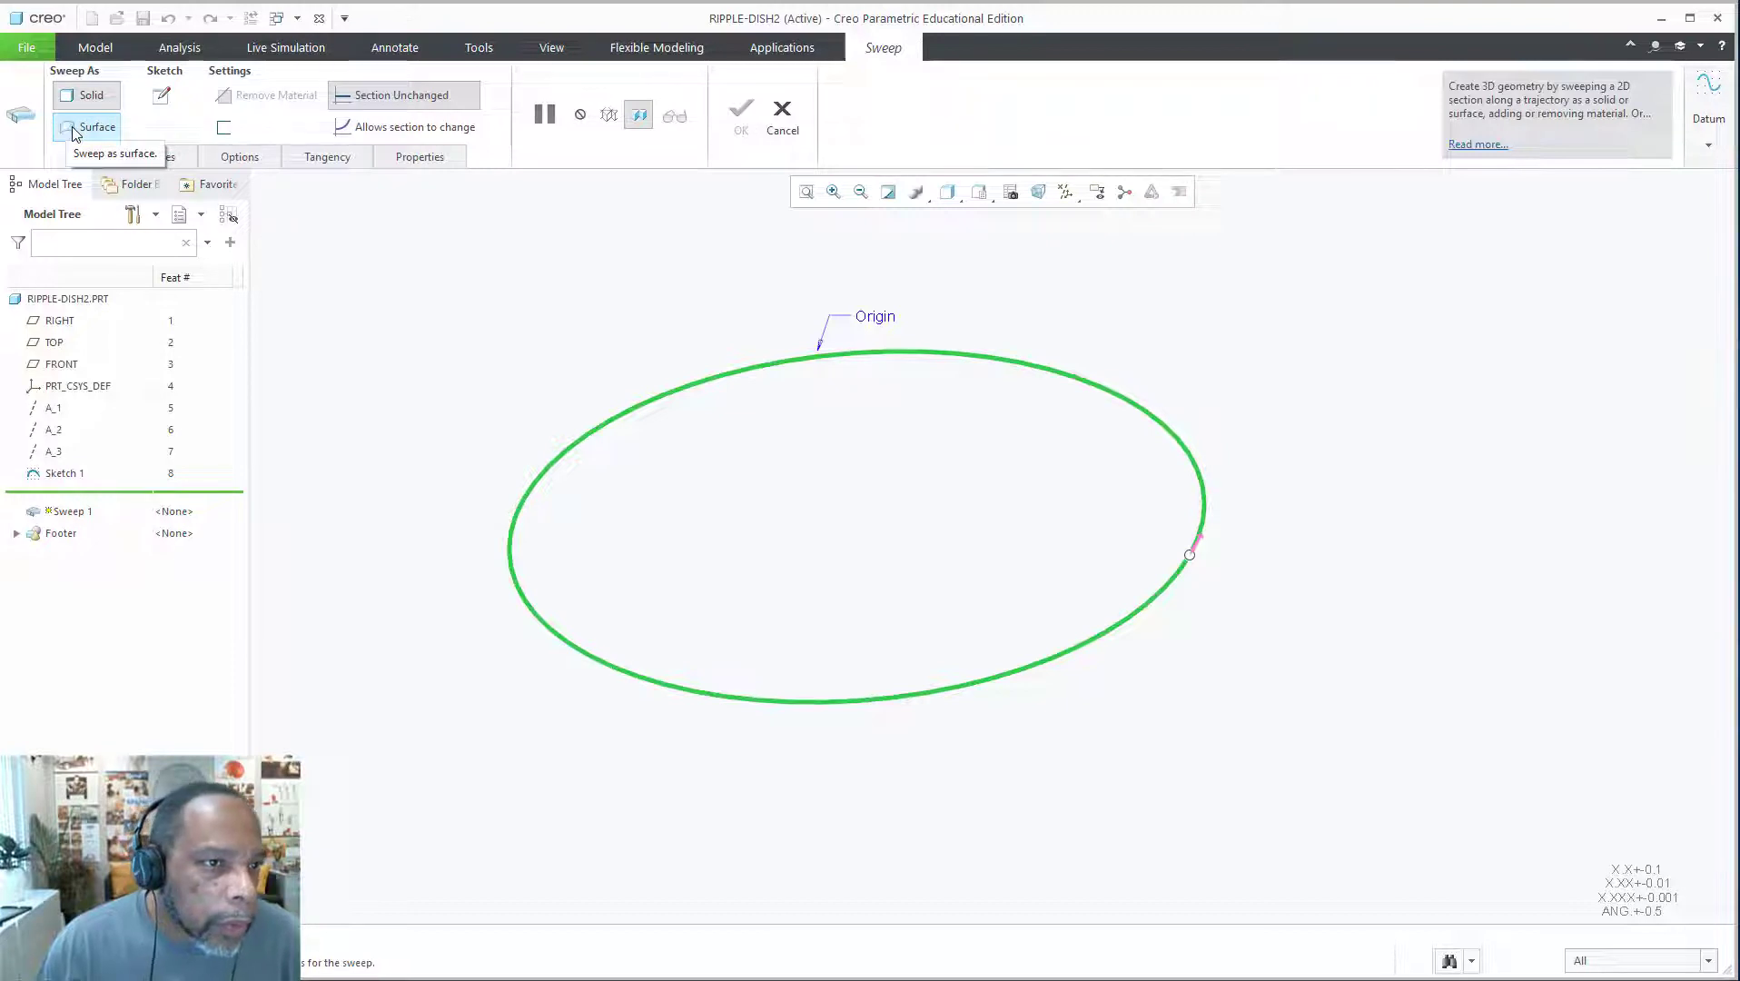
left_click(163, 96)
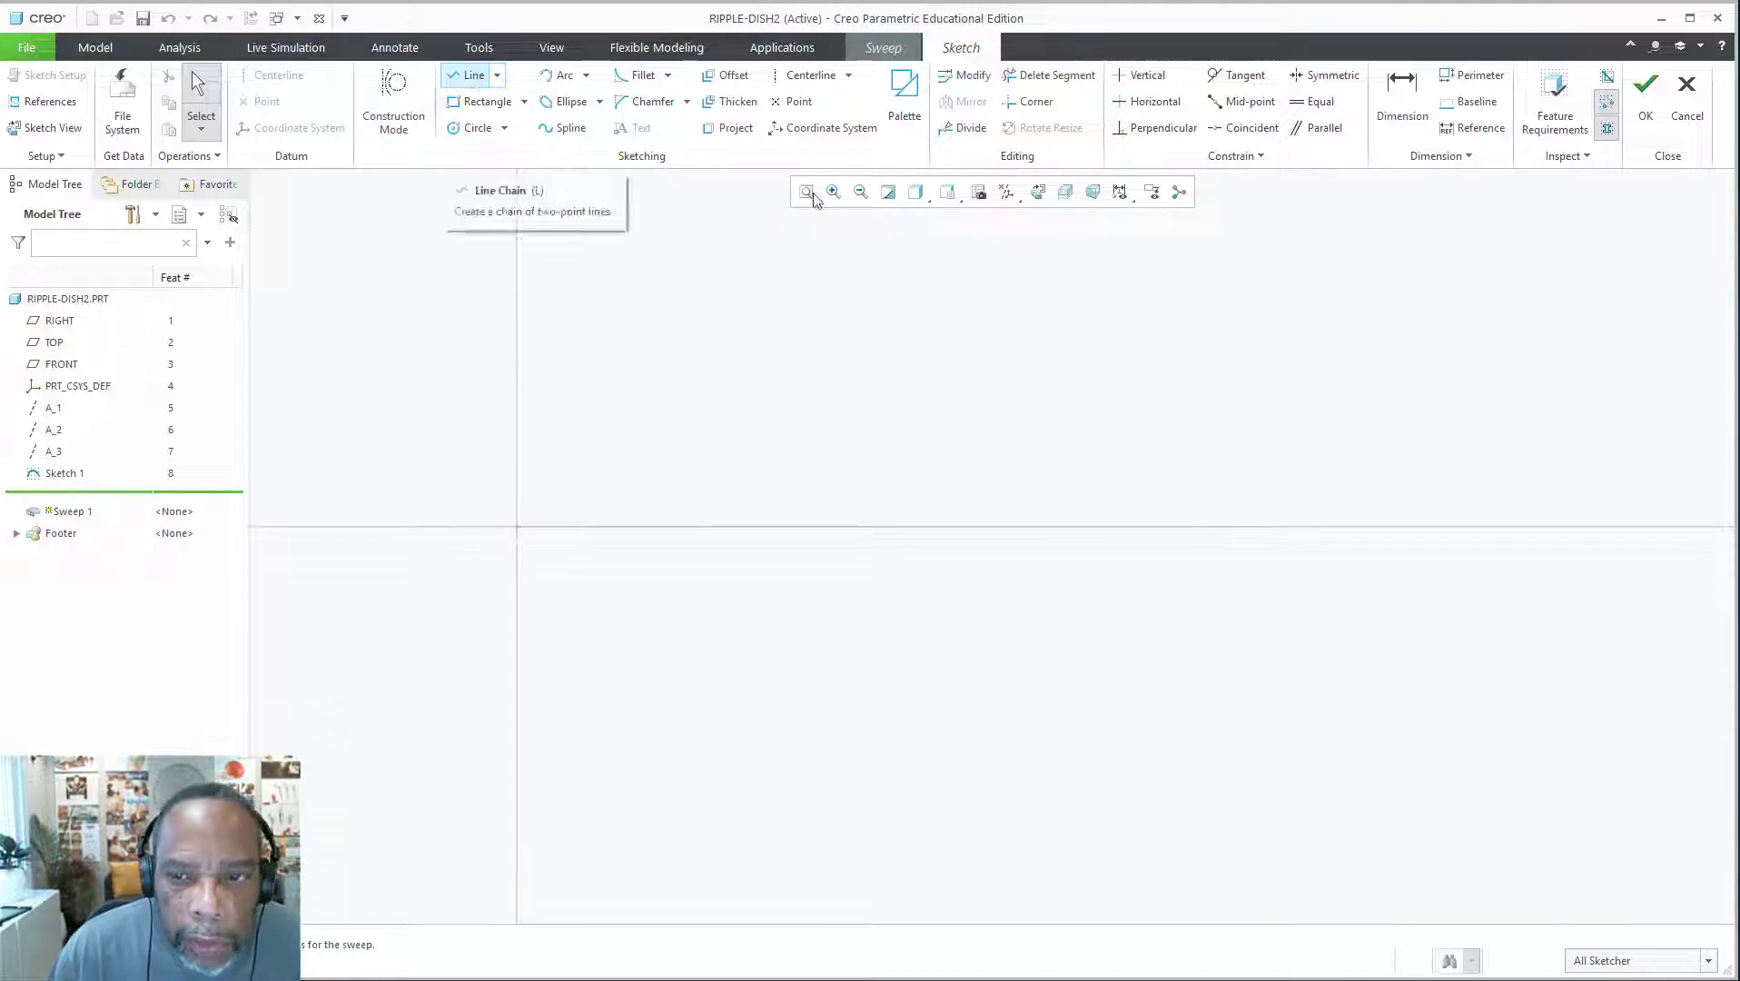
Turn on datum axis display in the section sketch
left_click(1007, 192)
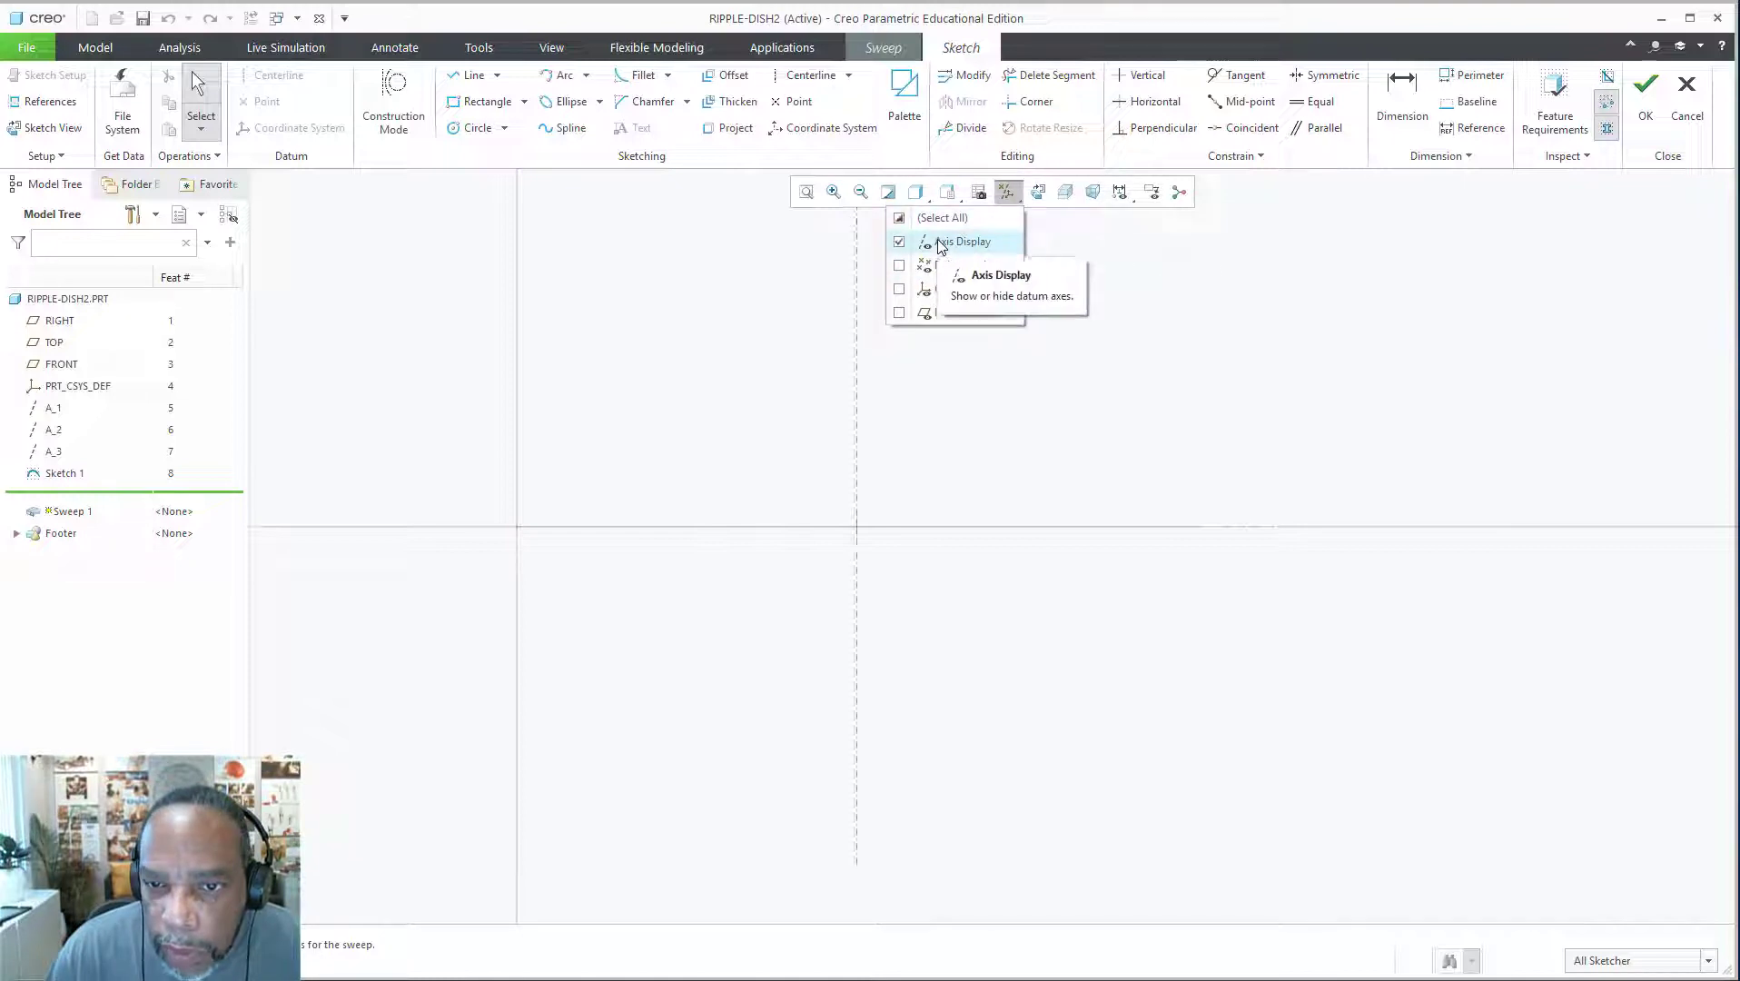
left_click(940, 243)
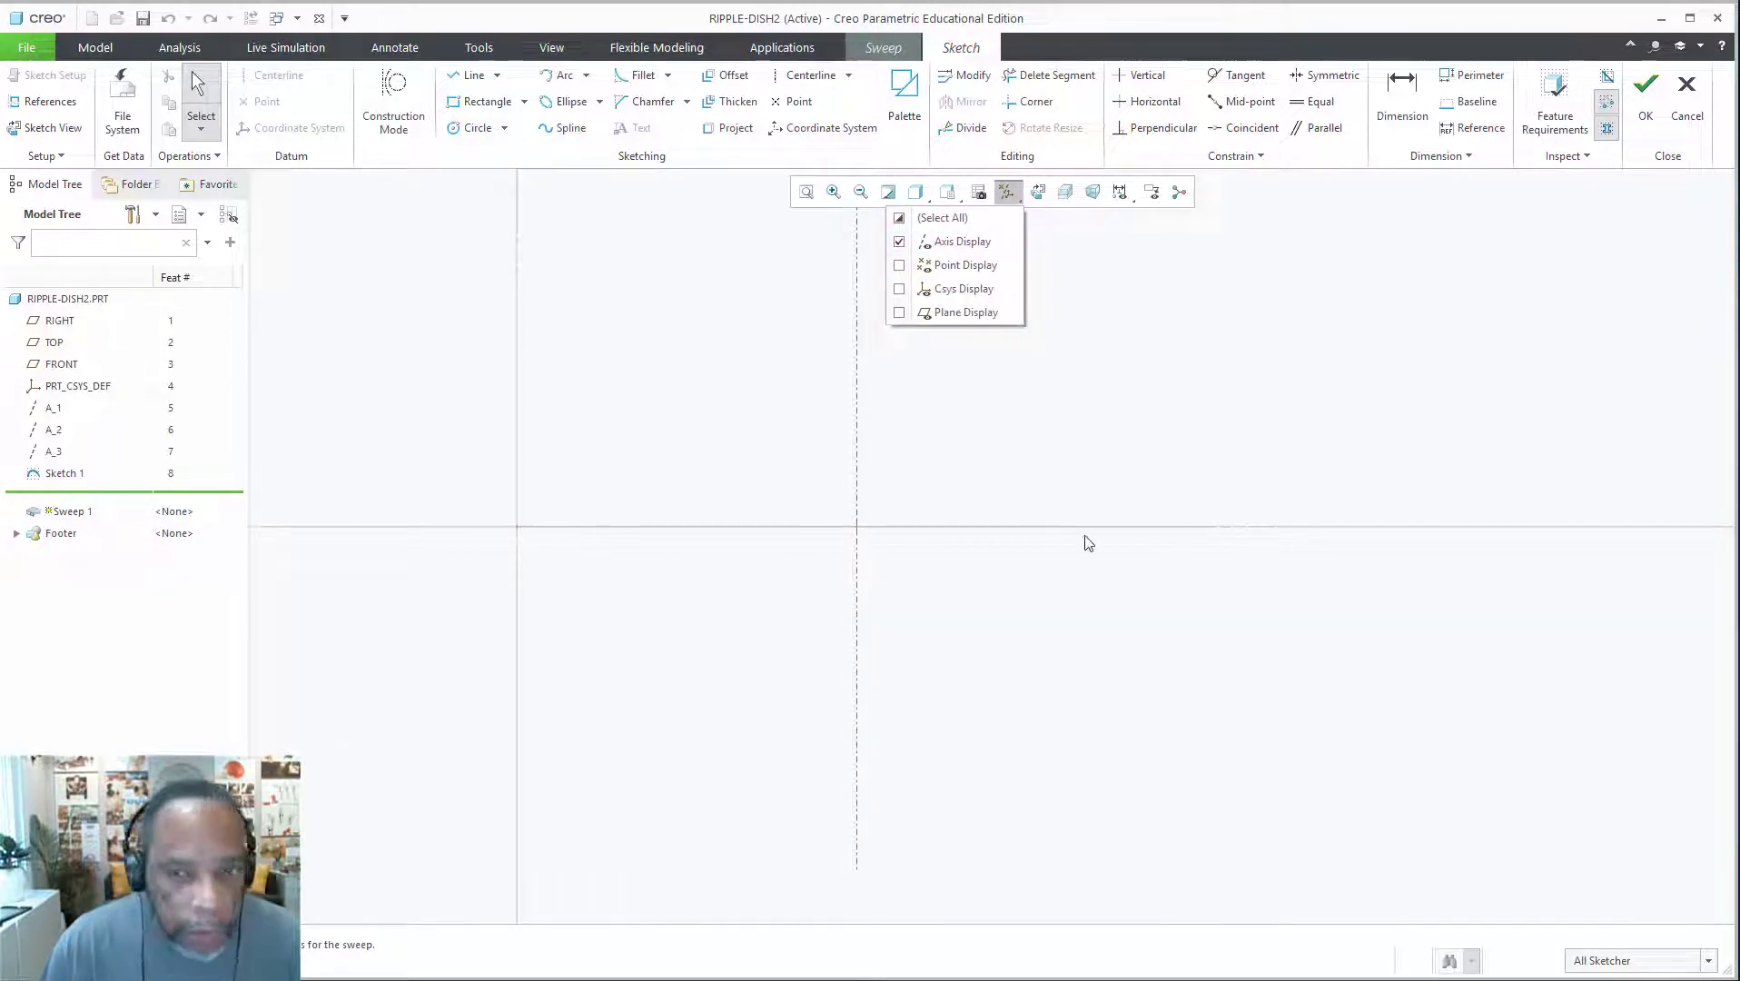
left_click(459, 80)
Draw a closed line-chain profile: a slanted wall with a short flat foot at its base
left_click(463, 77)
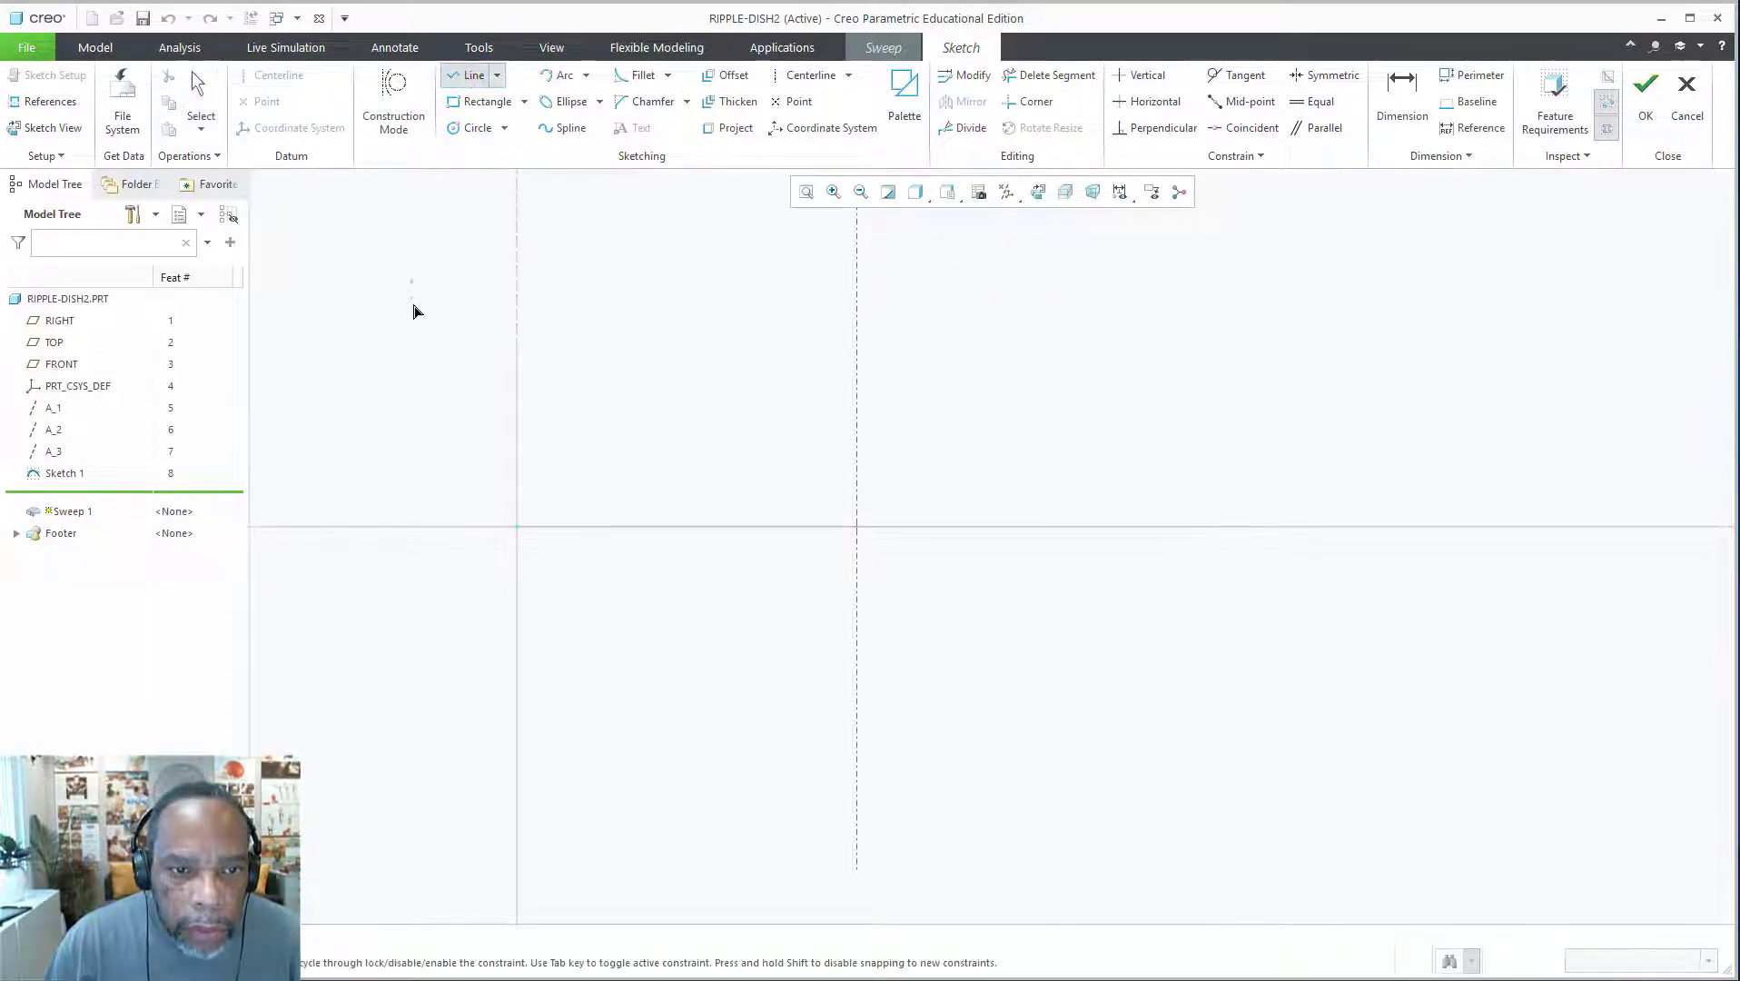
left_click(414, 214)
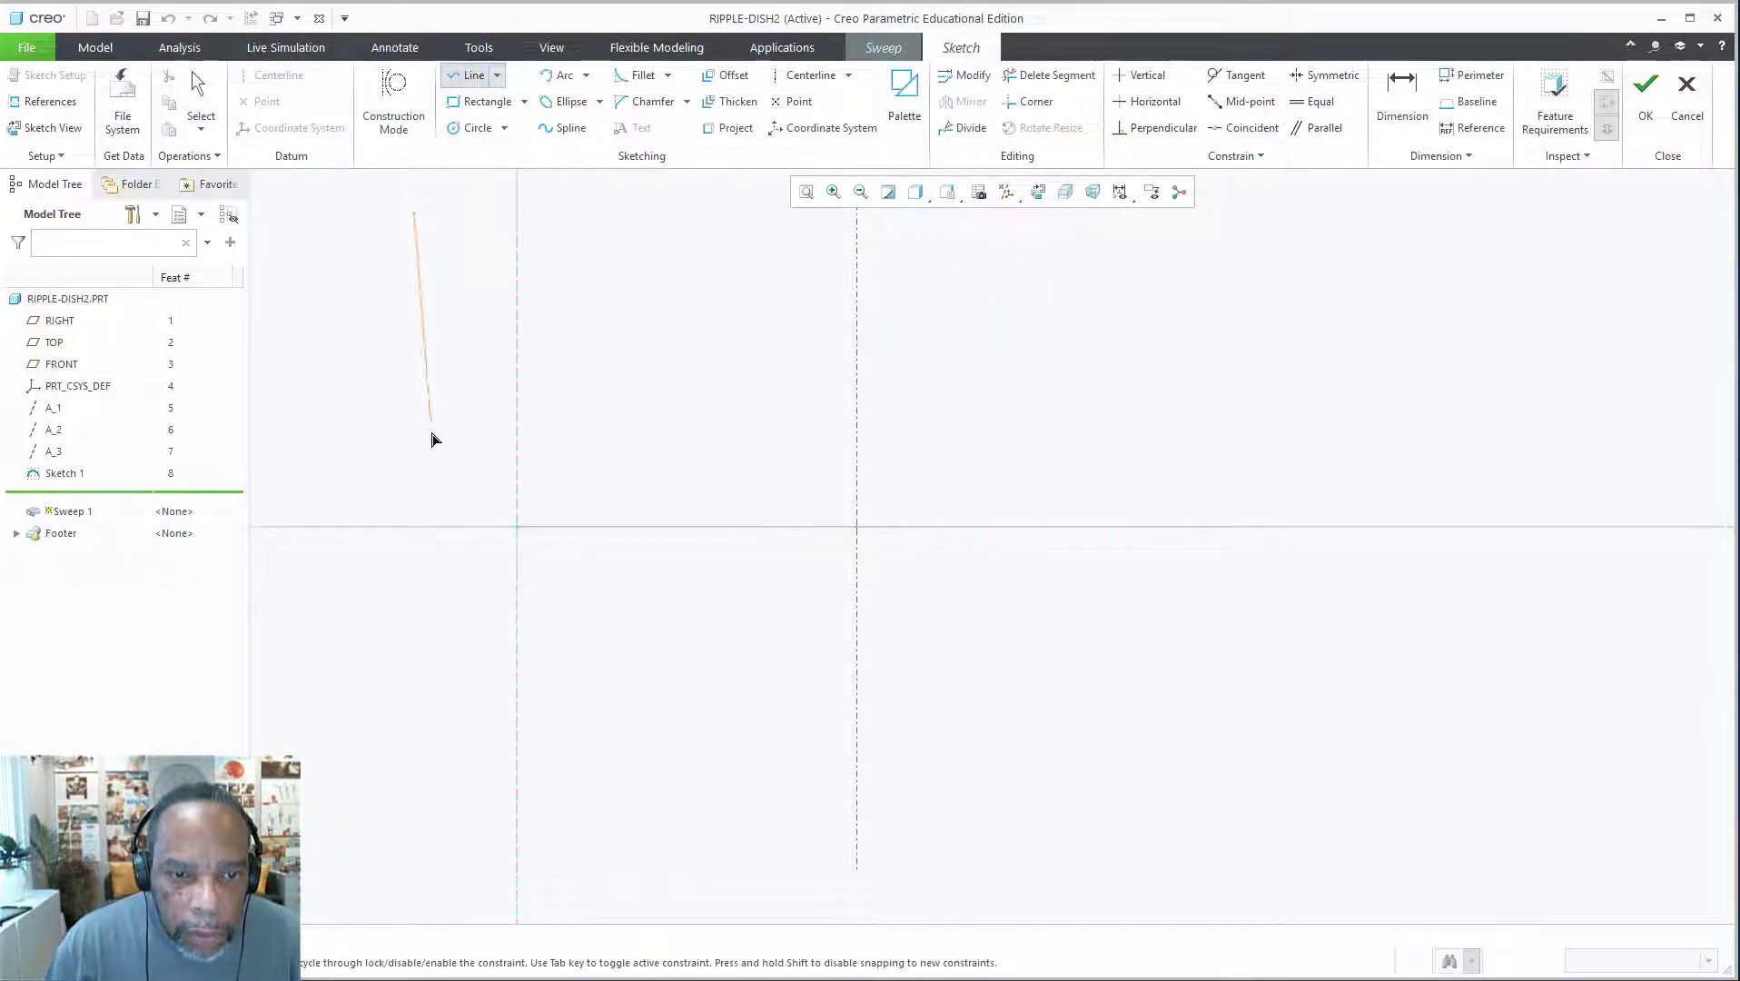
left_click(478, 528)
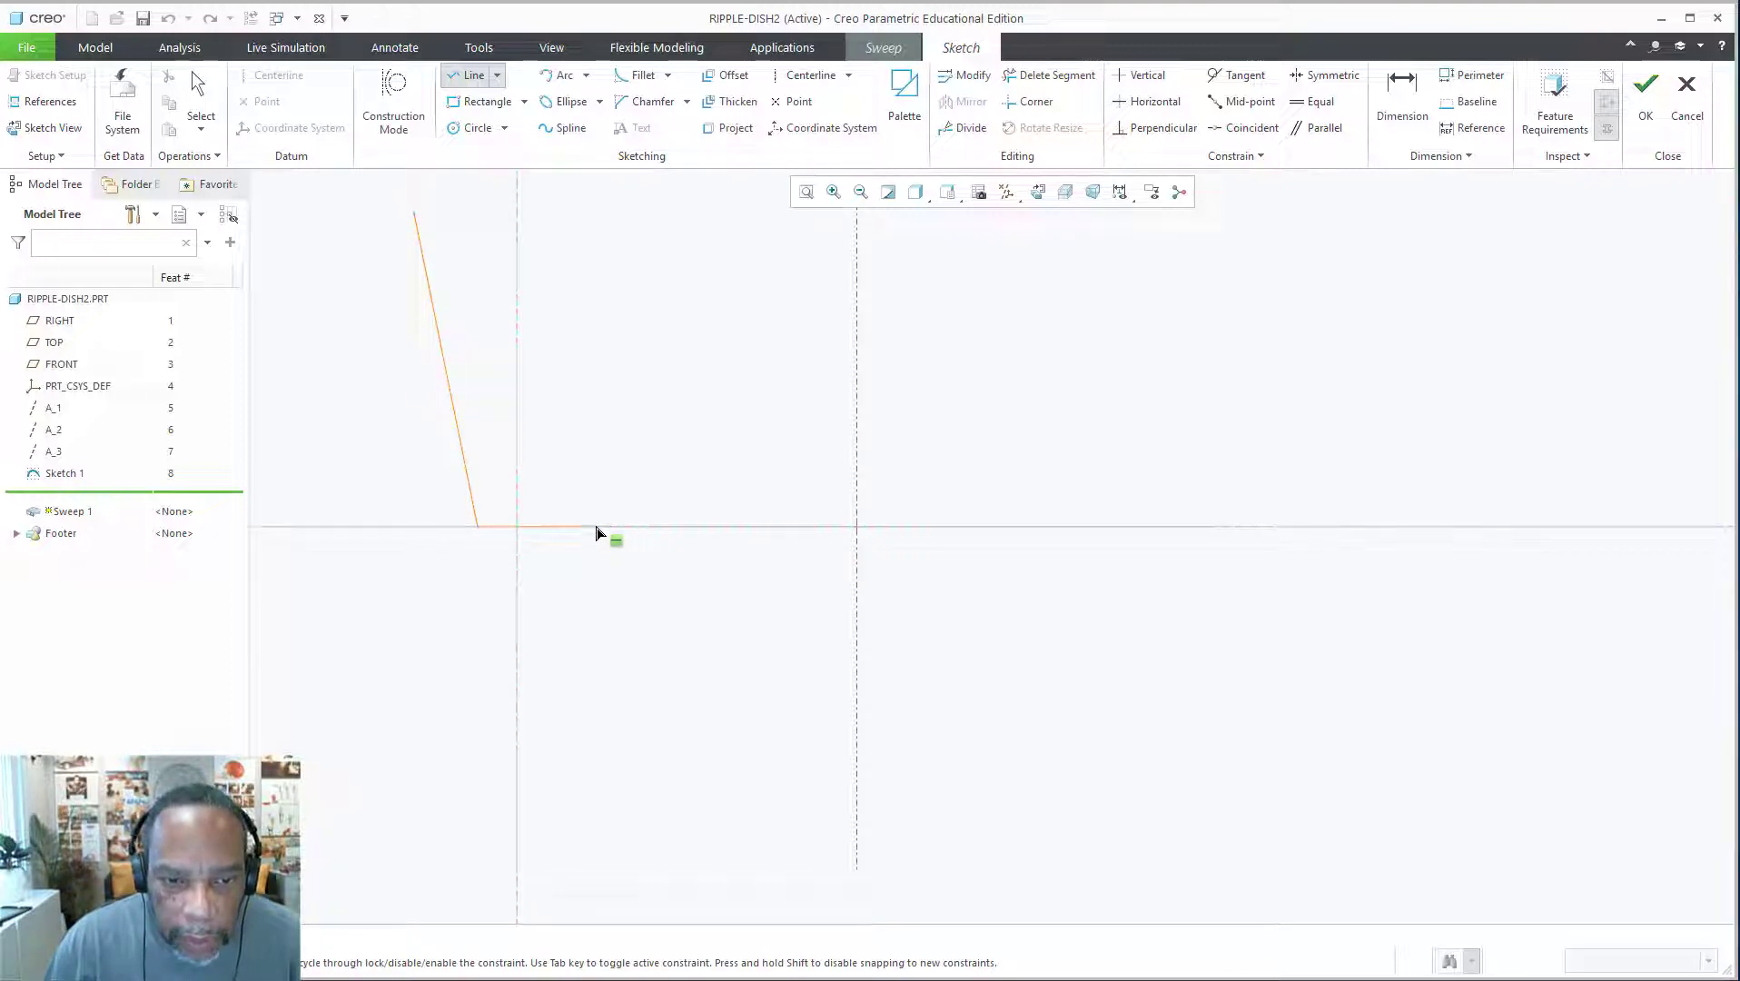
left_click(597, 528)
left_click(595, 498)
left_click(496, 498)
left_click(439, 218)
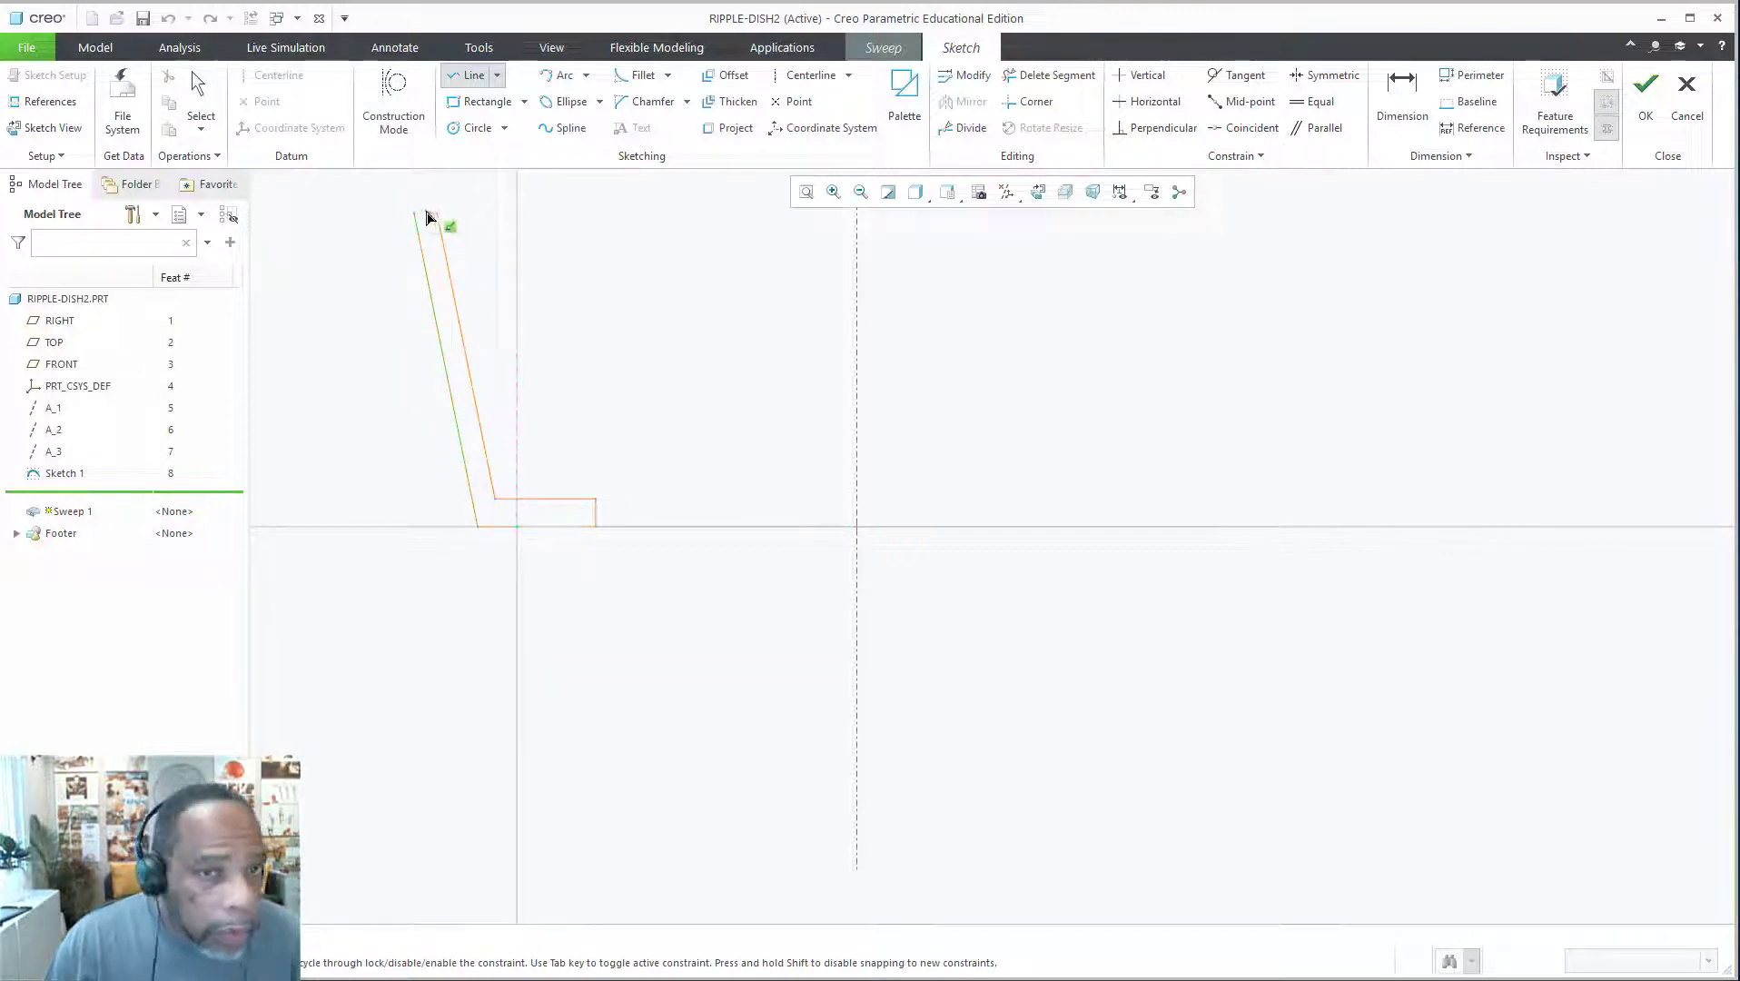
left_click(425, 213)
mouse_move(567, 261)
middle_mouse_down()
mouse_move(784, 342)
mouse_move(812, 396)
mouse_move(964, 404)
mouse_move(777, 396)
mouse_move(809, 490)
mouse_move(849, 354)
middle_mouse_up()
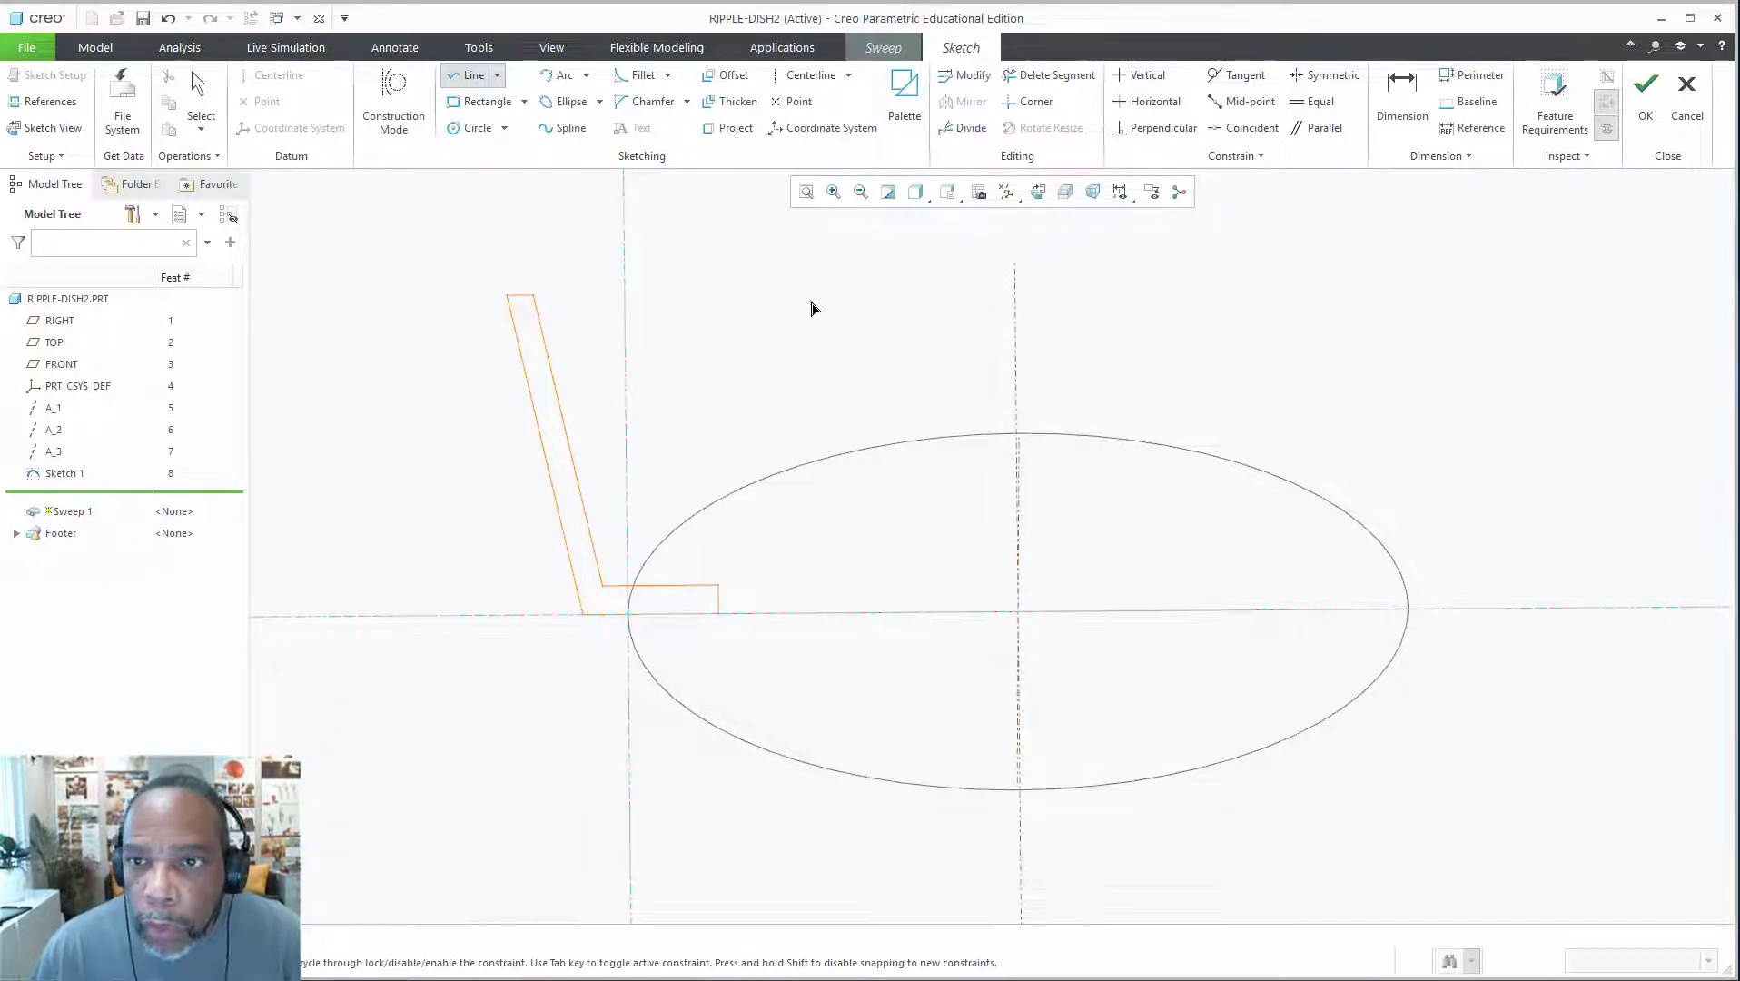
Dimension the wall and delete the unwanted 94.0197 dimension
left_click(1402, 95)
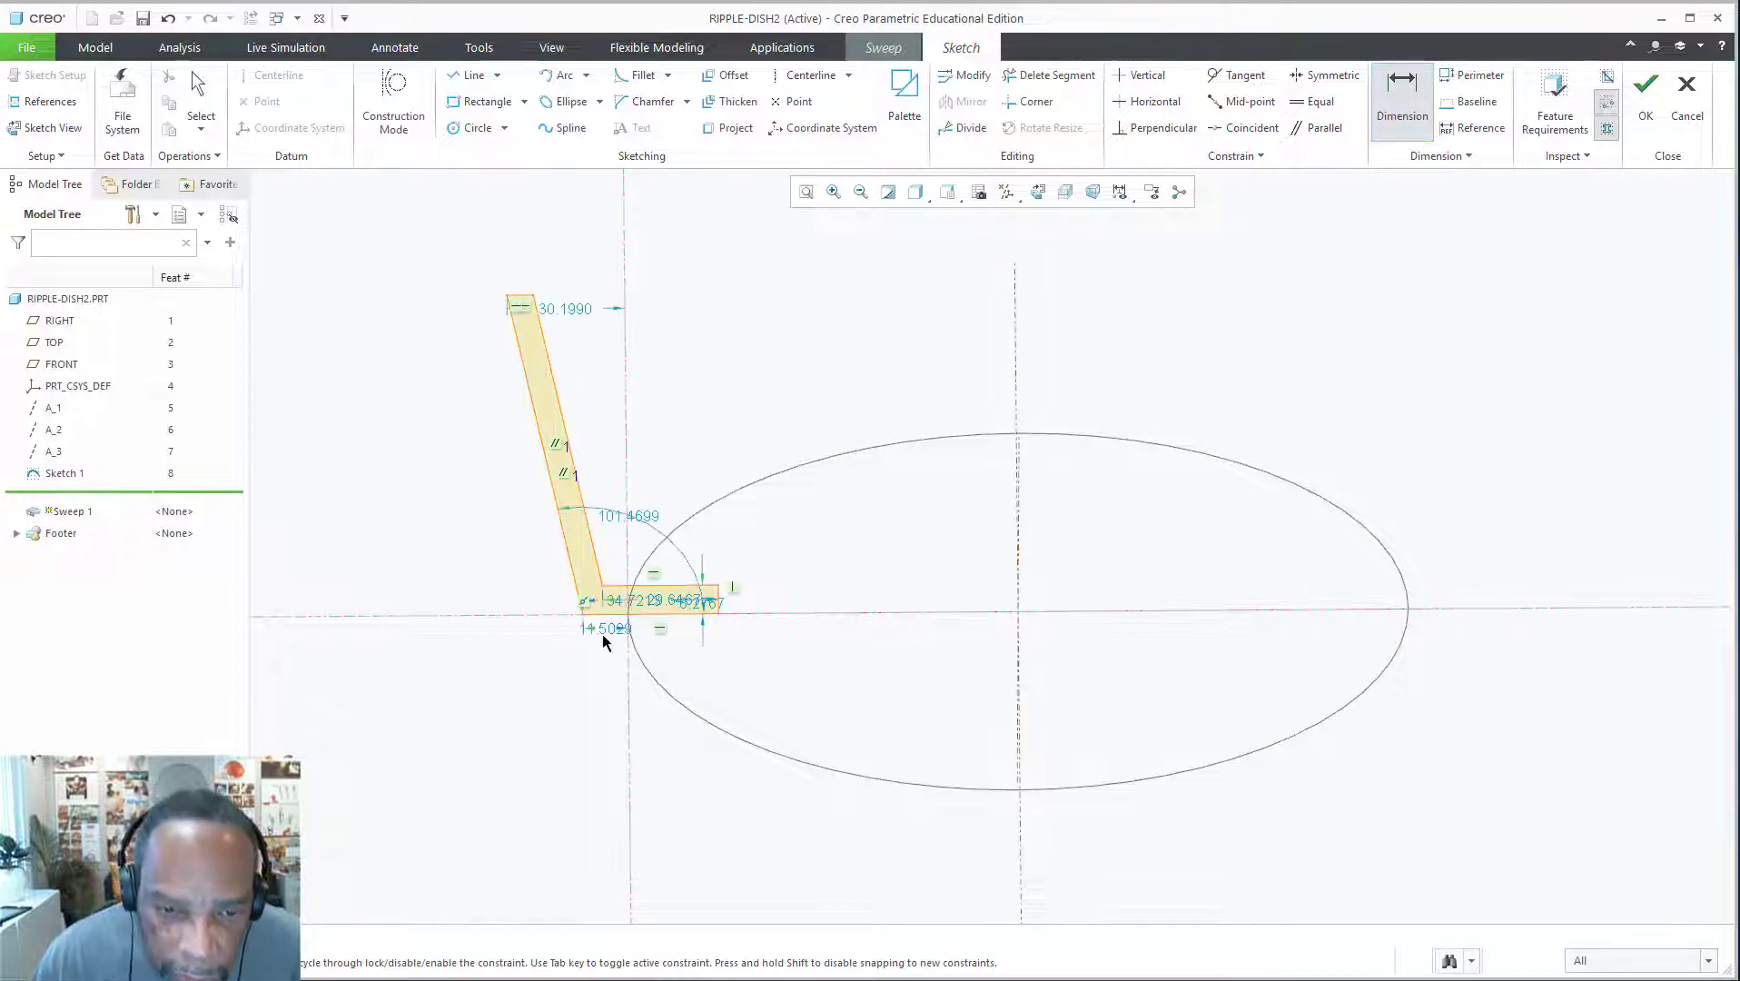
scroll(609, 629, "up", 3)
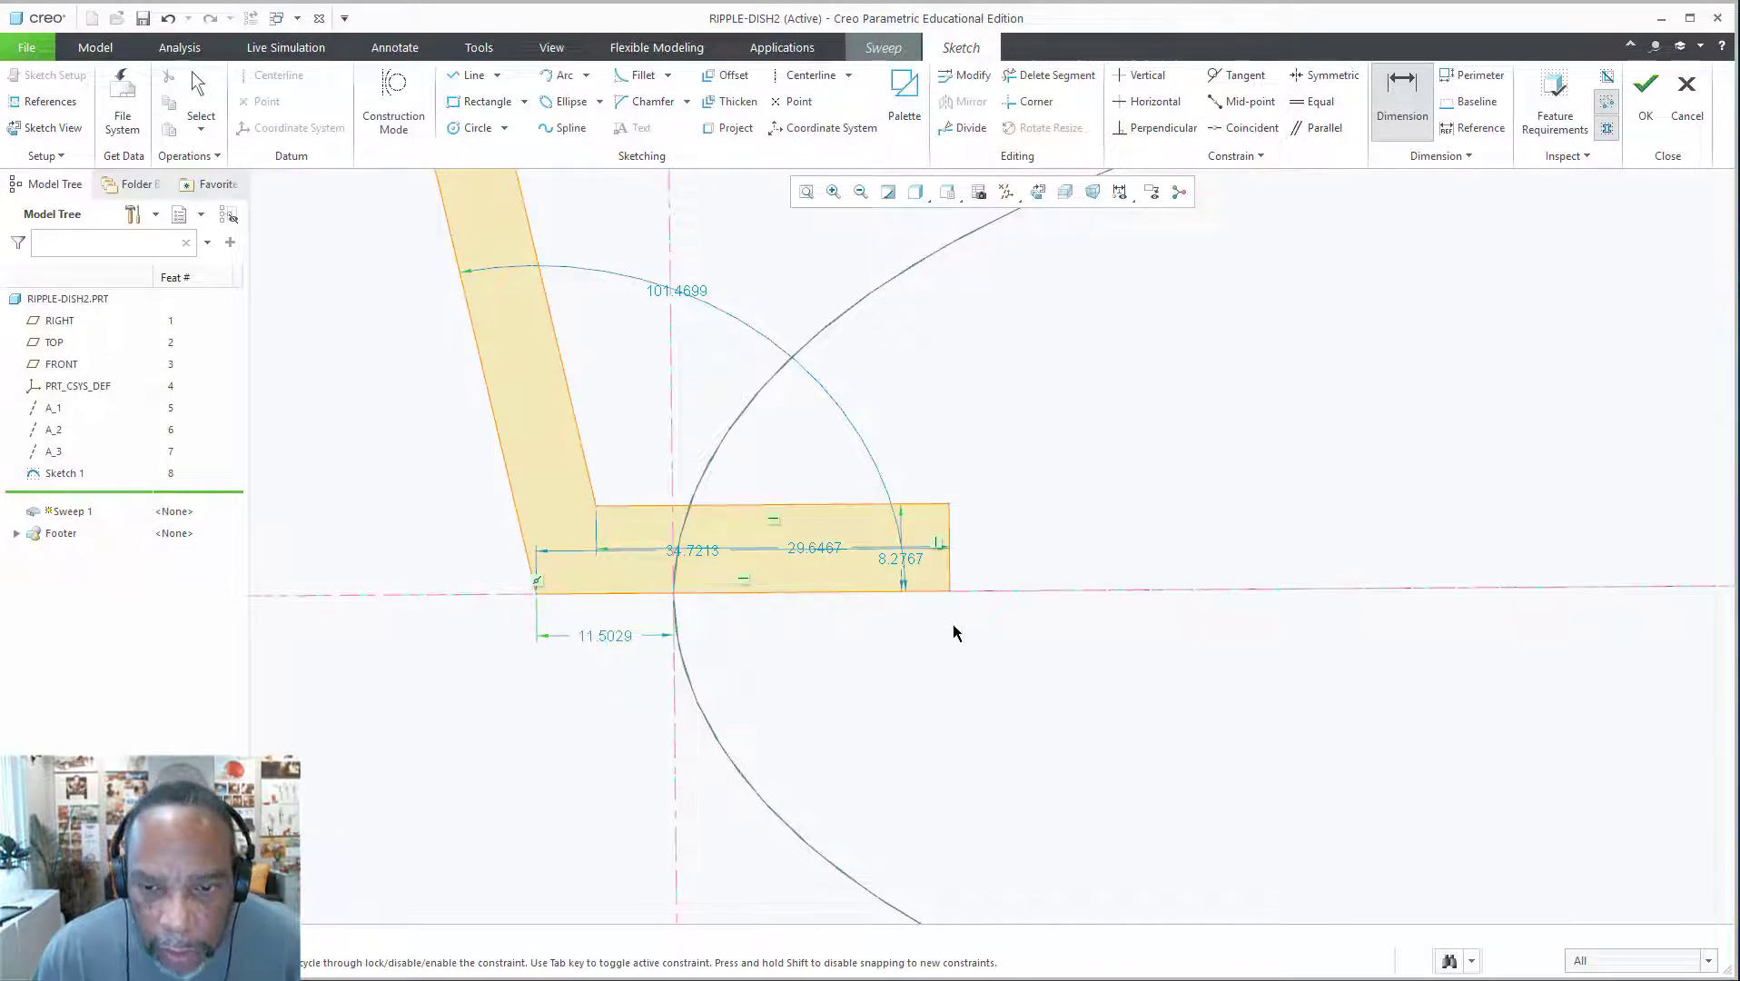
mouse_move(982, 620)
middle_mouse_down()
mouse_move(1064, 562)
mouse_move(980, 558)
mouse_move(991, 609)
mouse_move(986, 567)
mouse_move(729, 432)
mouse_move(757, 400)
mouse_move(731, 298)
middle_mouse_up()
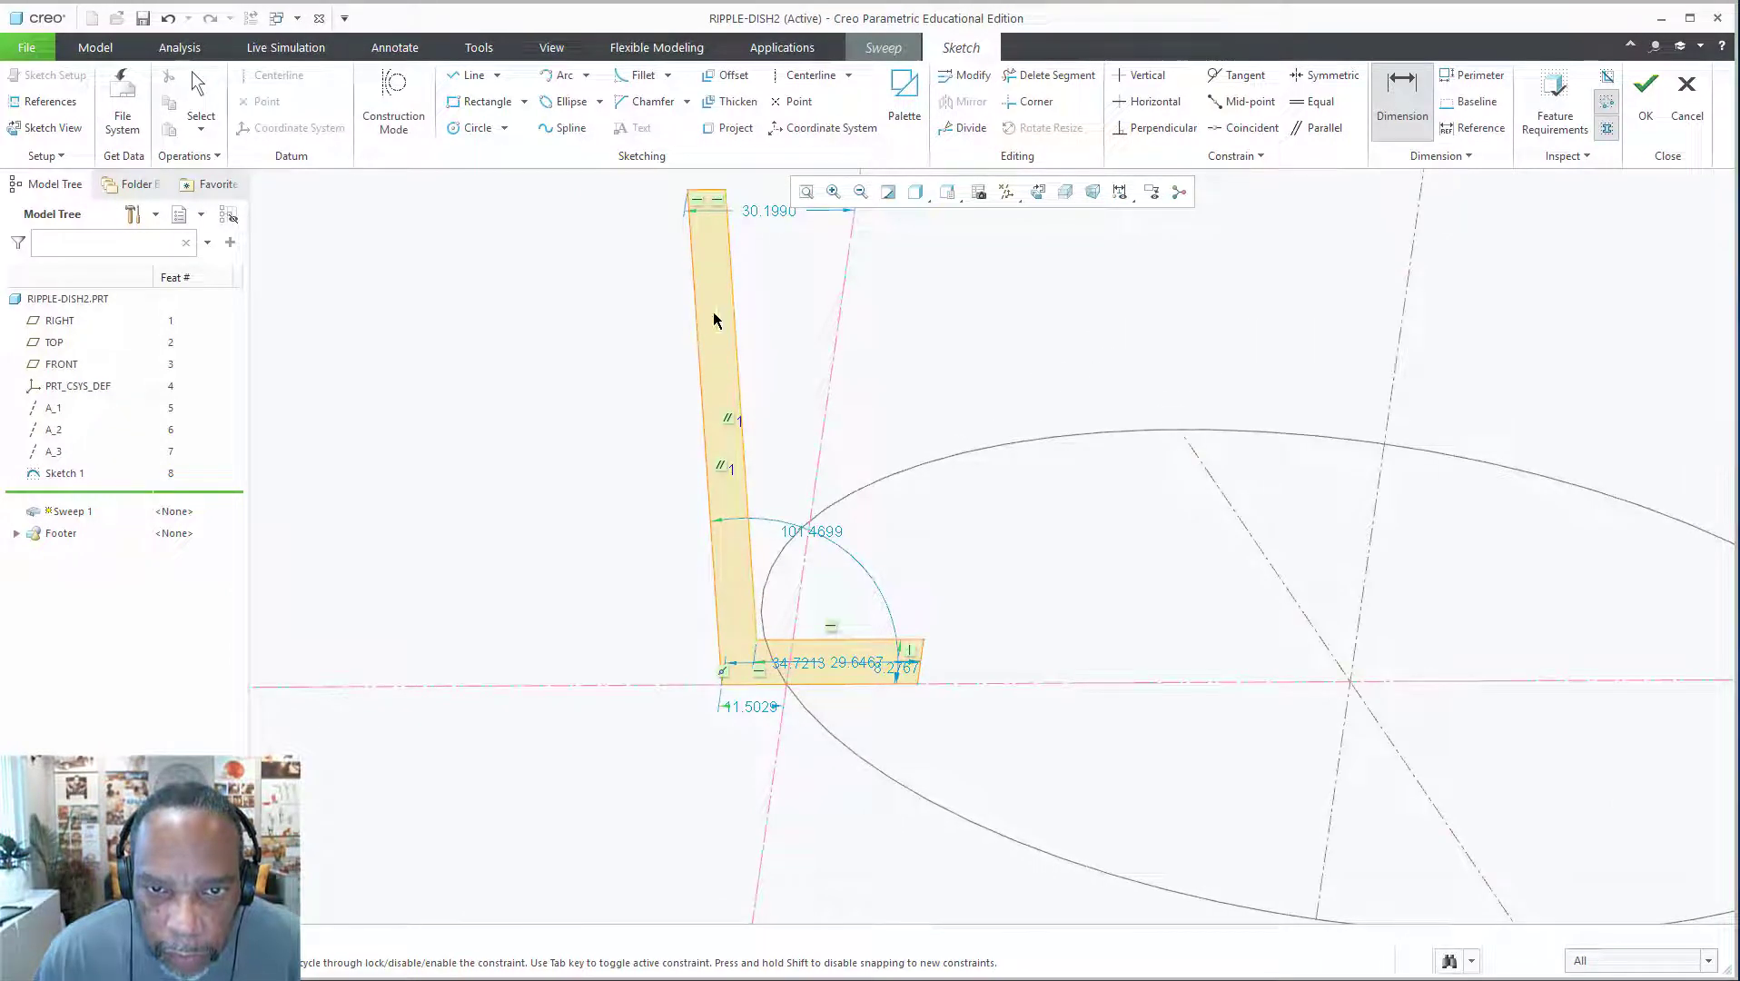
left_click(718, 314)
middle_click(709, 317)
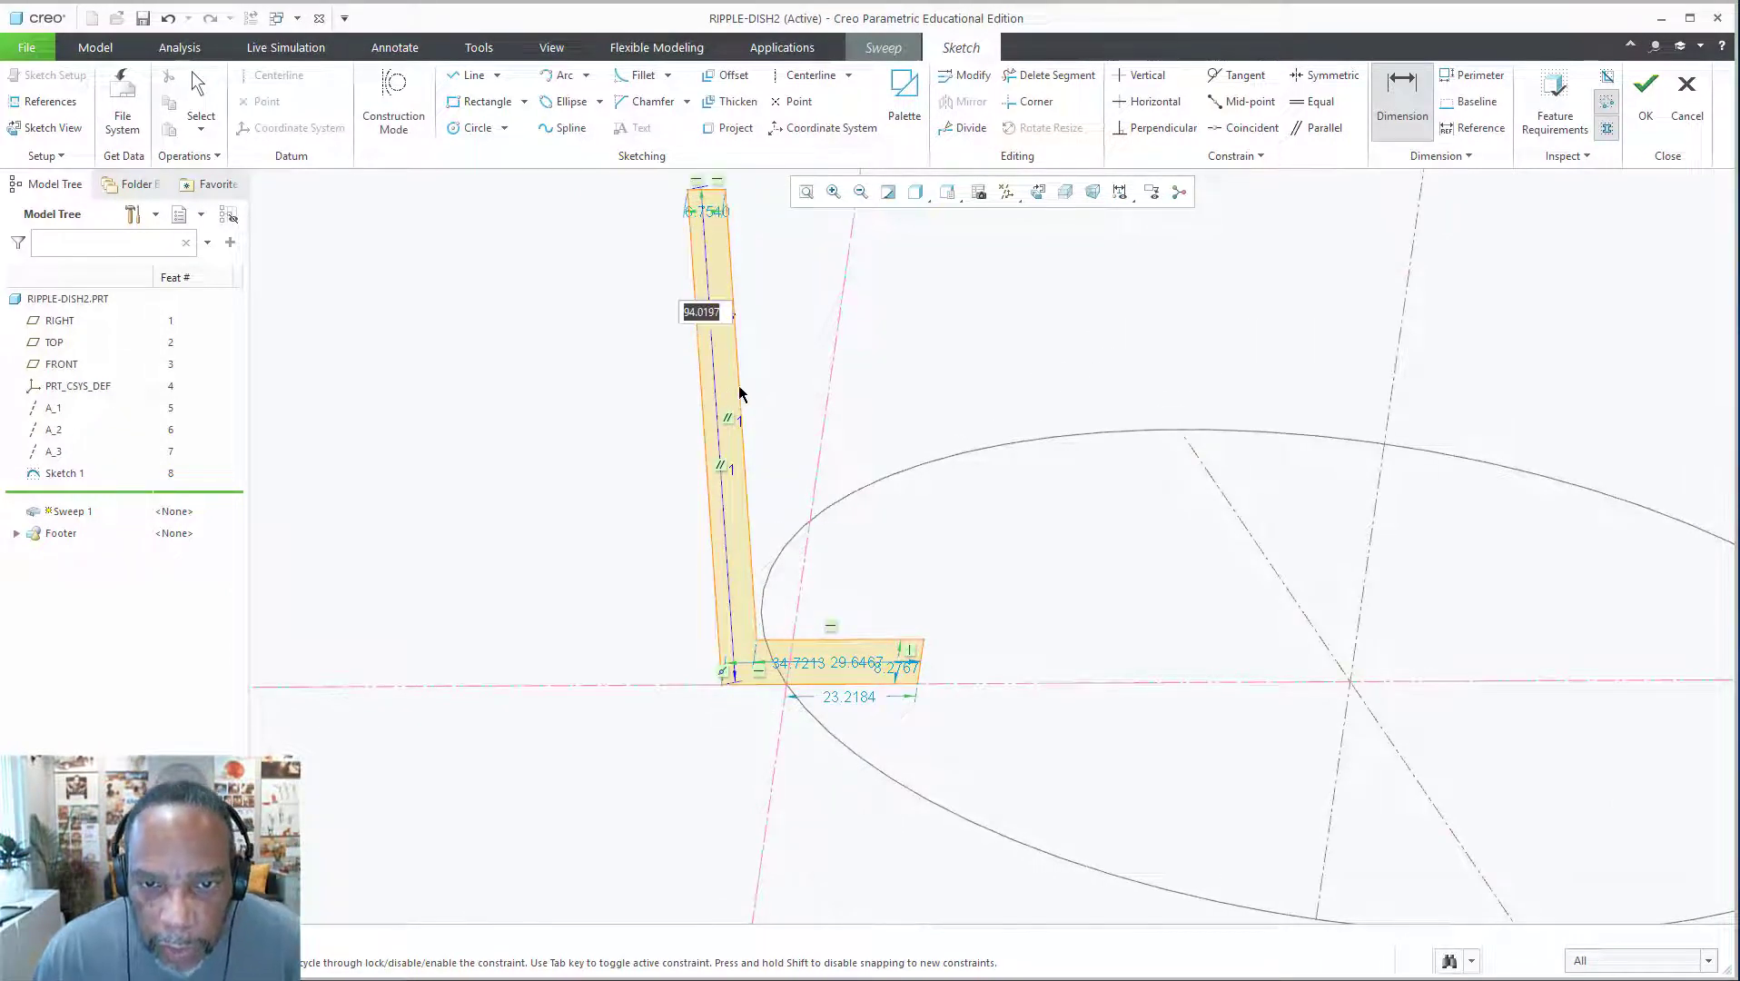
key("Return")
middle_click(743, 394)
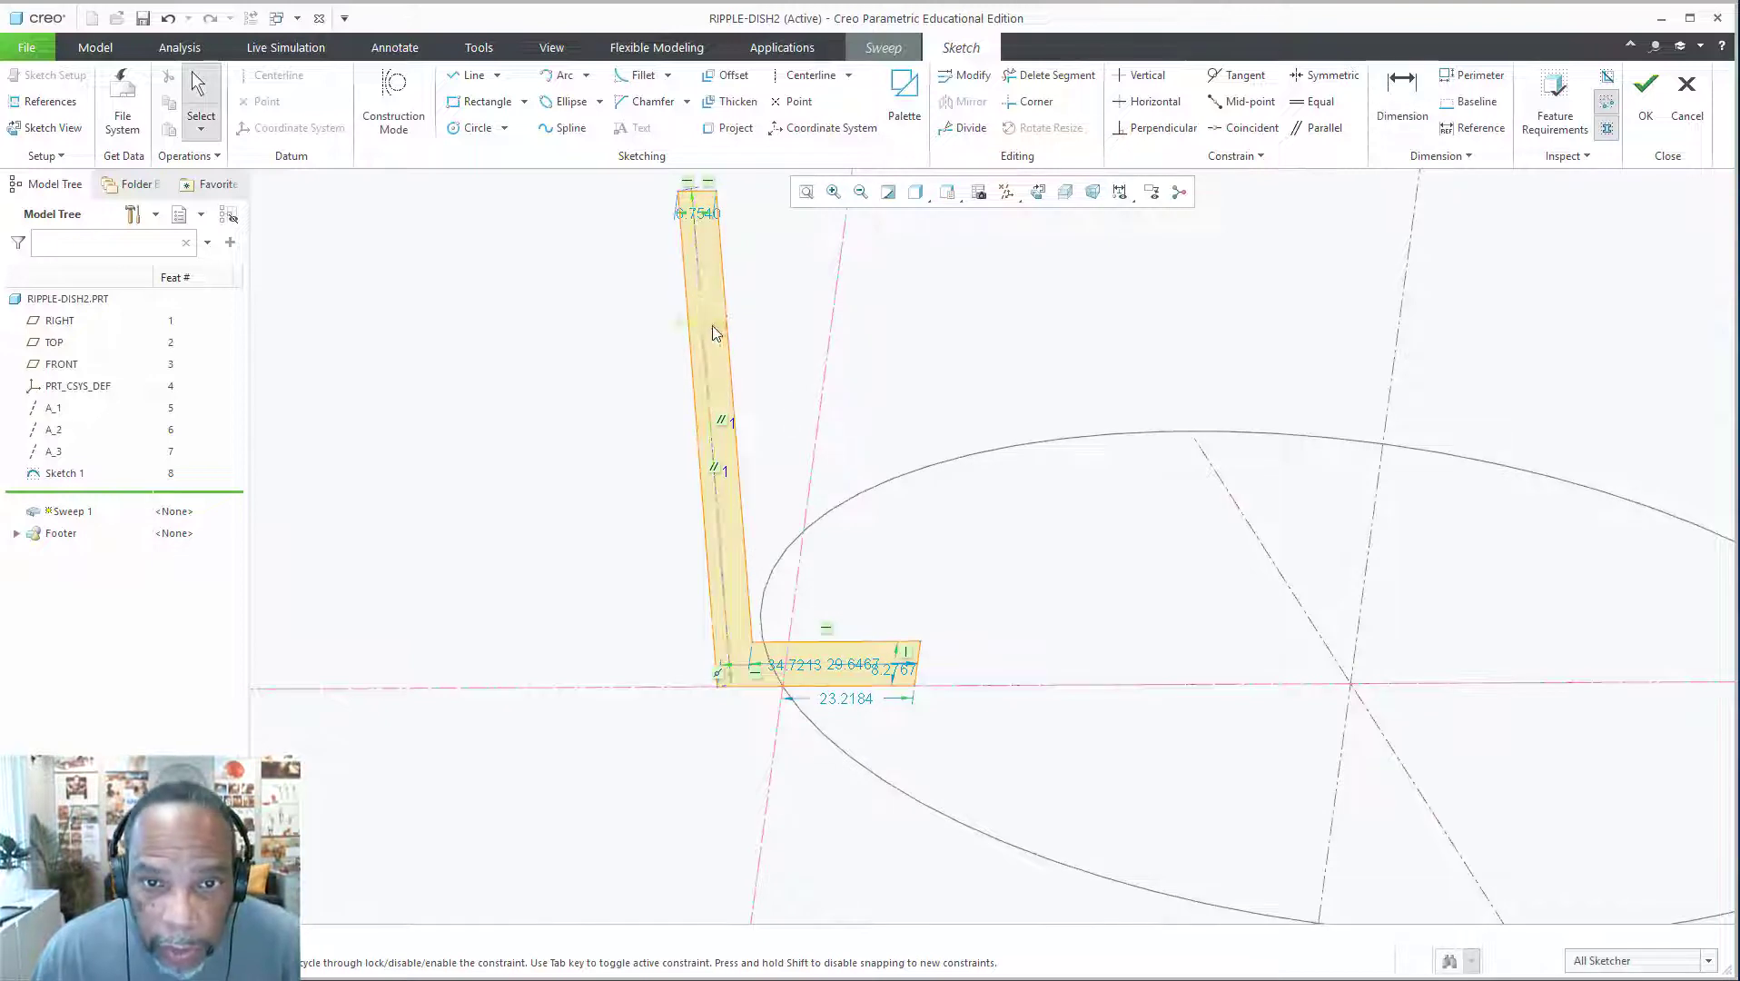
left_click_drag(706, 323, 586, 338)
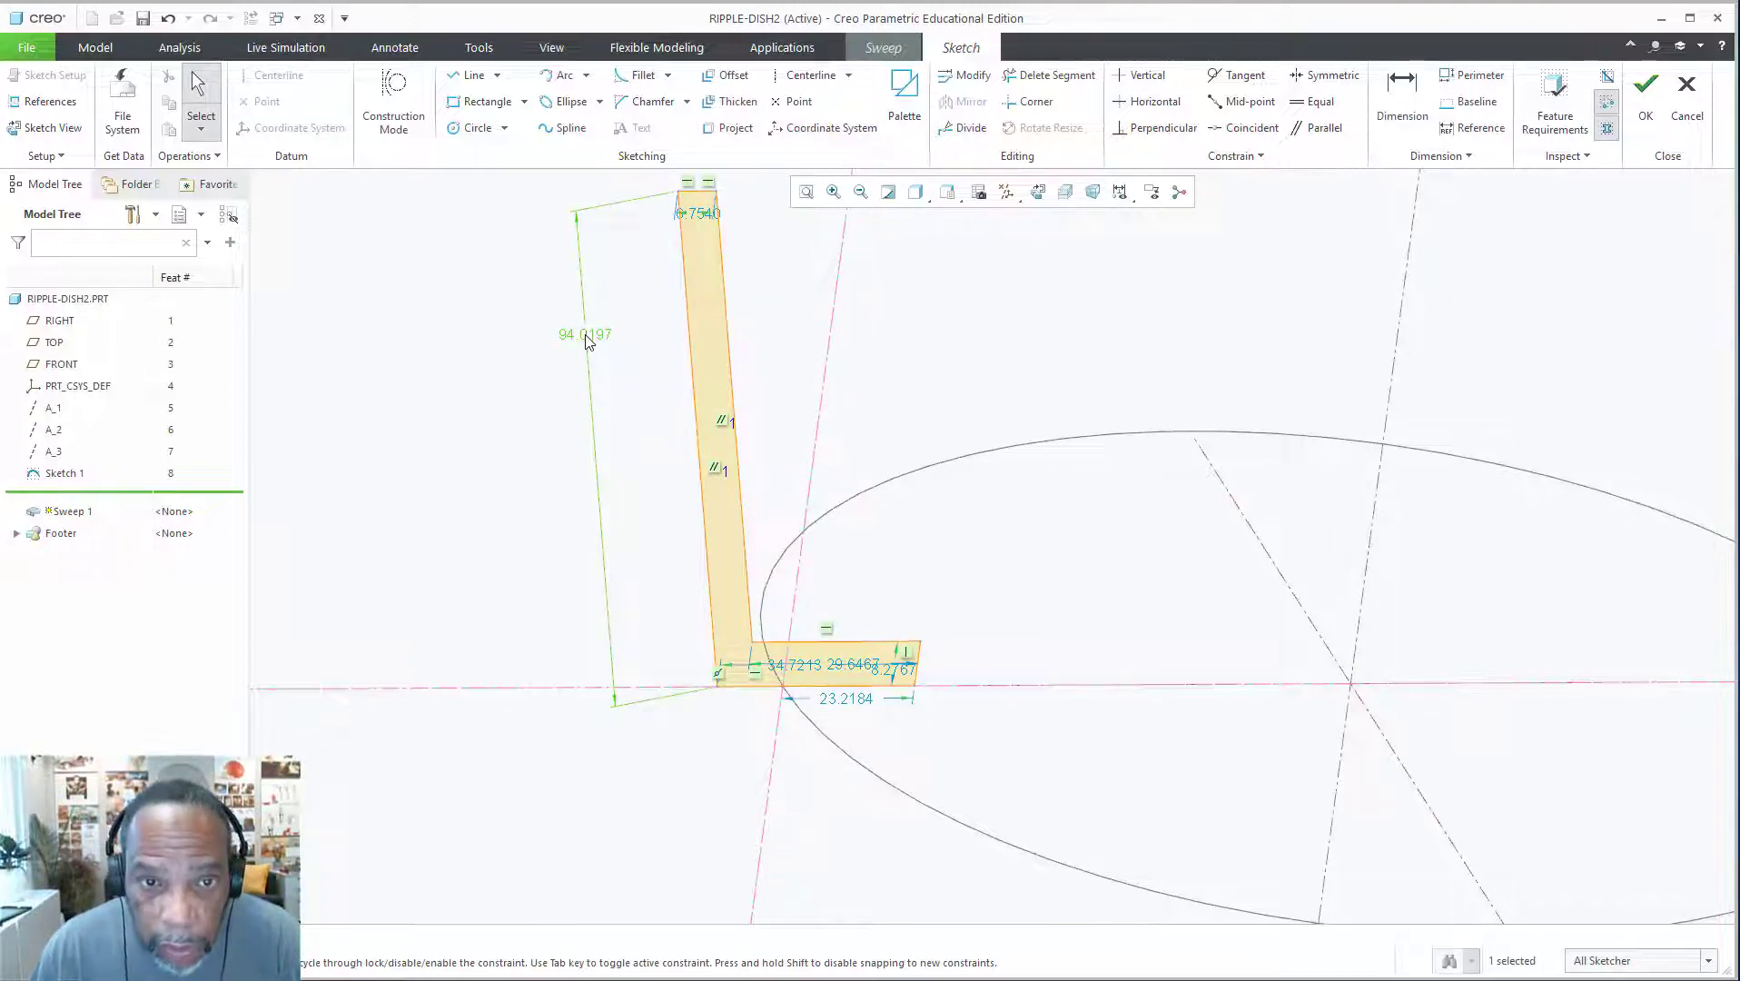
key("Delete")
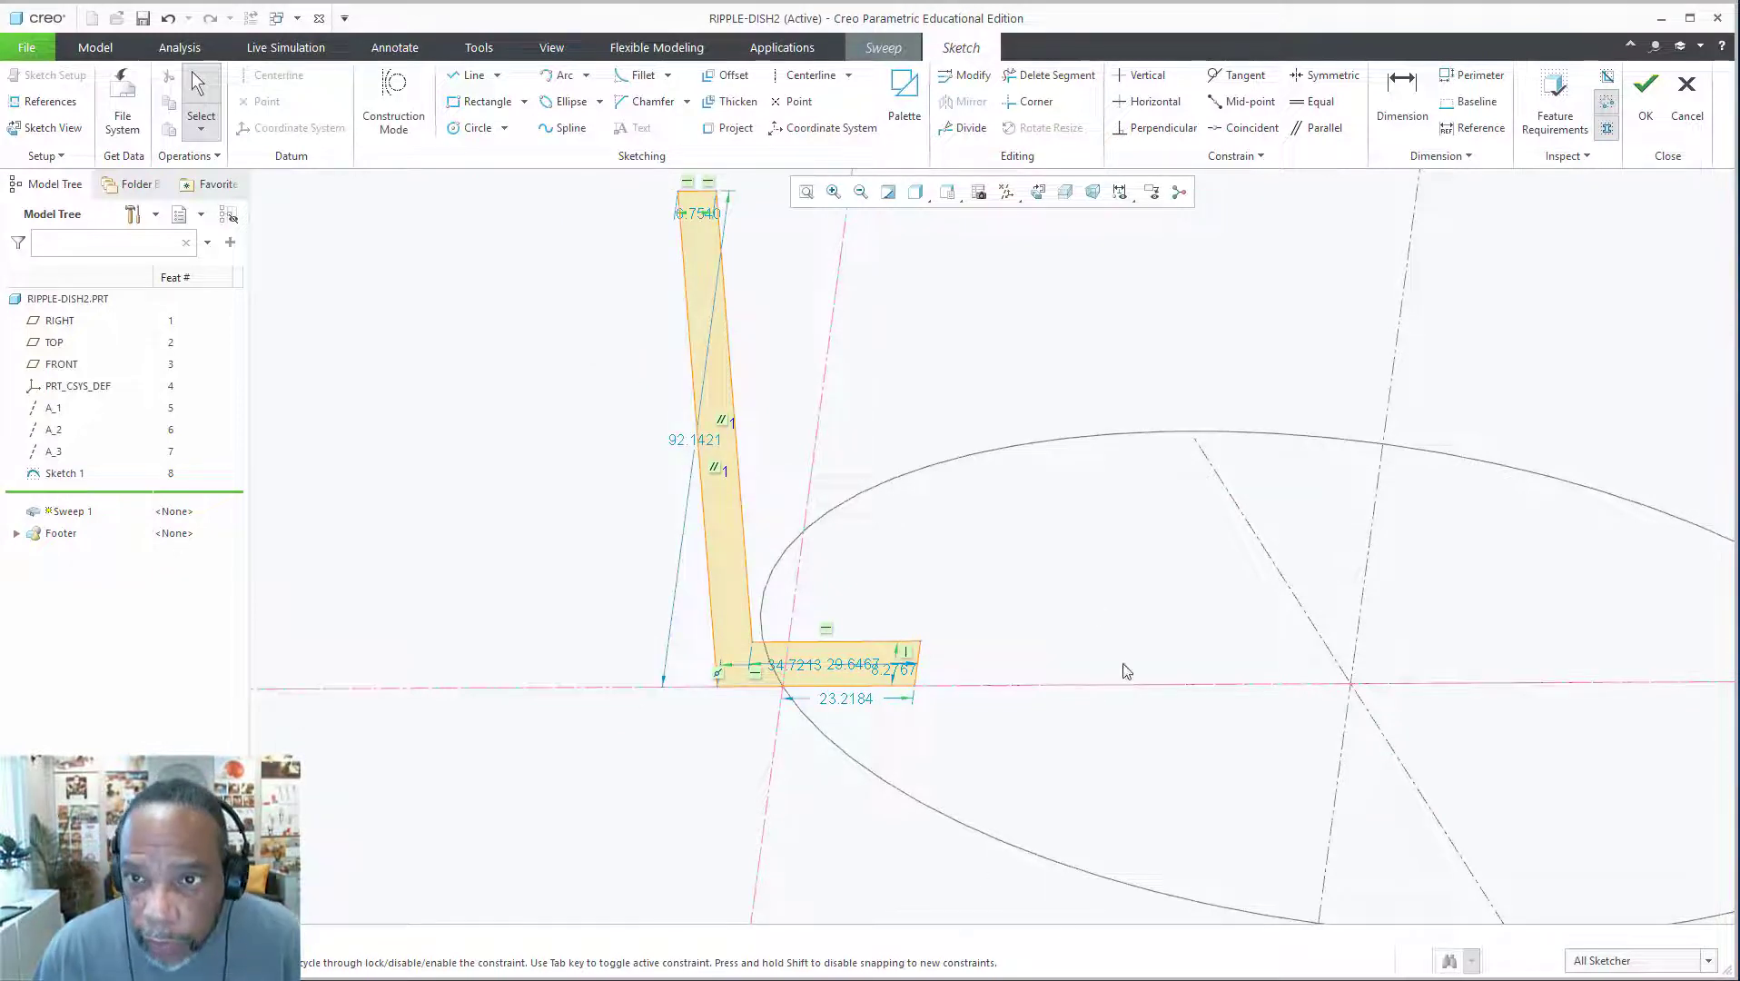
View the sketch flat and set the wall height dimension to 100
left_click(1035, 193)
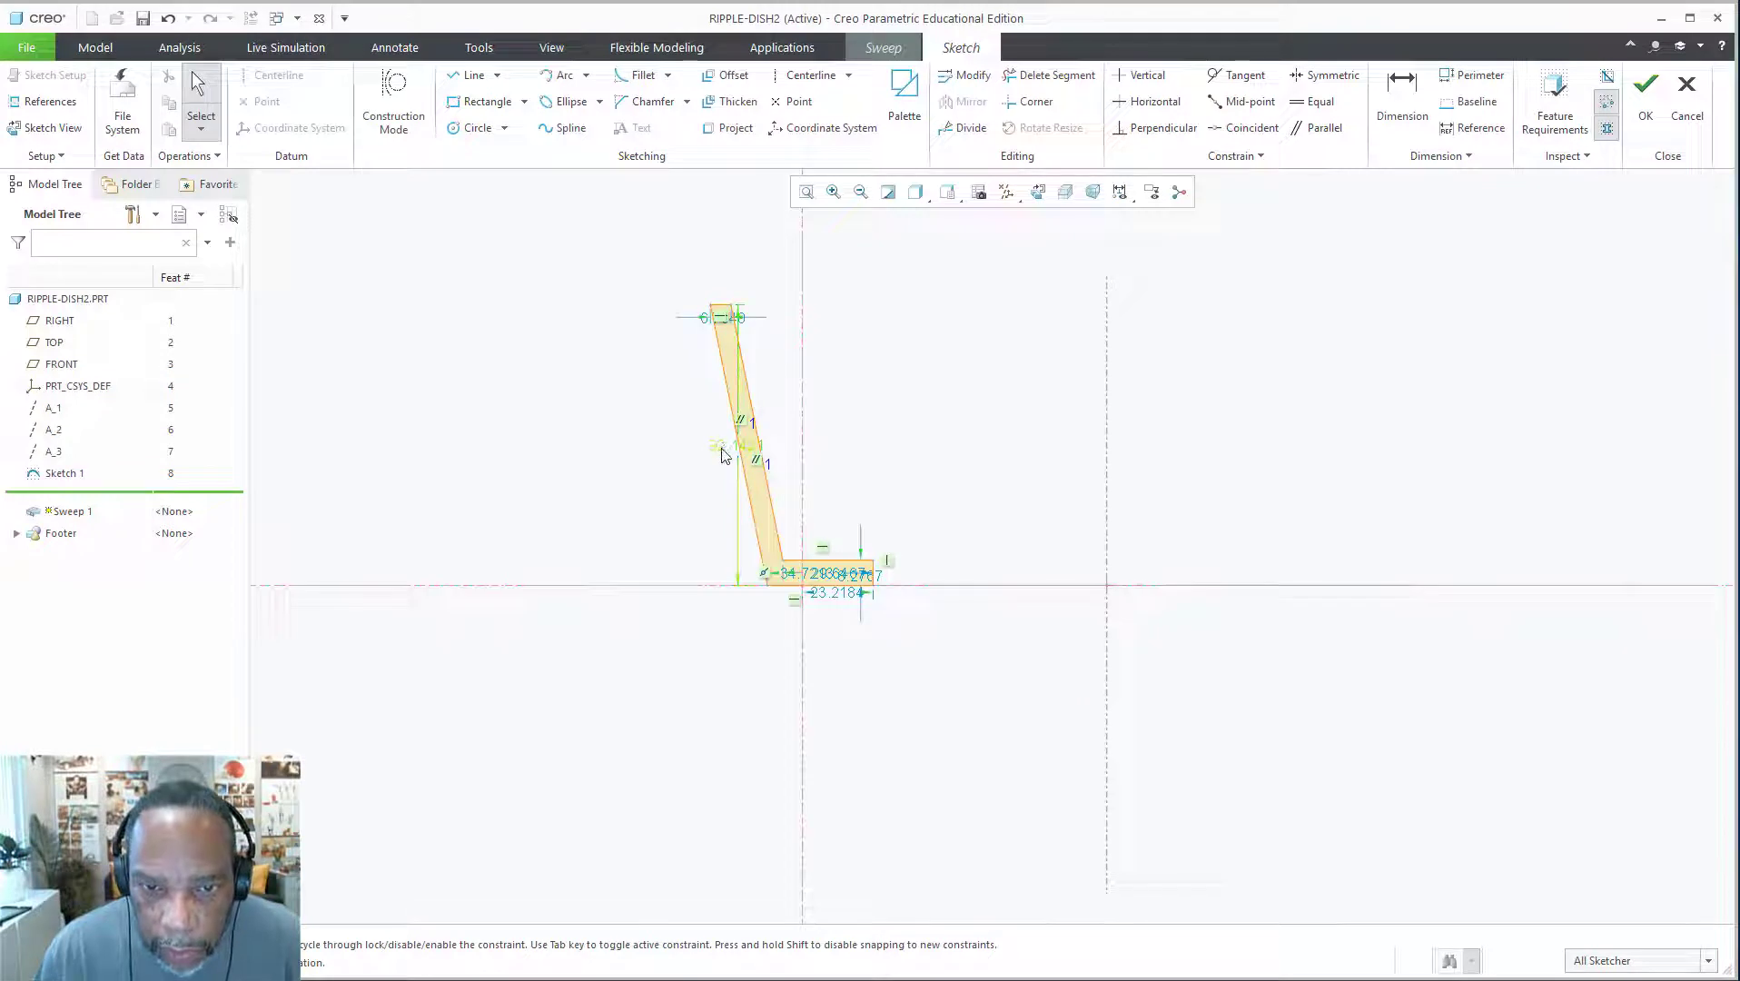
left_click_drag(724, 454, 598, 447)
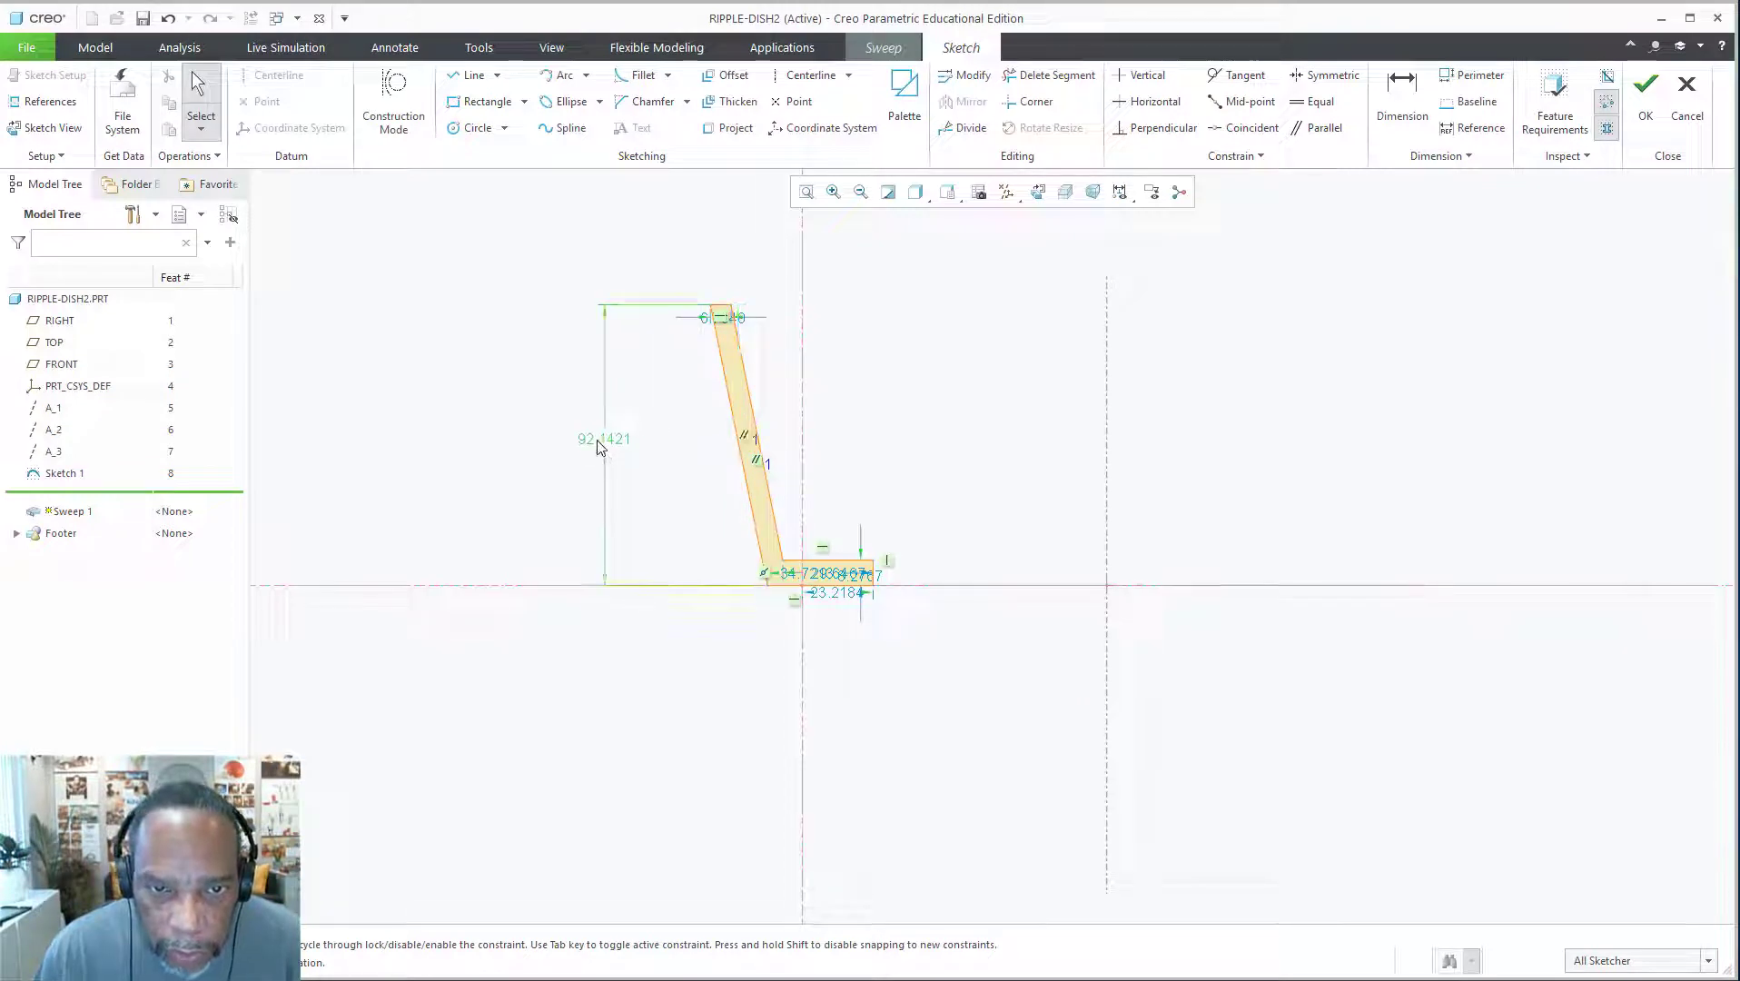
double_click(600, 441)
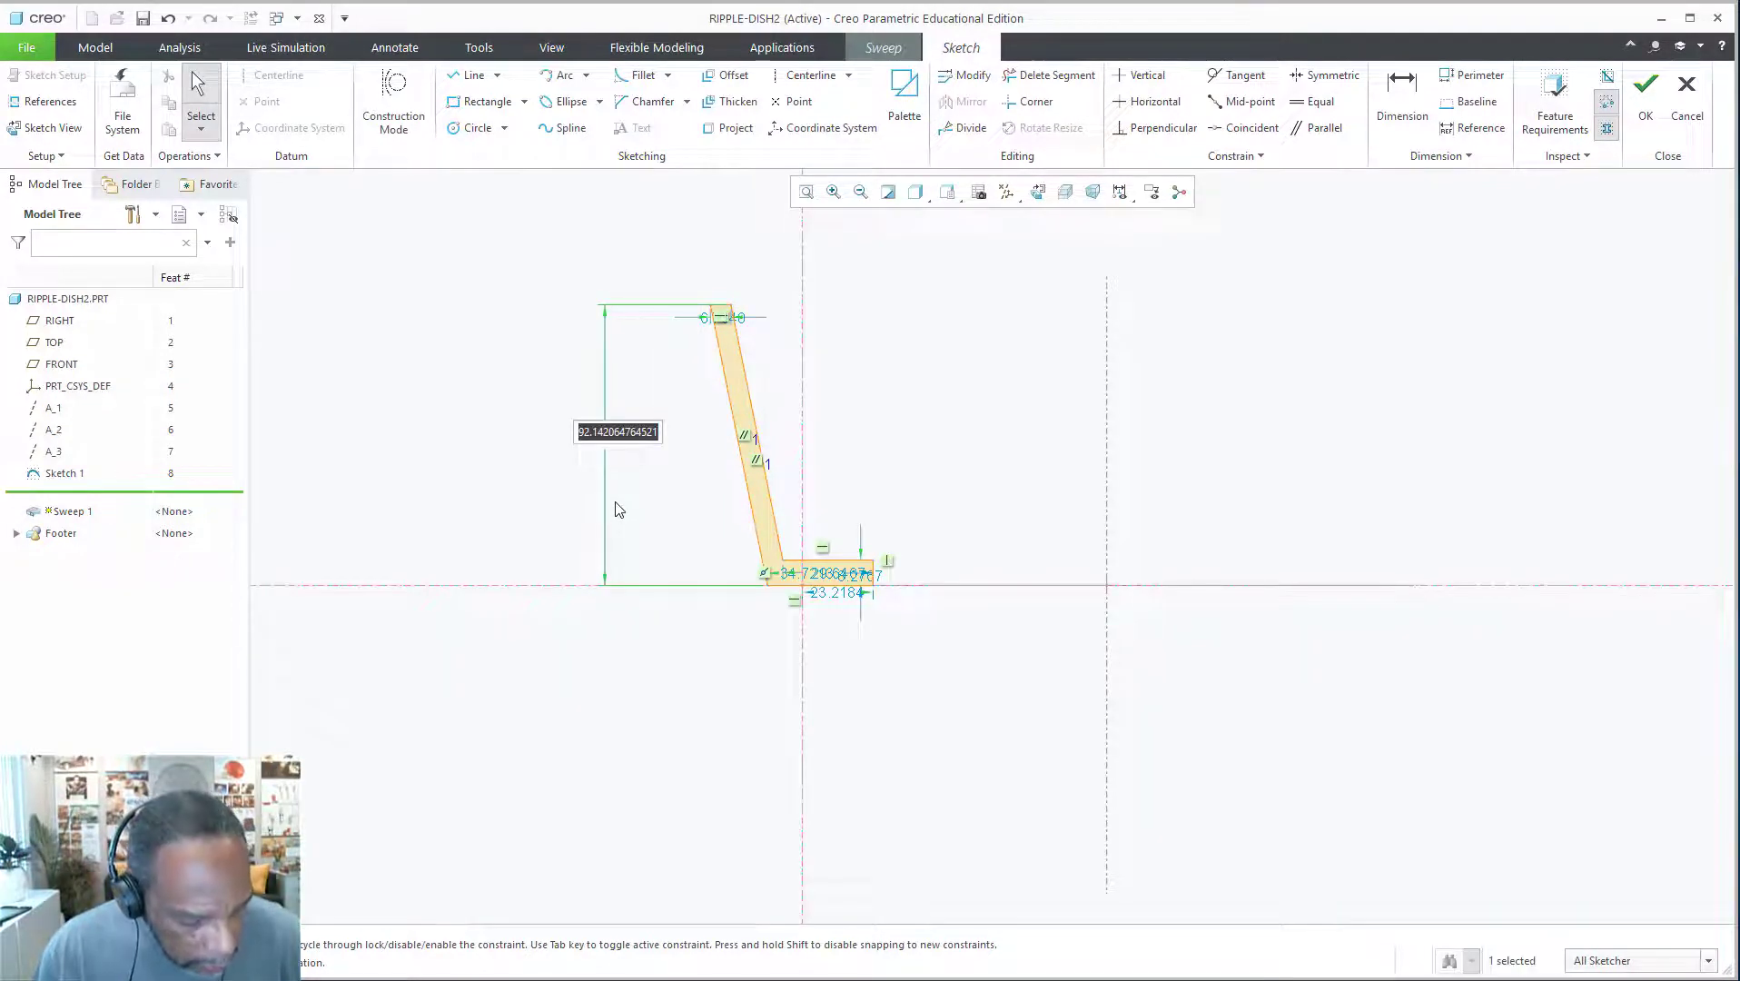
type("100")
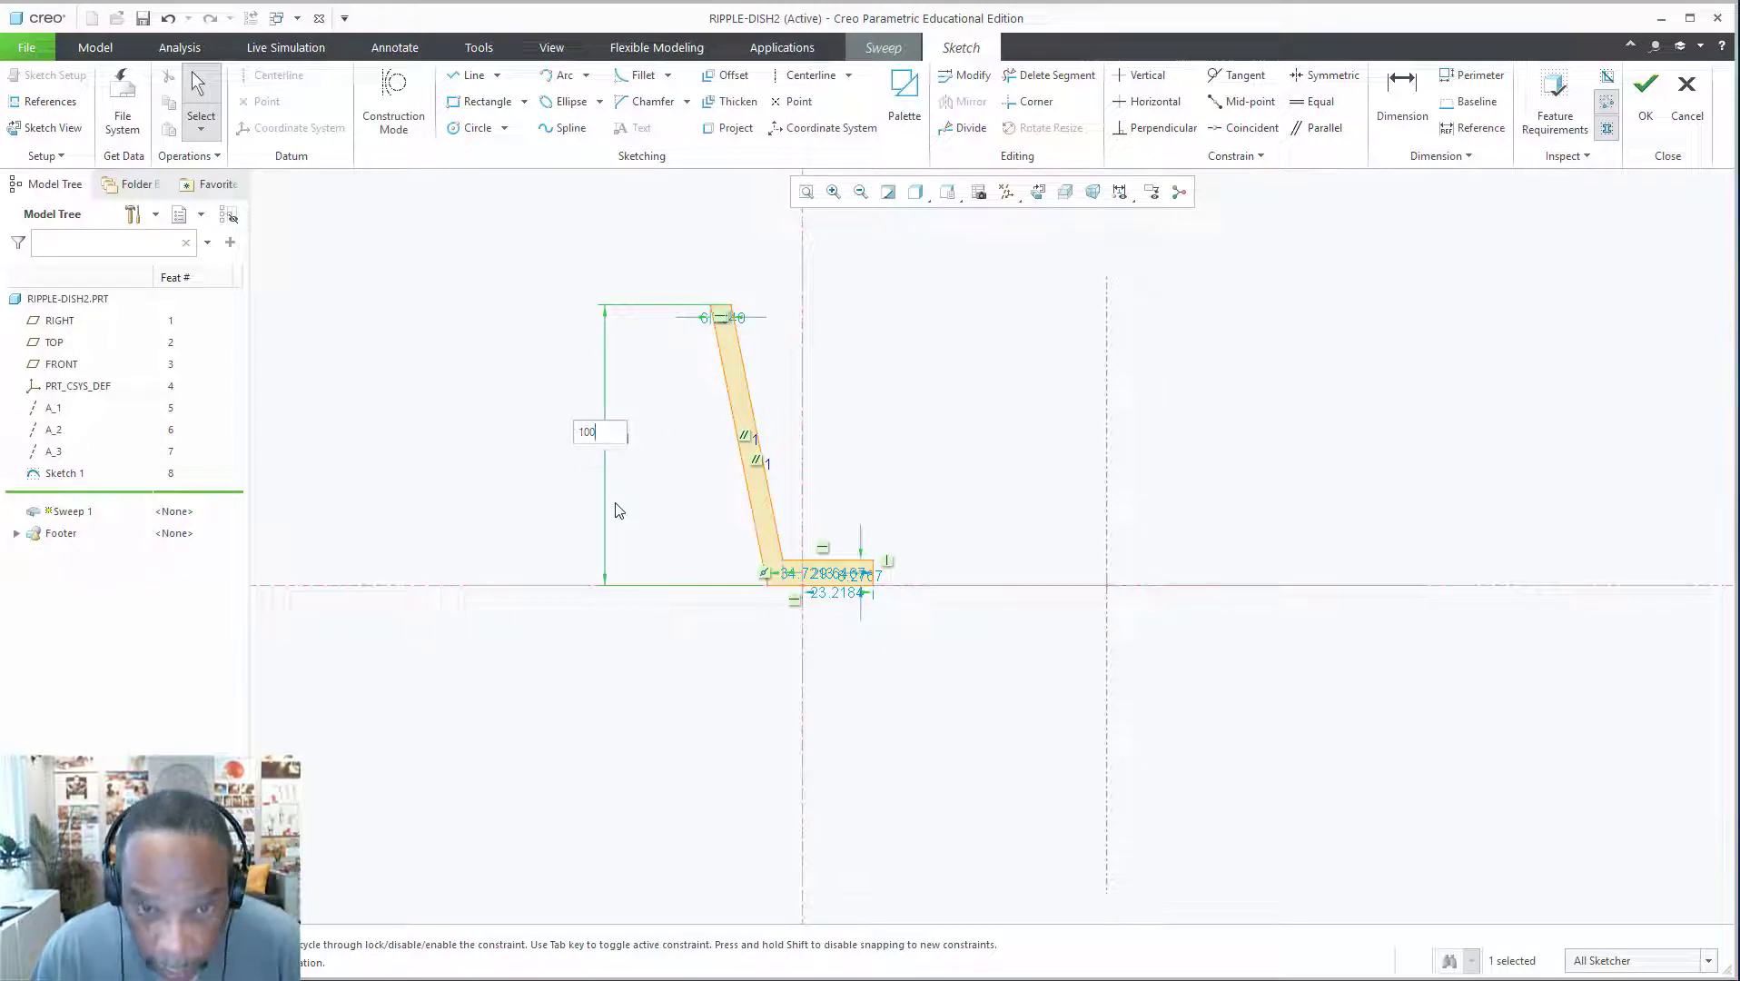
key("Return")
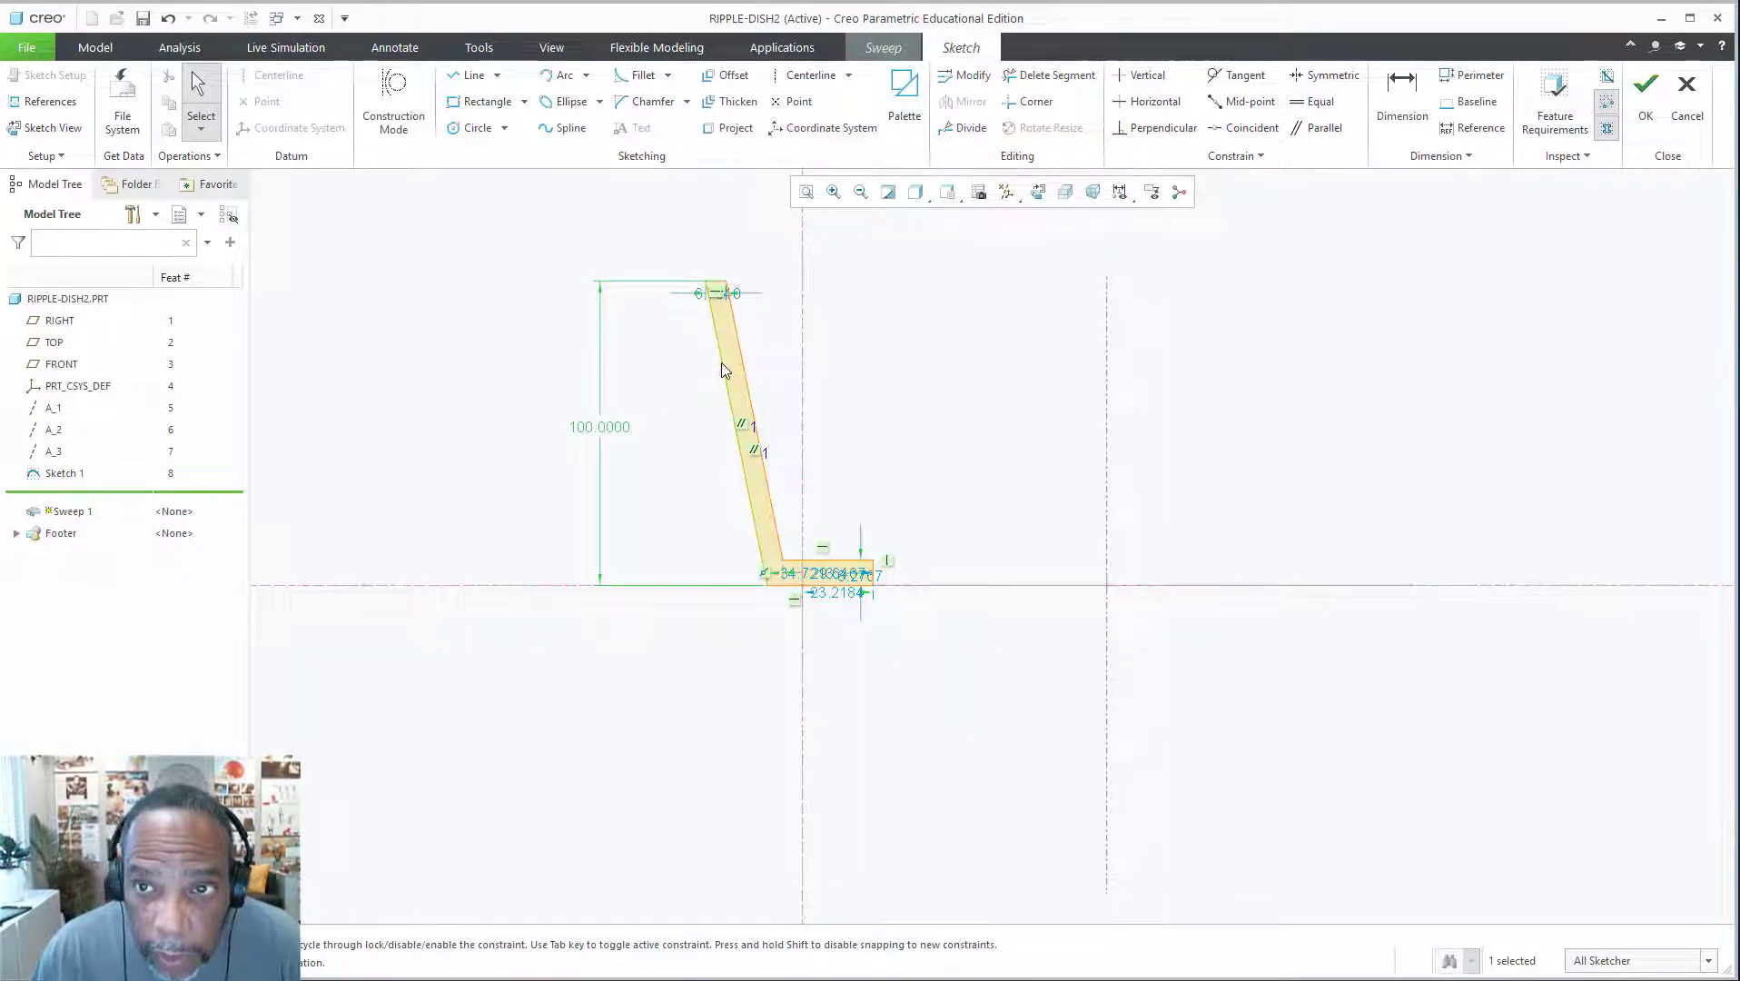
Set the wall thickness to 4 and the wall angle to 70 degrees
left_click(913, 350)
left_click(1402, 96)
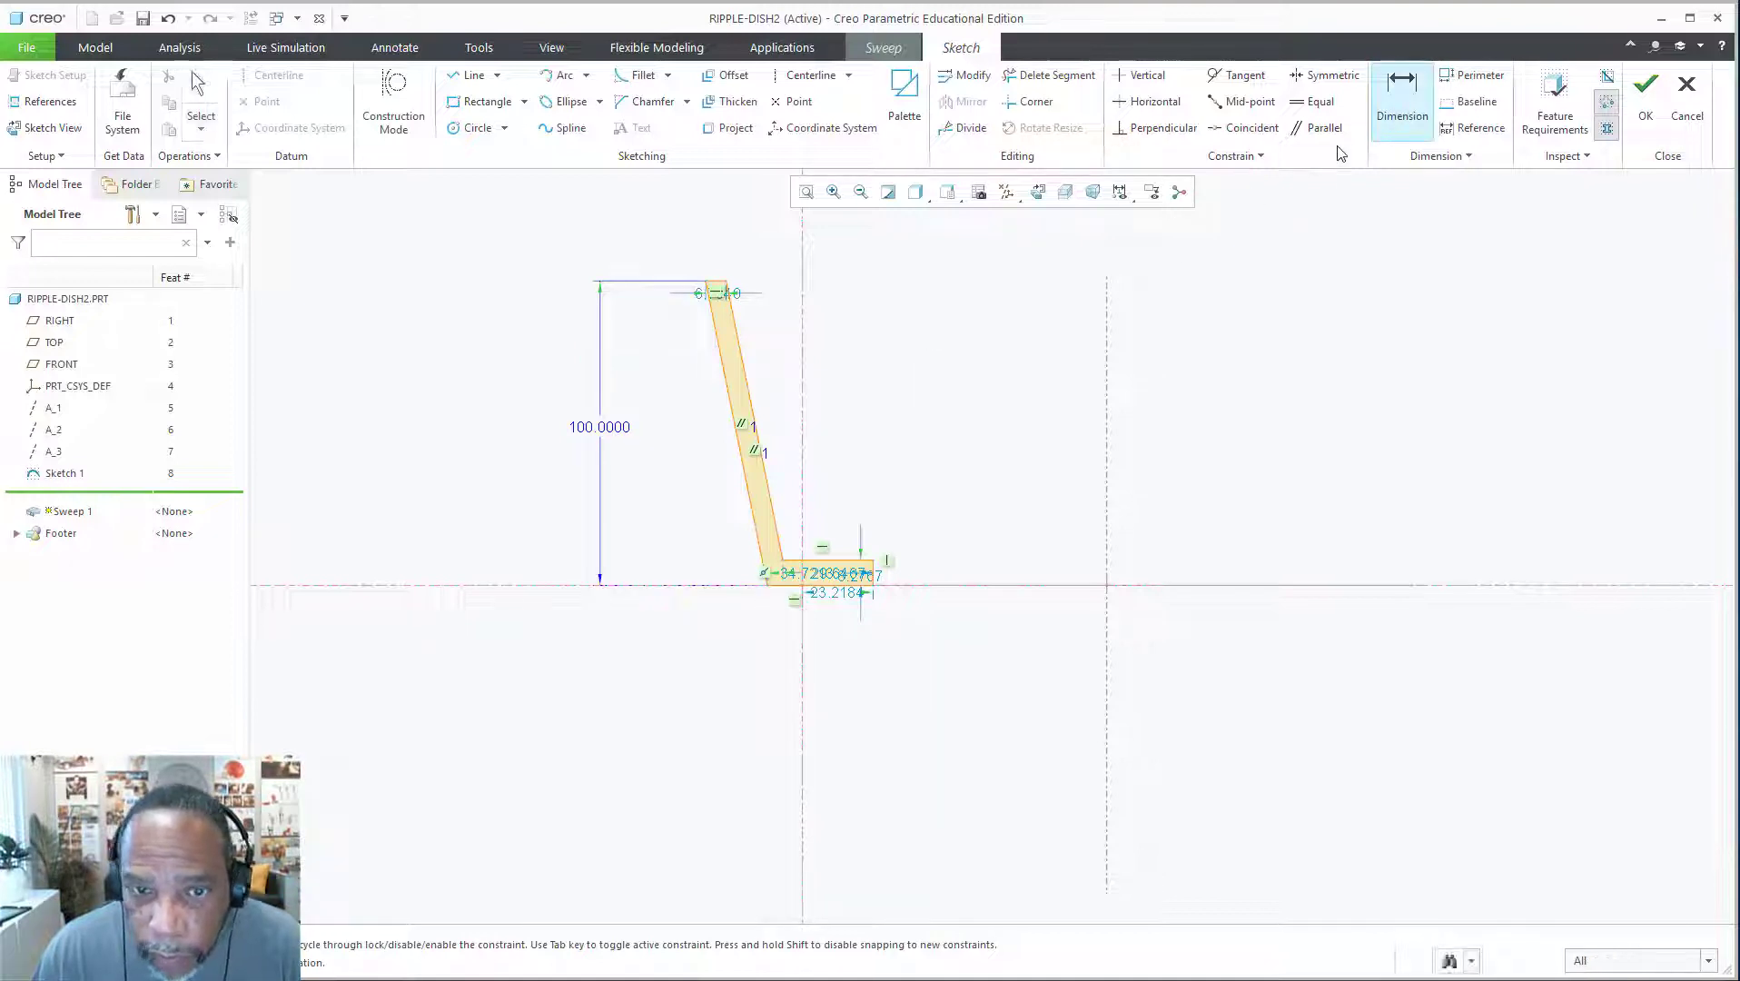
left_click(731, 383)
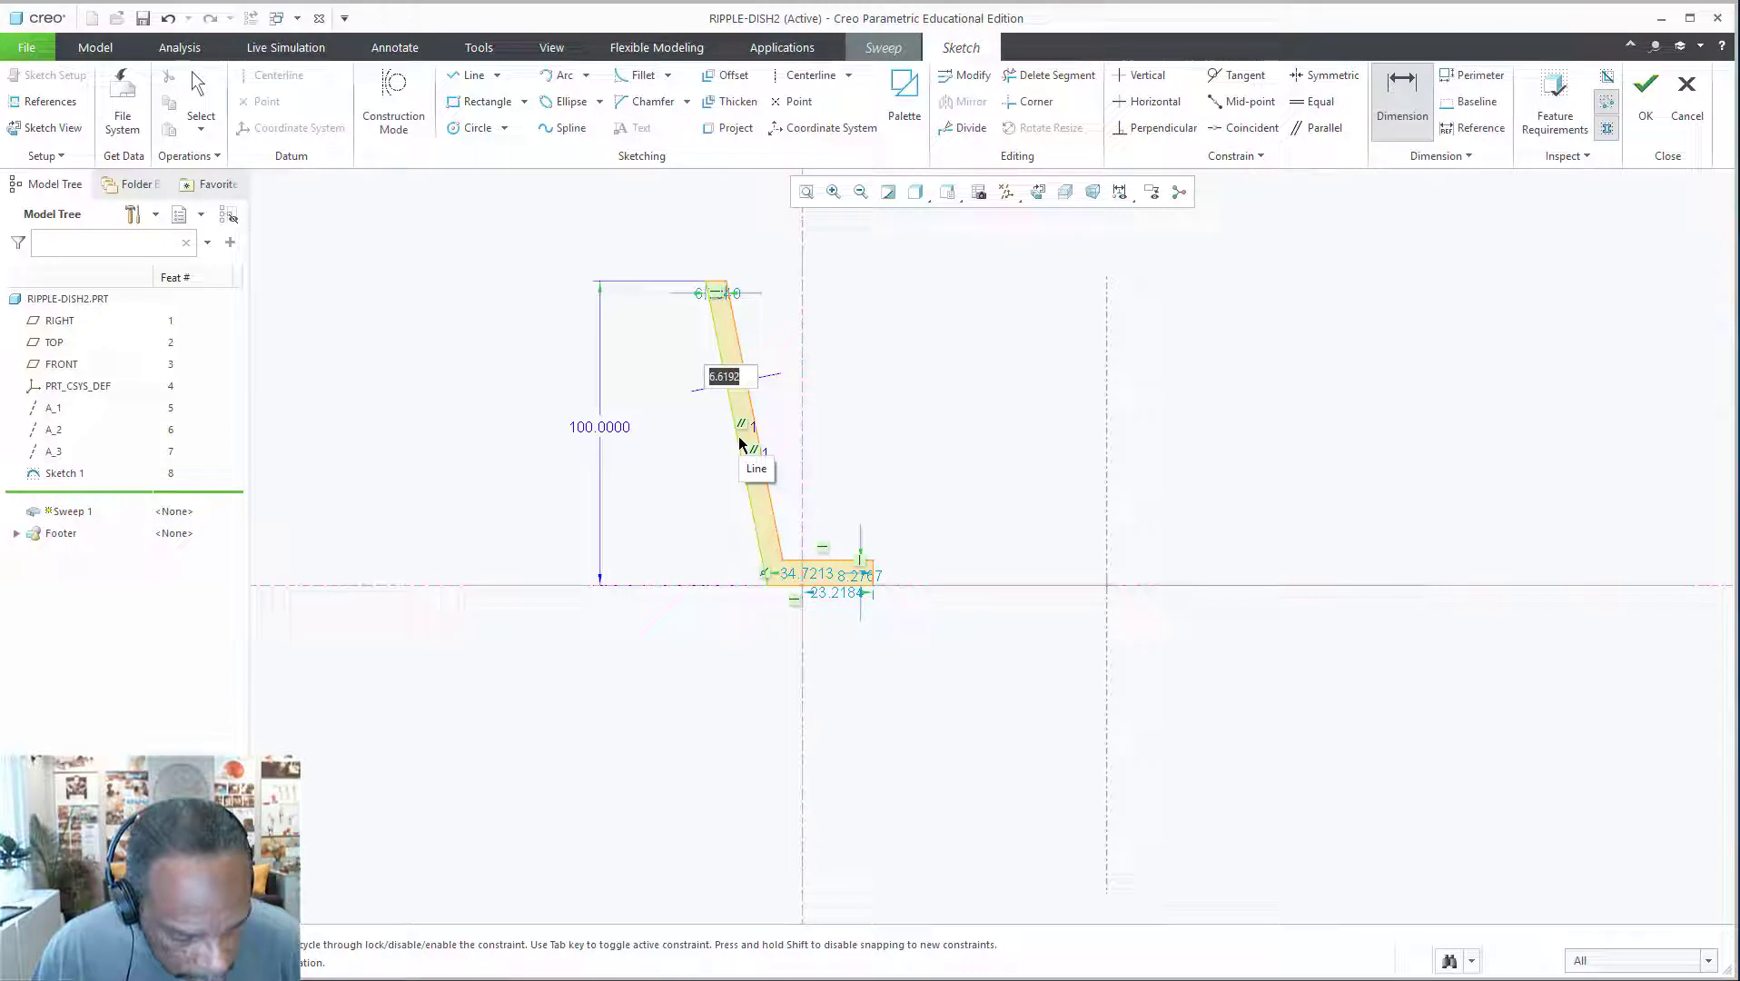
type("4")
key("Return")
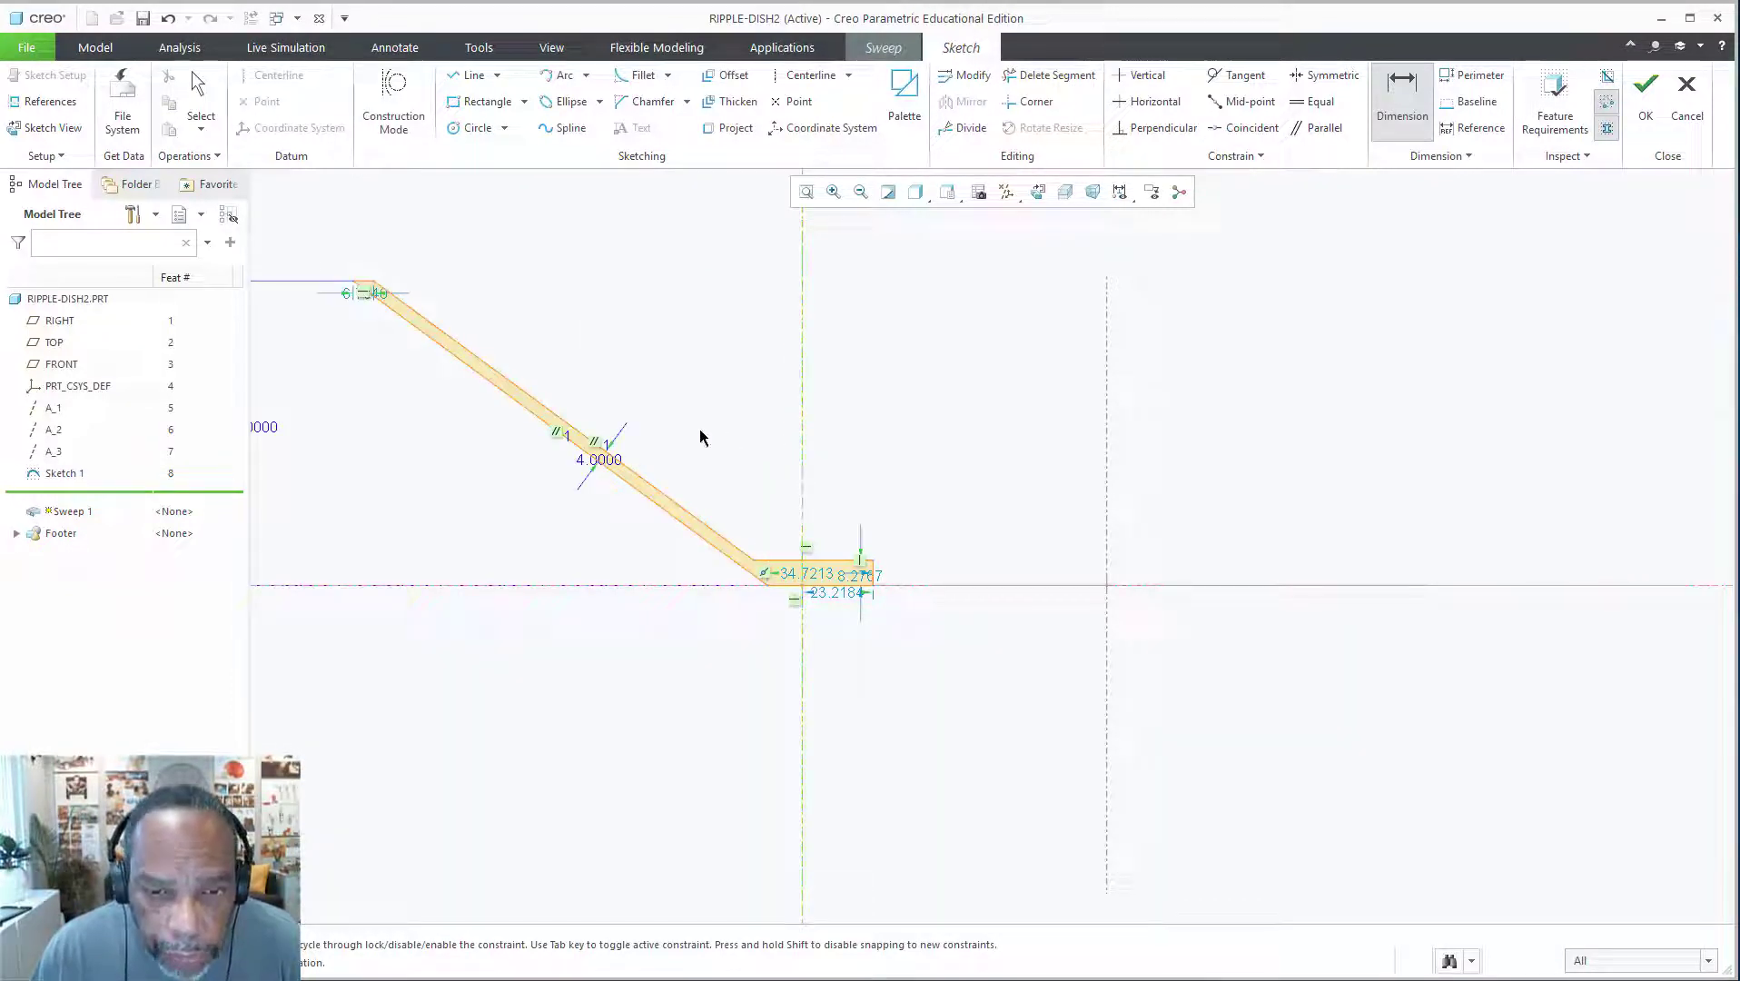
middle_click(633, 545)
type("70")
key("Return")
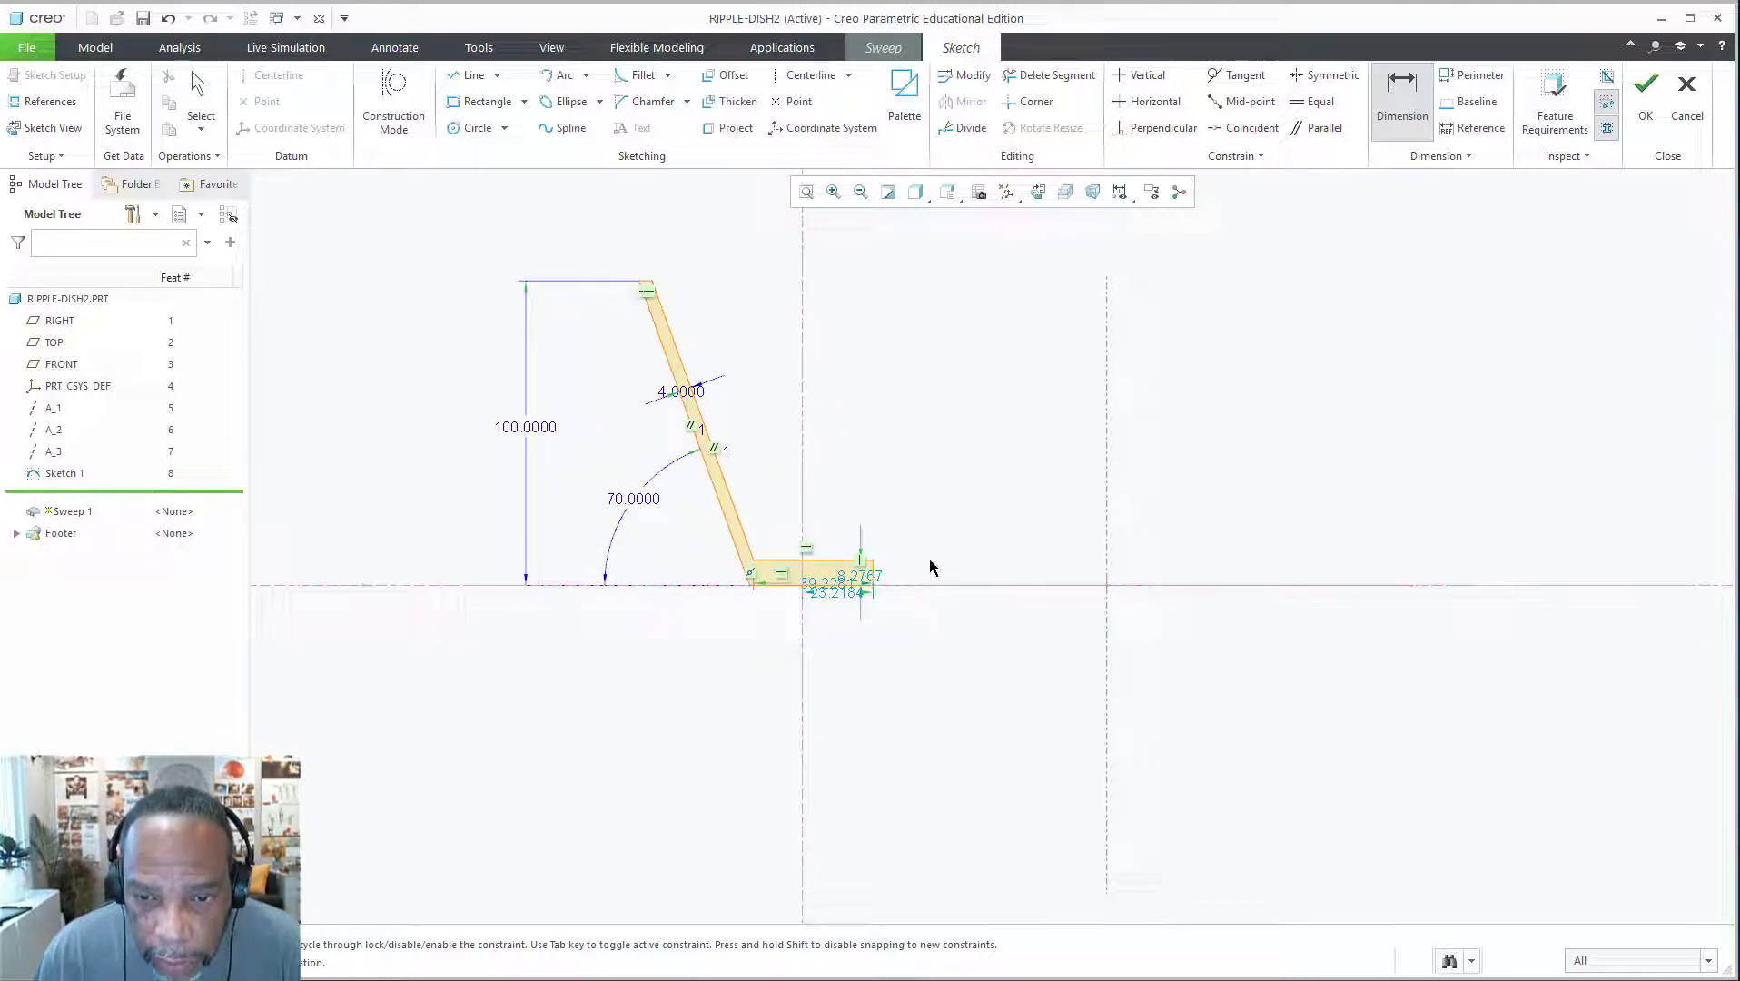
Set the foot thickness to 4 and the bottom corner offset to 6
middle_click(899, 577)
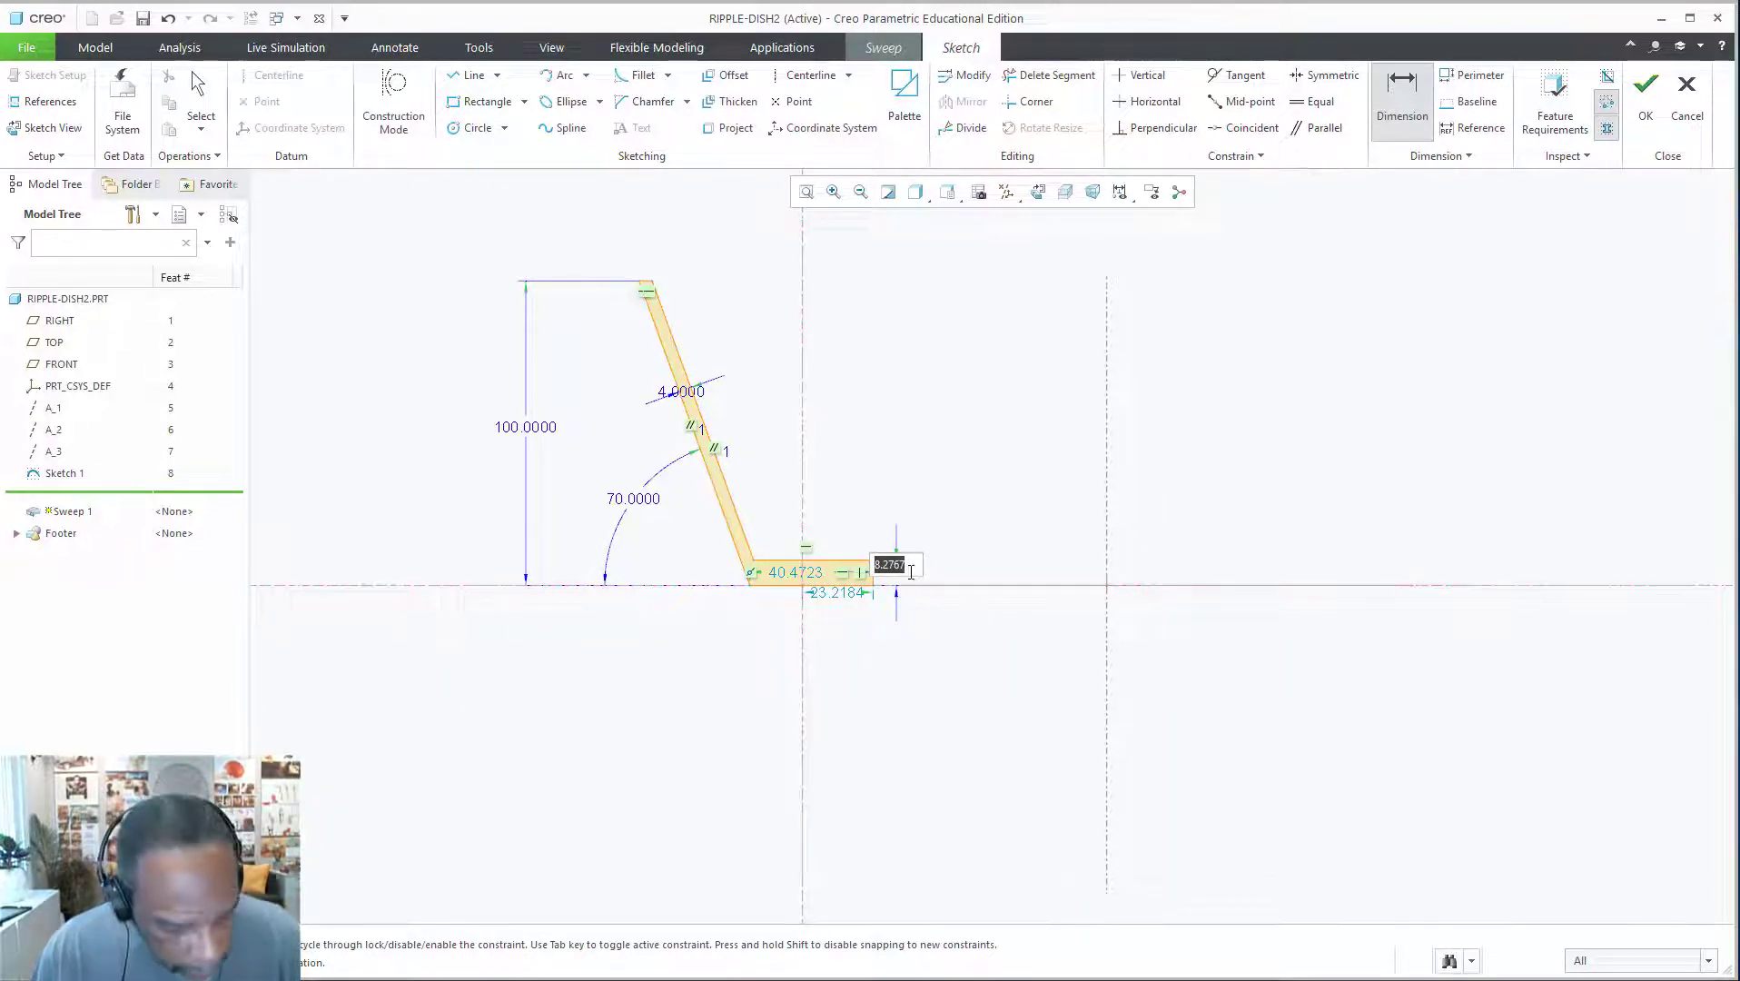
type("4")
key("Return")
scroll(758, 558, "up", 5)
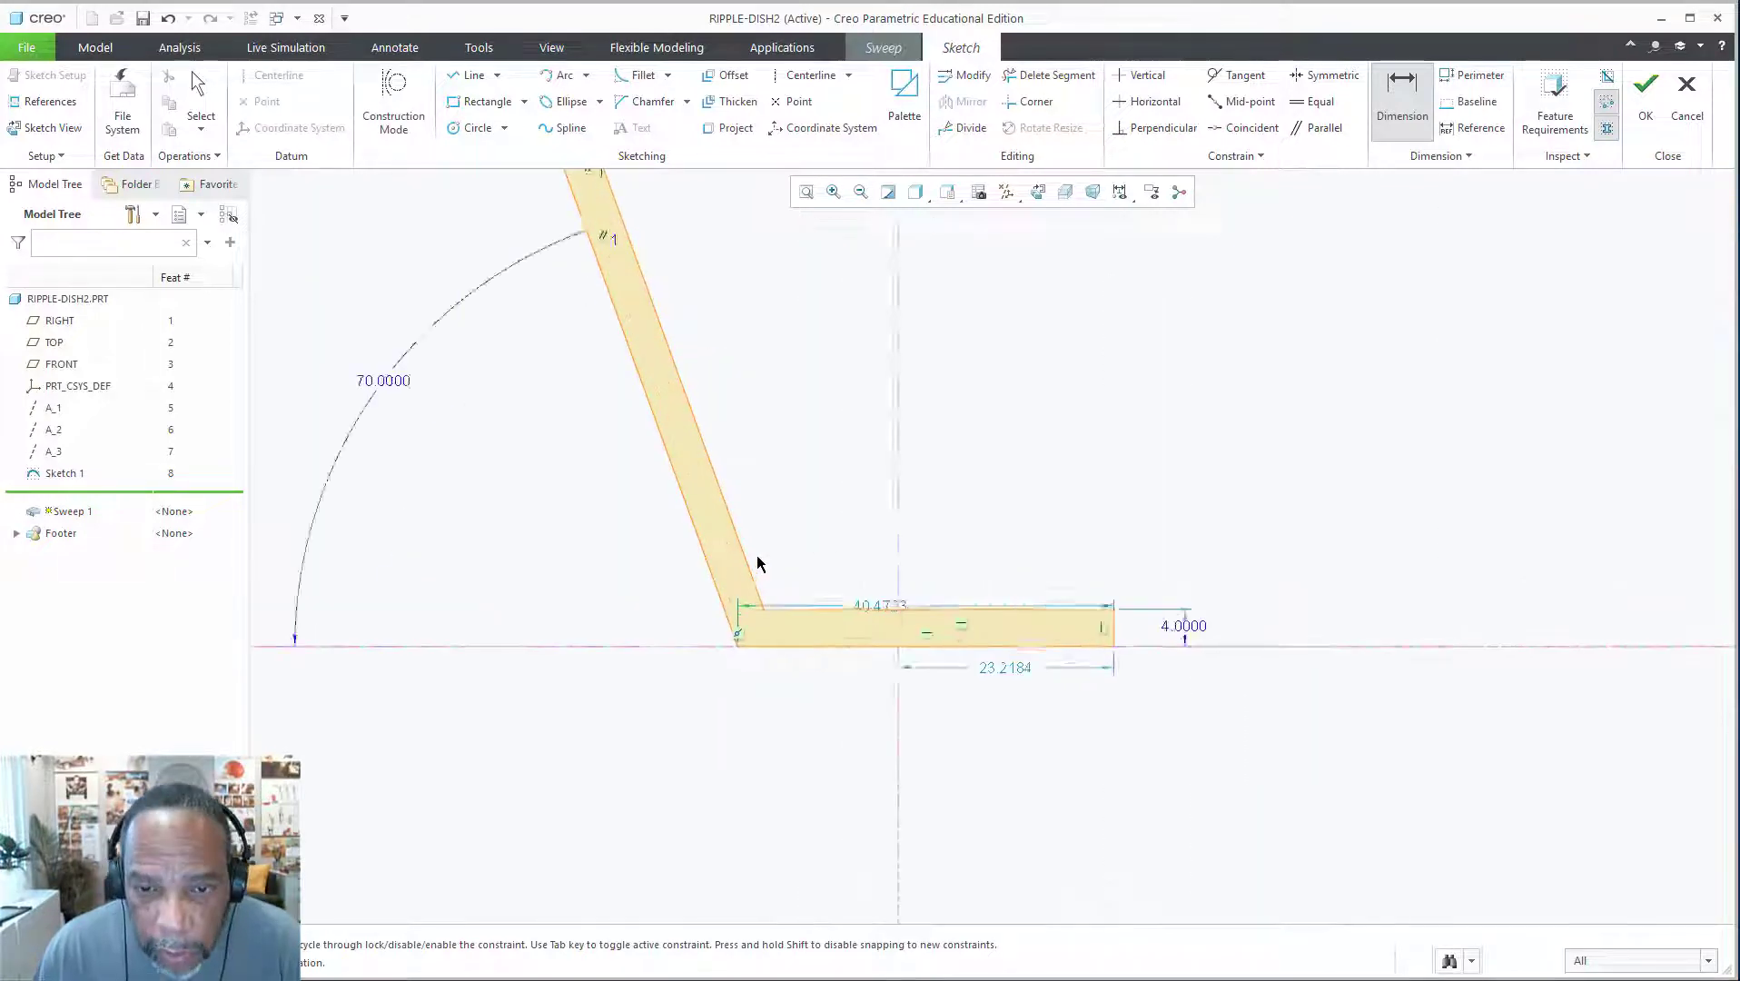
scroll(758, 564, "up", 2)
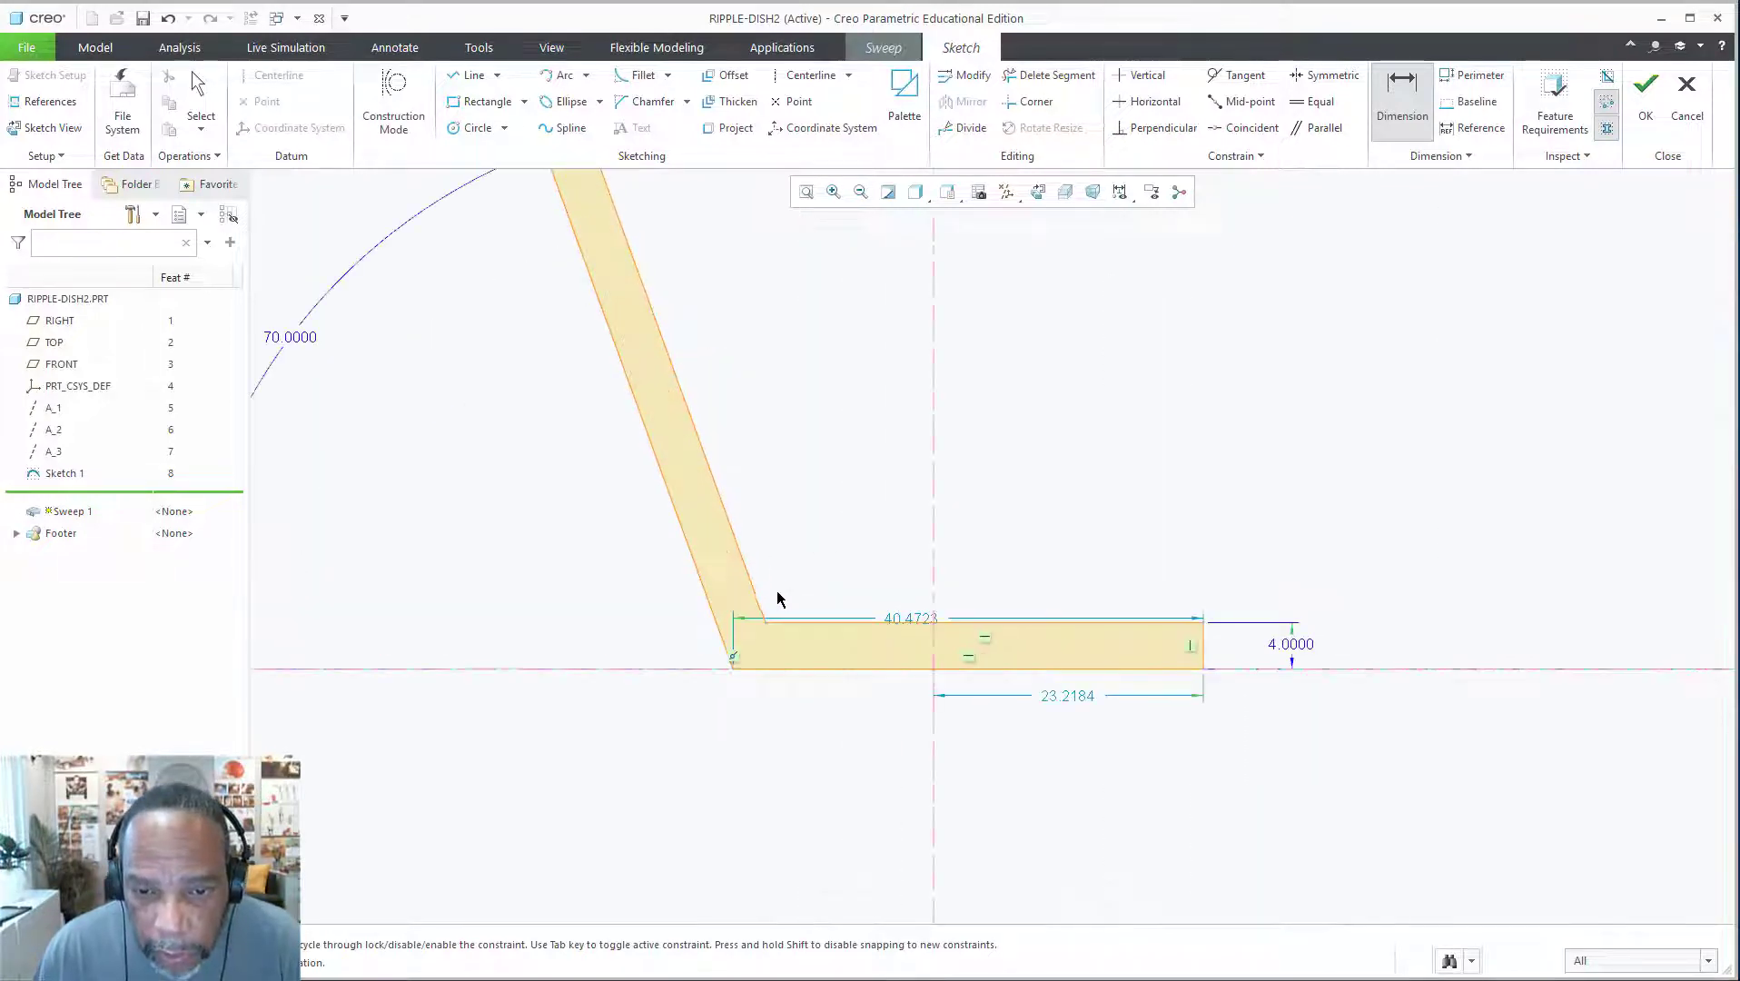
left_click(734, 668)
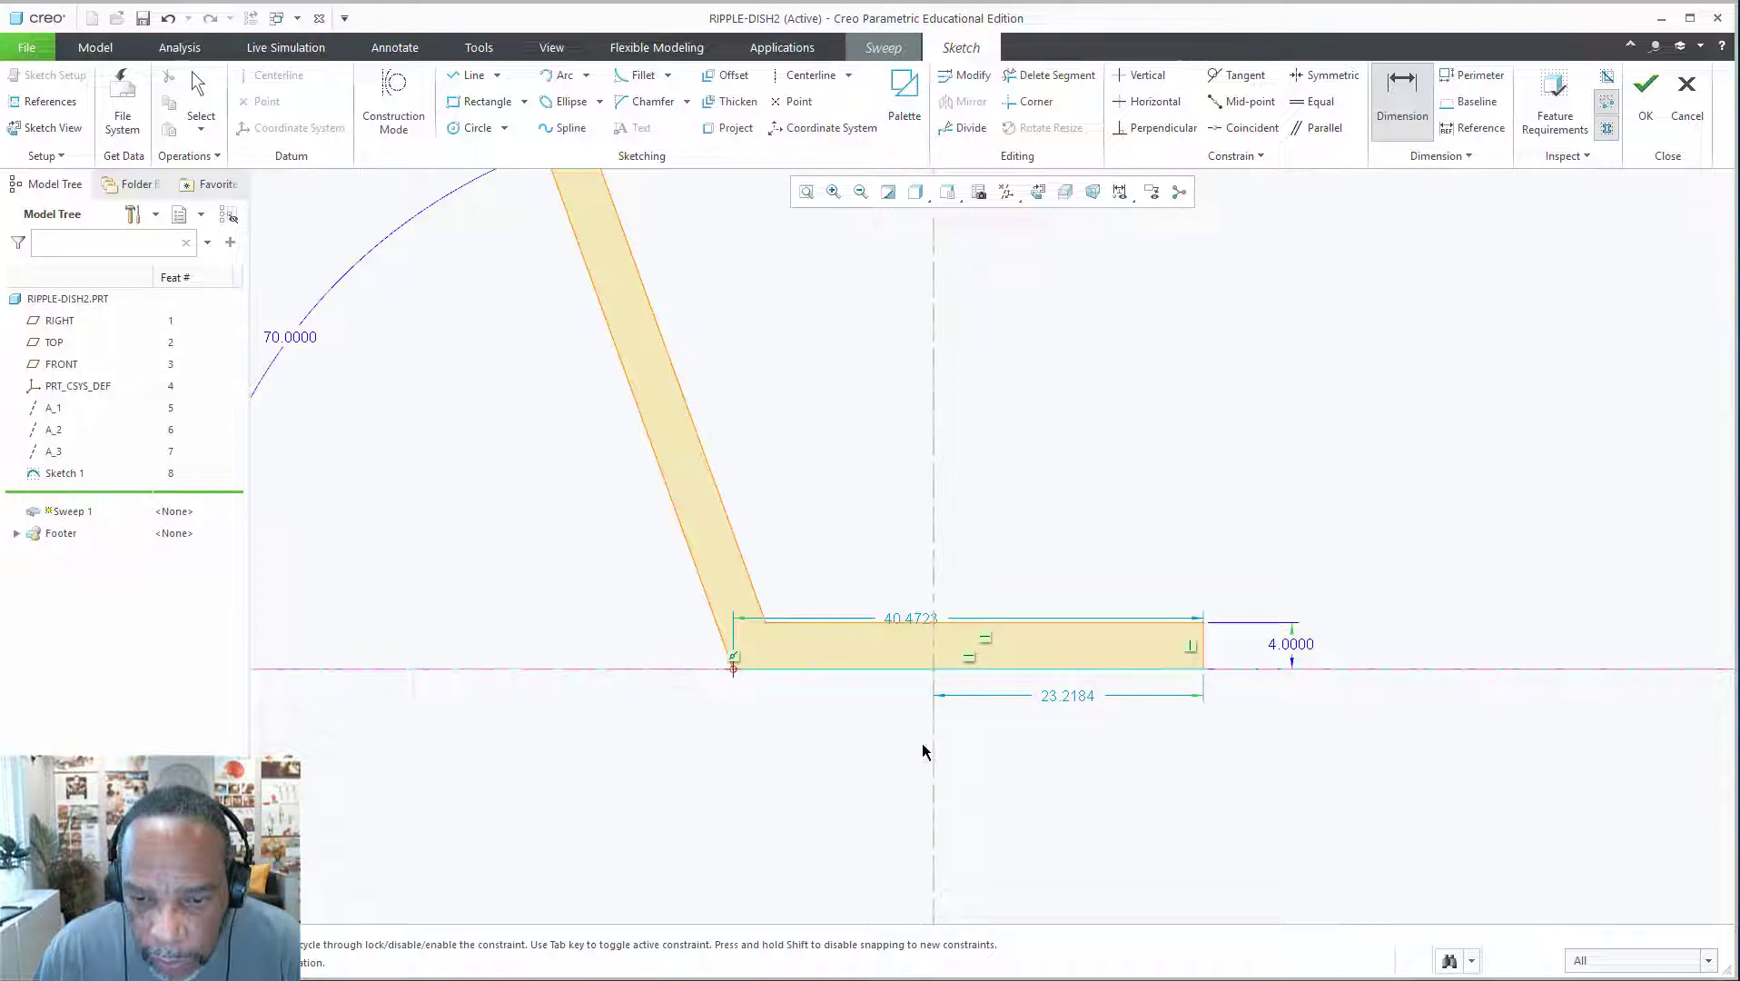
middle_click(848, 733)
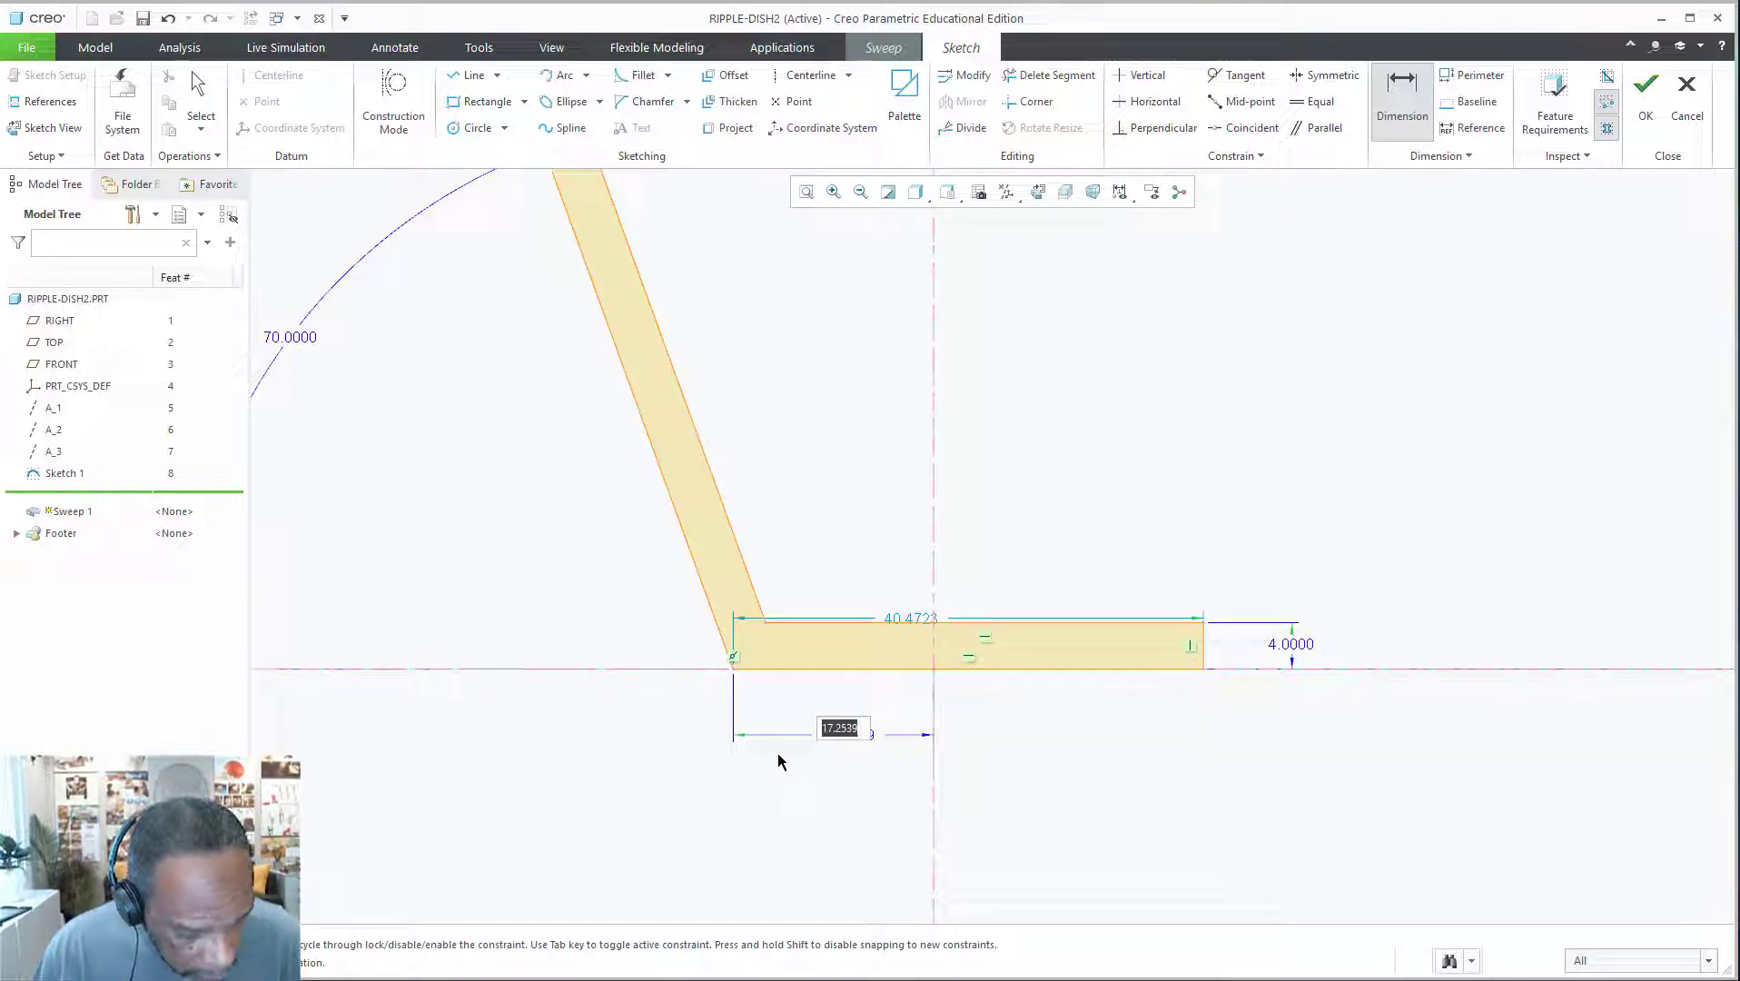
type("6")
key("Return")
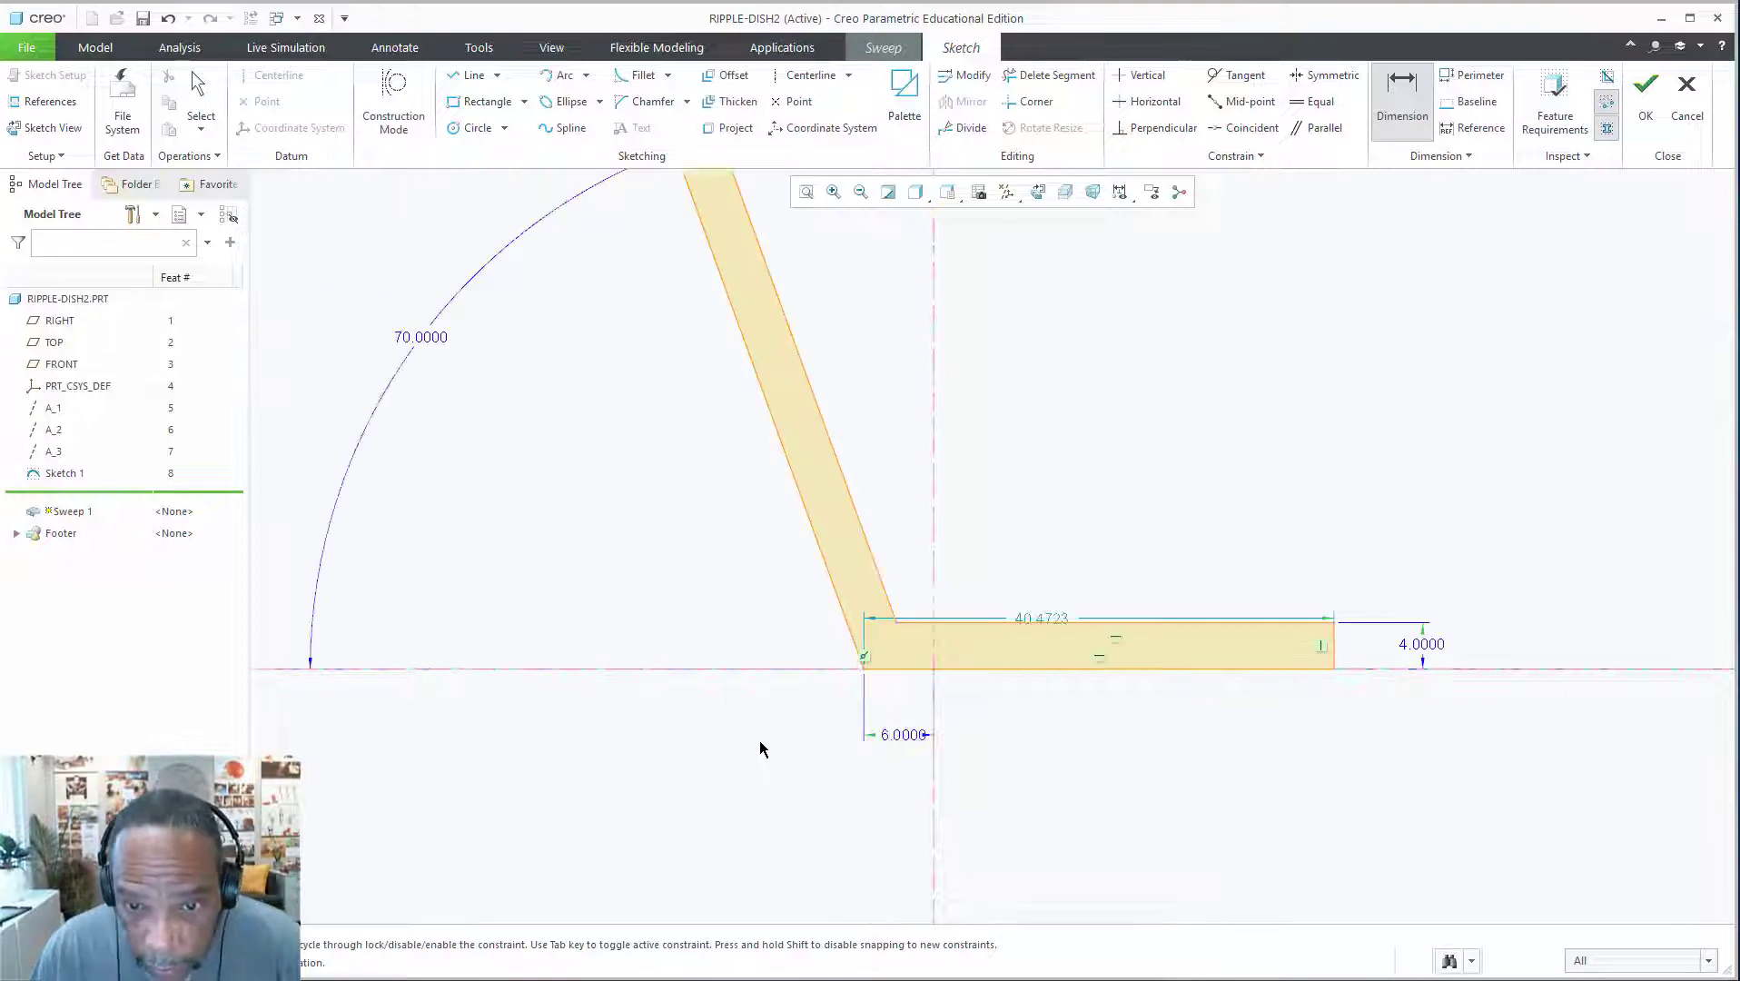
Set the foot length dimension to 5
scroll(1083, 605, "up", 3)
scroll(1112, 601, "down", 5)
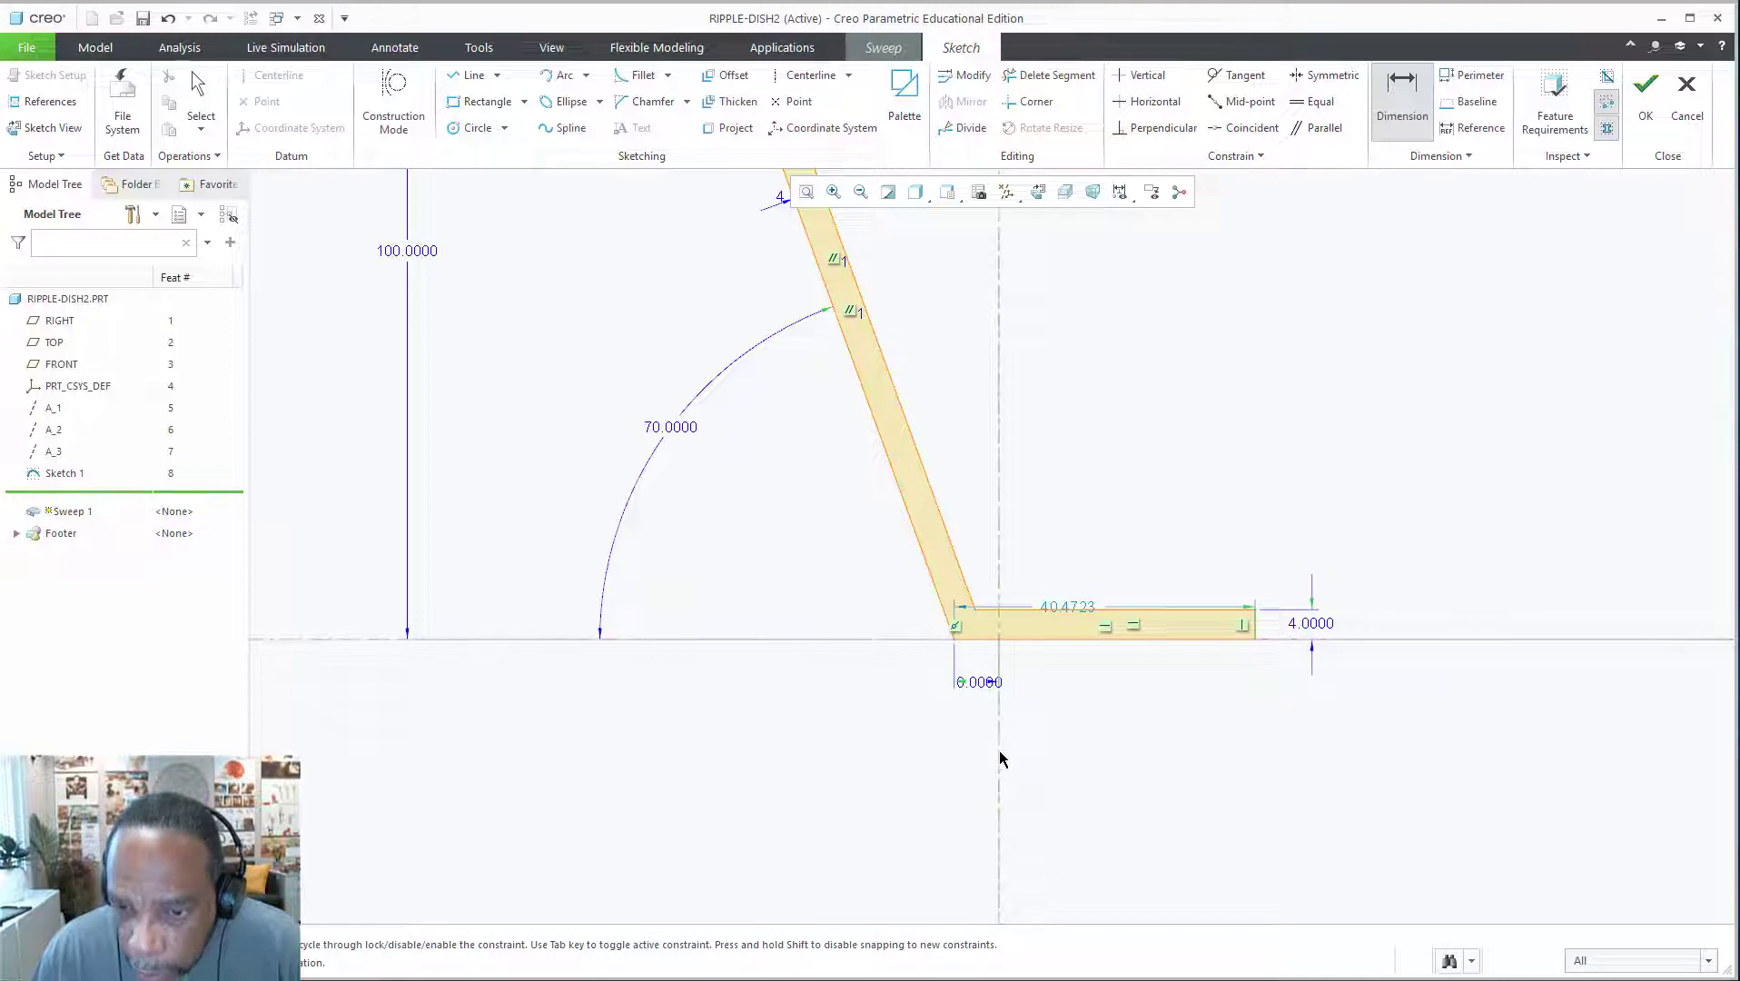
middle_click(1155, 690)
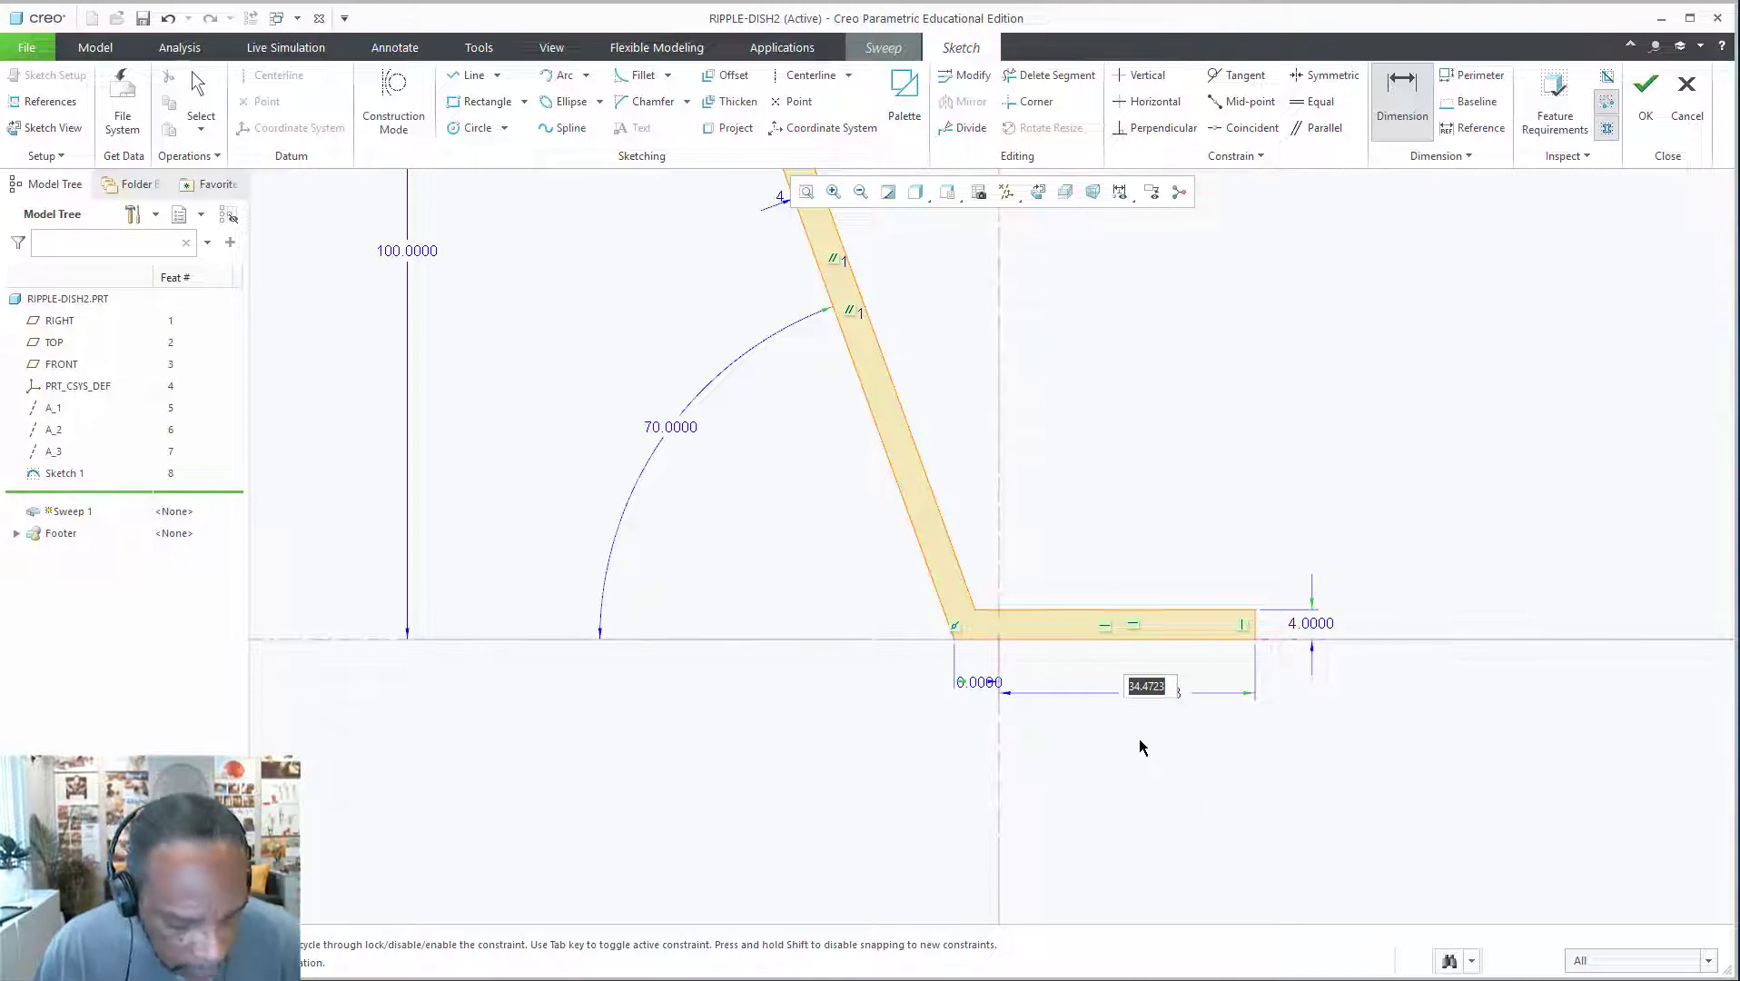
type("5")
key("Return")
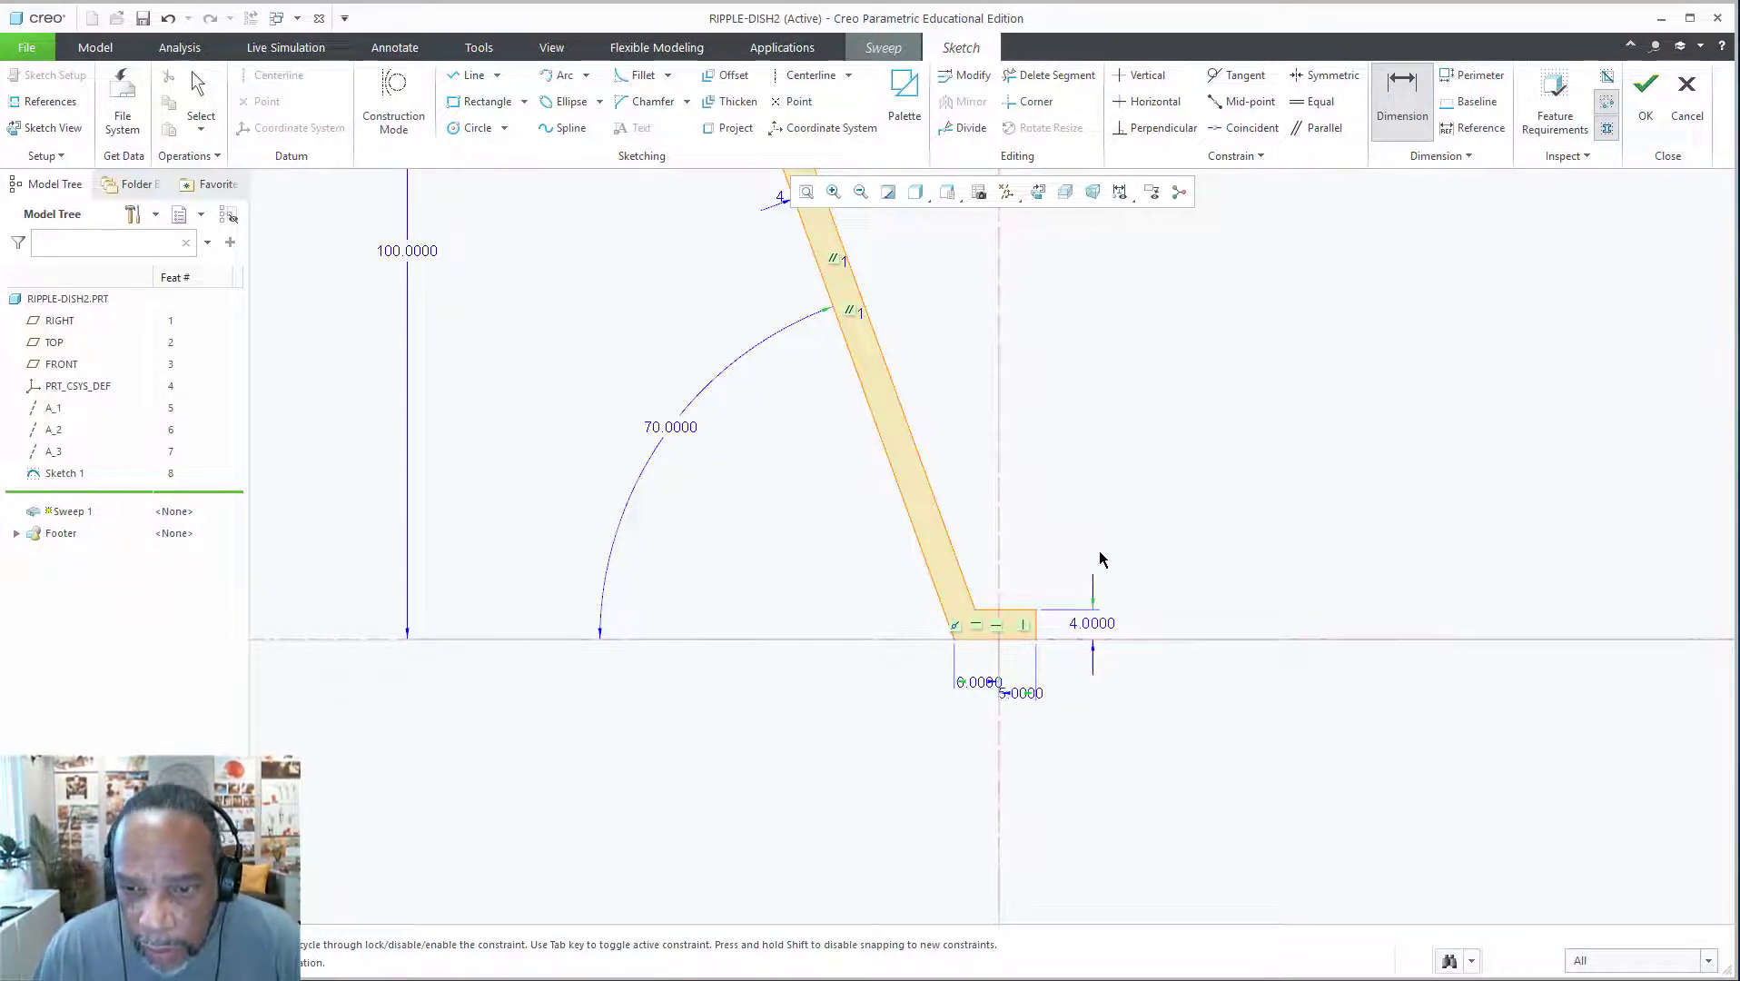
scroll(1026, 539, "up", 3)
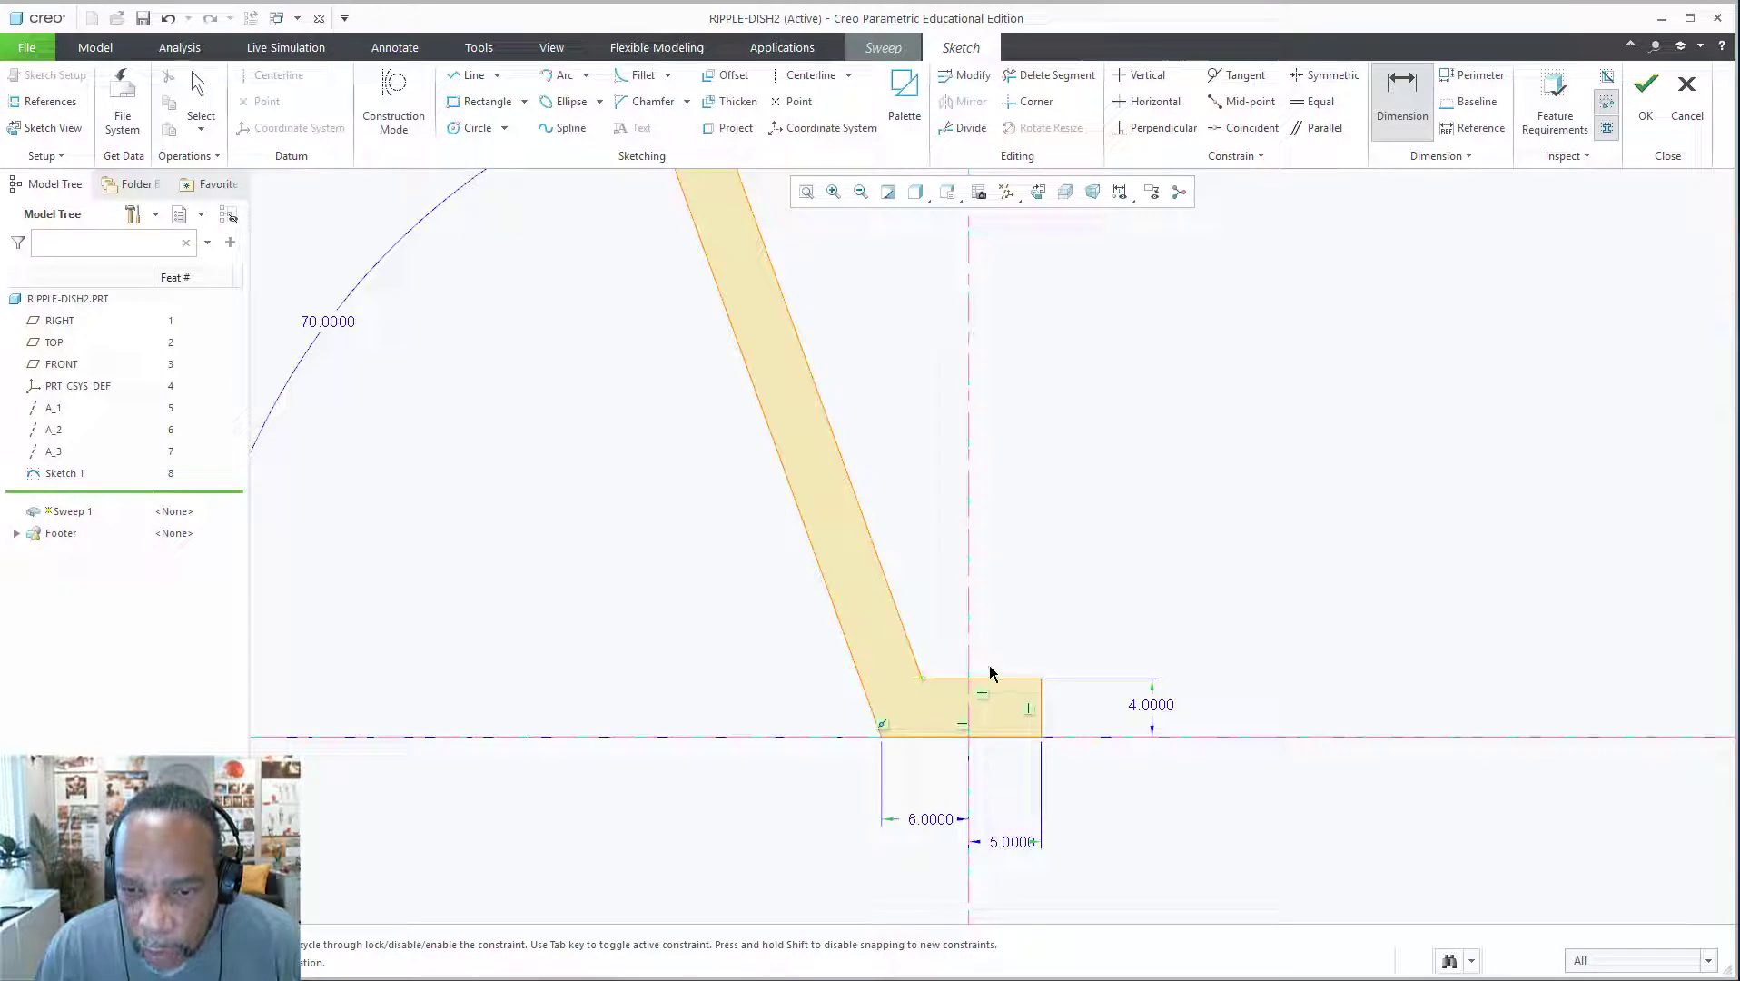
scroll(996, 624, "down", 3)
scroll(994, 618, "down", 3)
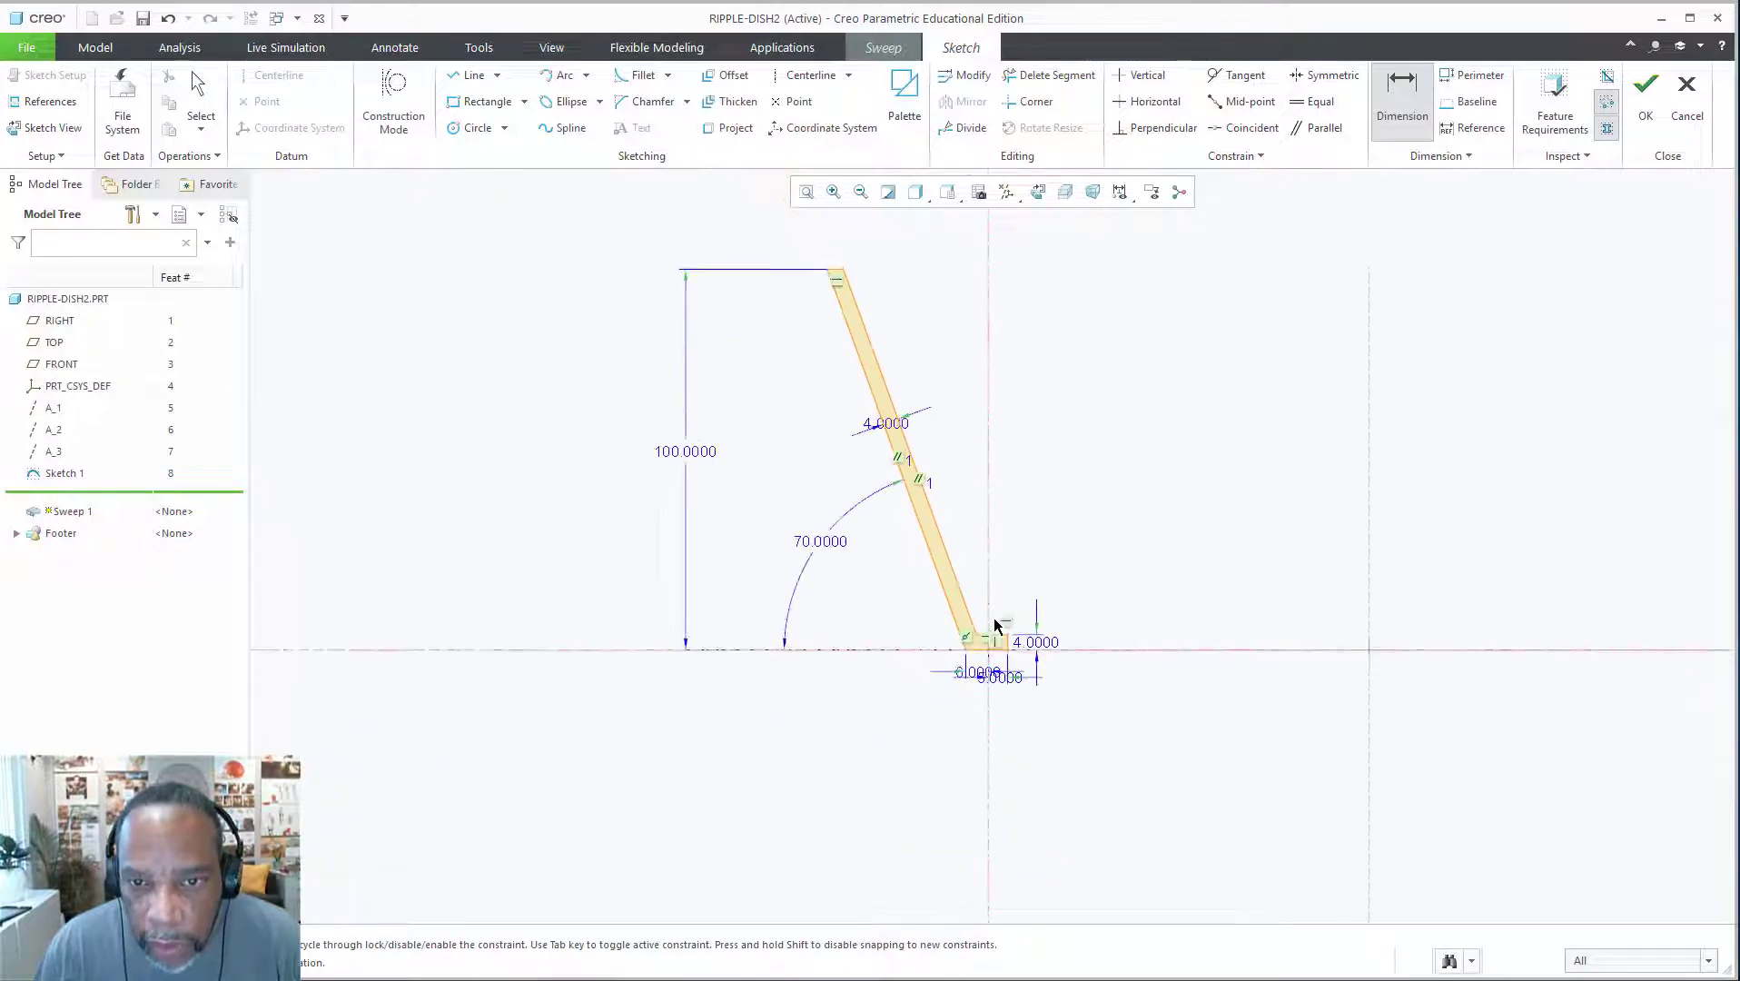
Reposition the 4.0000, 6.0000 and 5.0000 dimensions clear of the profile
middle_click(910, 420)
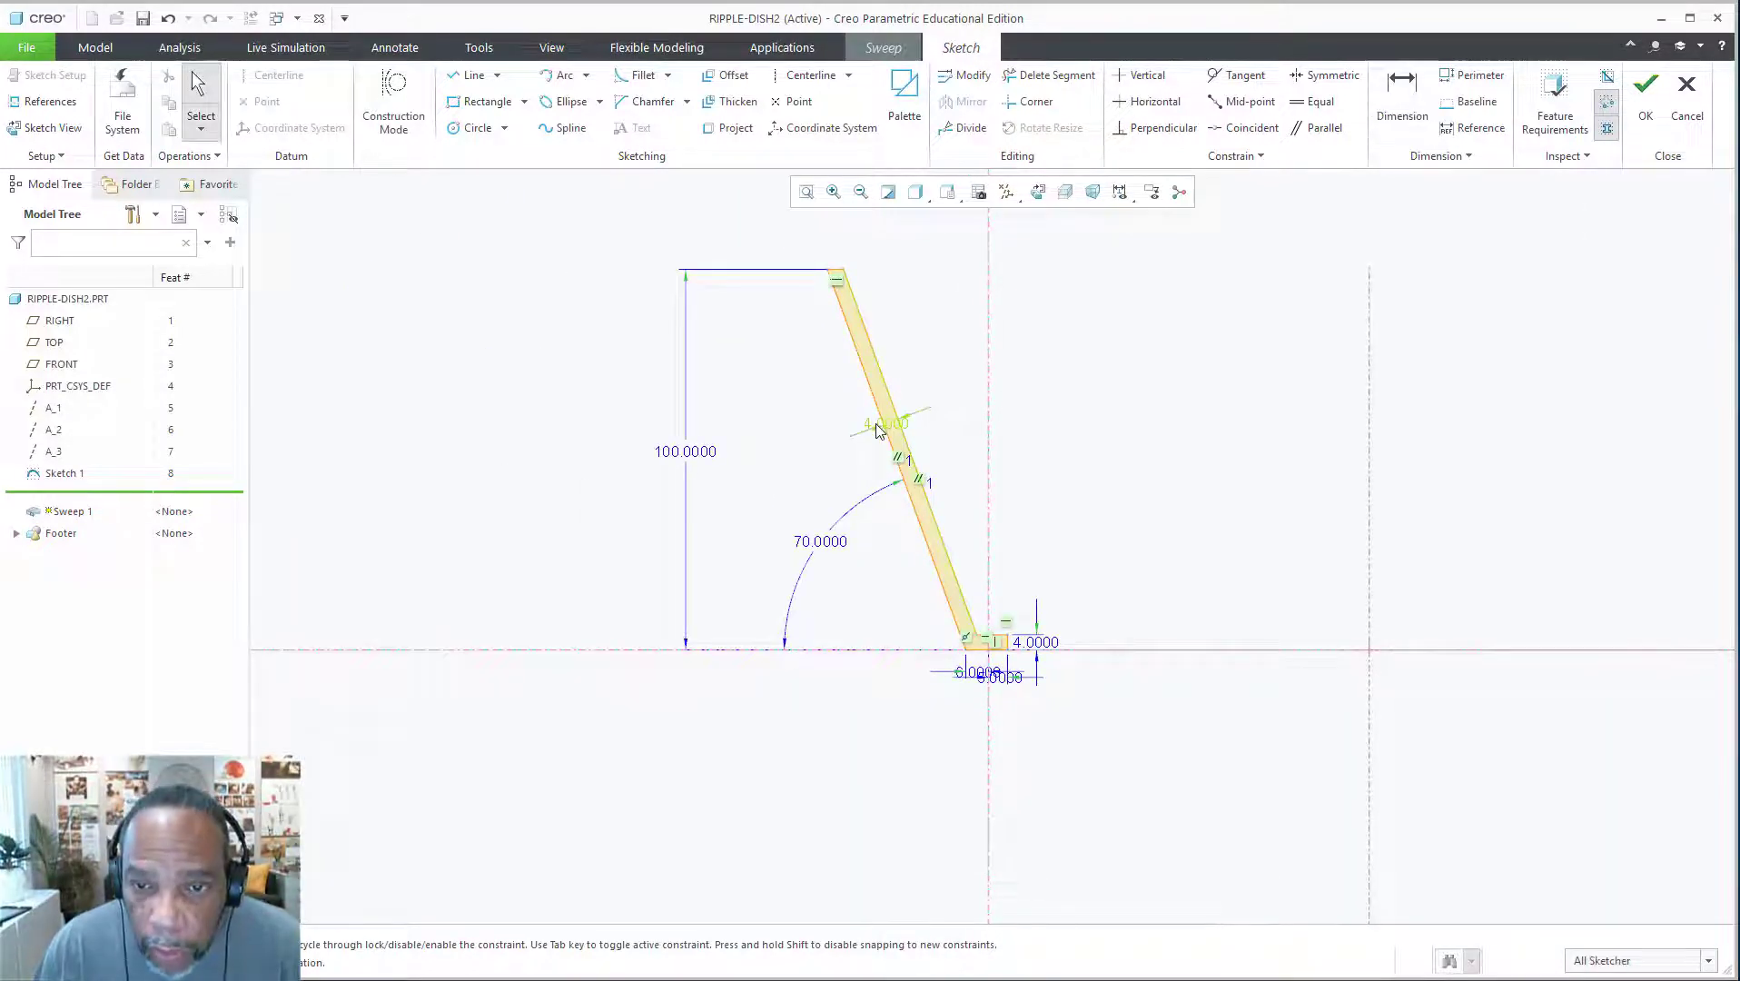
left_click_drag(910, 420, 965, 368)
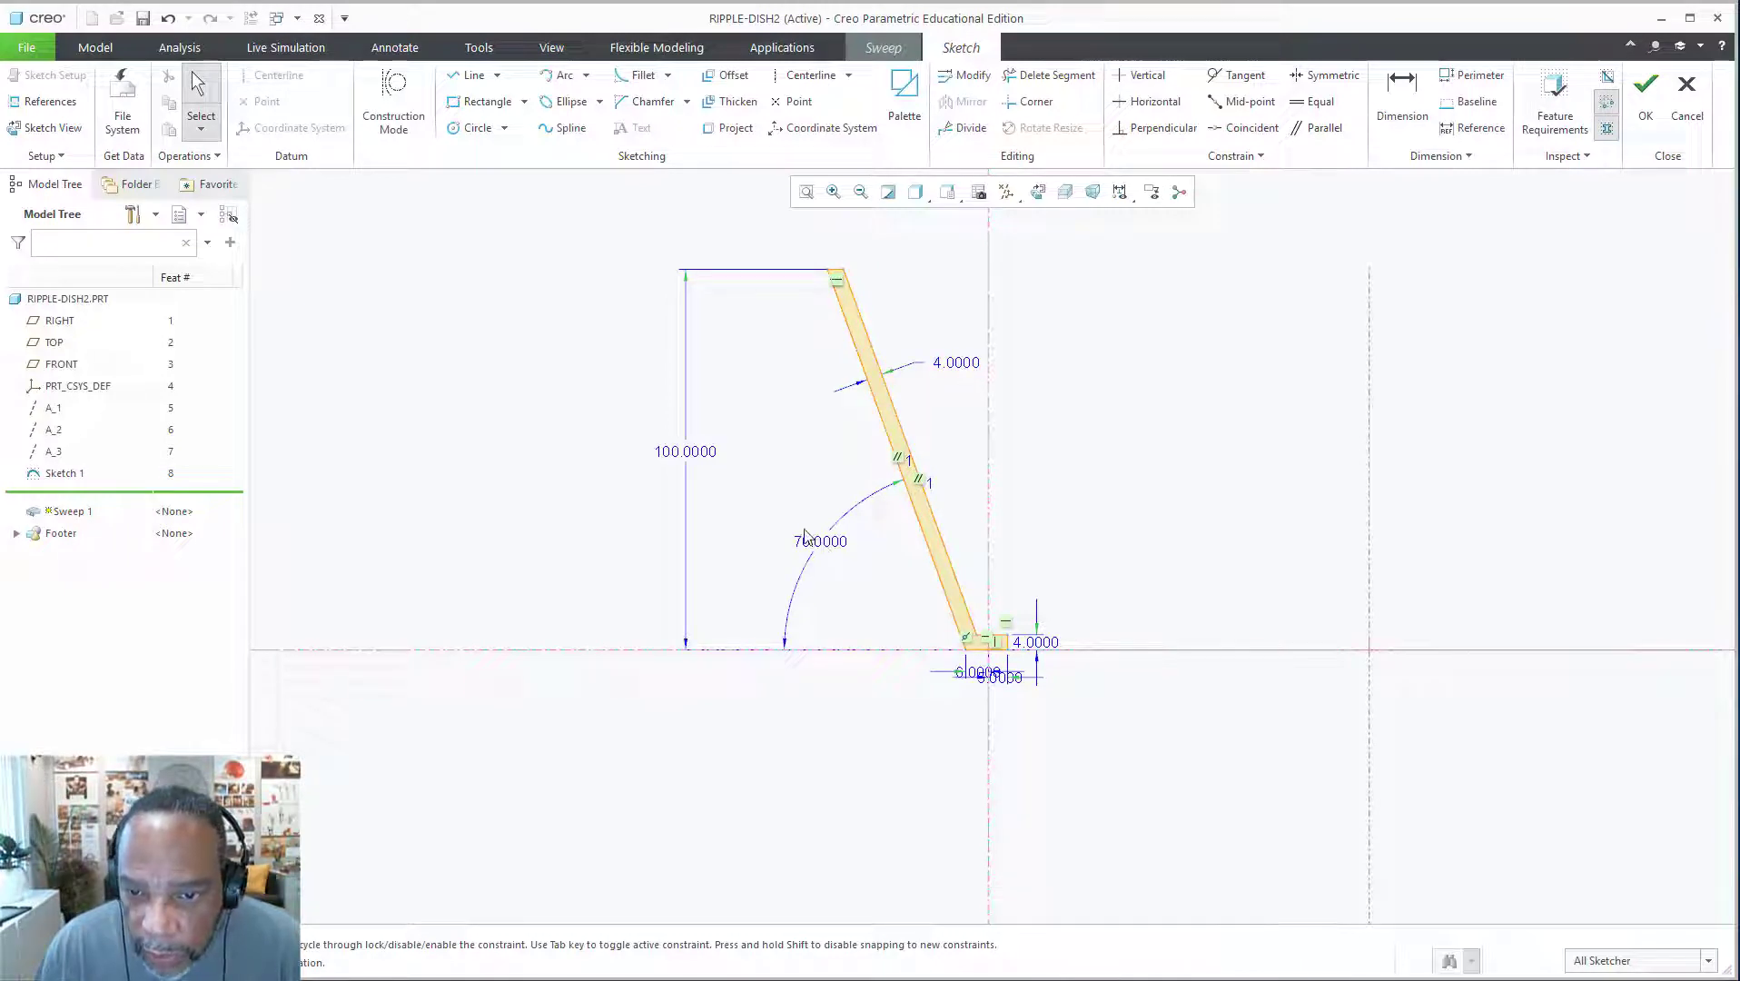
scroll(988, 677, "up", 3)
left_click_drag(976, 663, 830, 685)
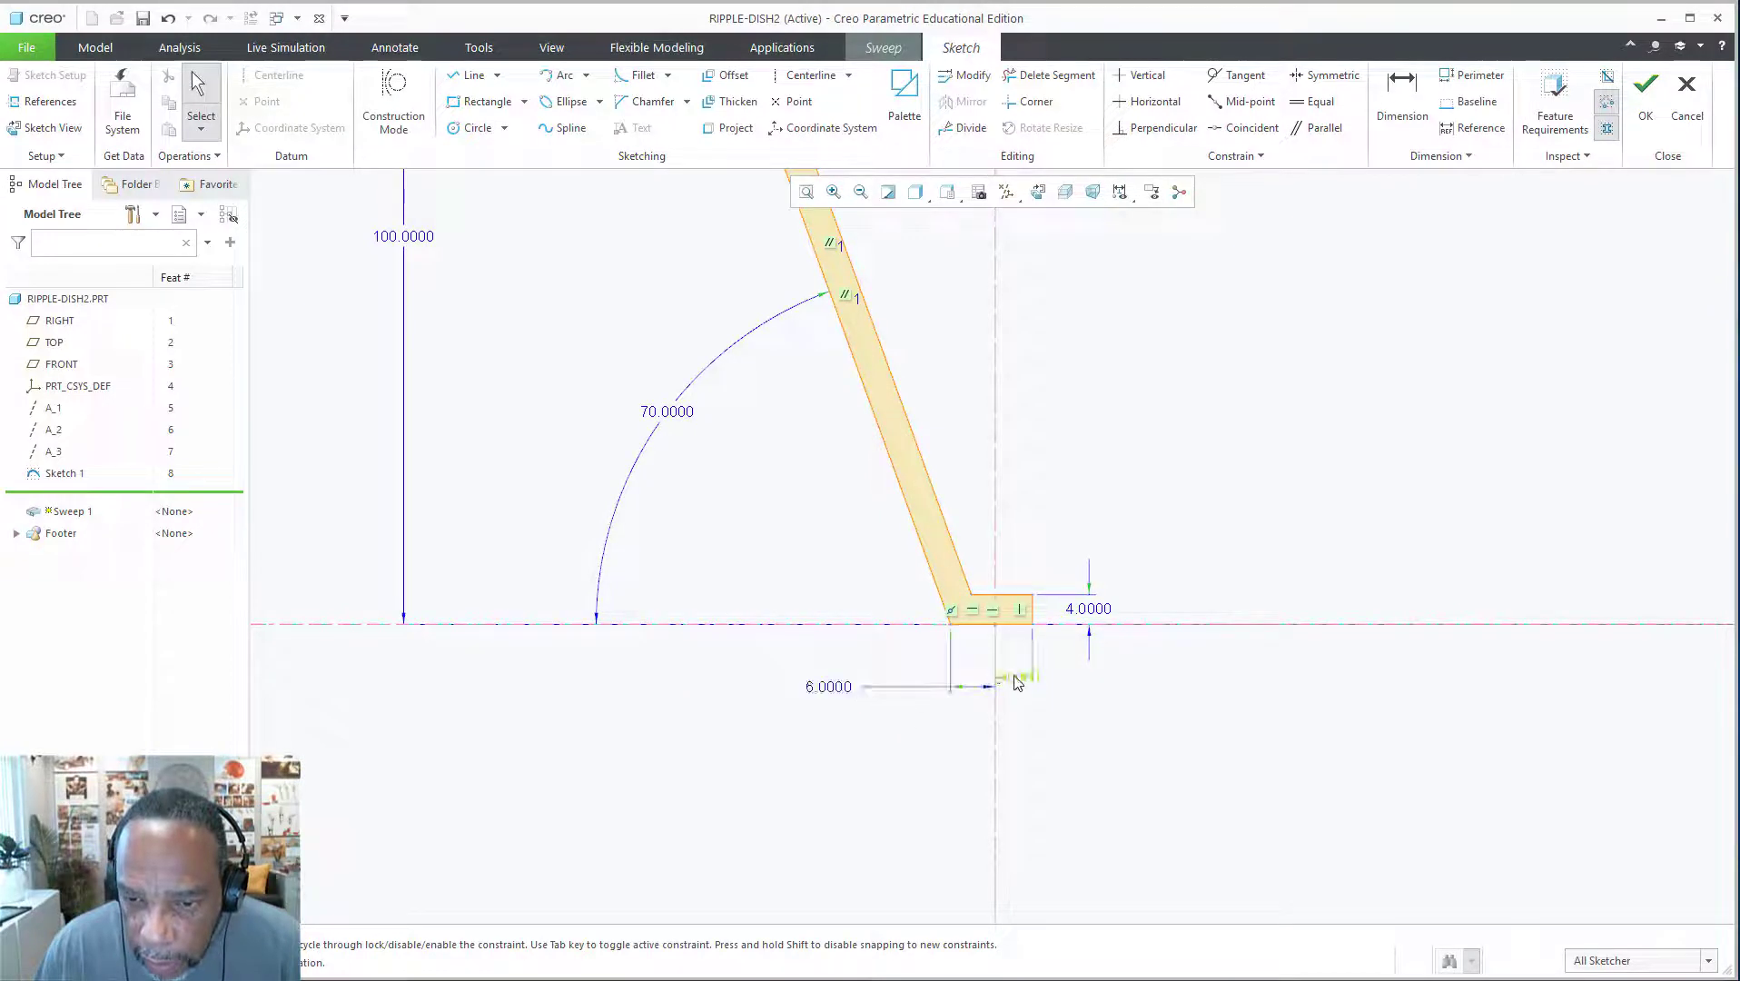
left_click_drag(1019, 680, 1101, 687)
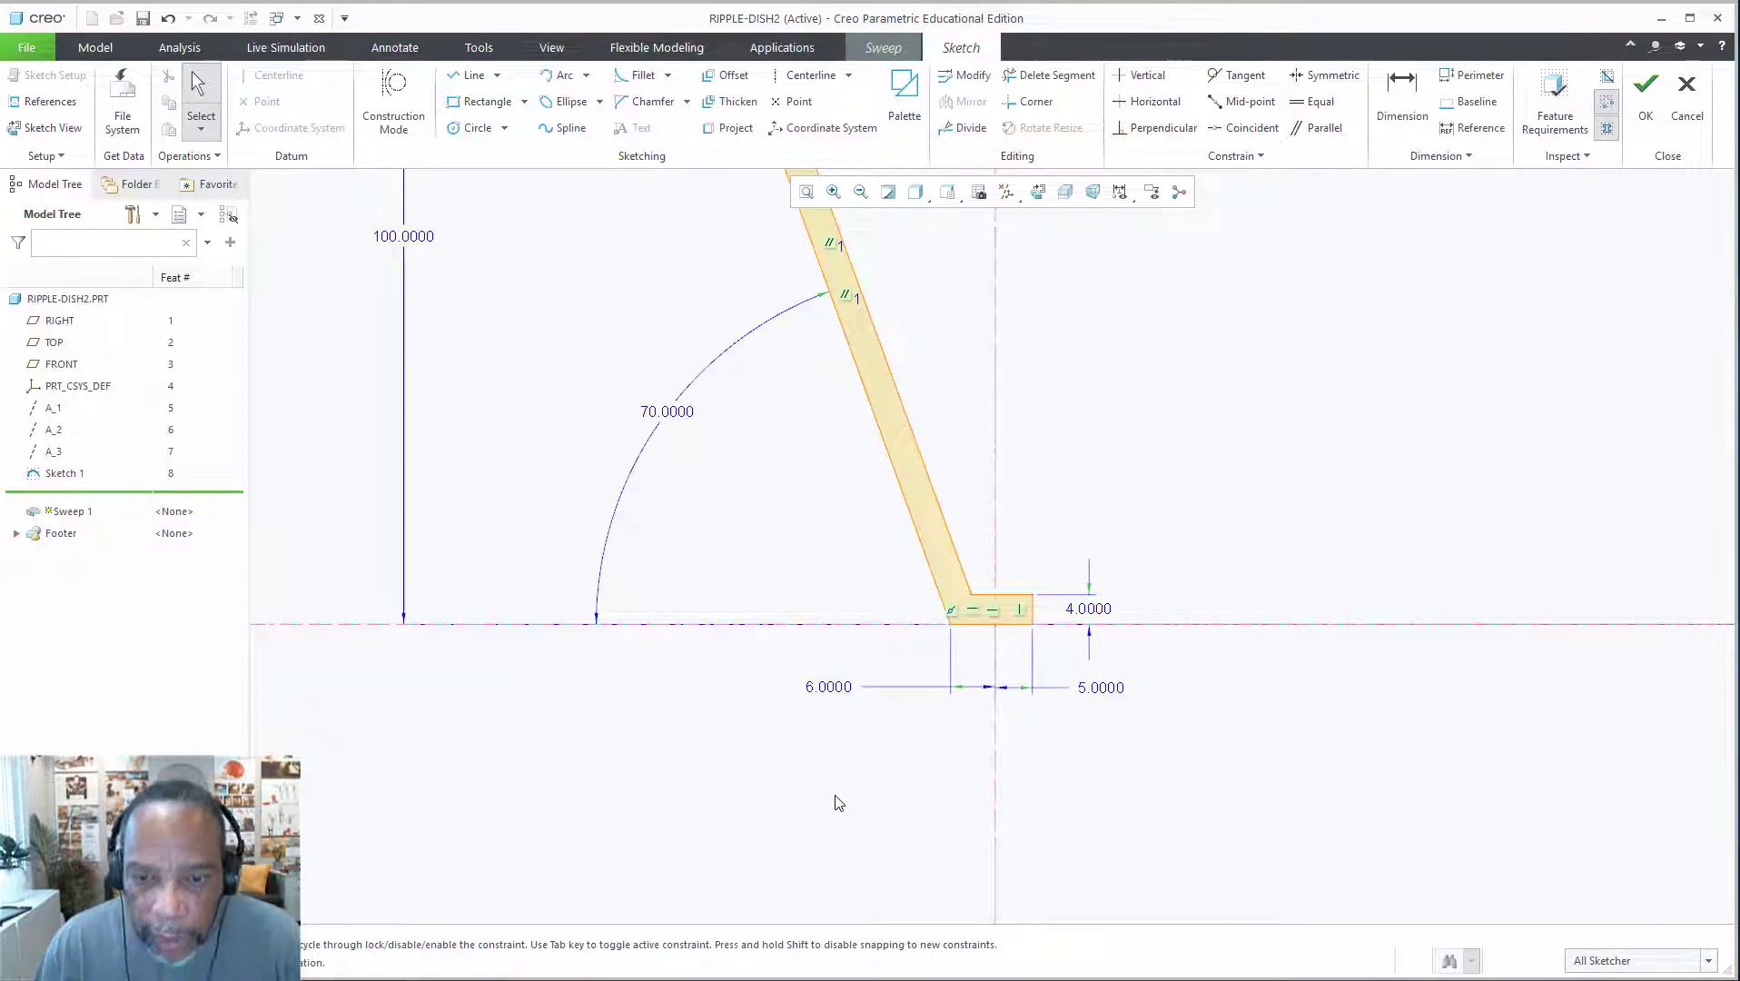
scroll(874, 582, "down", 3)
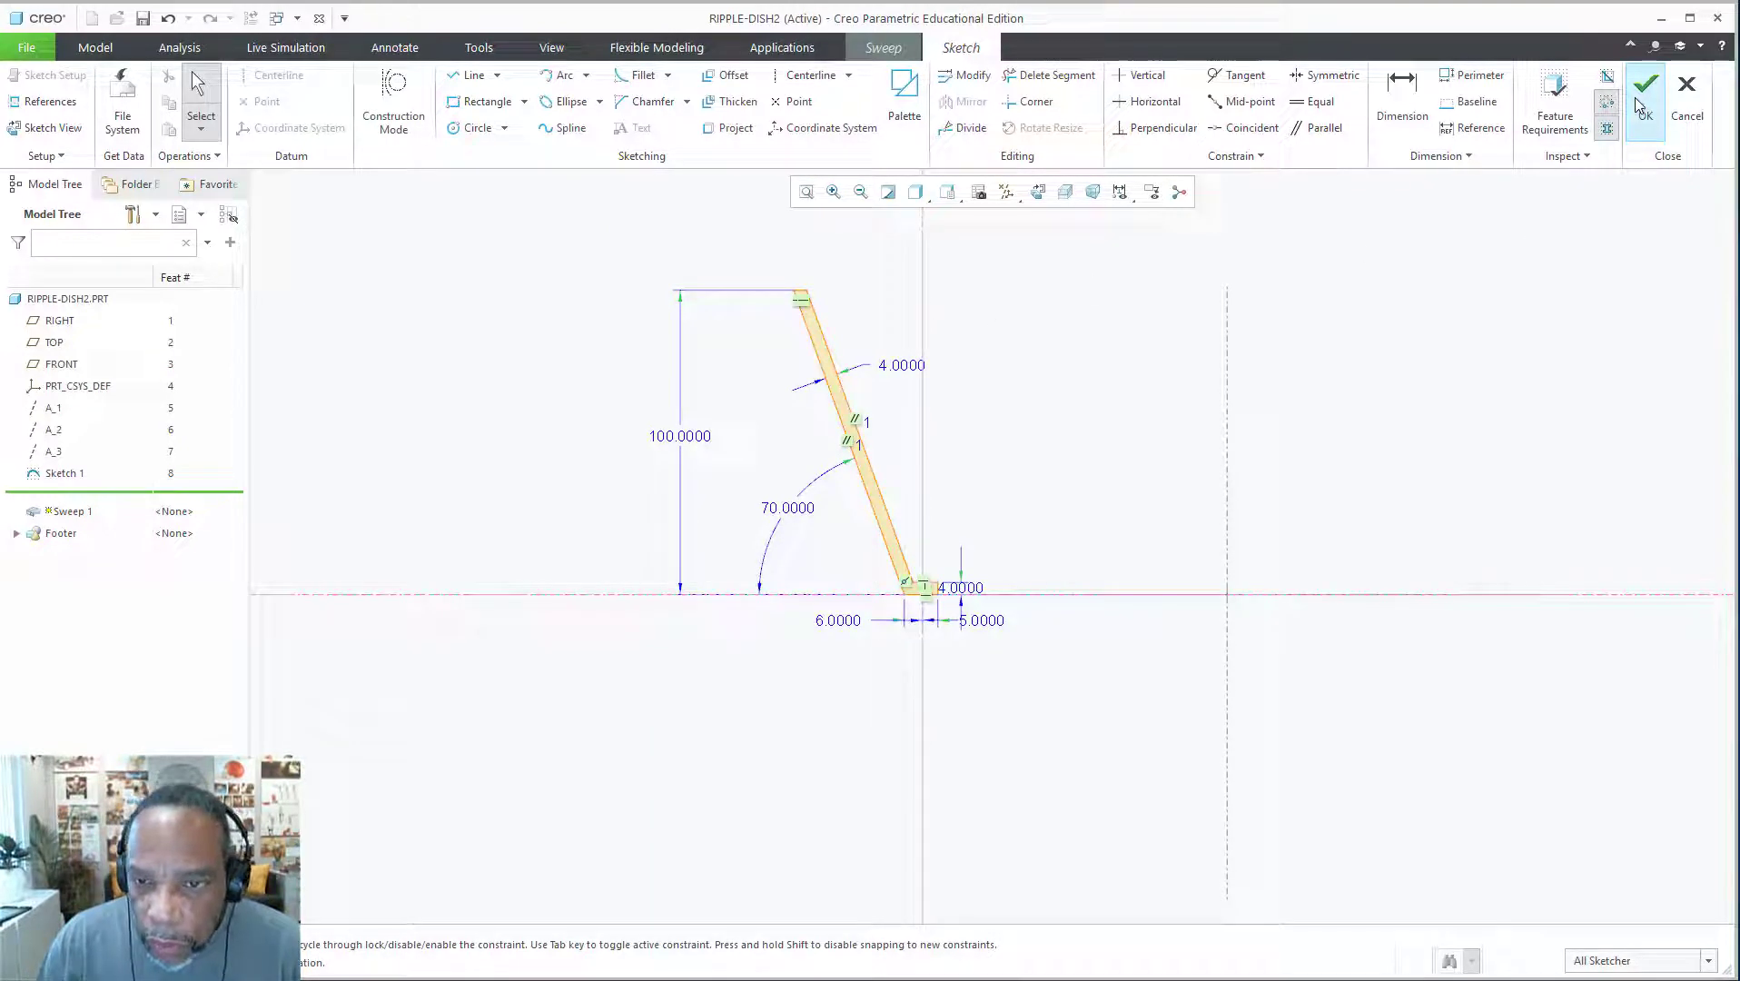
Exit the section sketch to preview the tapered dish and enable the varying-section option
left_click(1637, 98)
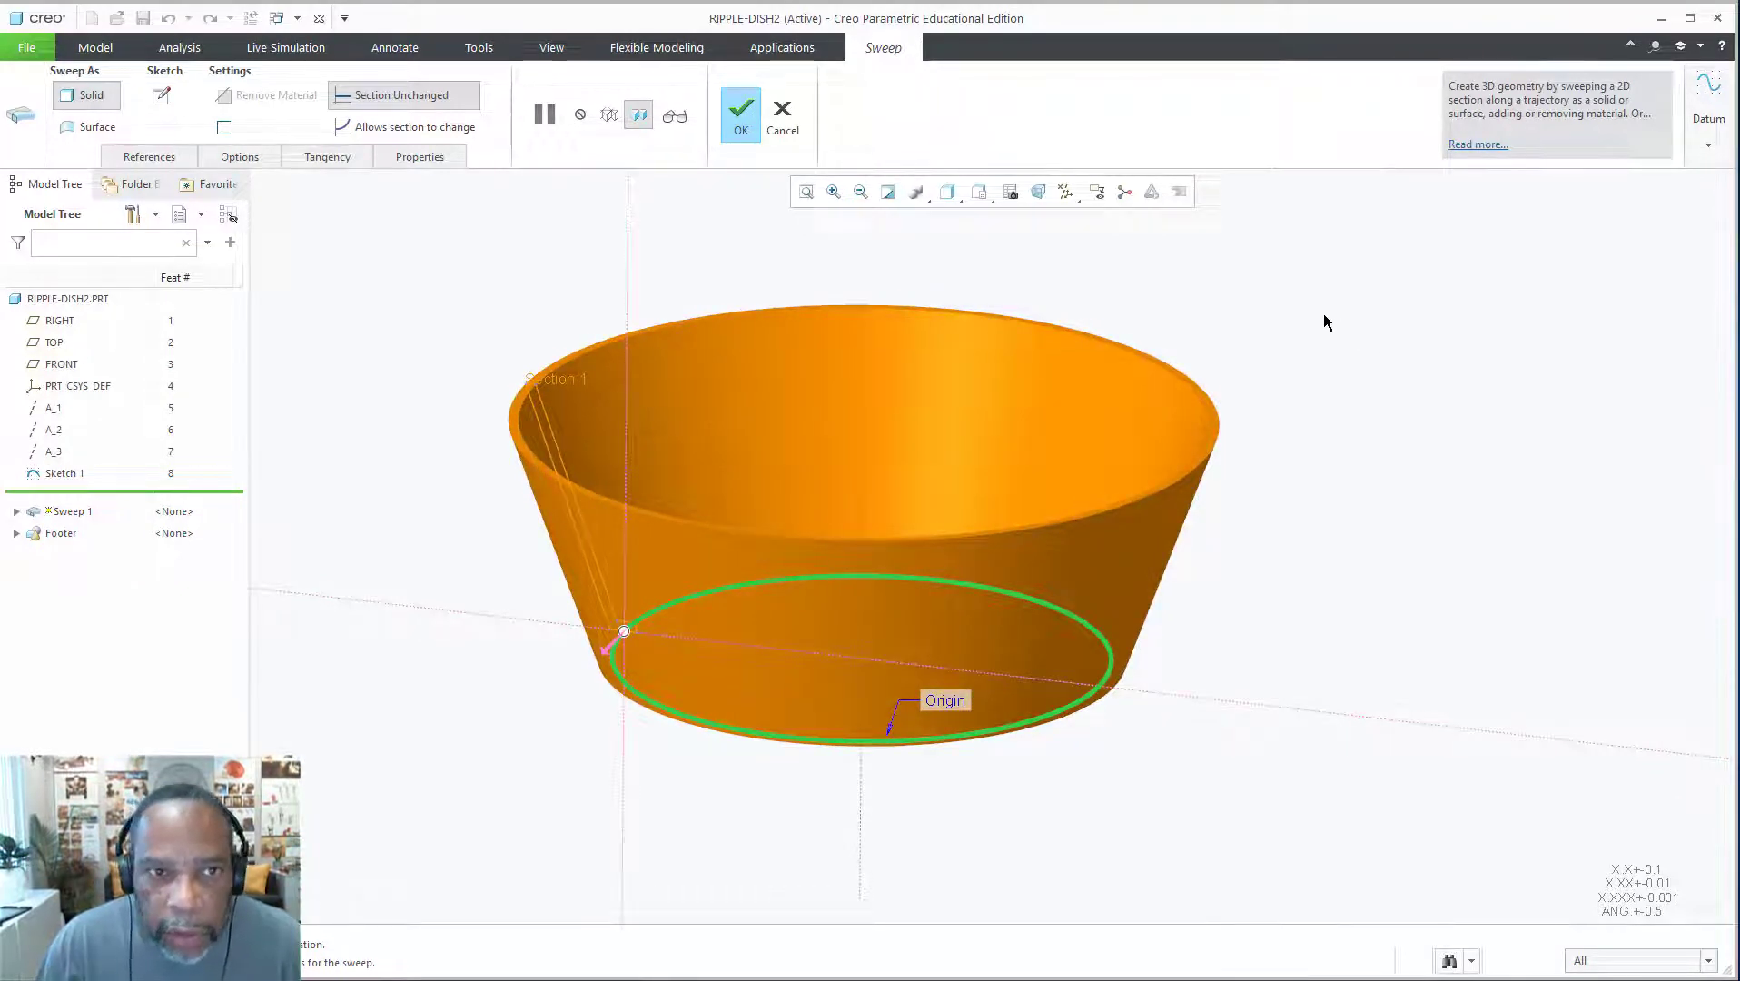
left_click(381, 133)
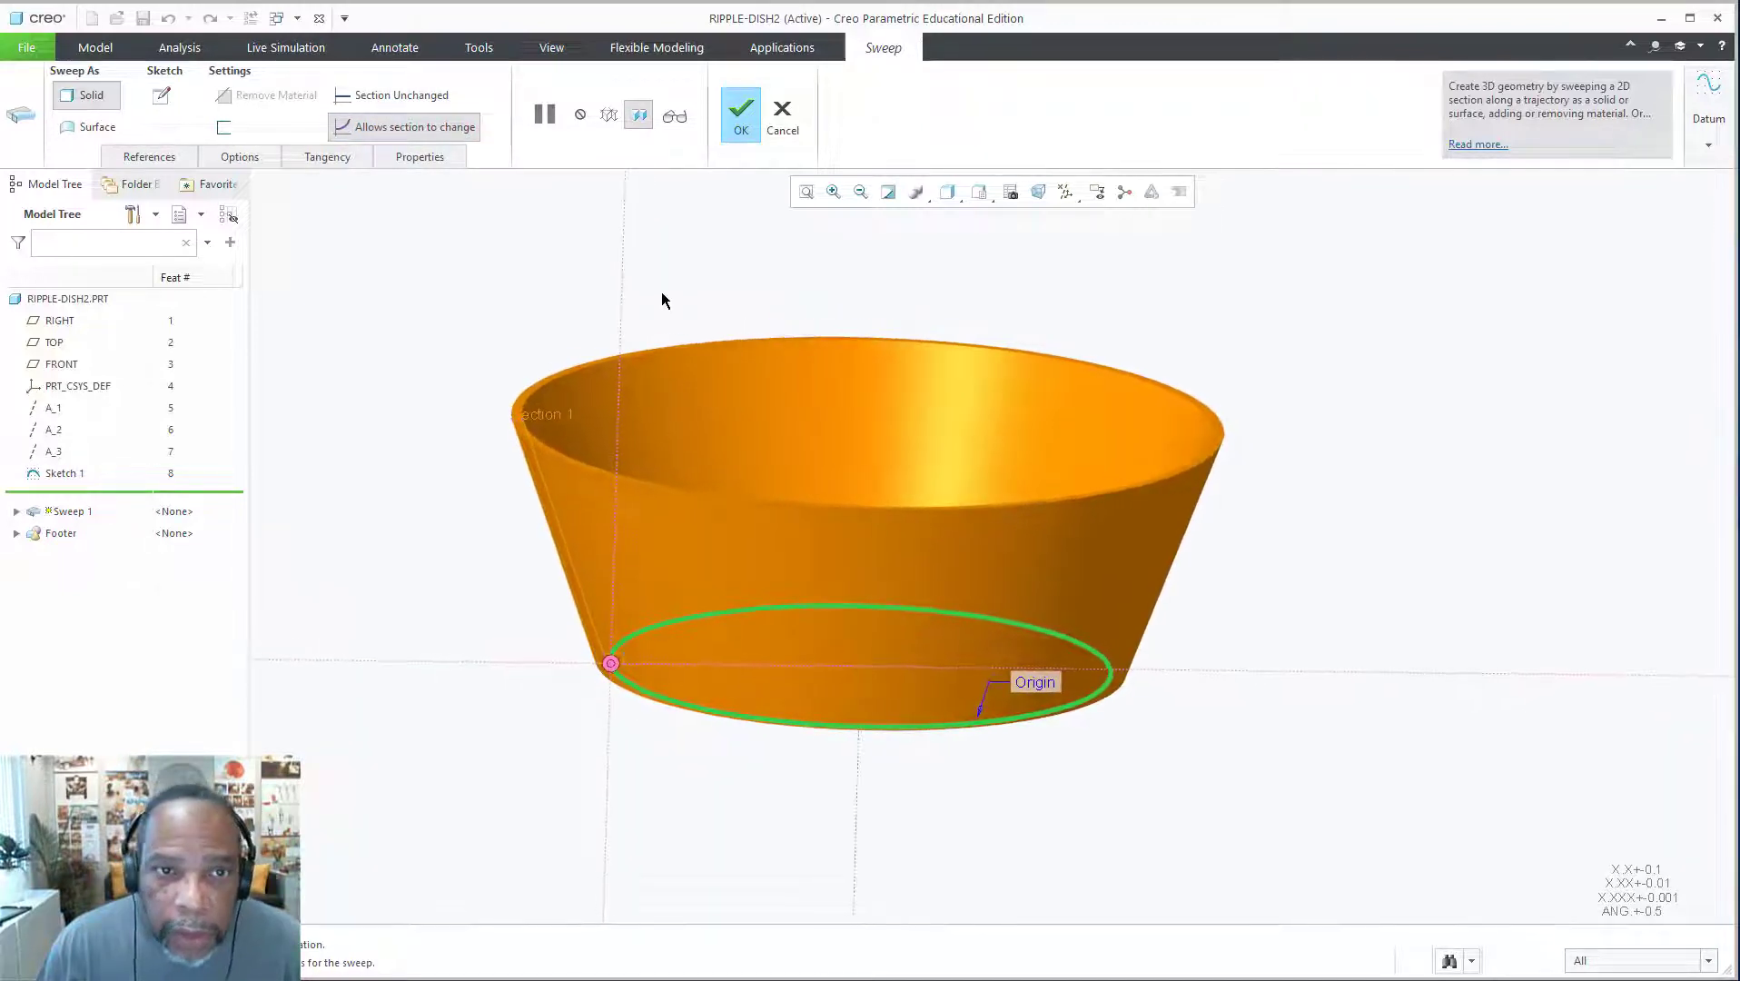
Reopen the section sketch, open the Relations editor and insert sd18 into a new relation
left_click(161, 94)
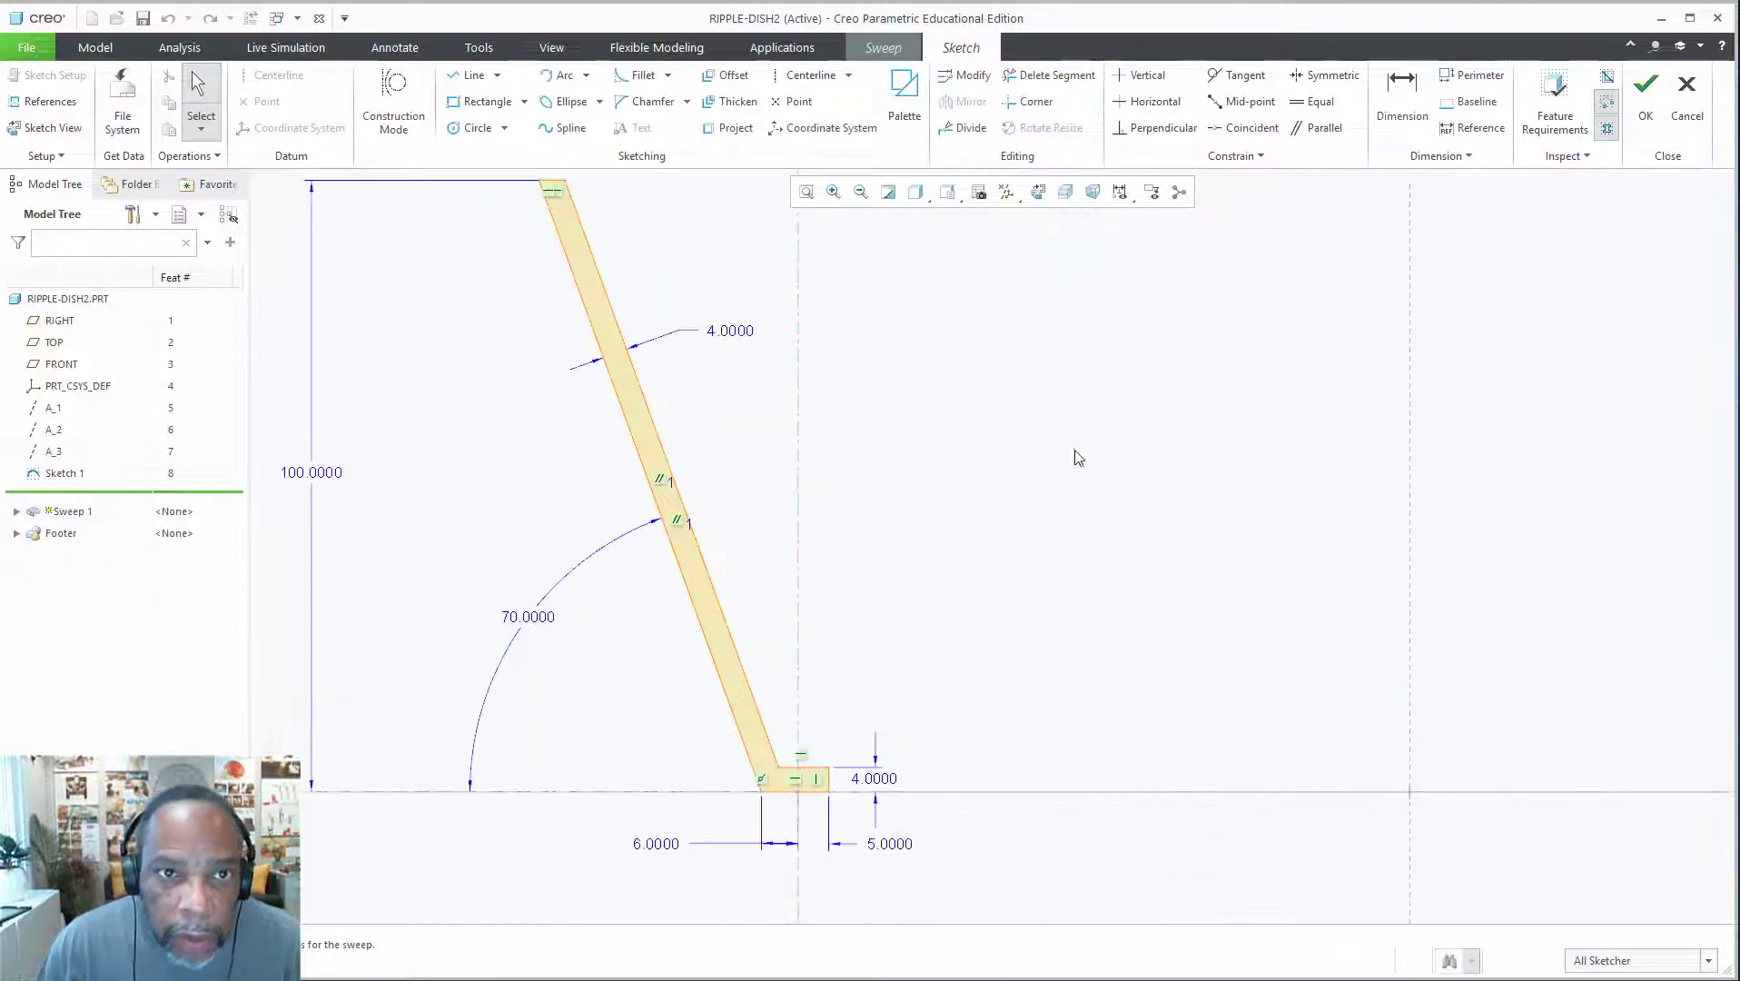
left_click(465, 47)
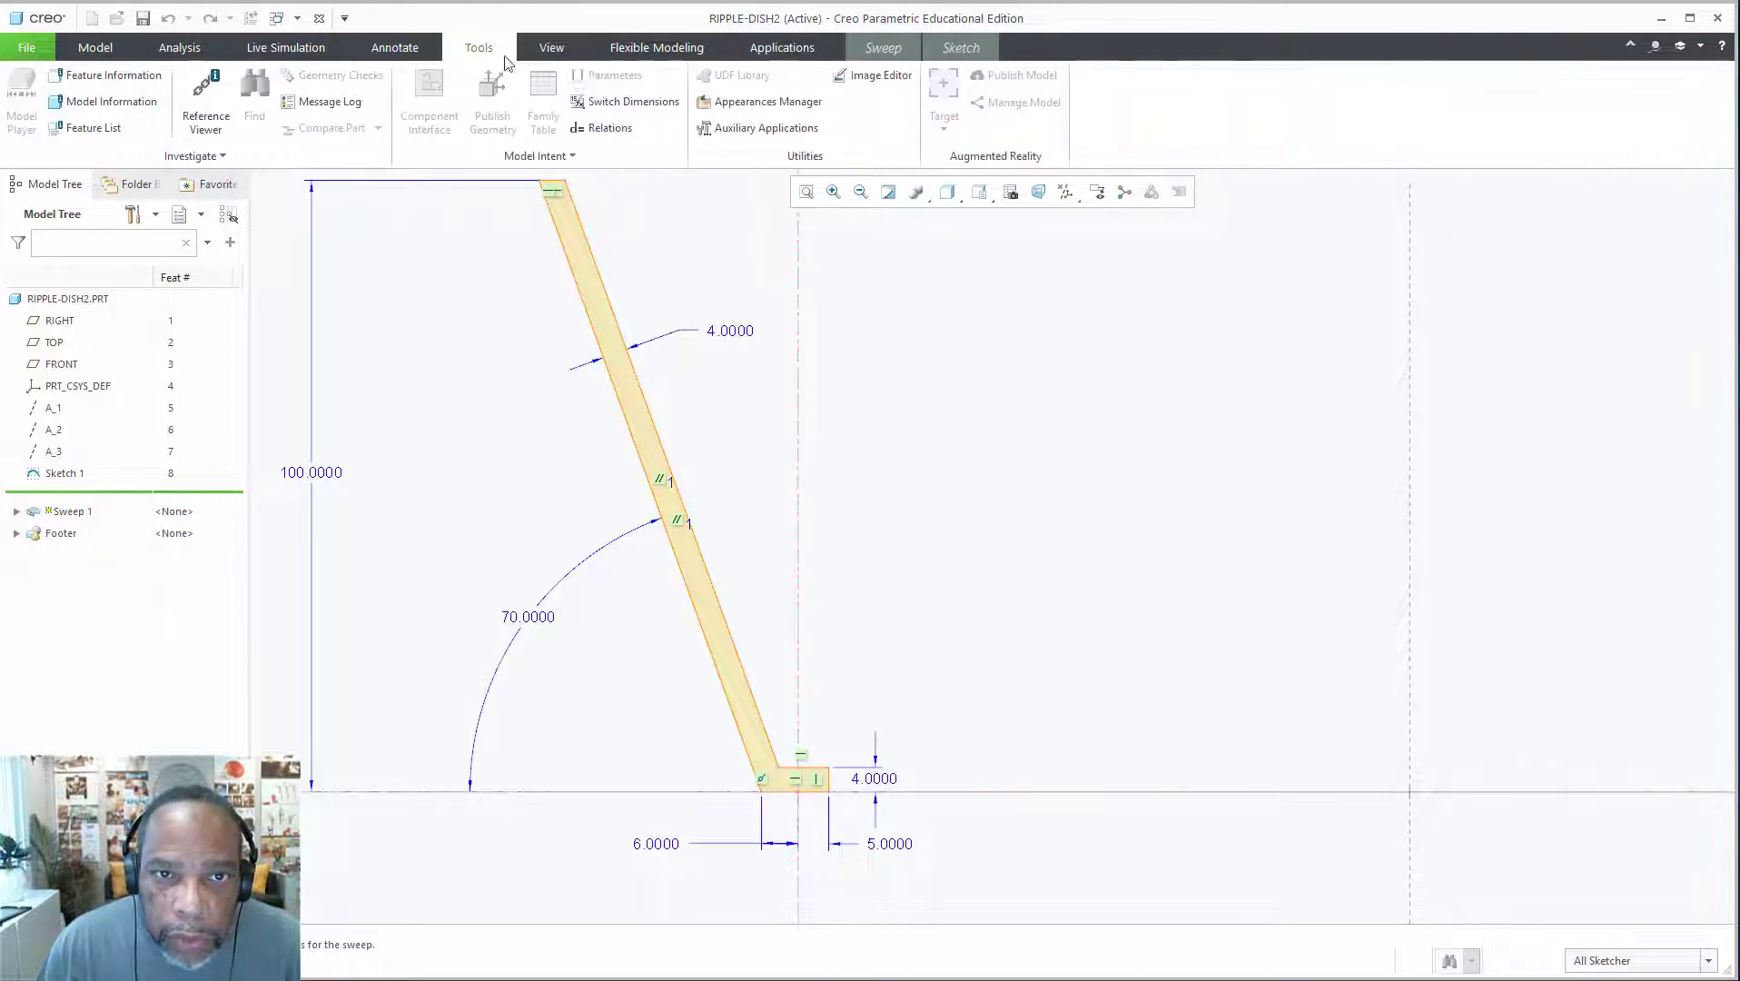
left_click(608, 128)
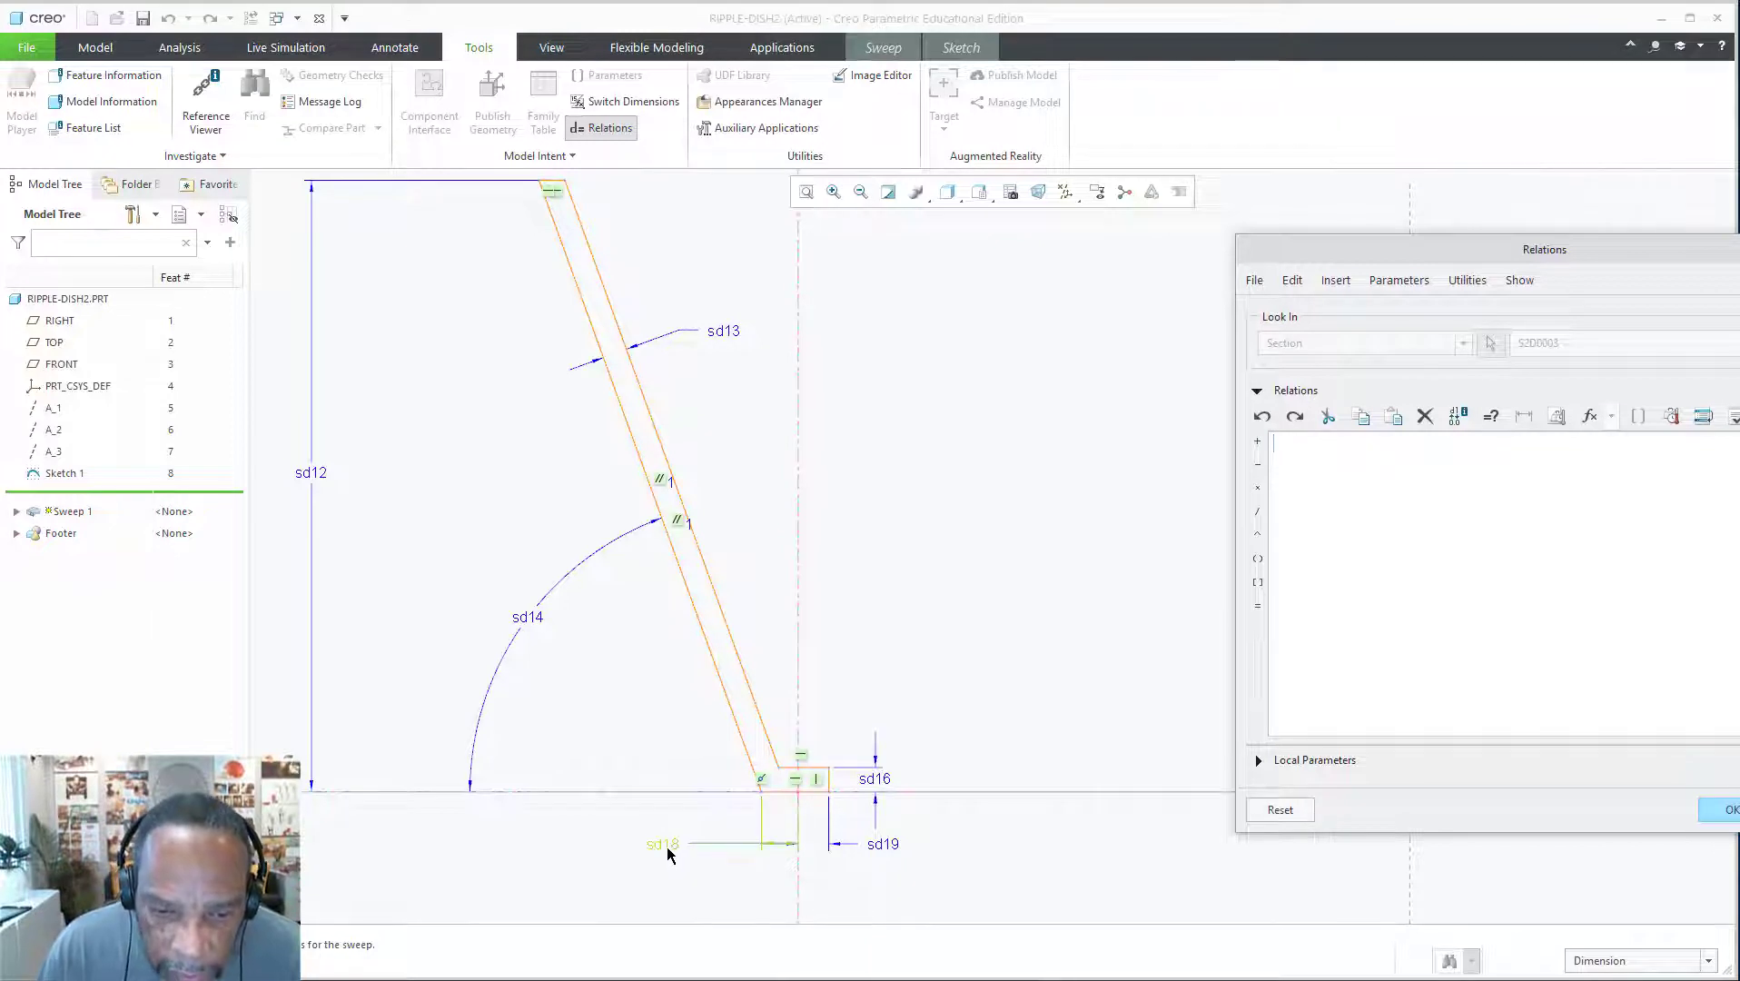
mouse_move(667, 854)
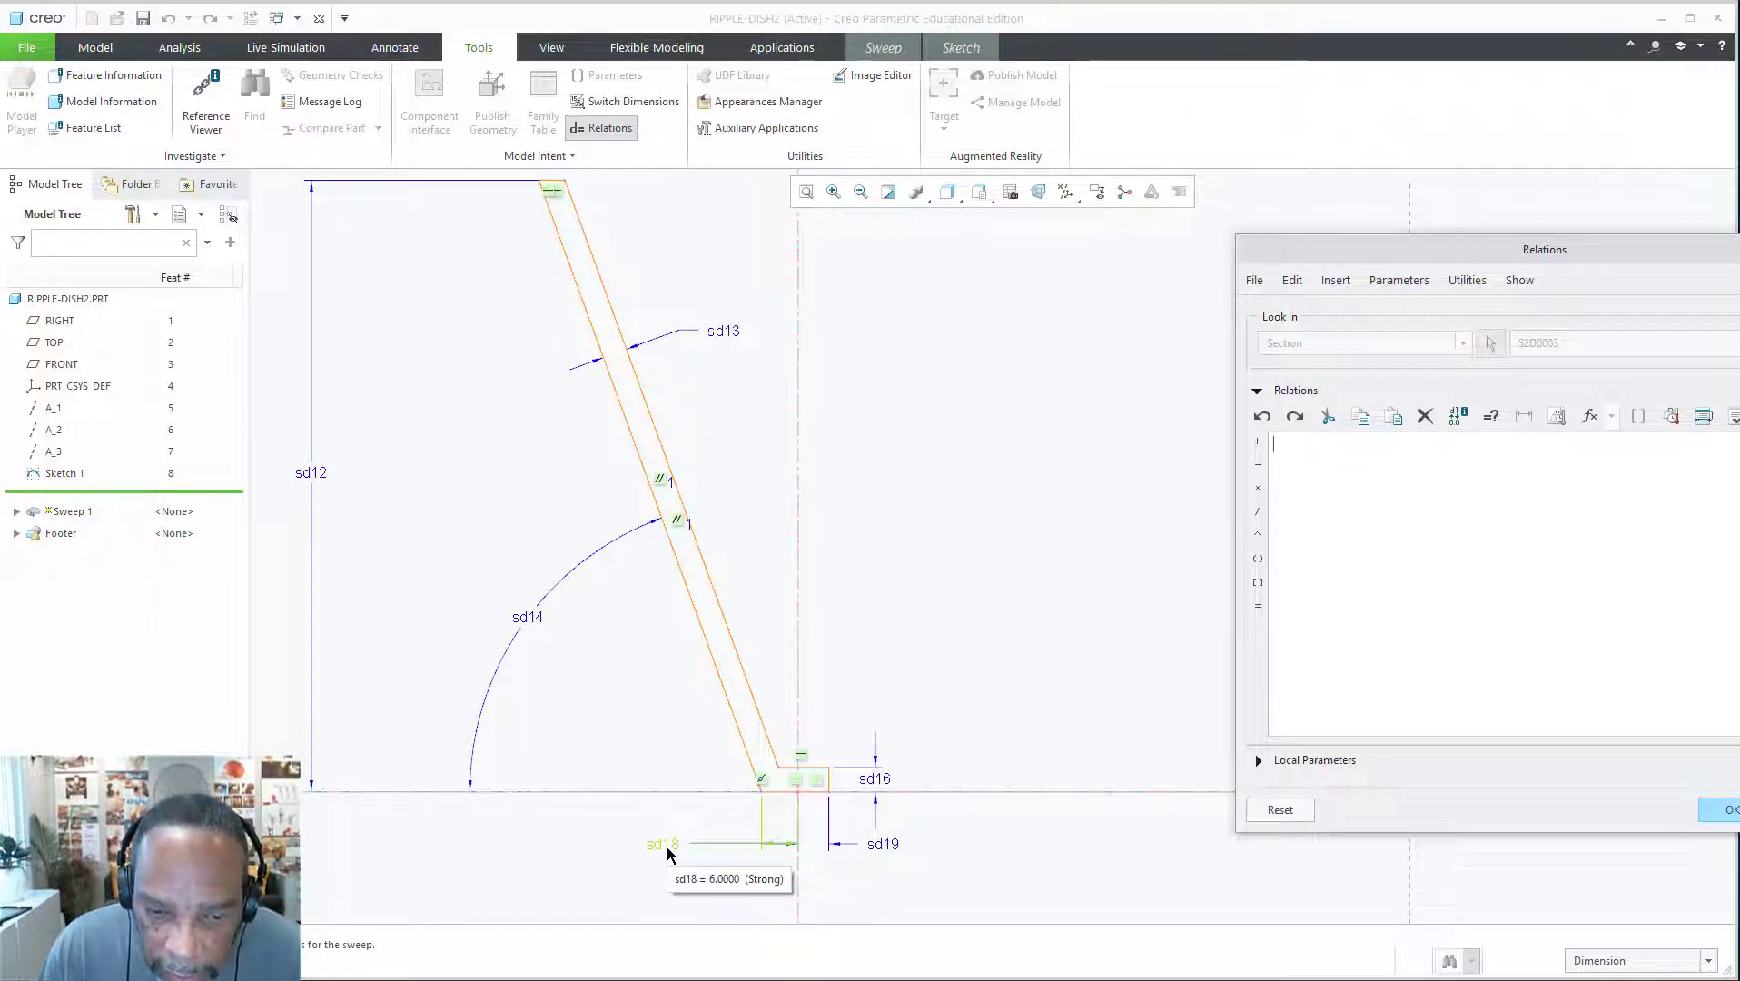
left_click(668, 854)
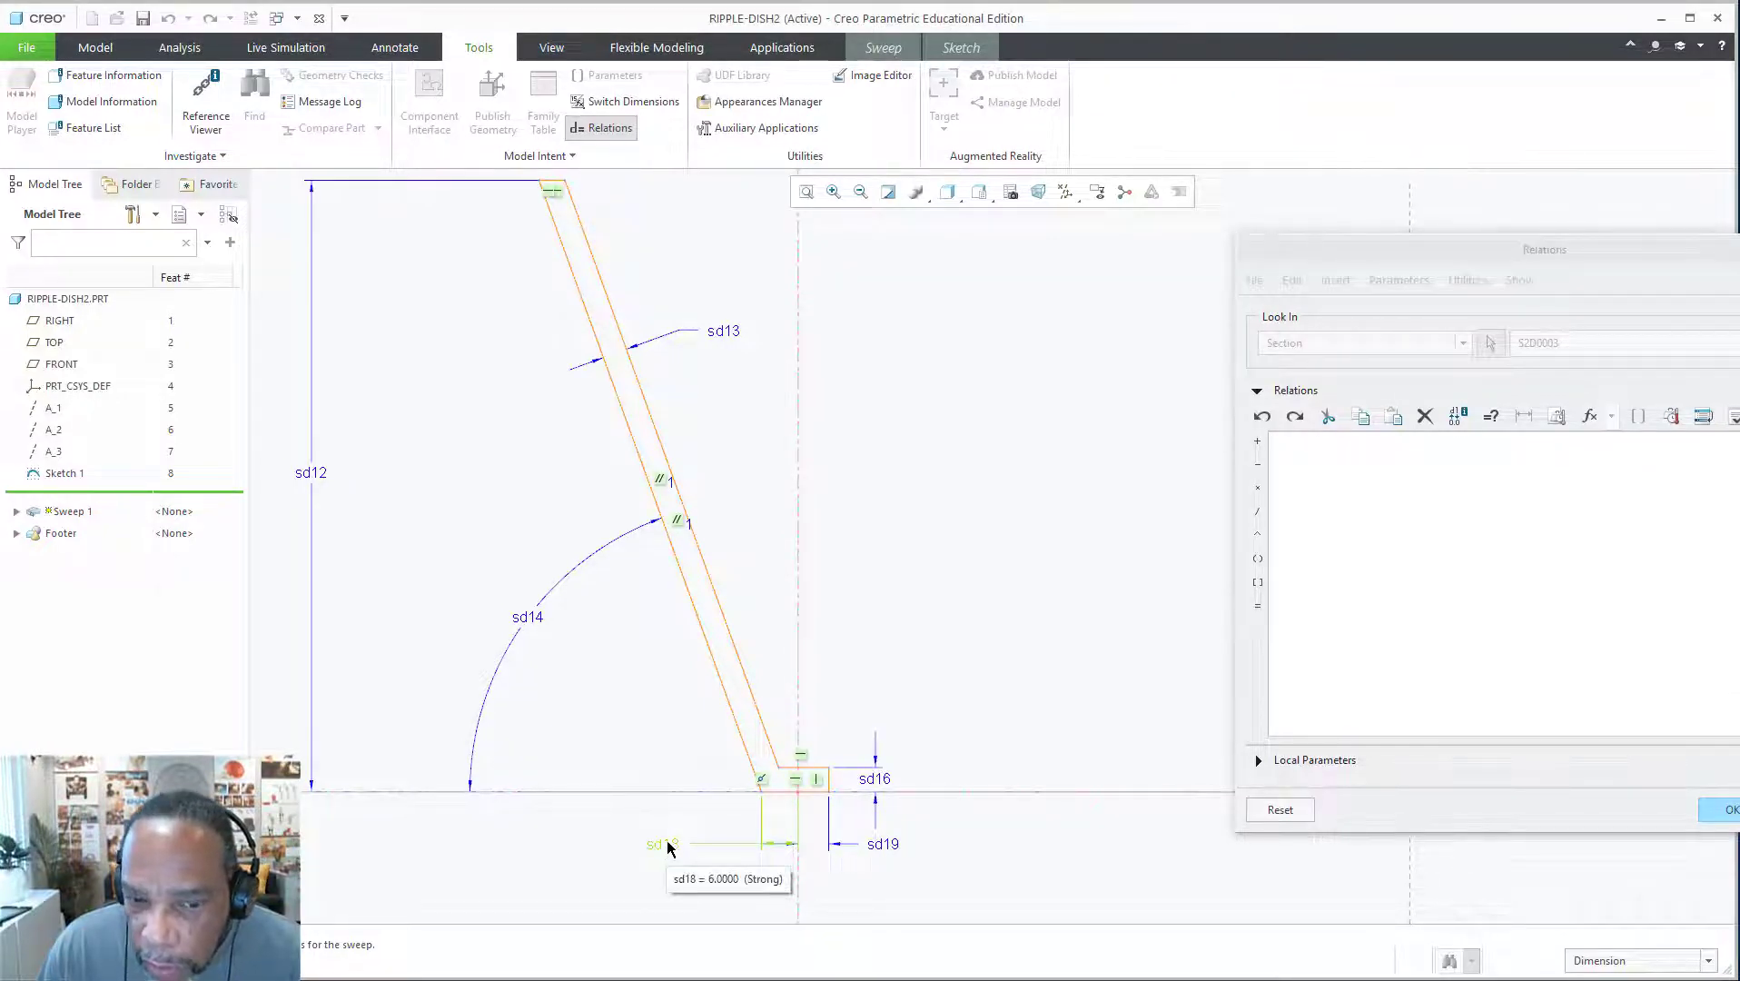
left_click(668, 847)
left_click(1268, 262)
Extend the relation to sd18=1*cos() using the equals button and the function list's cos
left_click_drag(1268, 262, 944, 277)
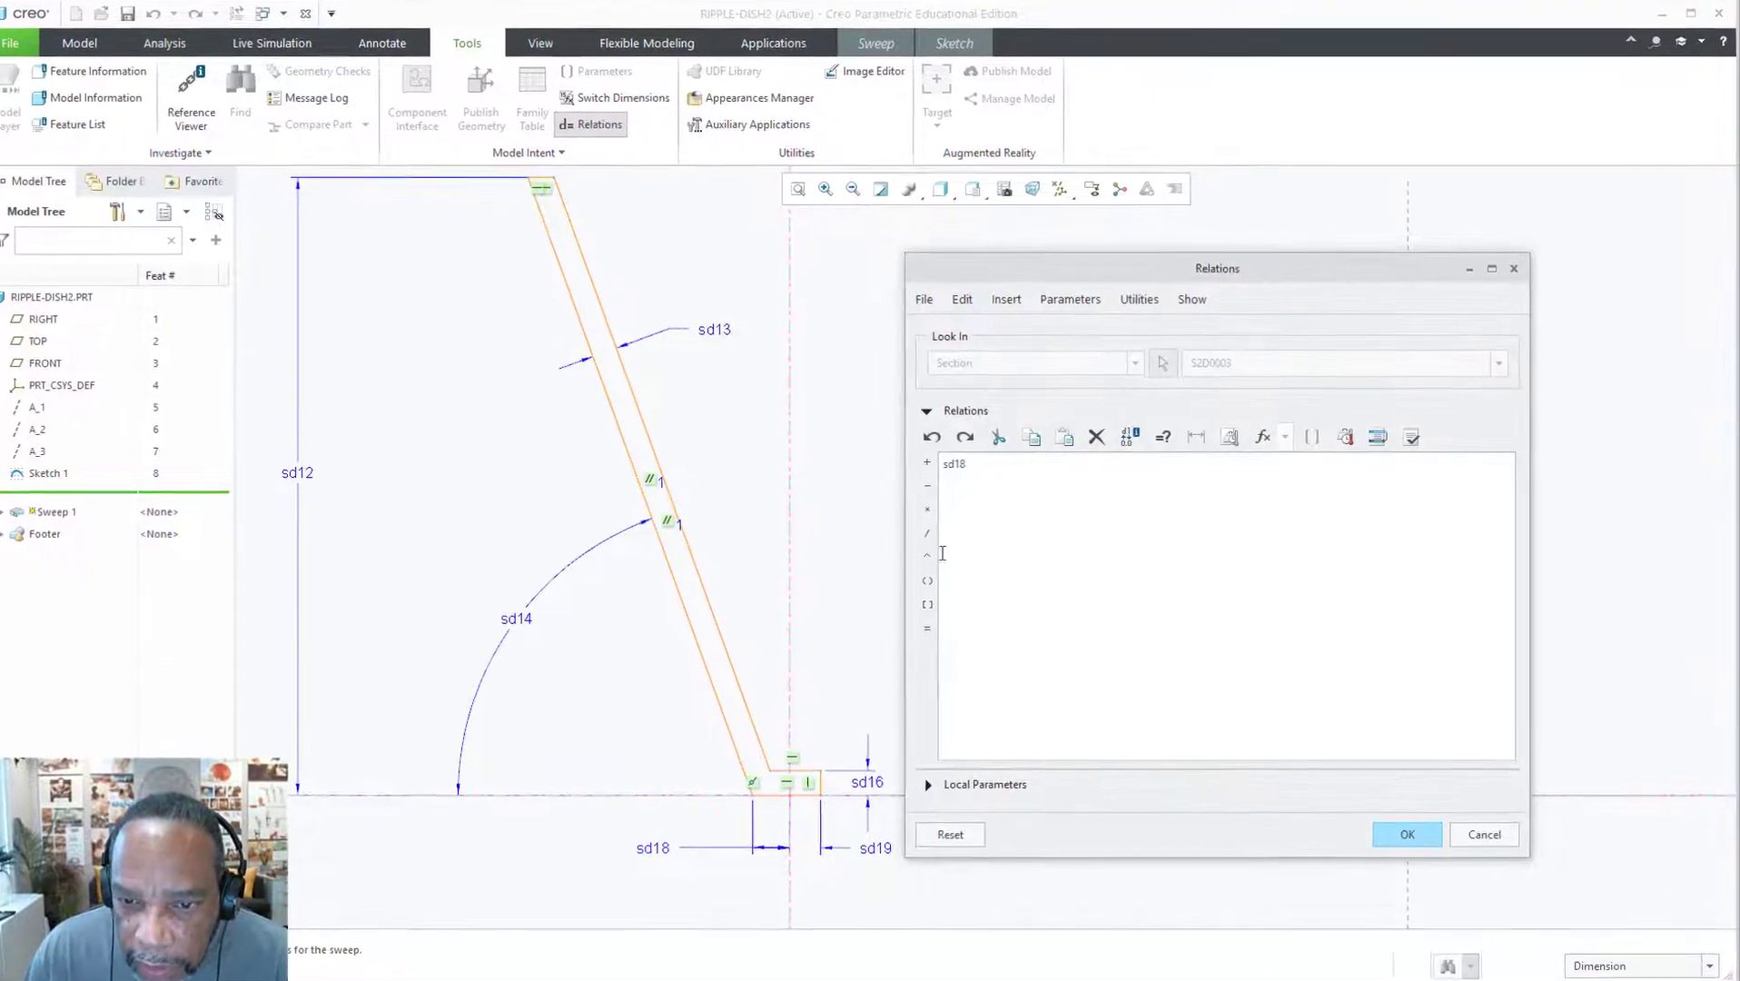
left_click(927, 627)
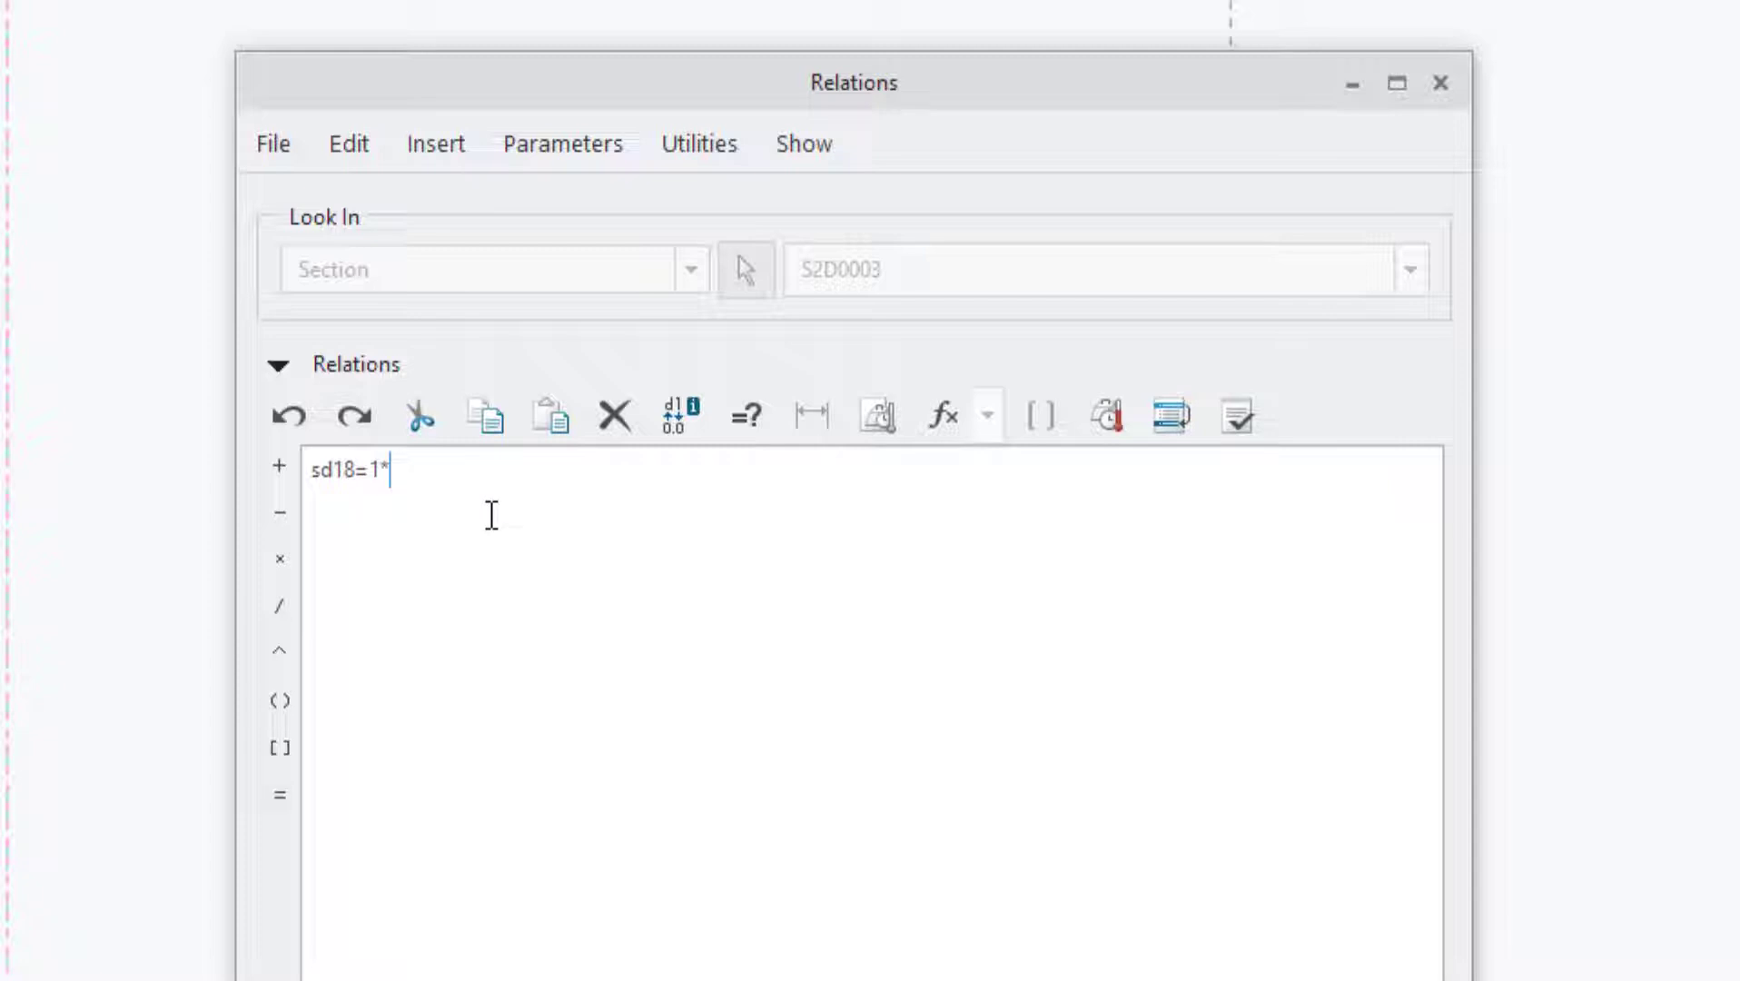
left_click(944, 419)
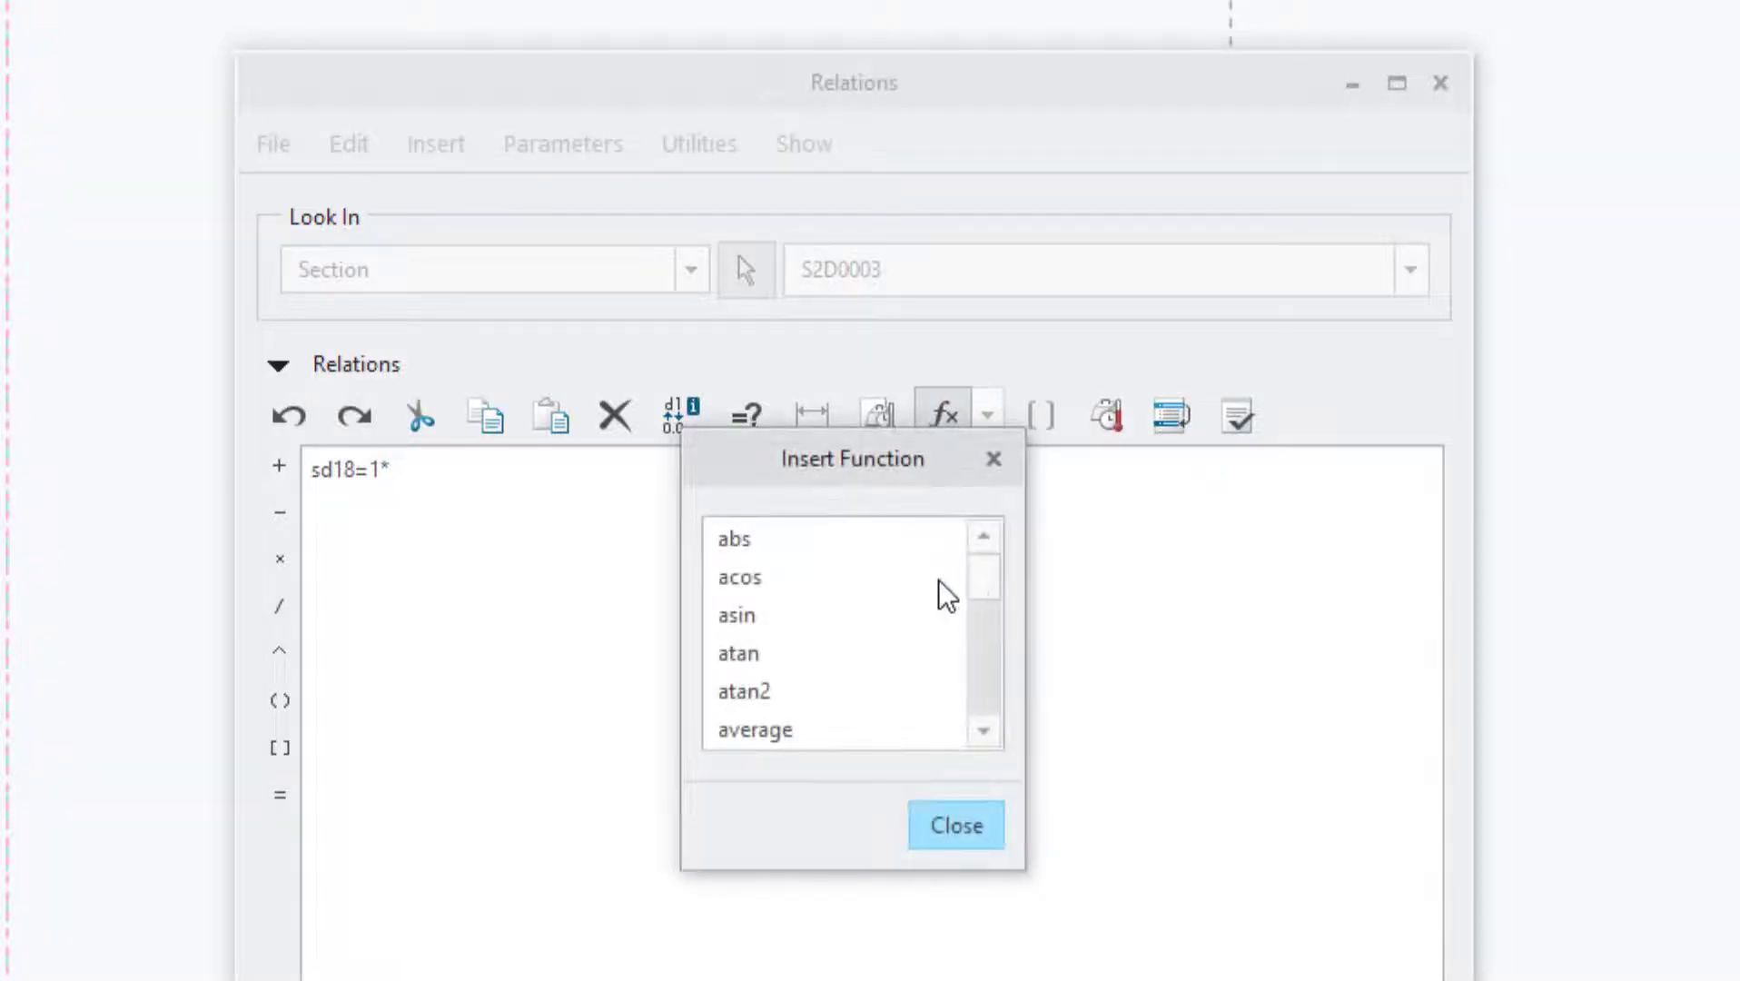
left_click_drag(994, 561, 988, 582)
left_click(726, 690)
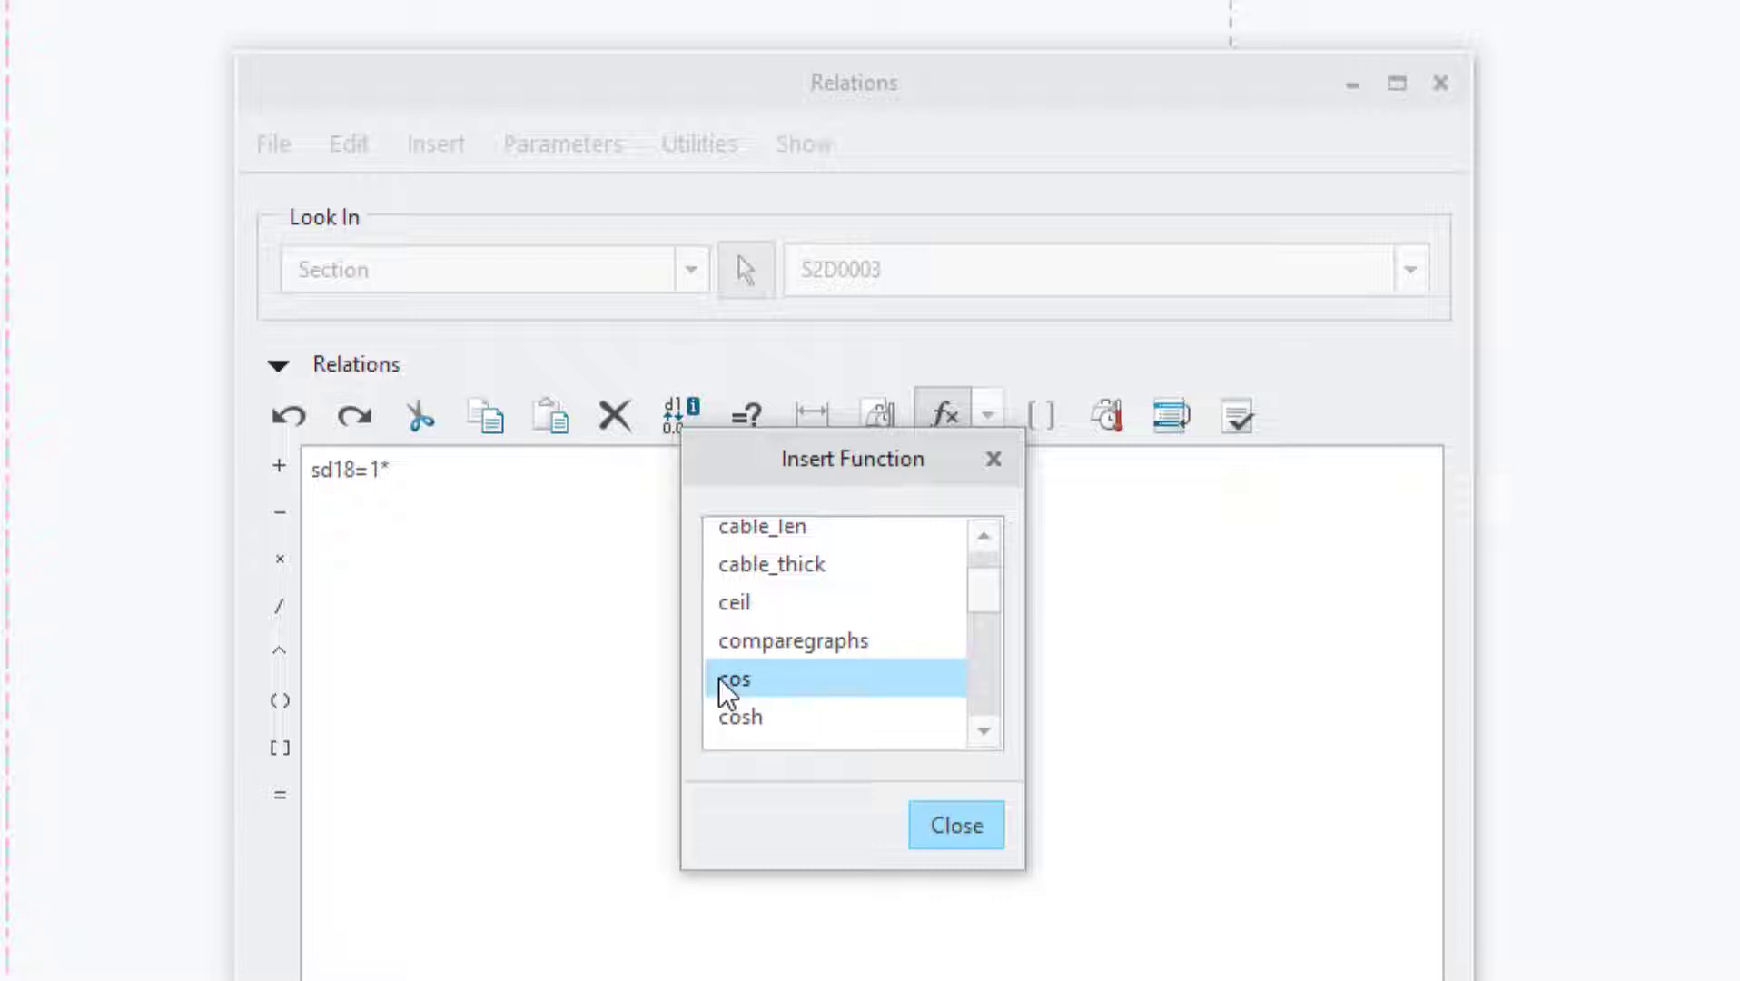
double_click(727, 690)
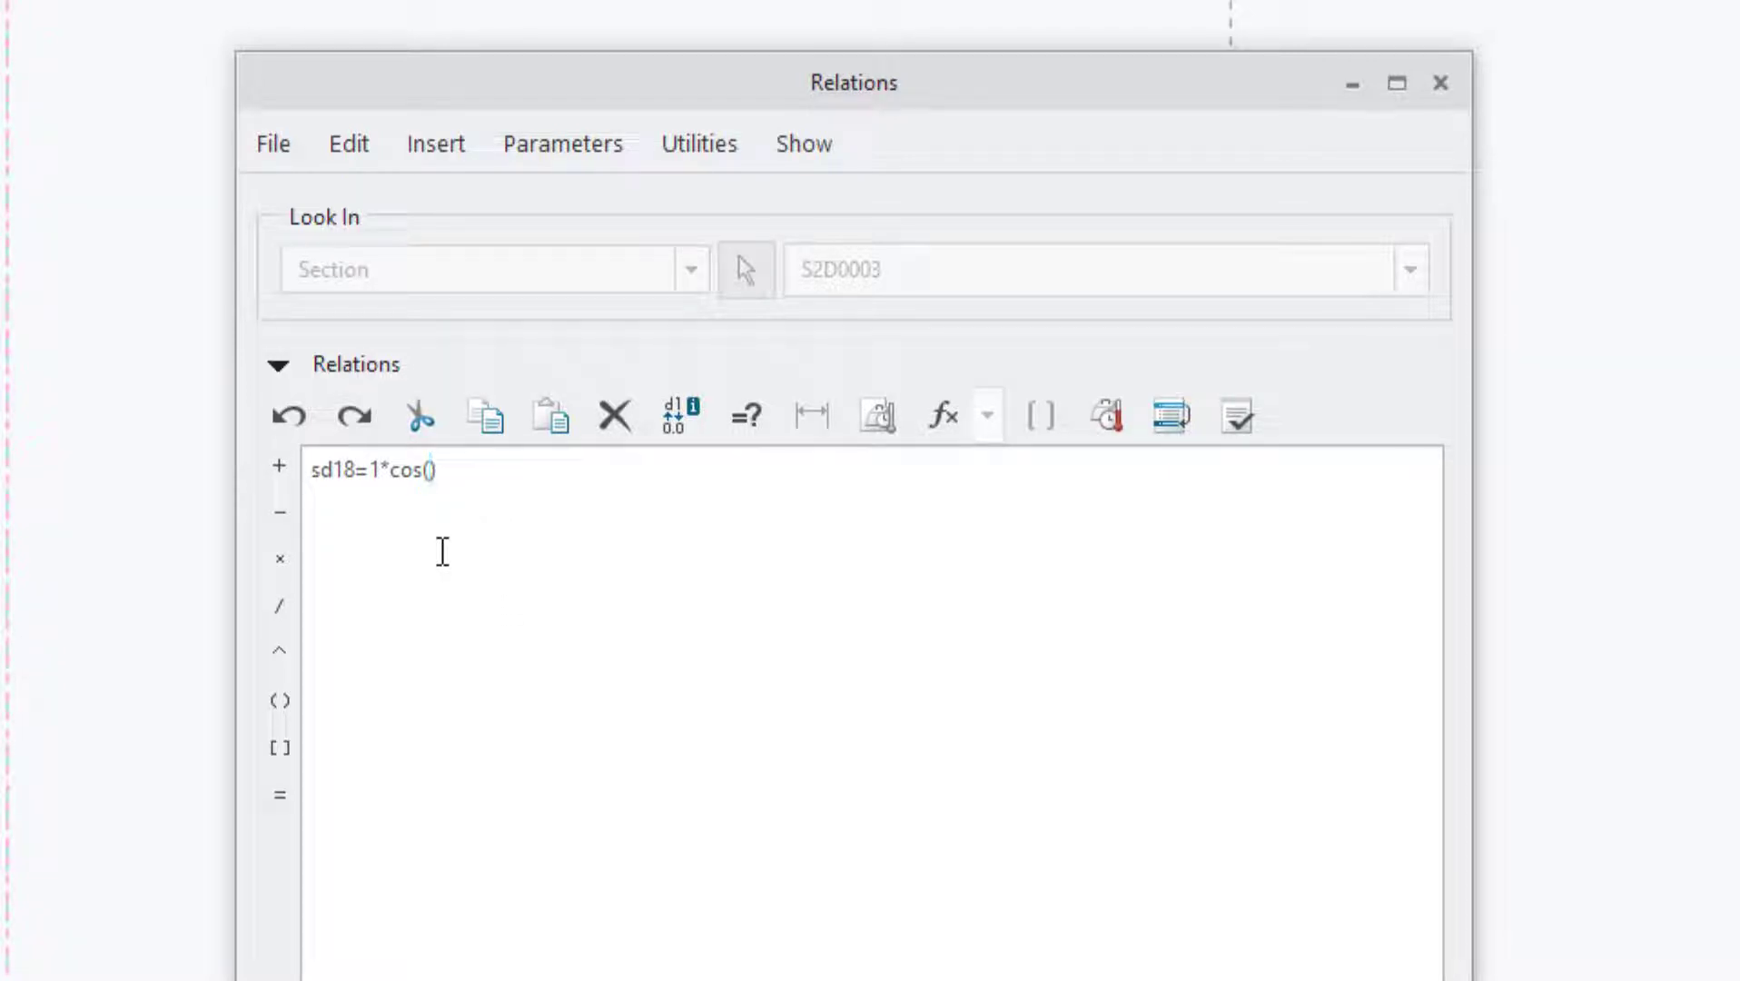
Enter trajpar*360*13 as the cosine argument, giving sd18=1*cos(trajpar*360*13)
type("traj")
type("par*")
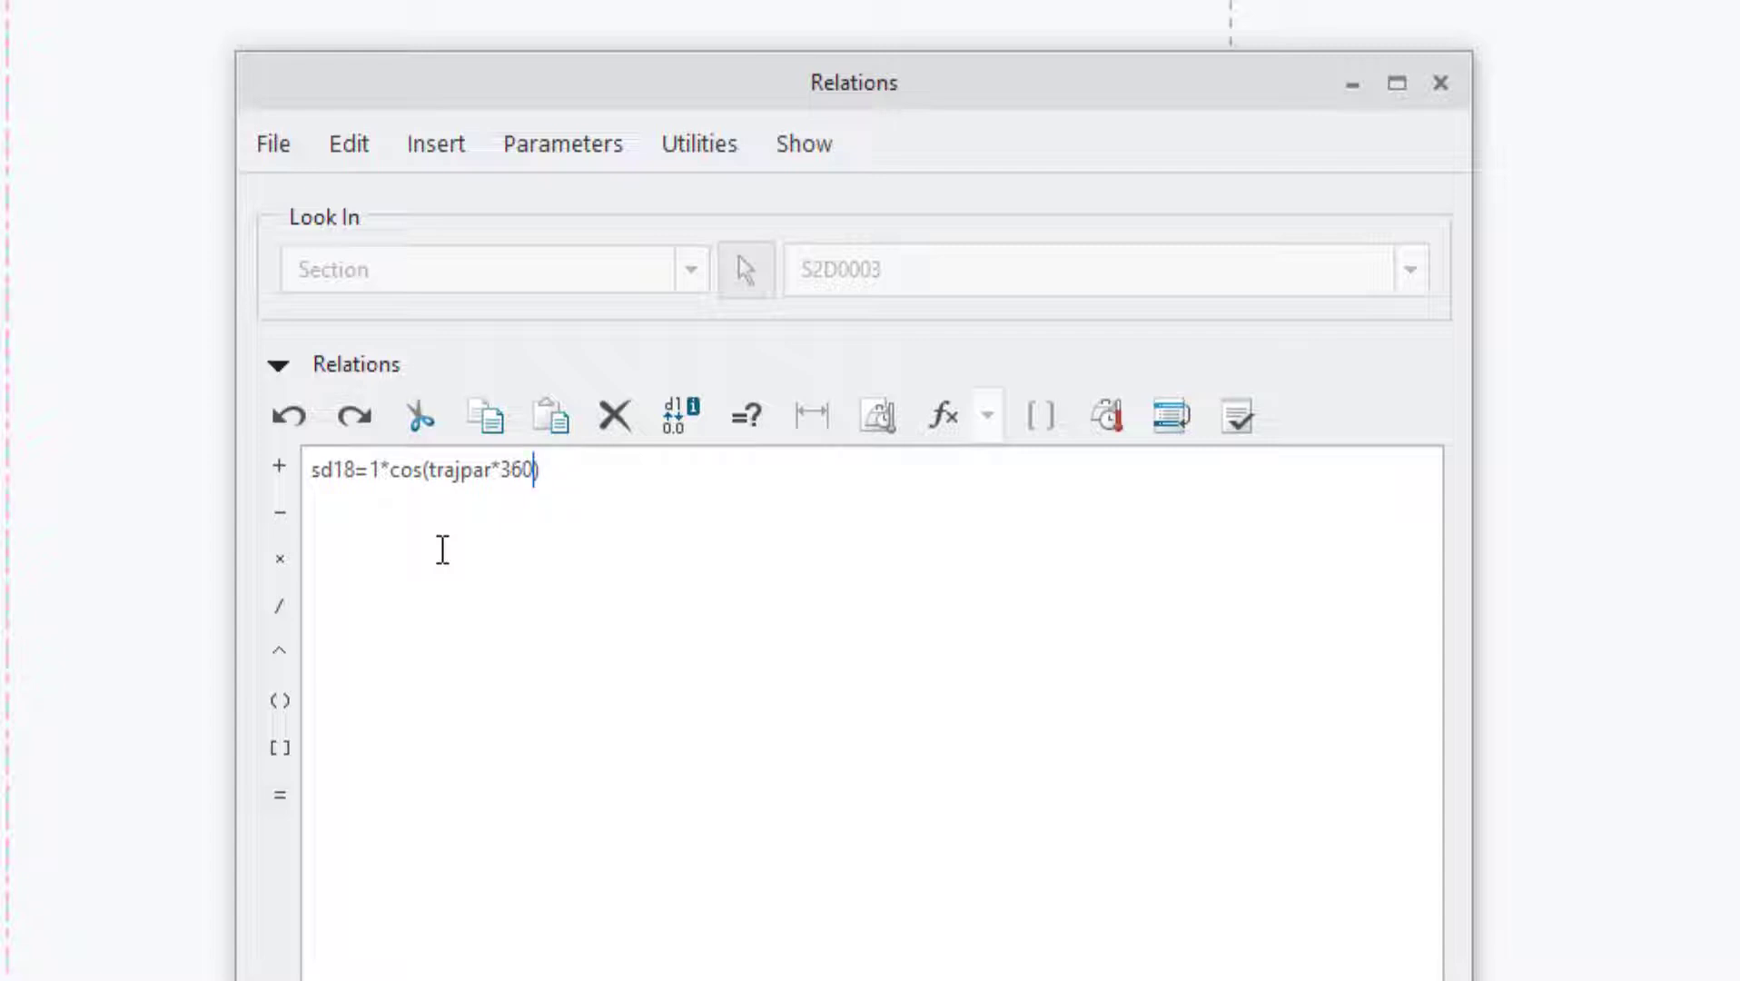
type("*")
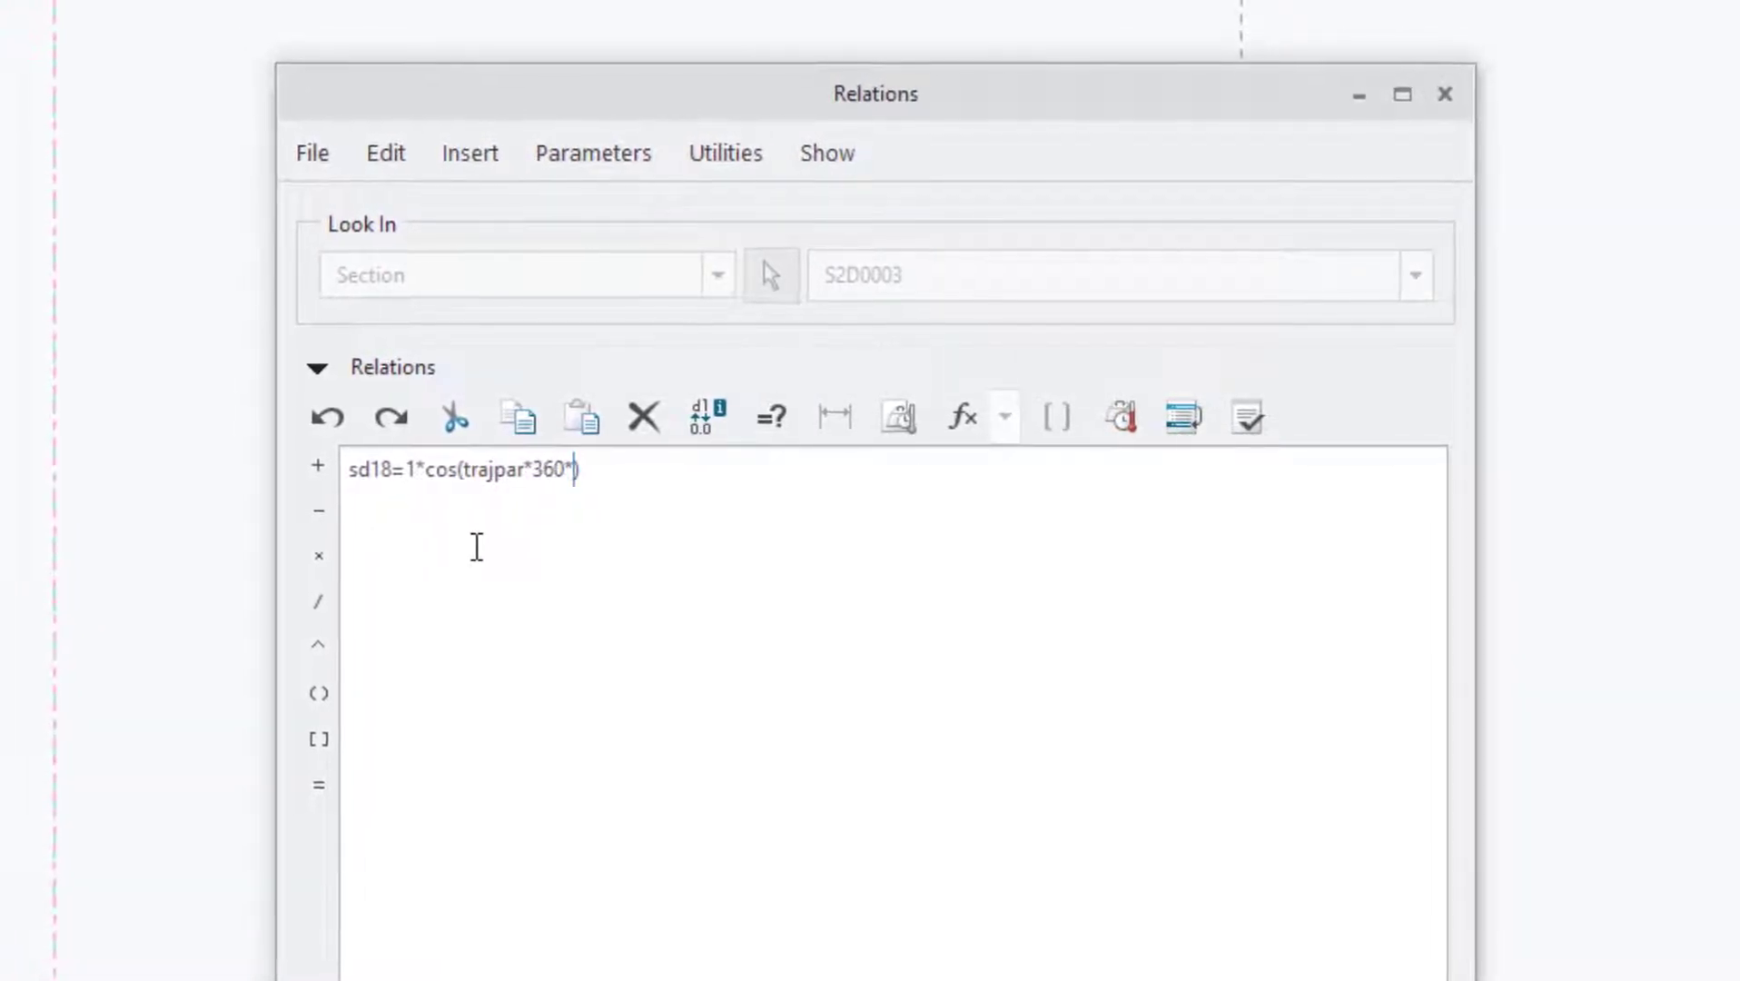
type("13")
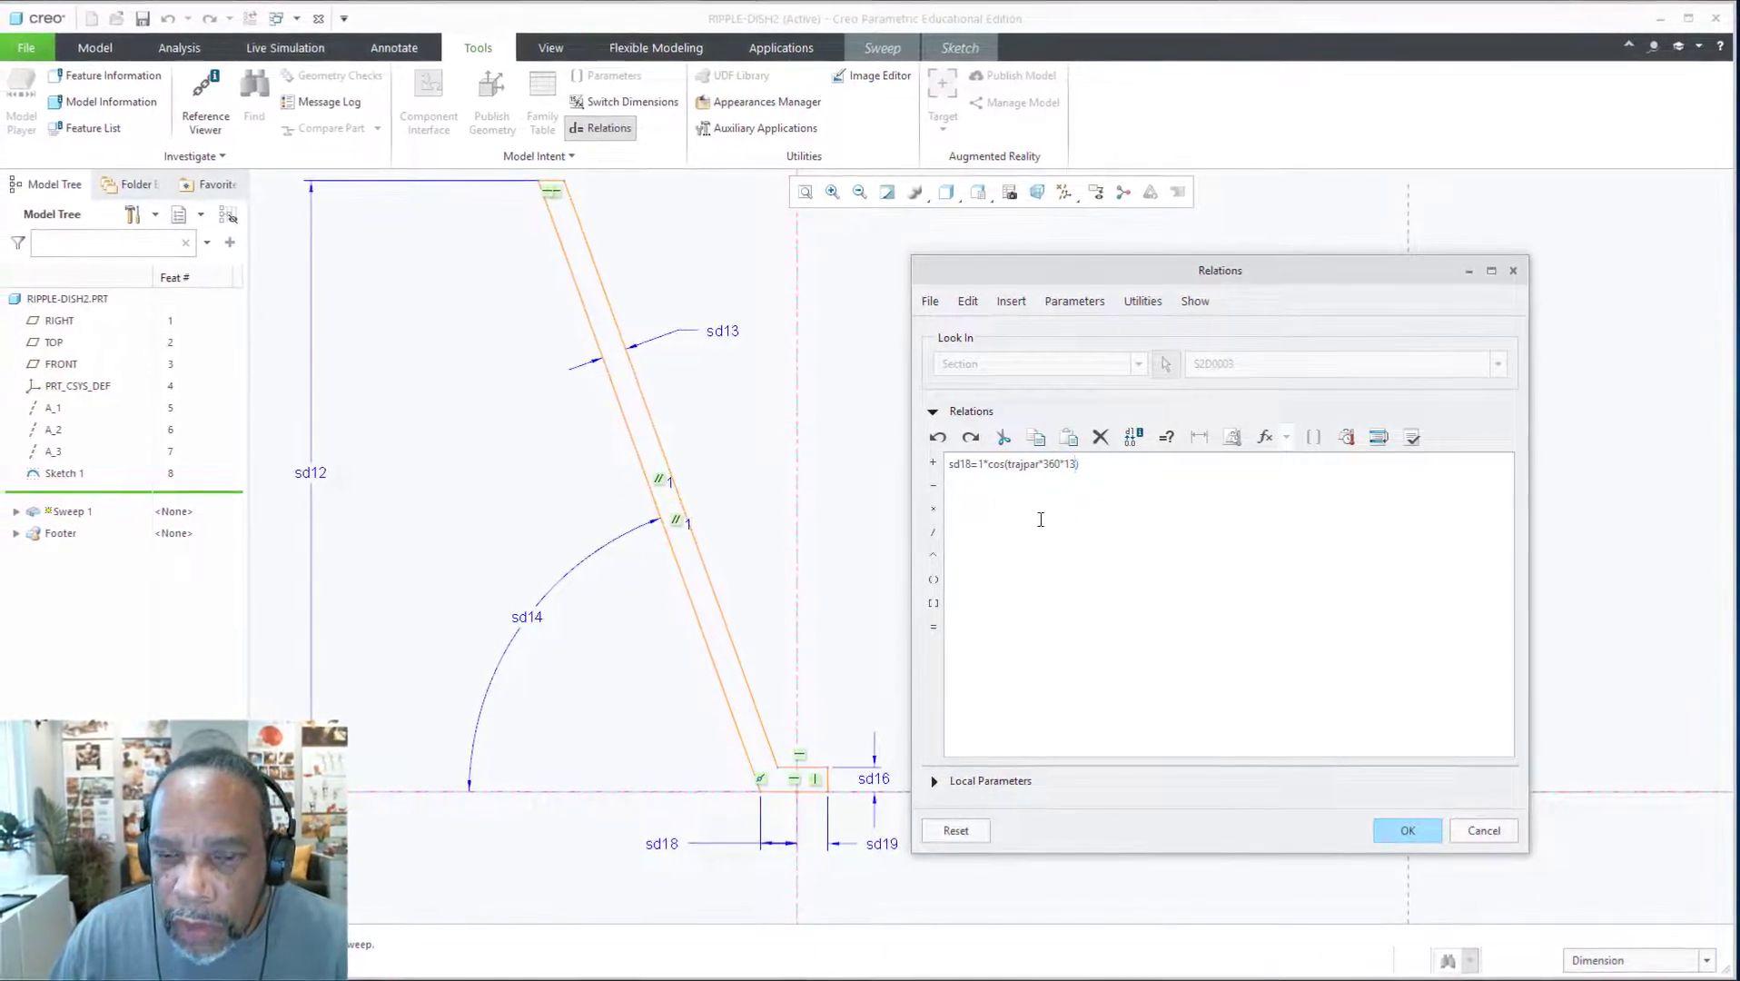
Apply the sd18 relation, then zoom and orbit to check the rippled section against the trajectory
left_click(1403, 829)
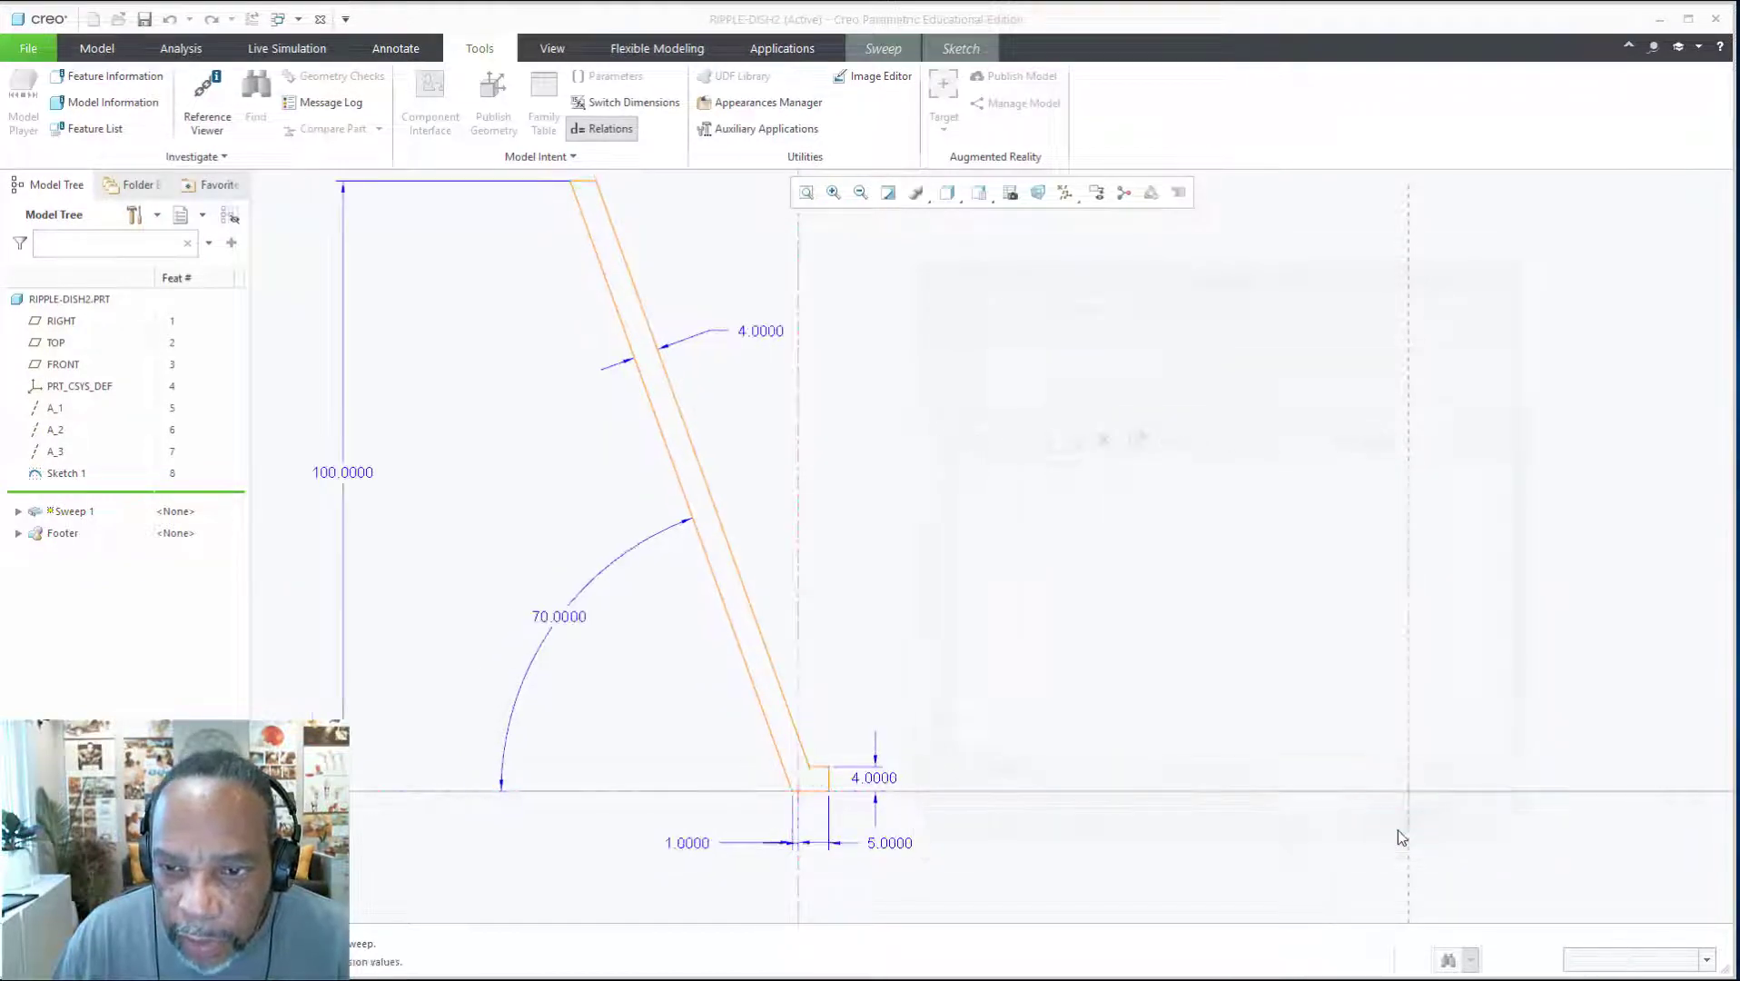
scroll(820, 820, "down", 5)
scroll(793, 777, "up", 5)
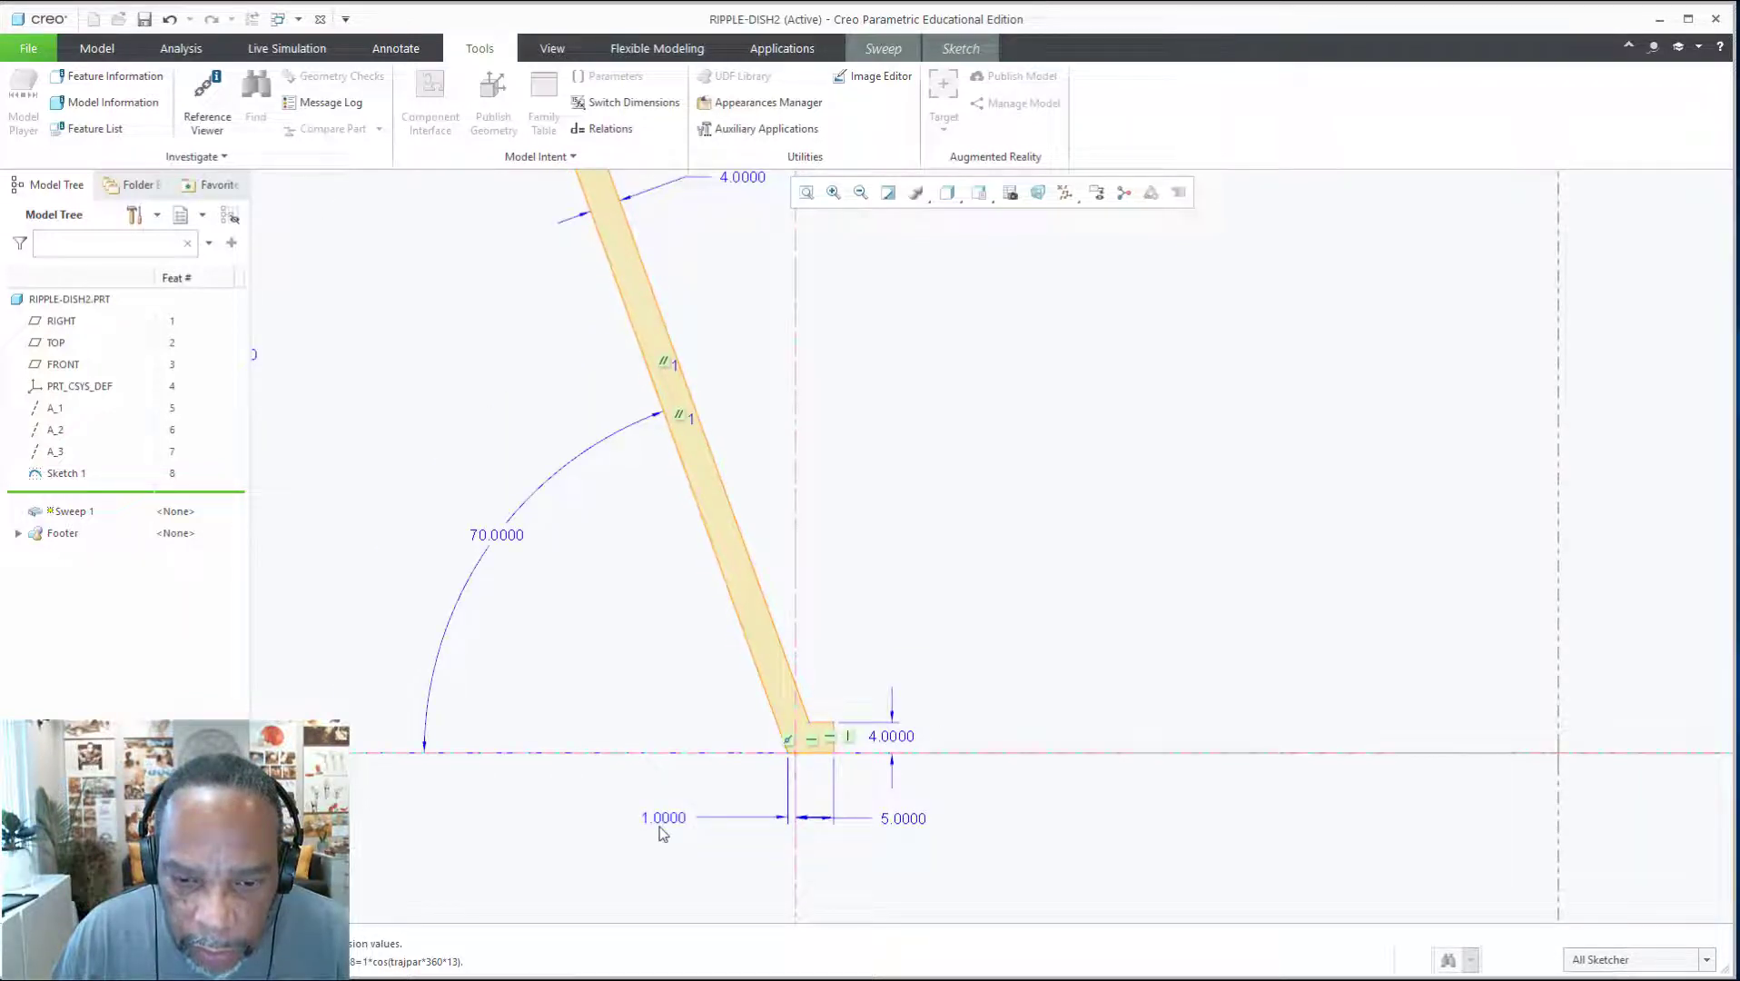
scroll(803, 757, "down", 6)
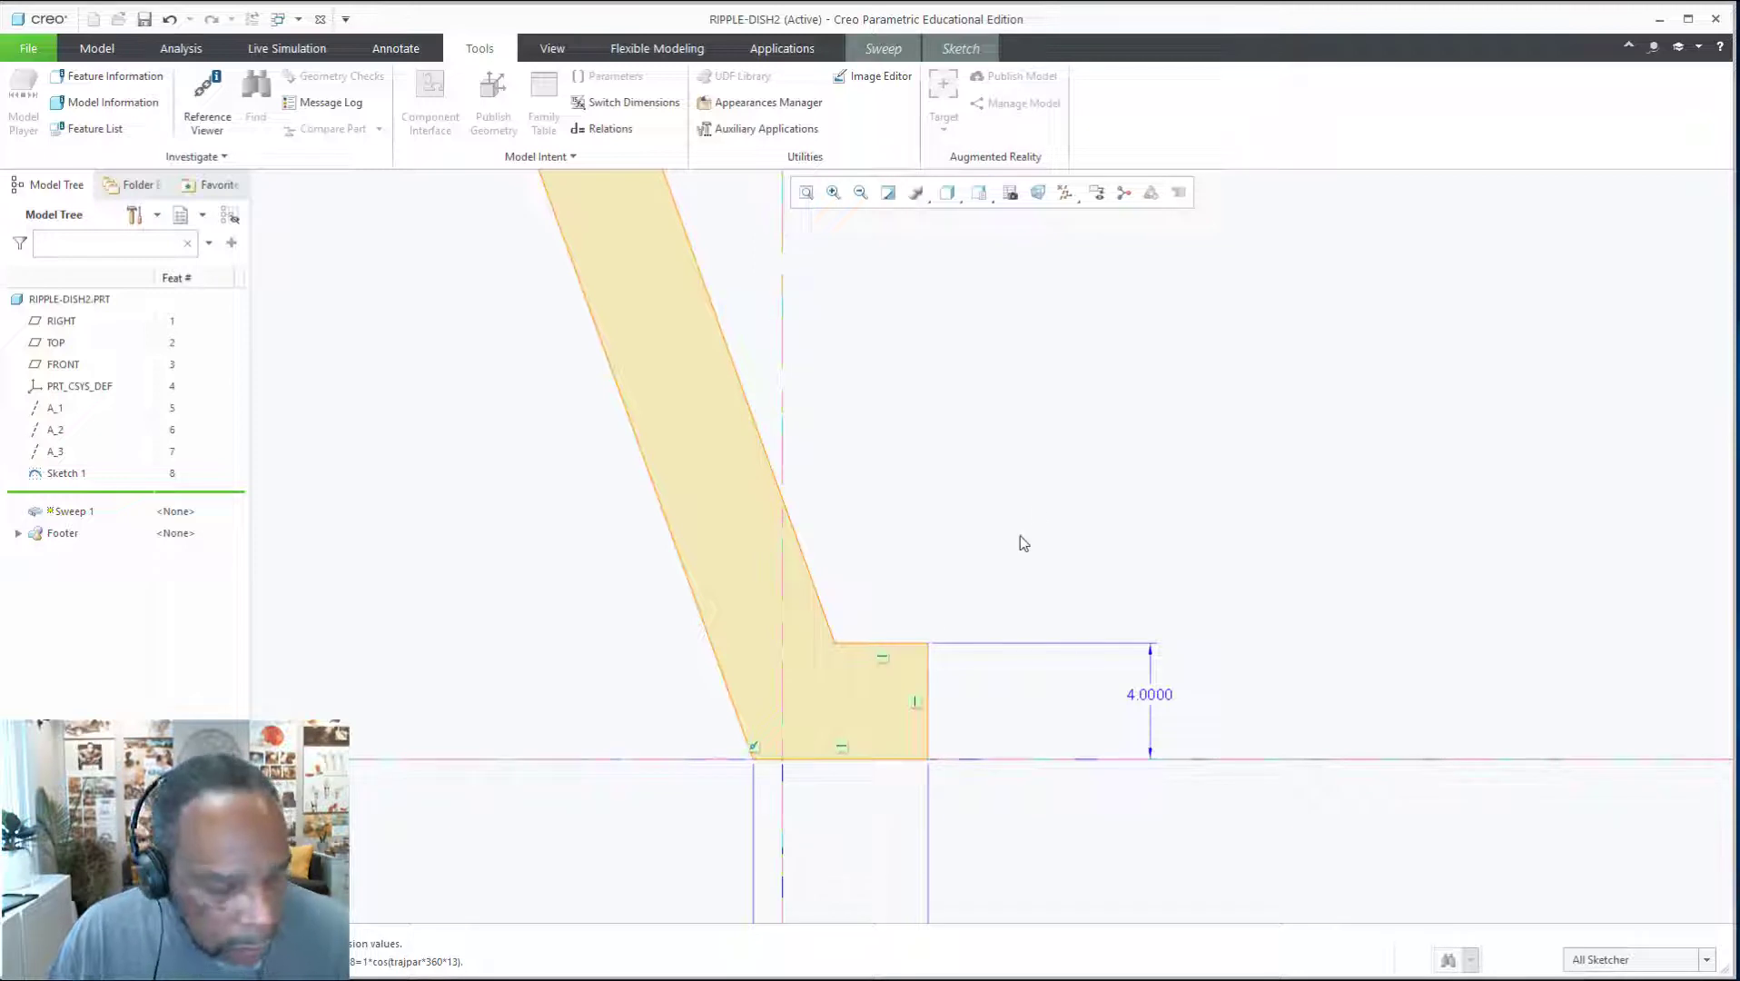
scroll(1041, 490, "up", 5)
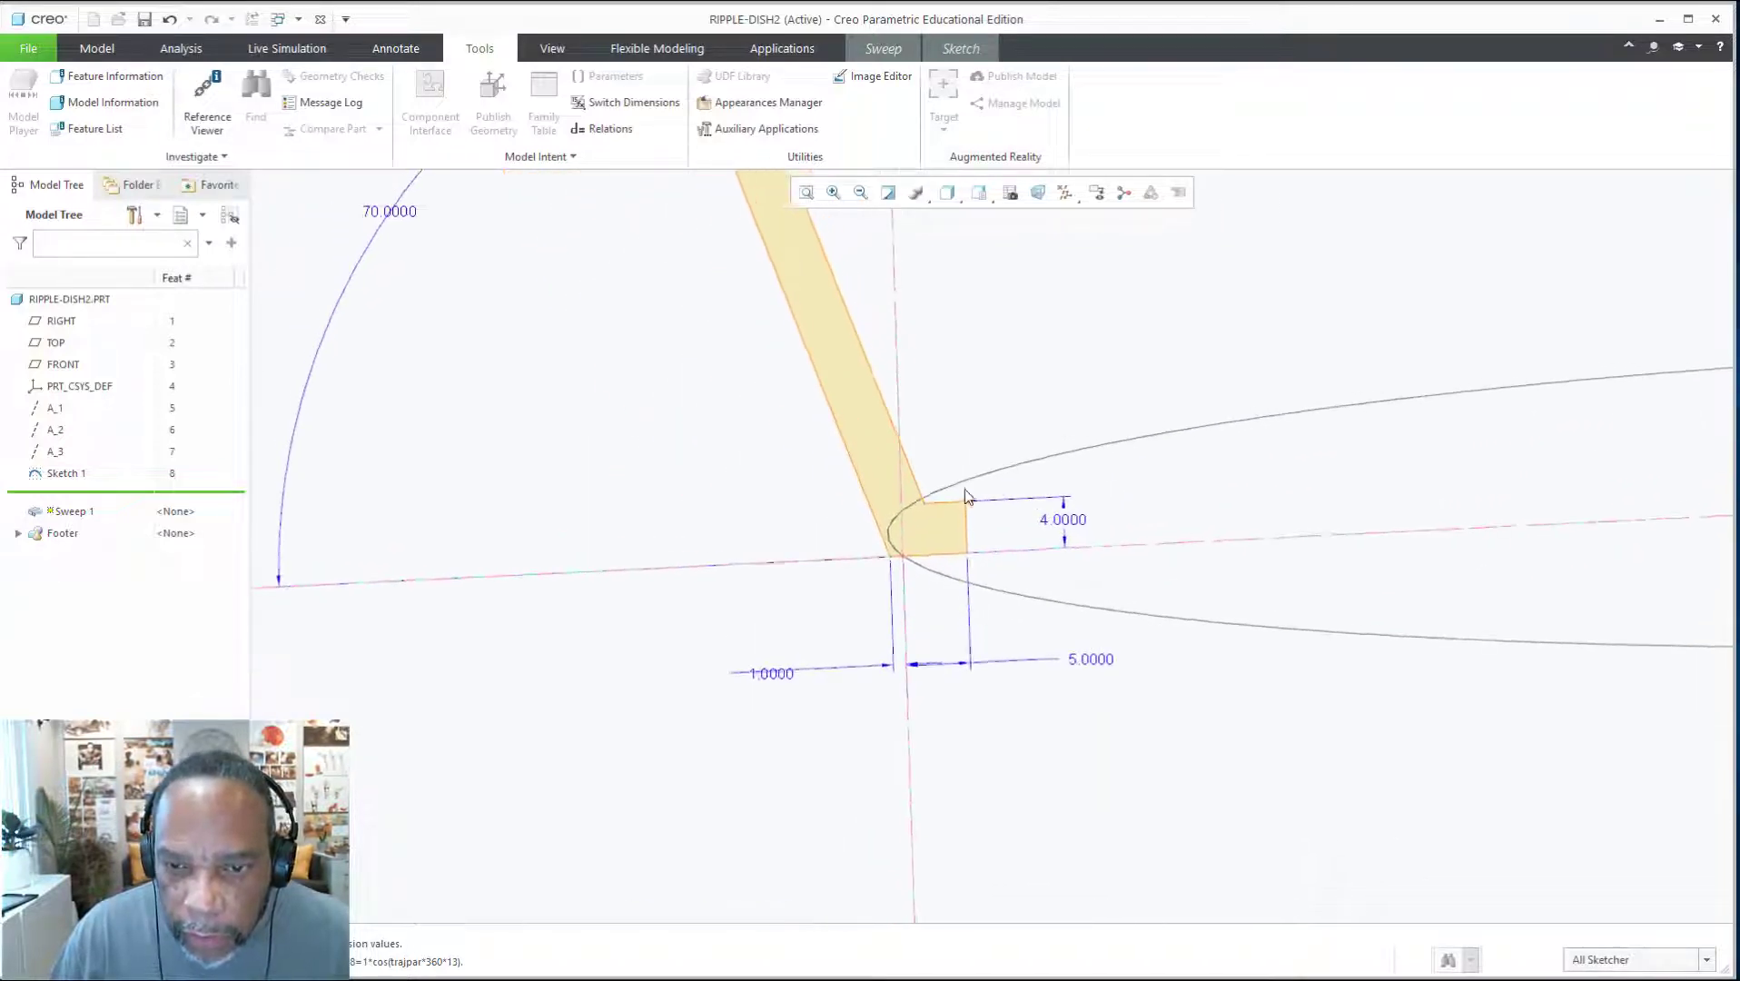
mouse_move(870, 581)
middle_mouse_down()
mouse_move(935, 493)
mouse_move(952, 72)
middle_mouse_up()
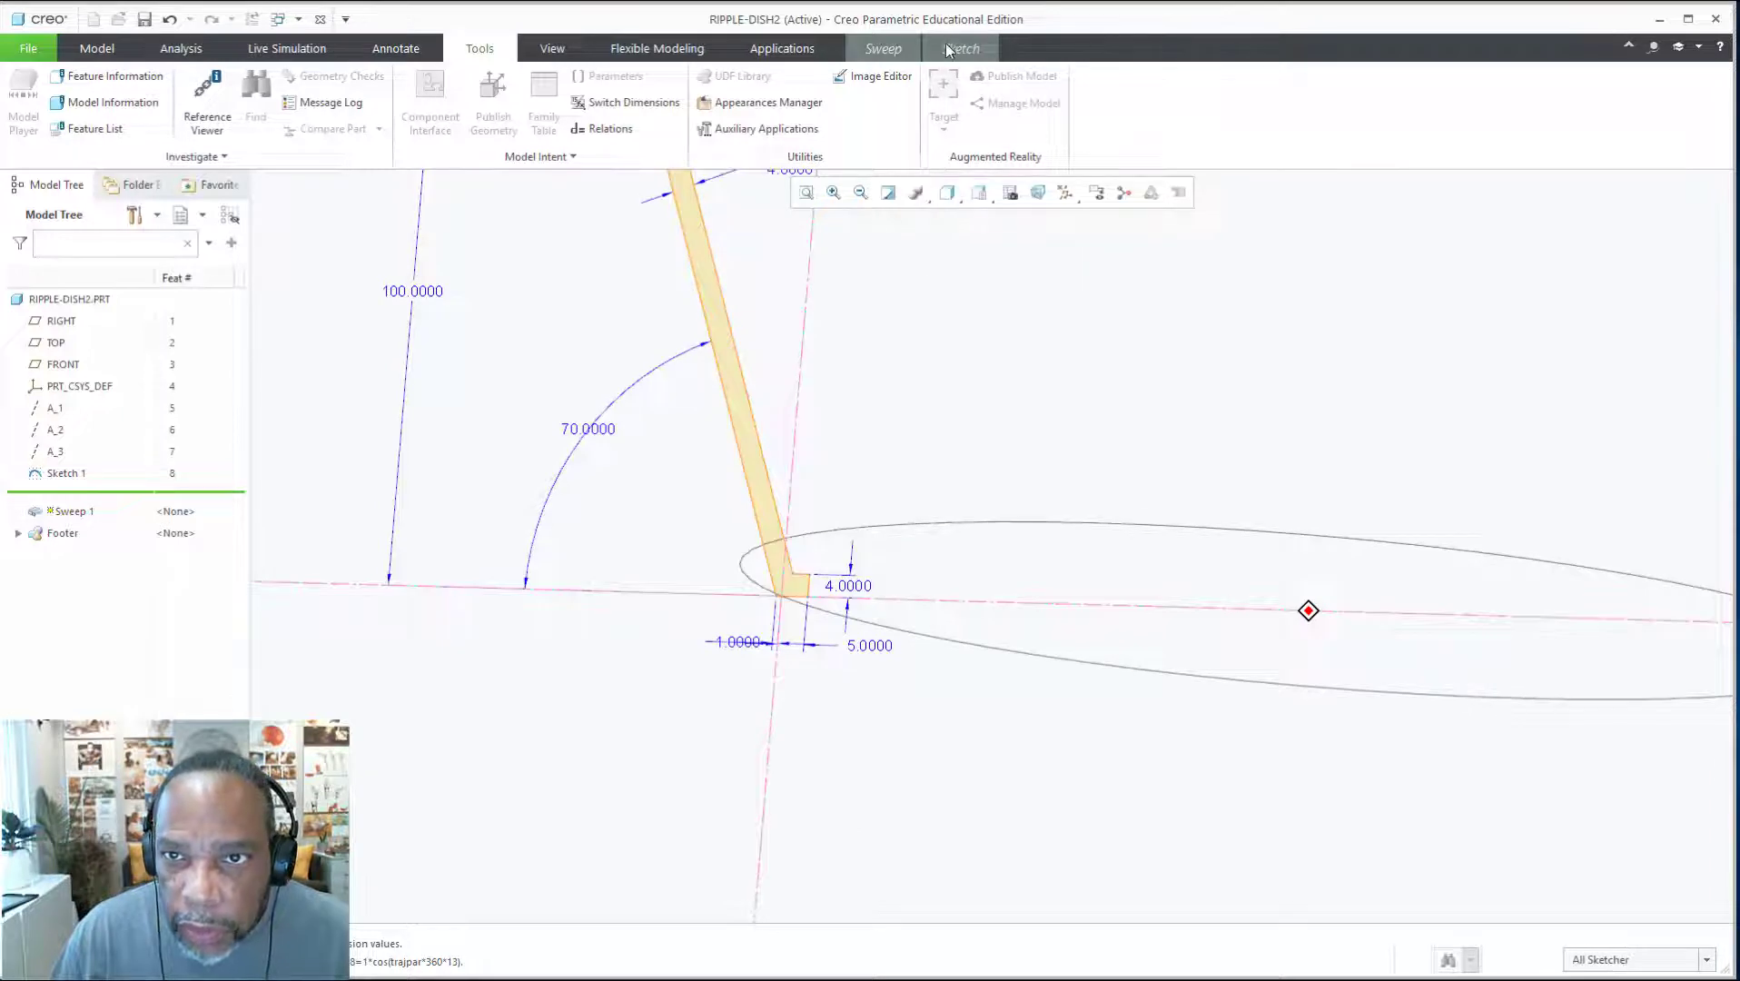
left_click(950, 49)
left_click(1645, 94)
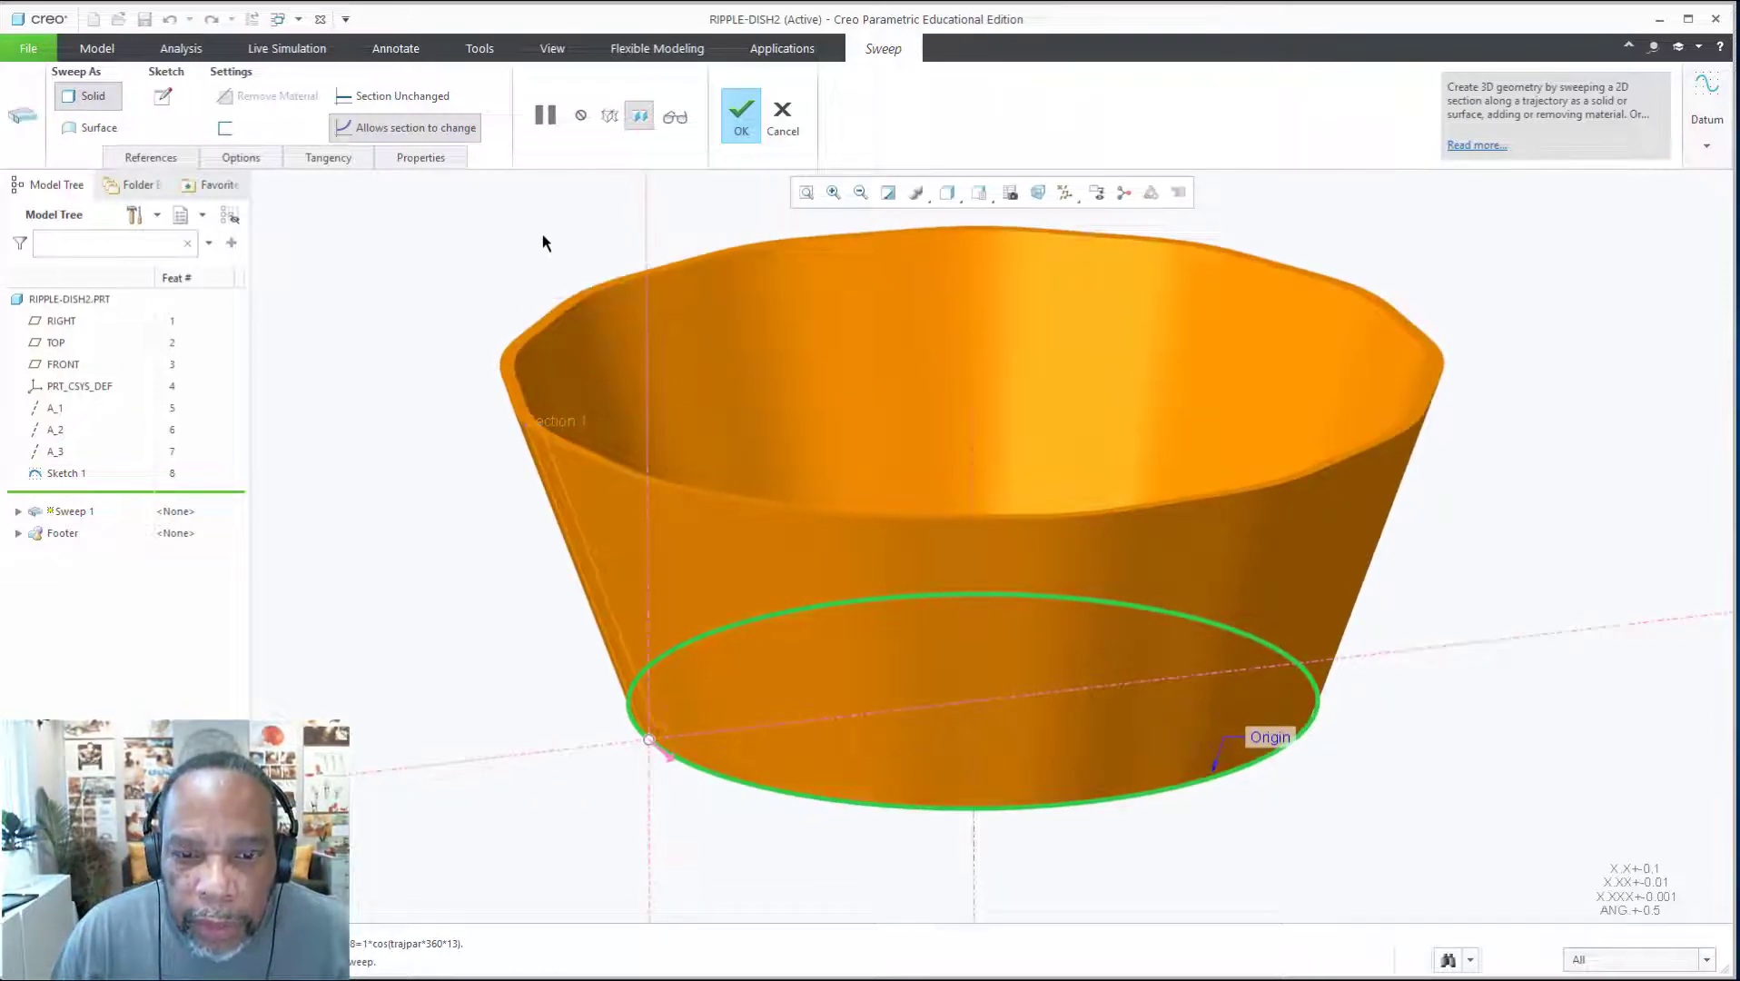
mouse_move(536, 256)
middle_mouse_down()
mouse_move(474, 379)
mouse_move(679, 245)
middle_mouse_up()
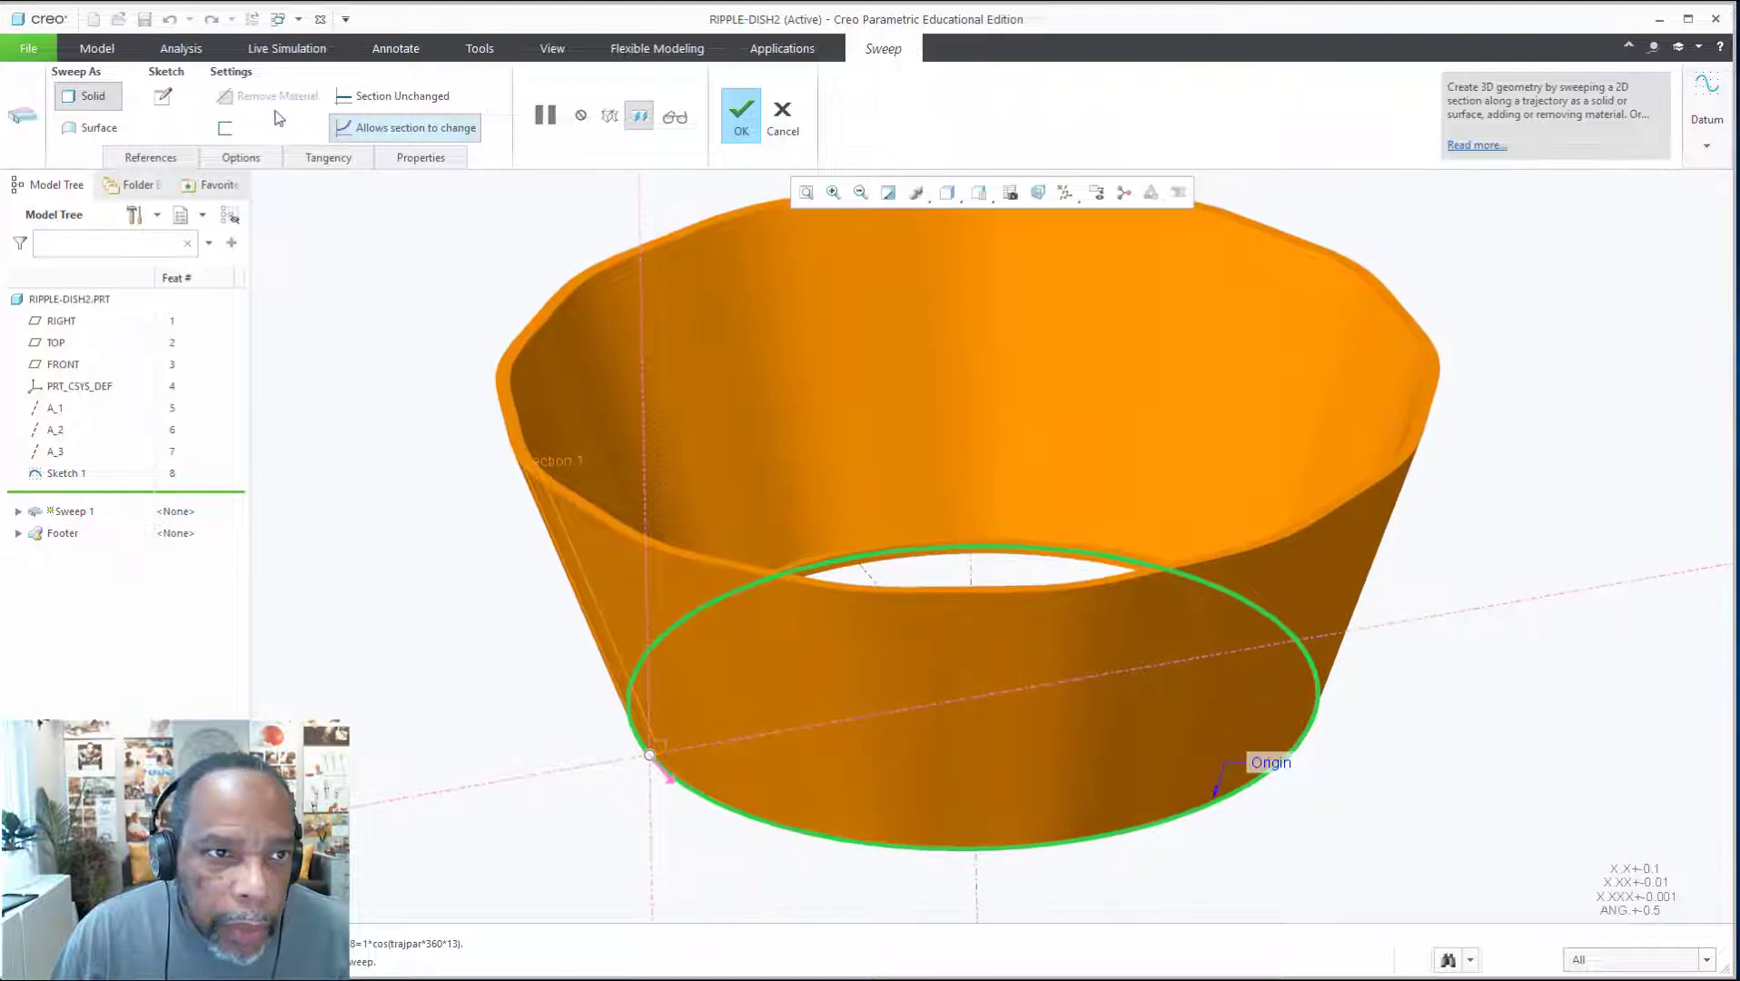
left_click(166, 98)
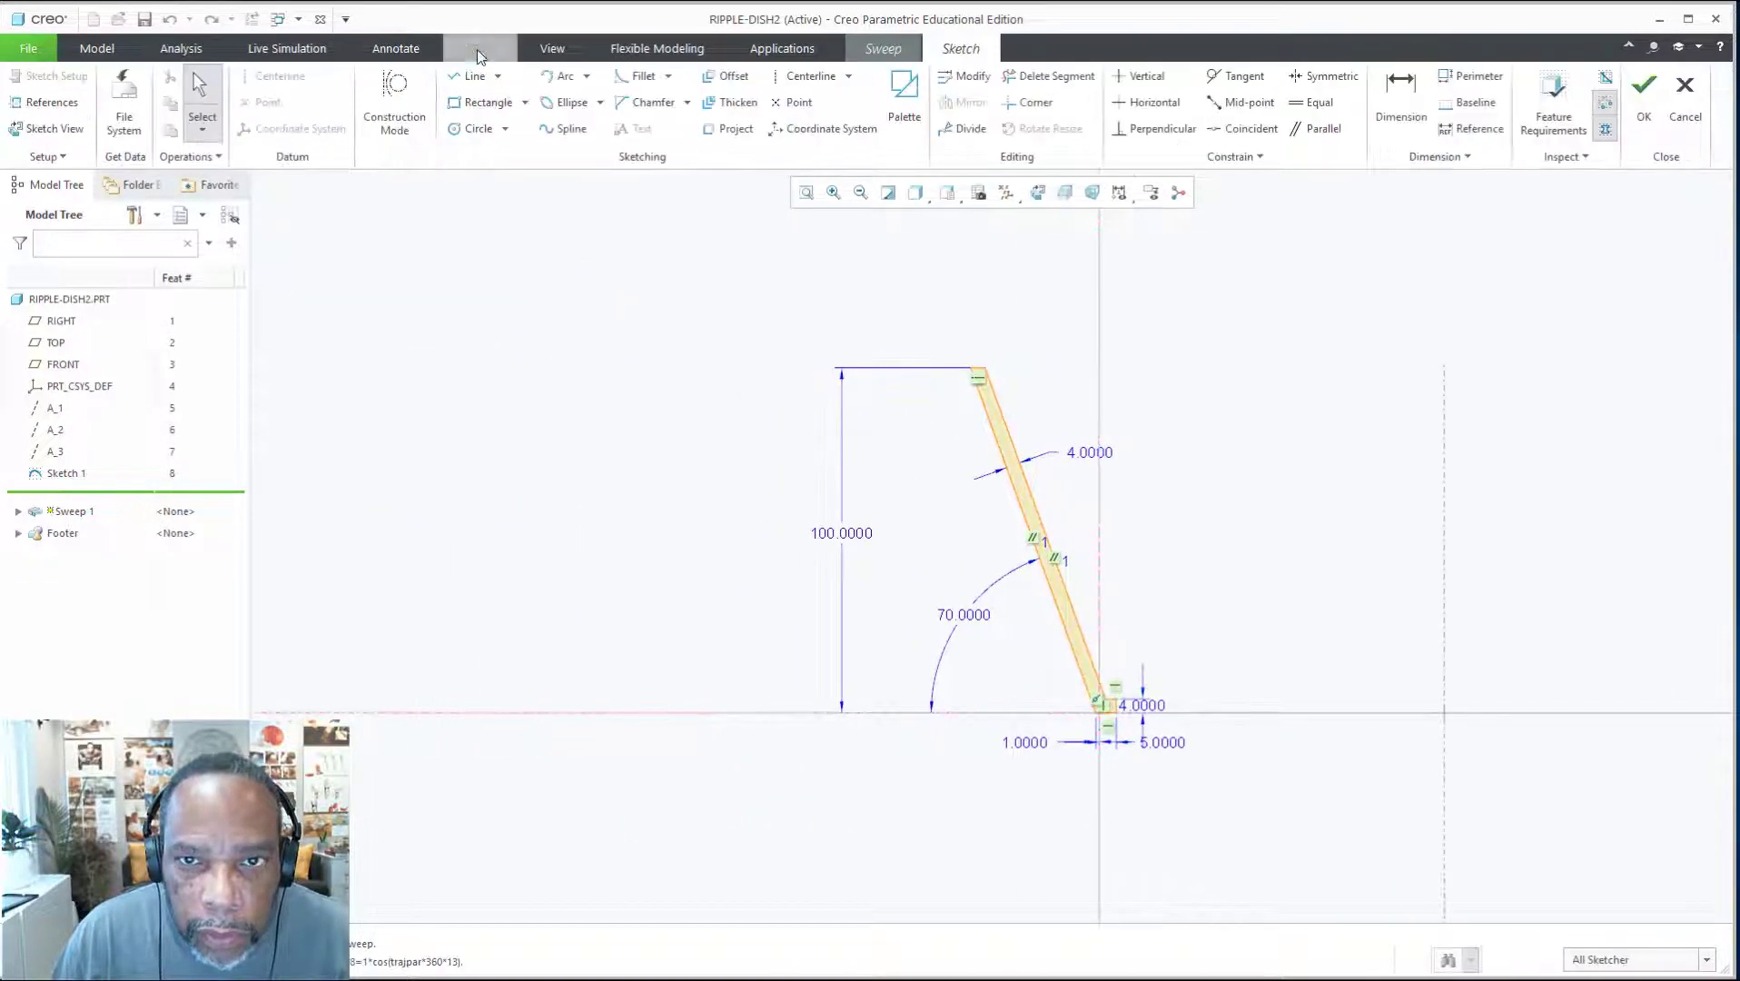
Change the relation's coefficient to 3, then 4, so sd18=4*cos(trajpar*360*13)
left_click(480, 52)
left_click(604, 129)
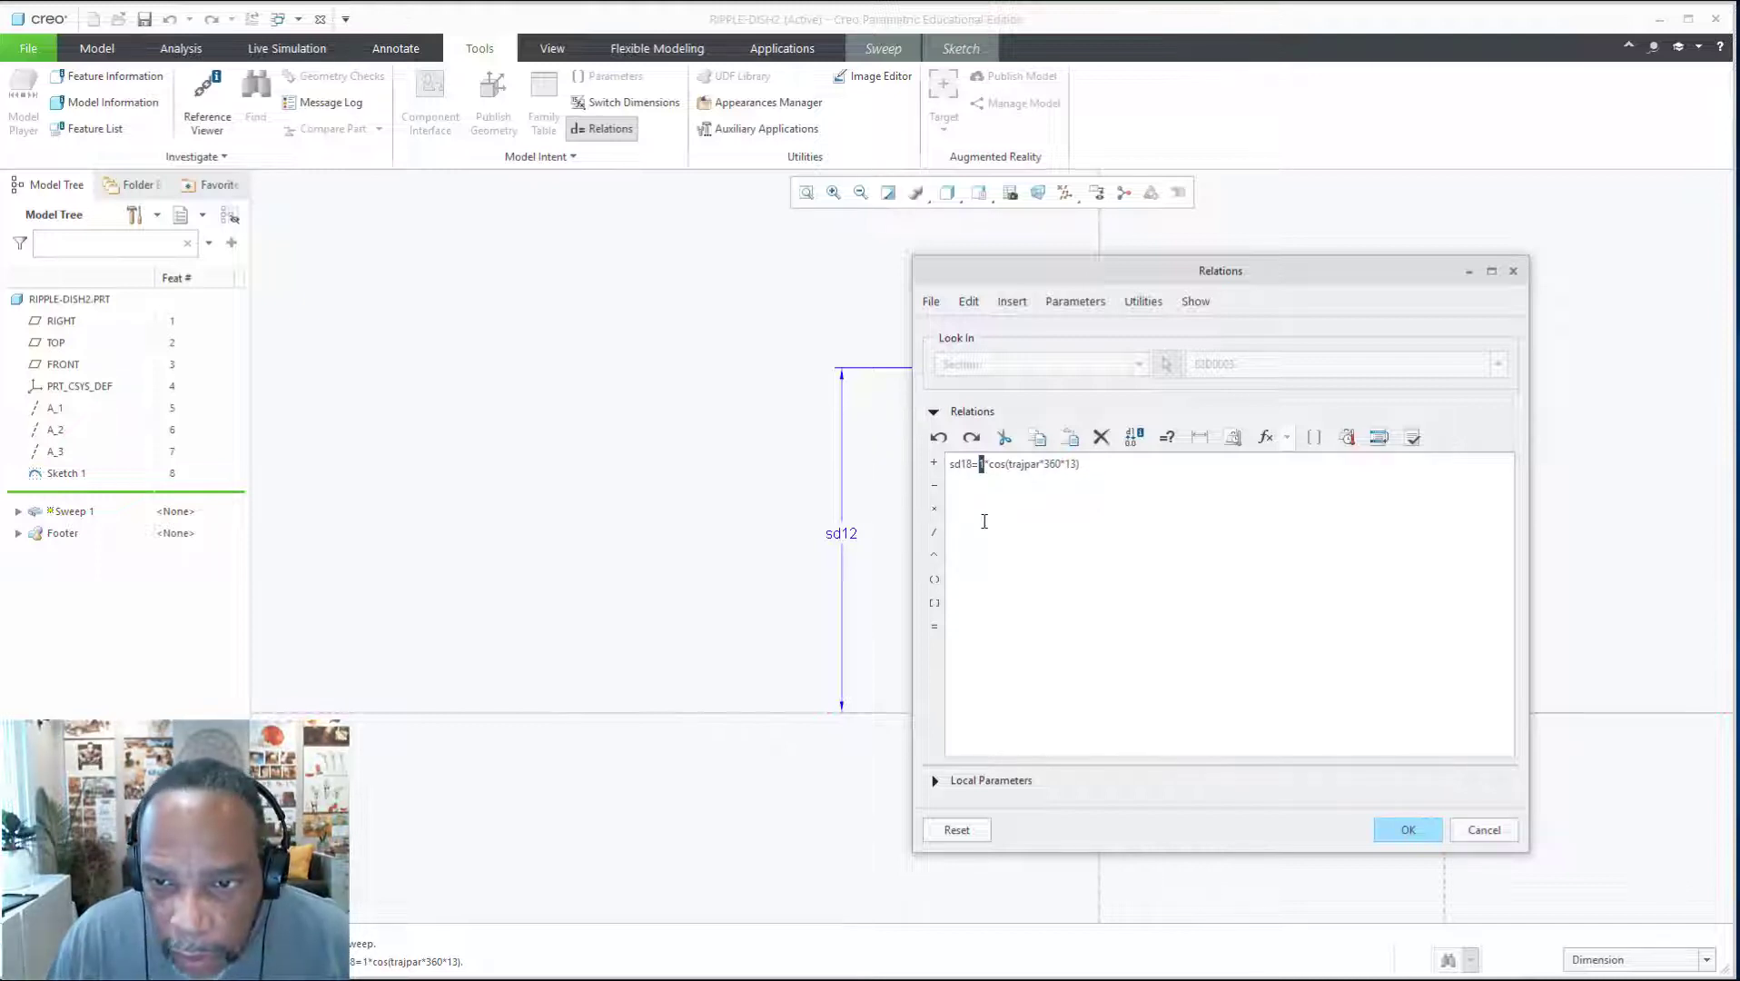
left_click(1407, 830)
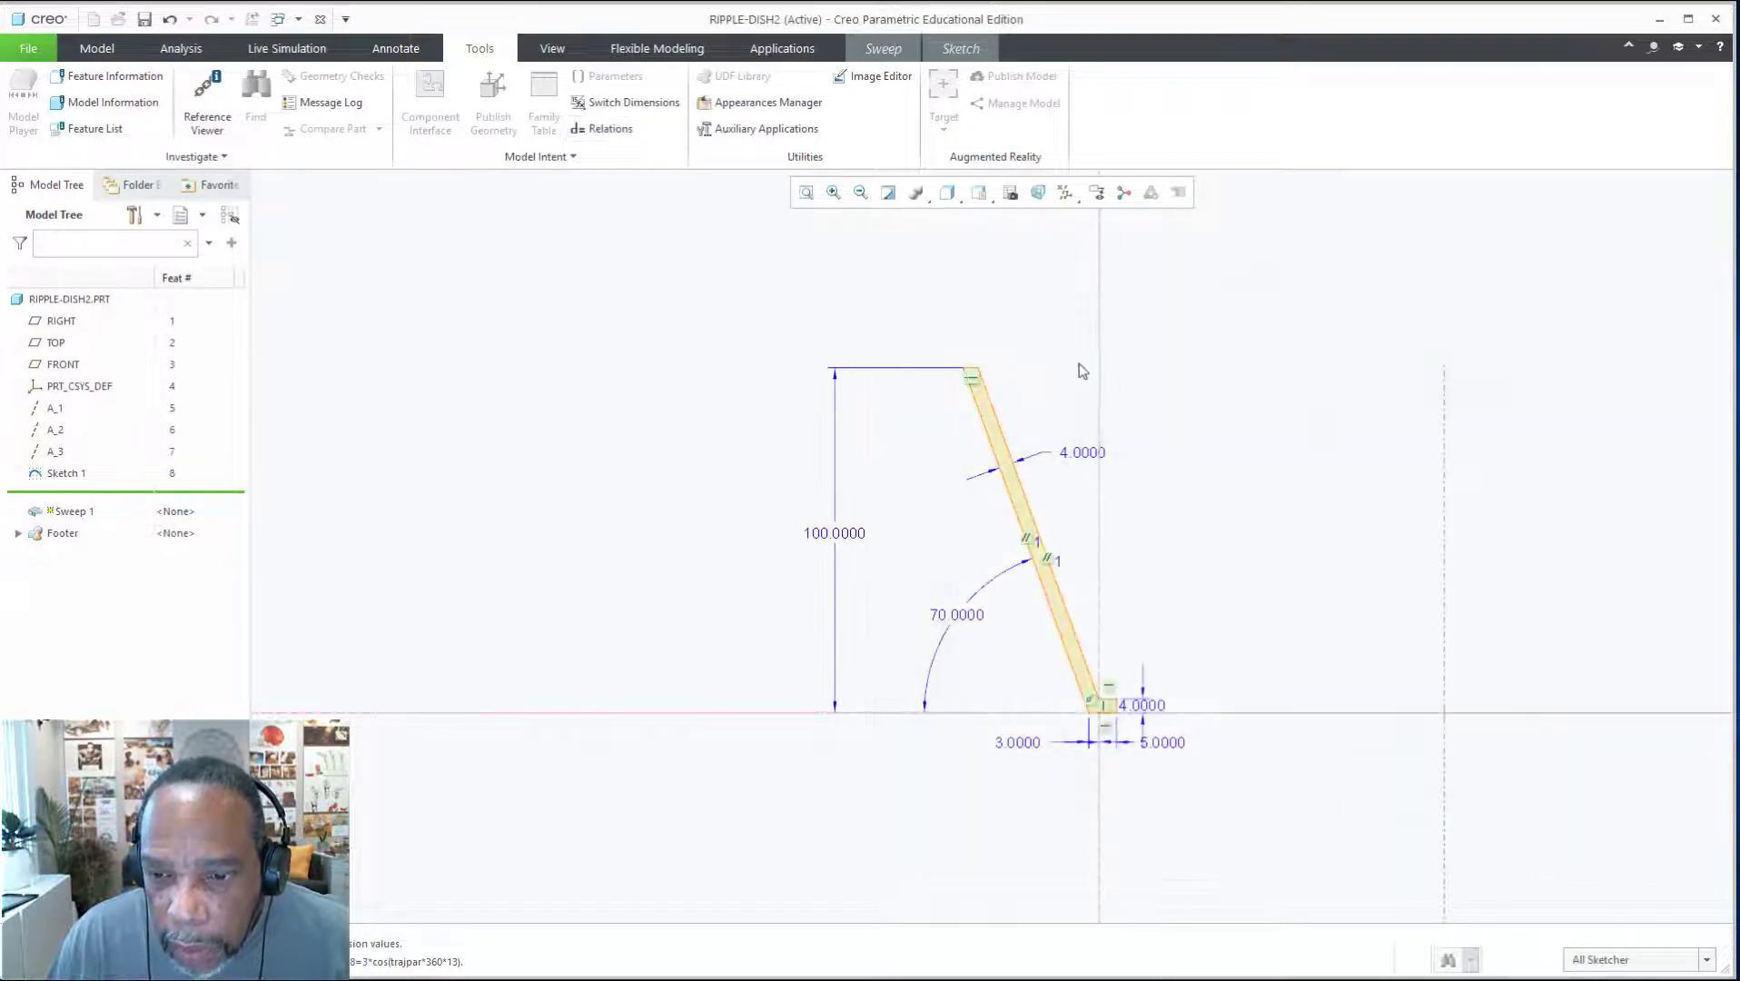
scroll(1108, 727, "down", 3)
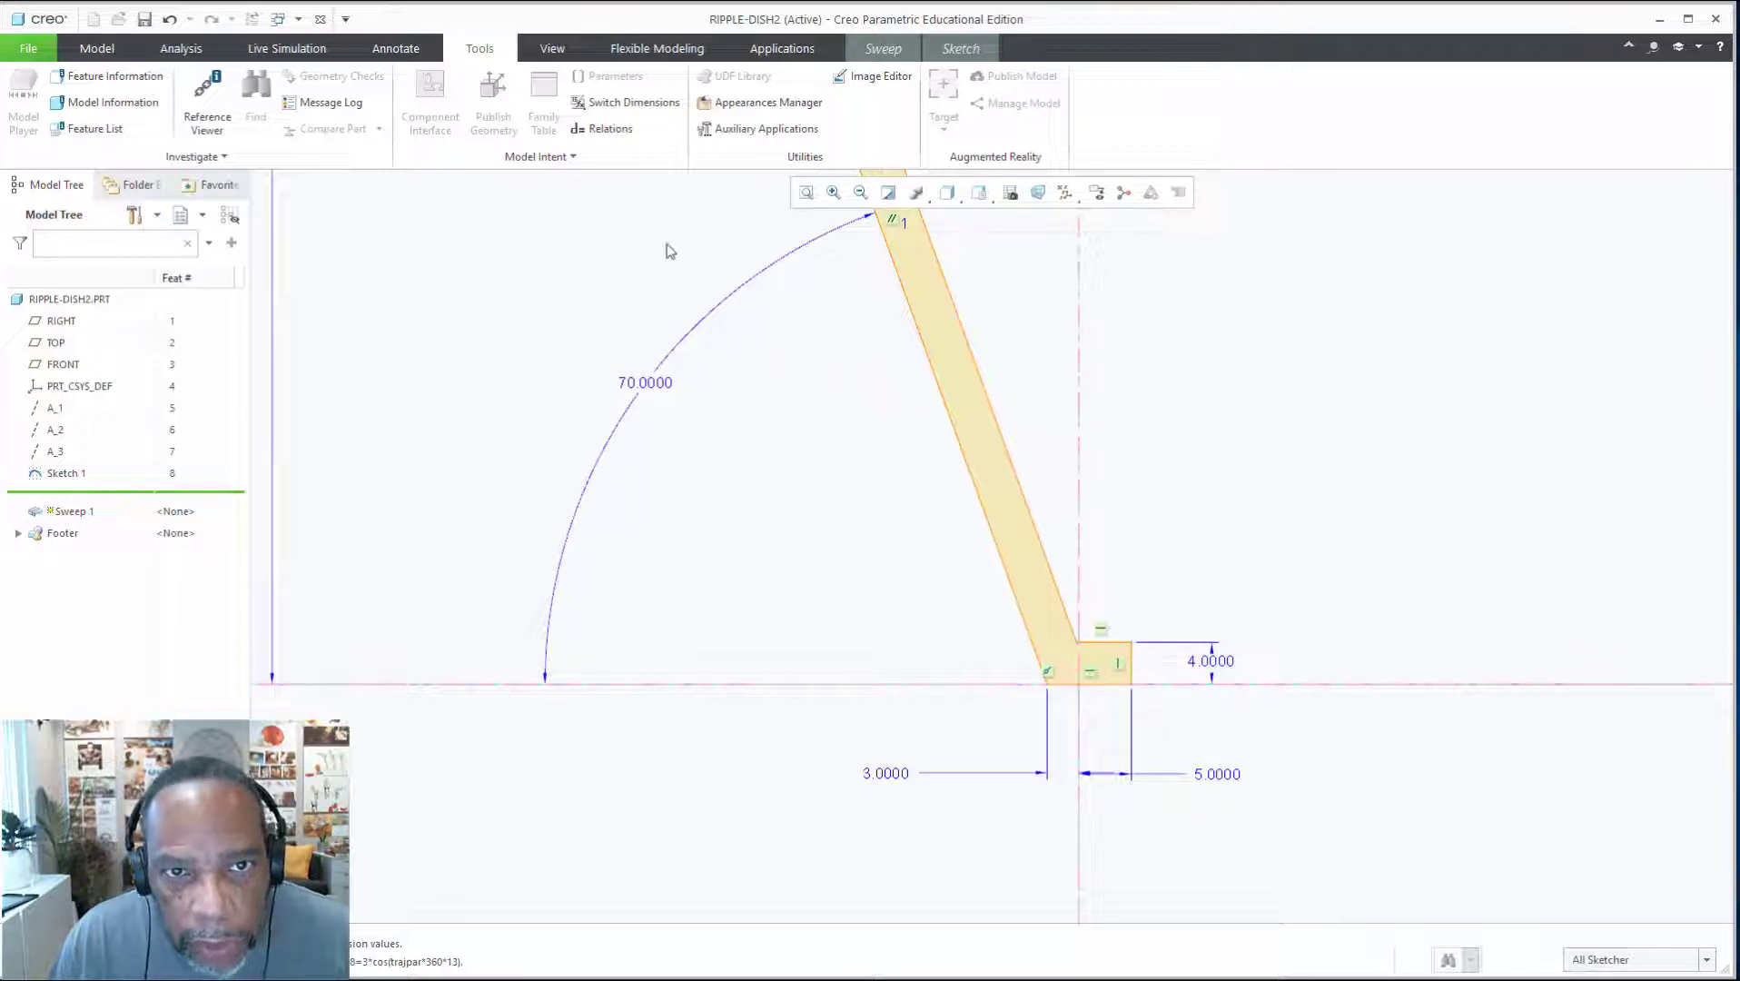
left_click(611, 129)
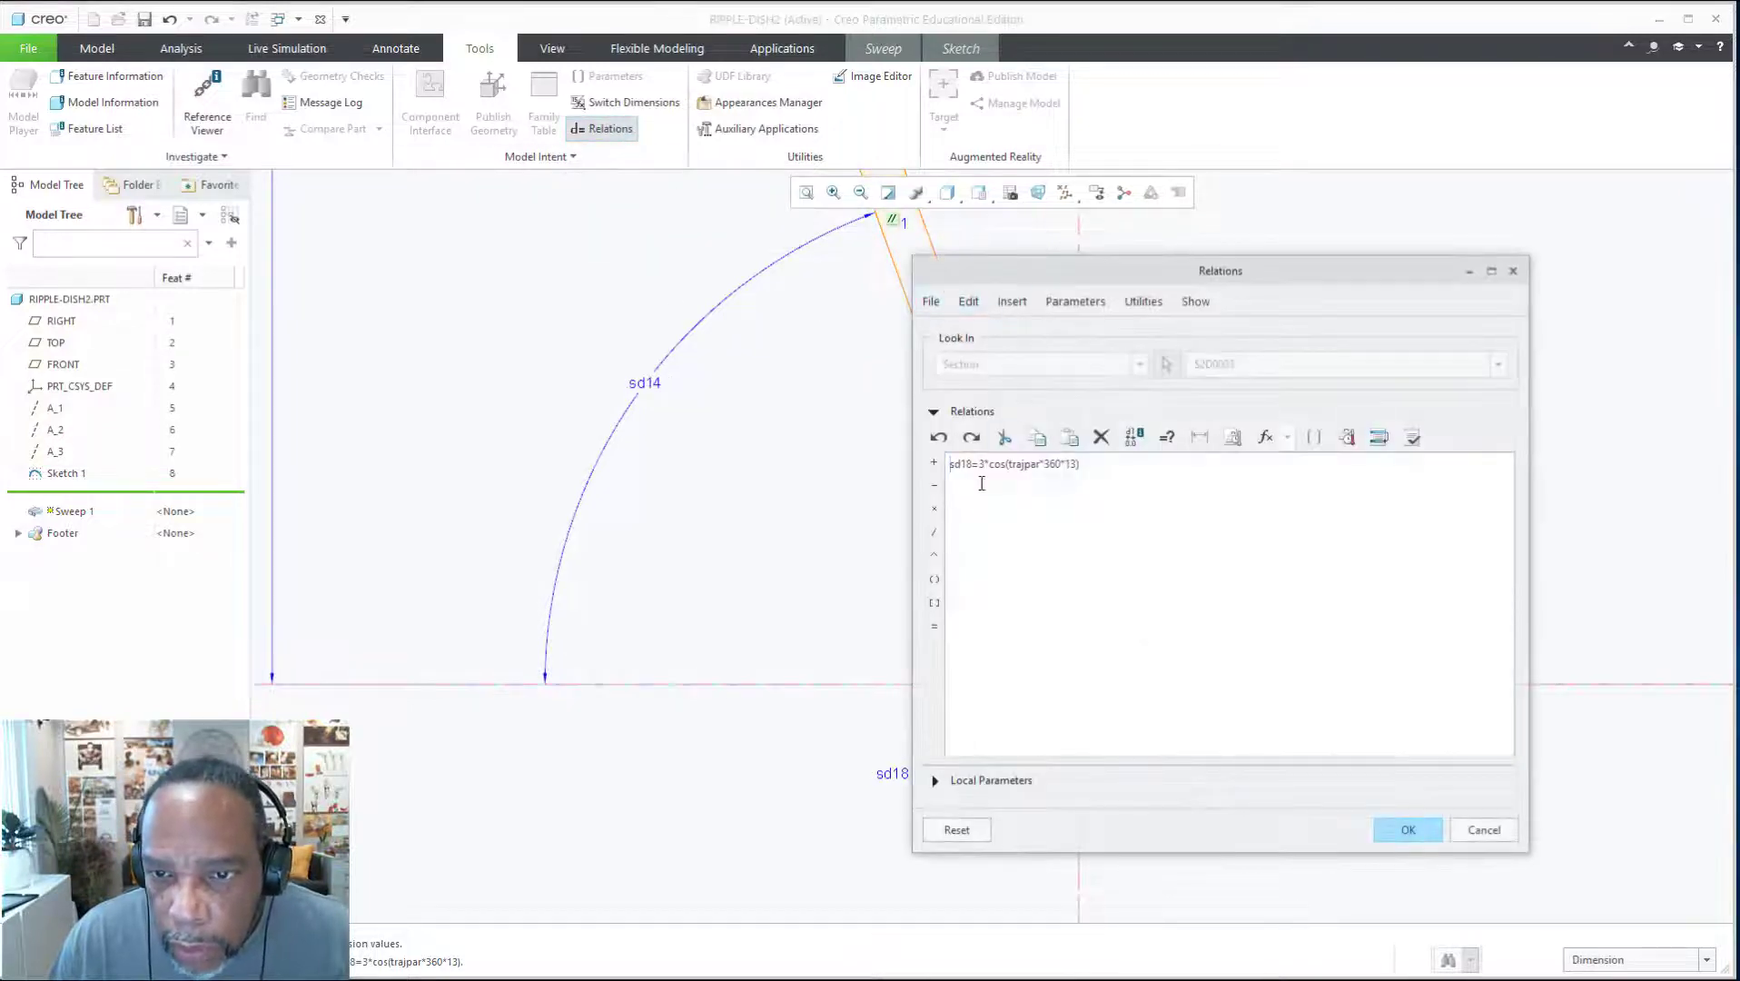
type("4")
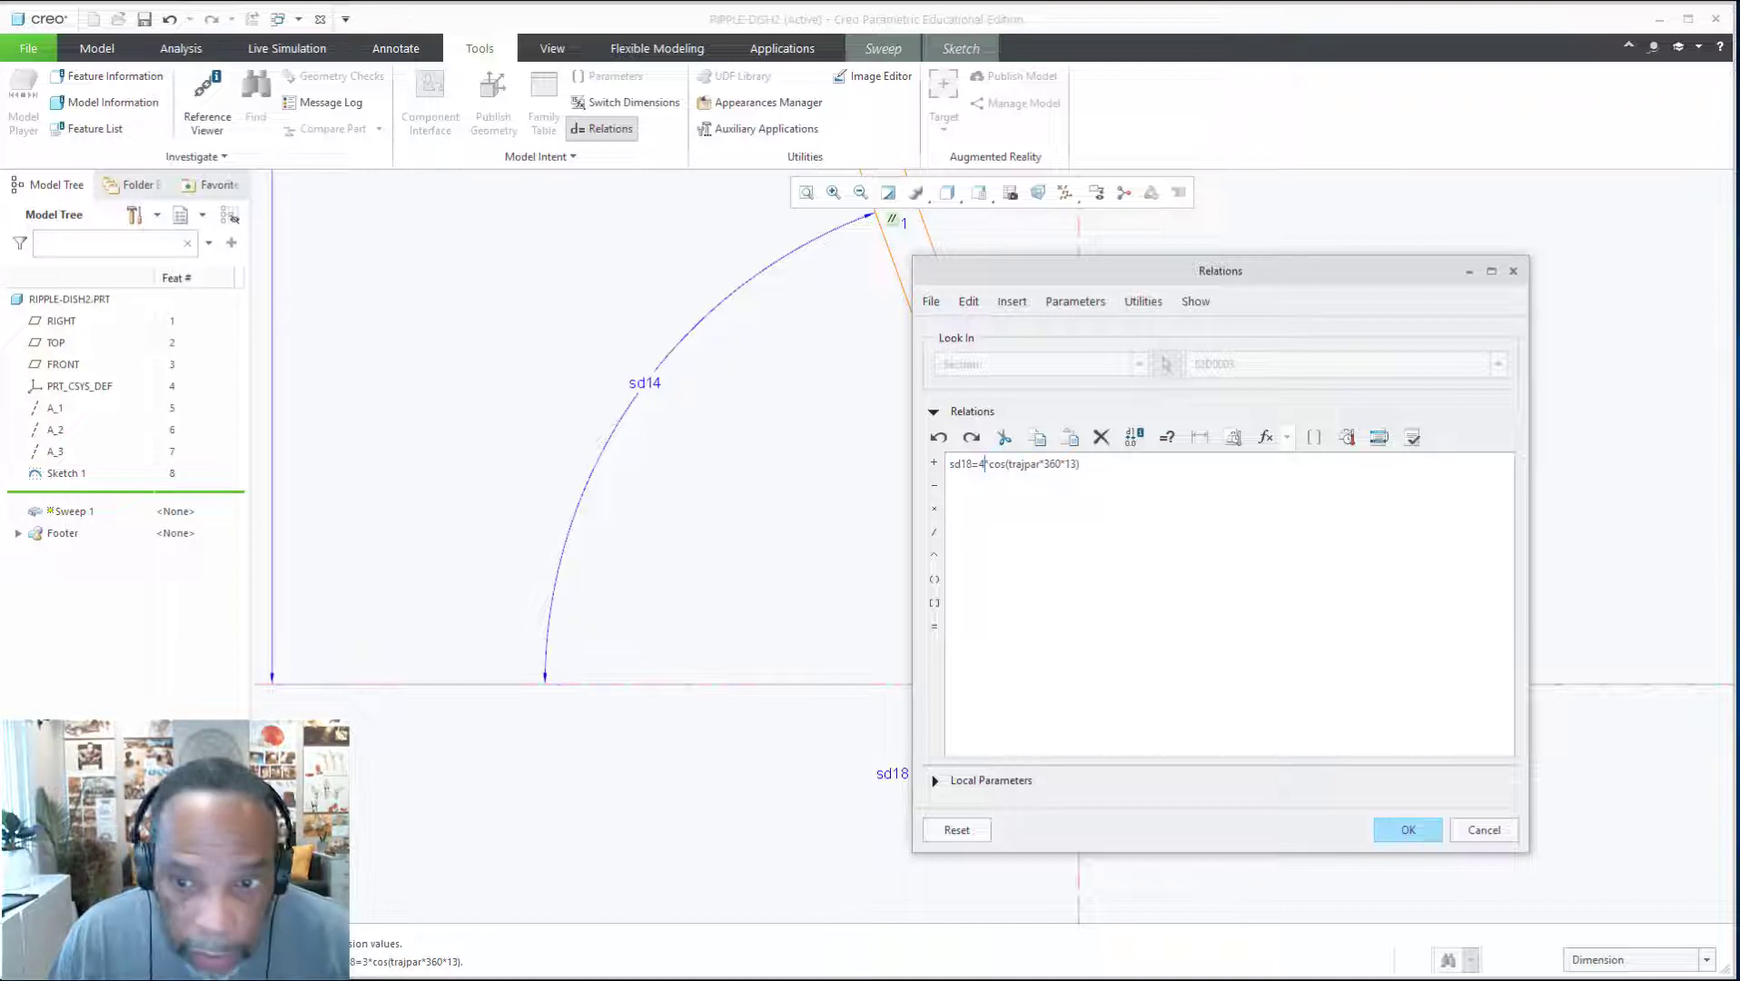
left_click(1388, 829)
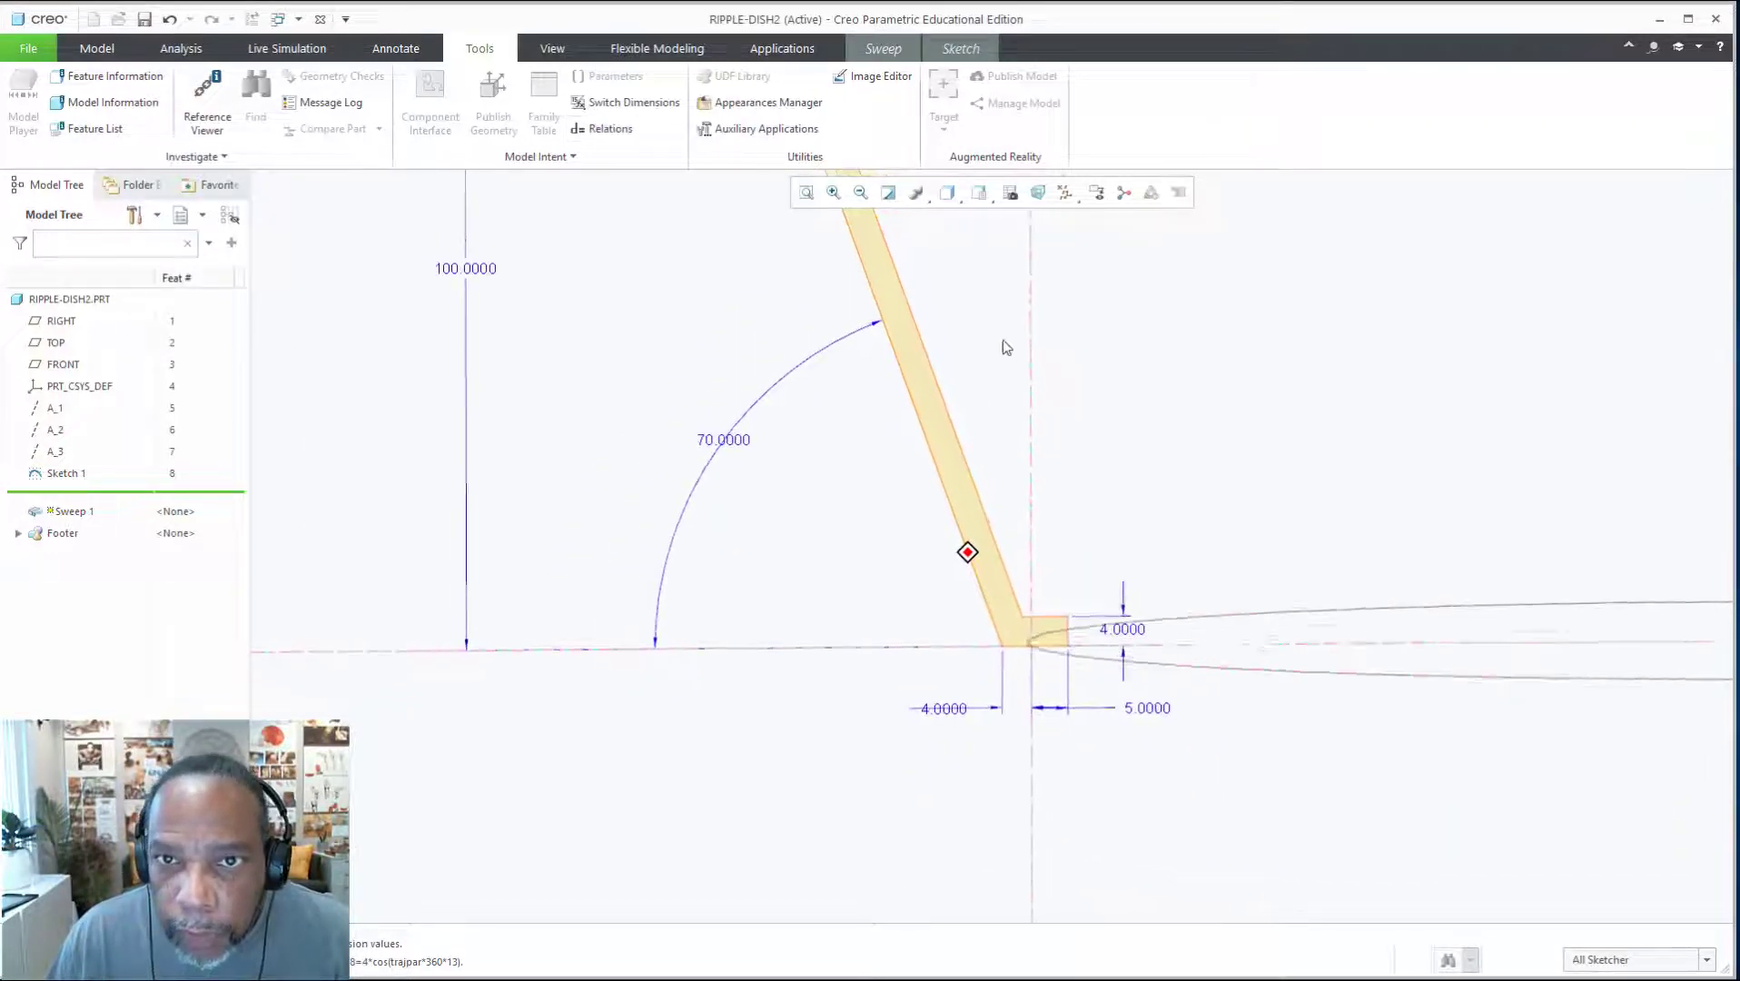
left_click(960, 49)
Finish the rippled section sketch and complete the variable section sweep as Sweep 1
left_click(1653, 108)
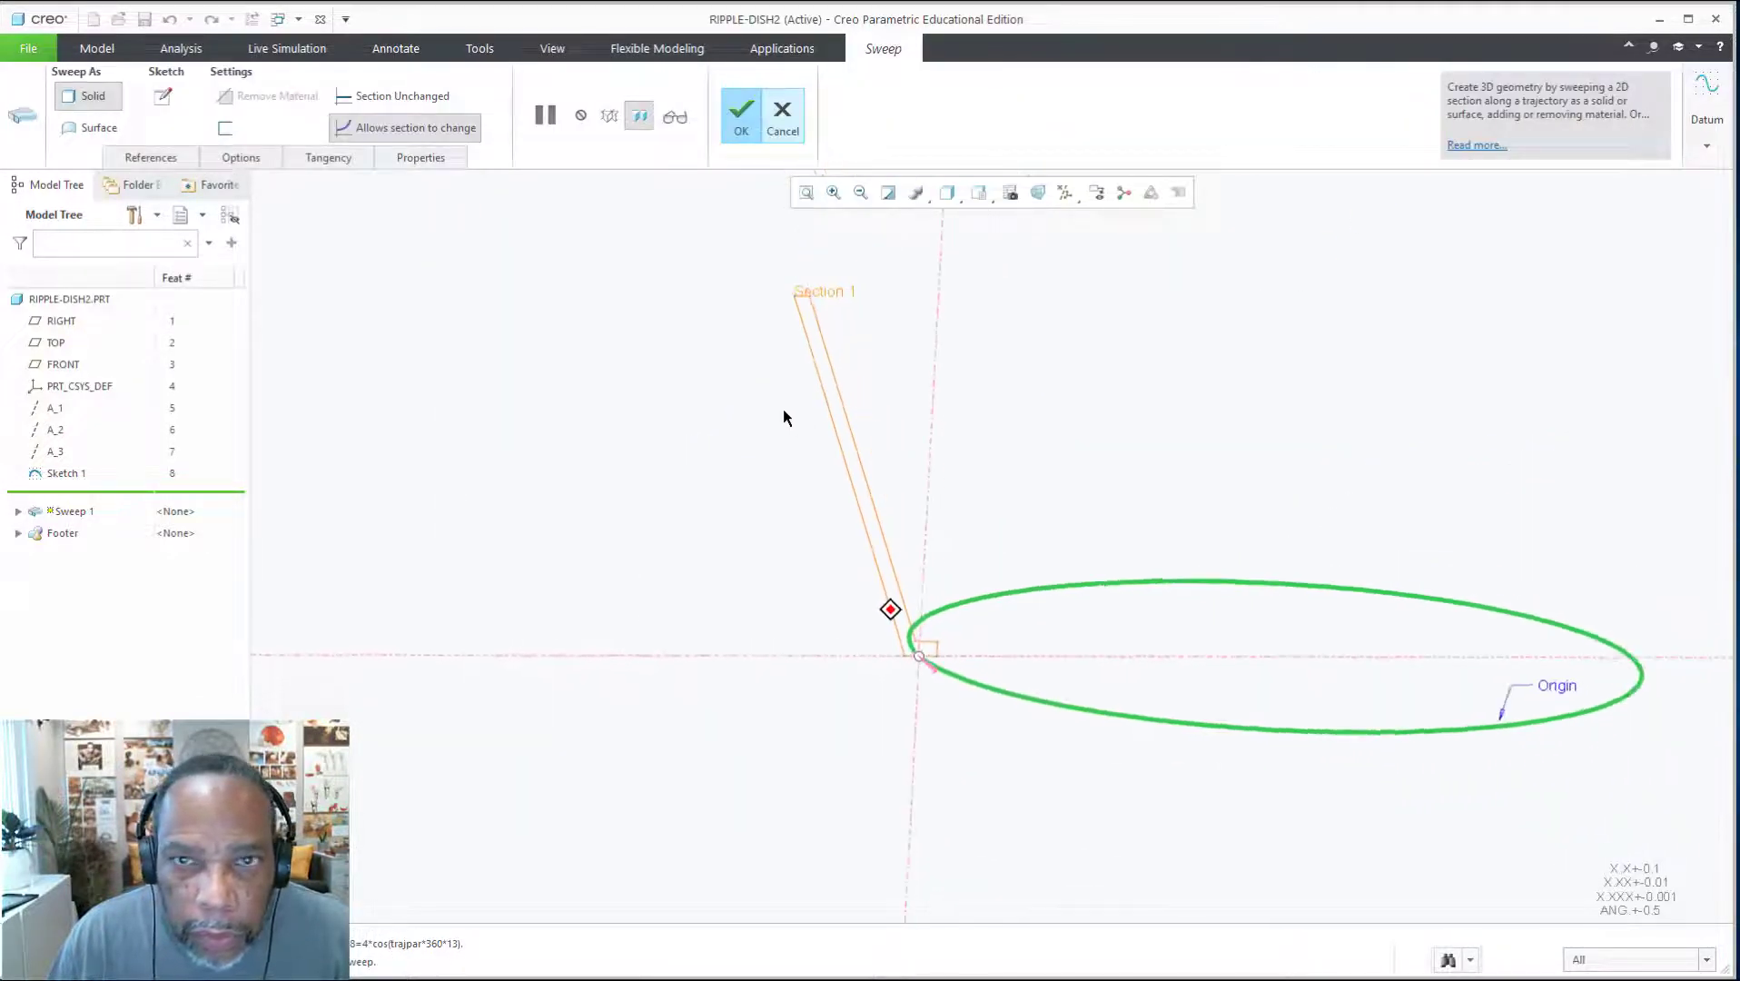
mouse_move(783, 409)
middle_mouse_down()
mouse_move(822, 516)
mouse_move(718, 434)
middle_mouse_up()
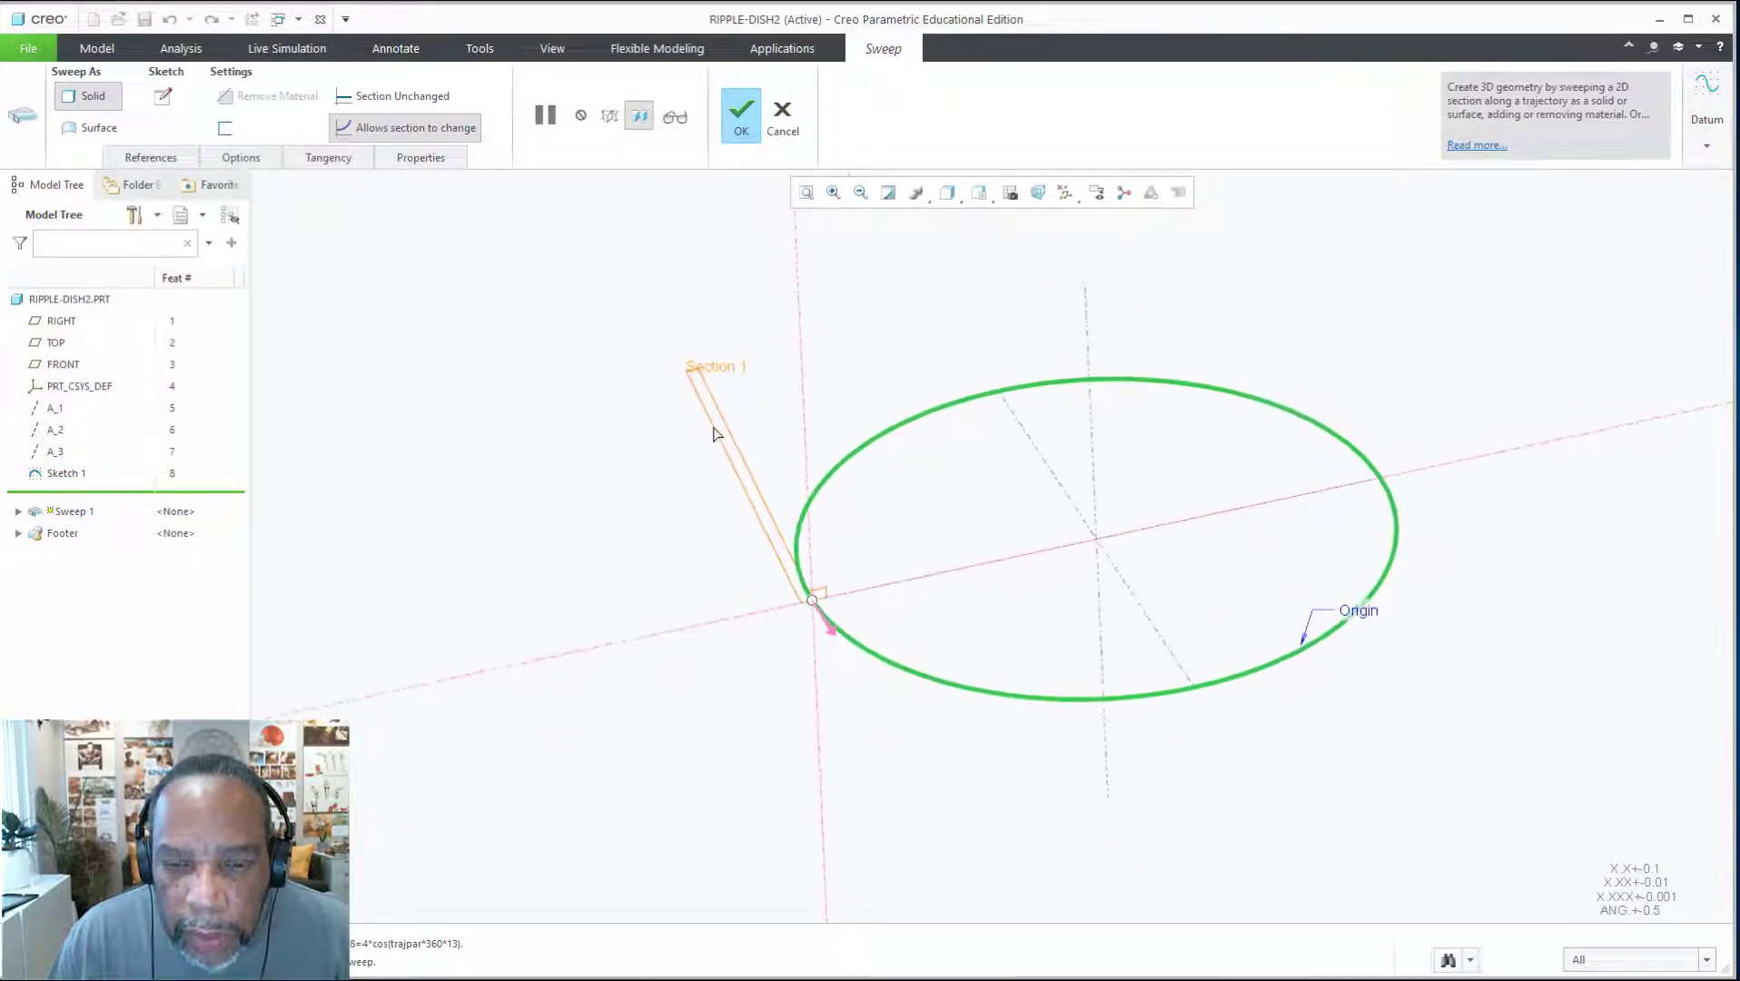
scroll(717, 434, "up", 3)
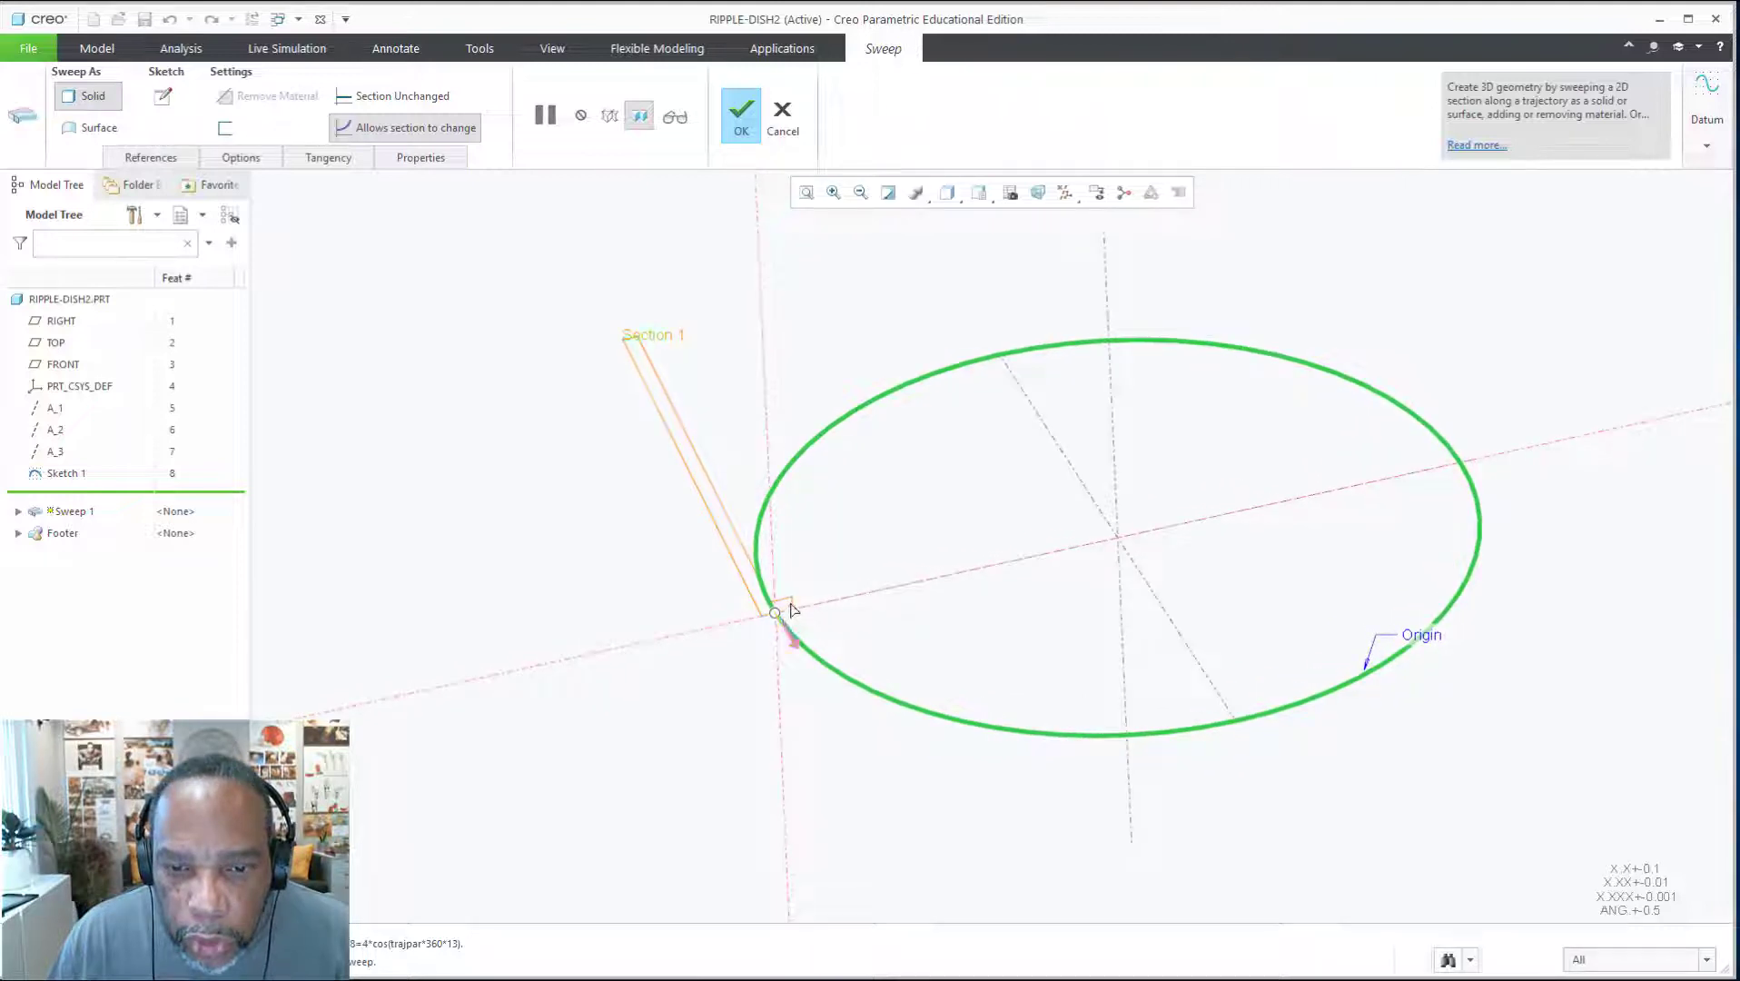
left_click(162, 99)
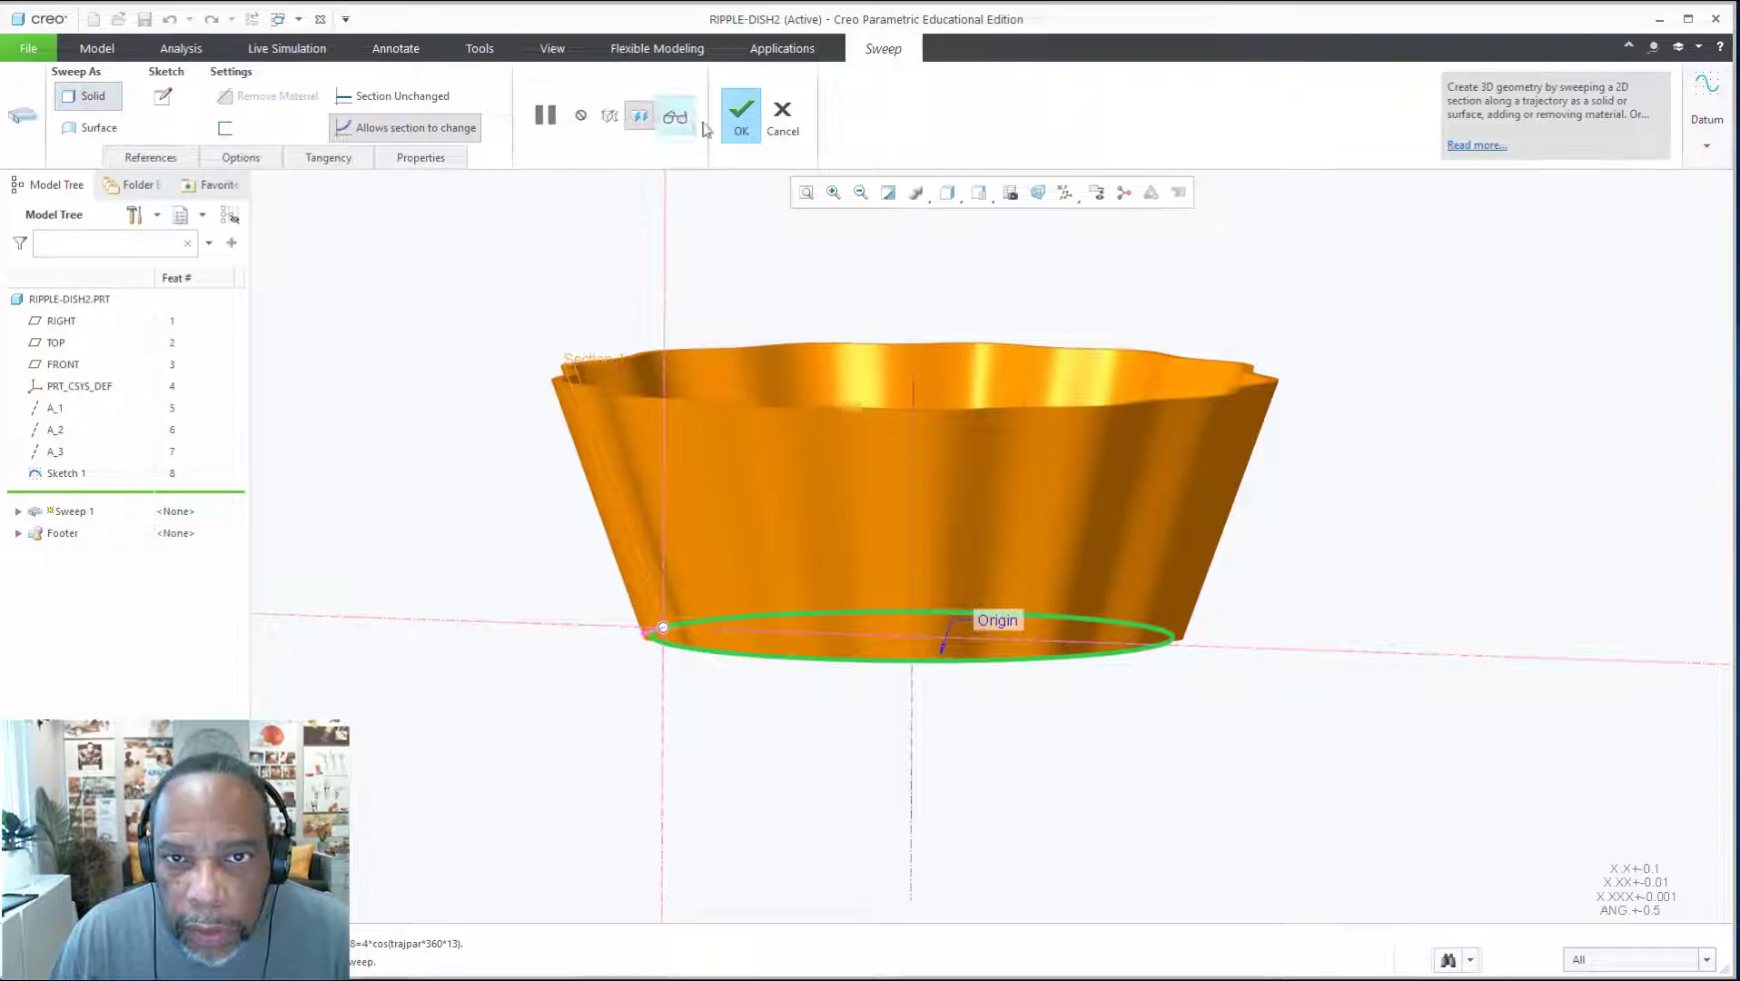
left_click(741, 127)
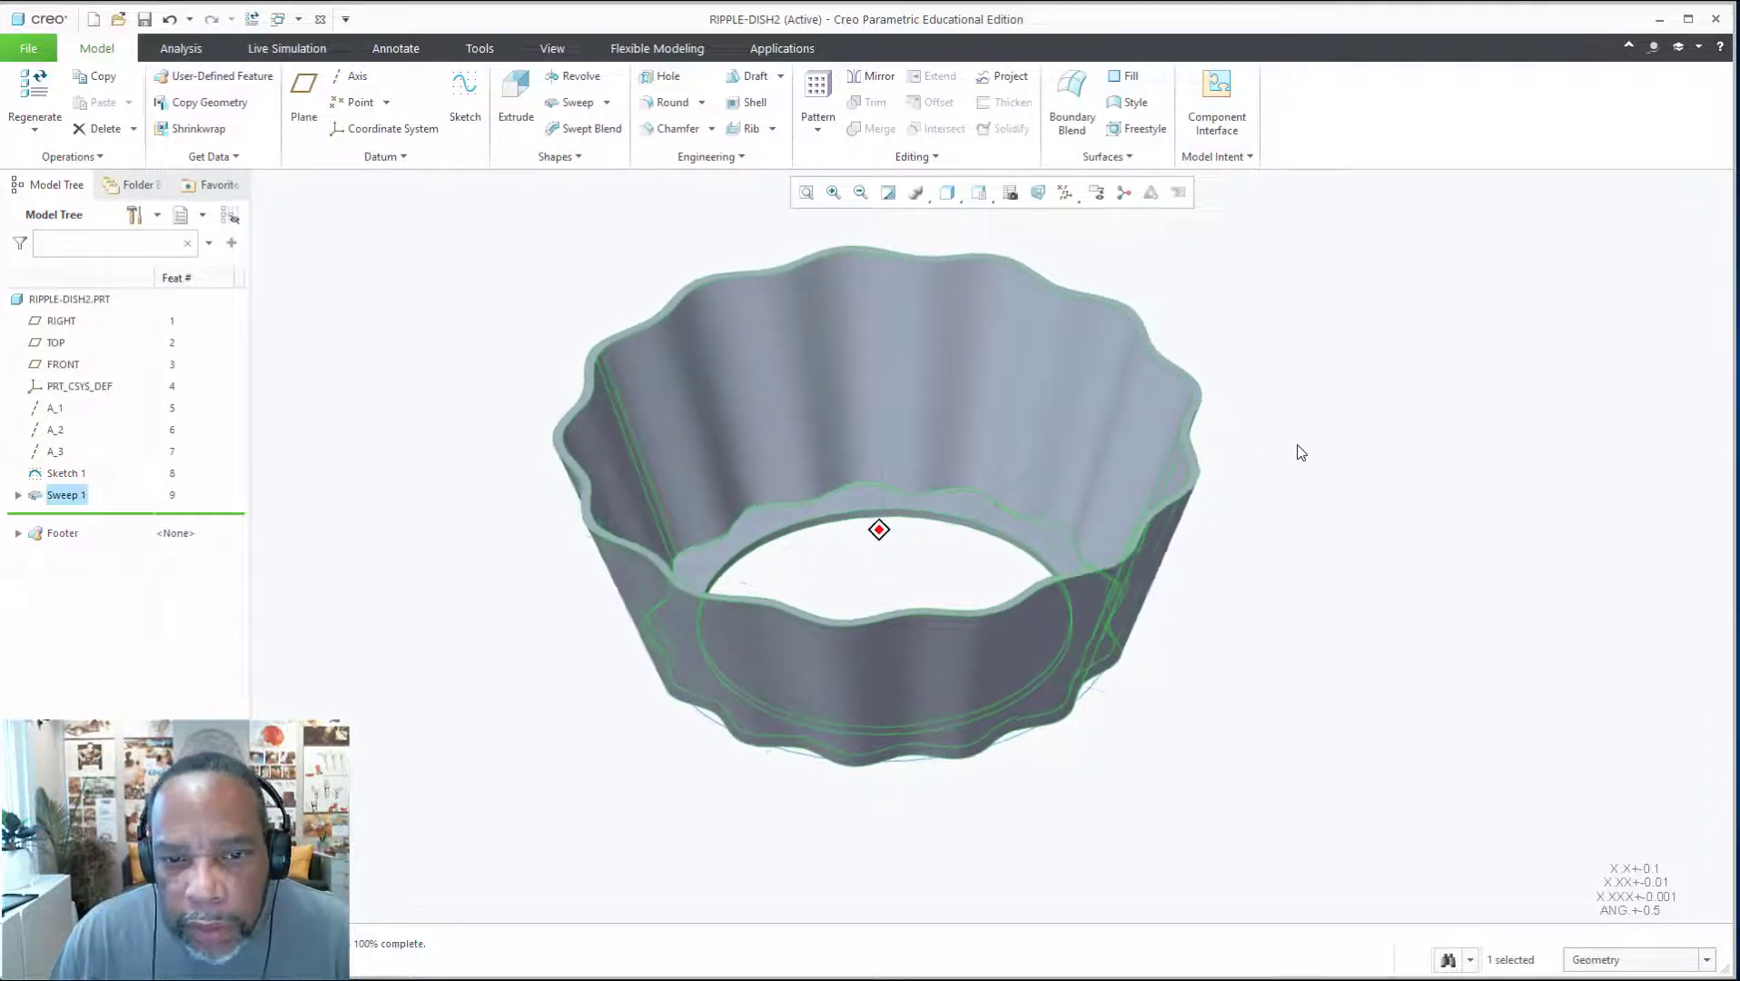
Sketch on the TOP plane, projecting the dish's inner bottom edge as a closed loop
left_click(1349, 430)
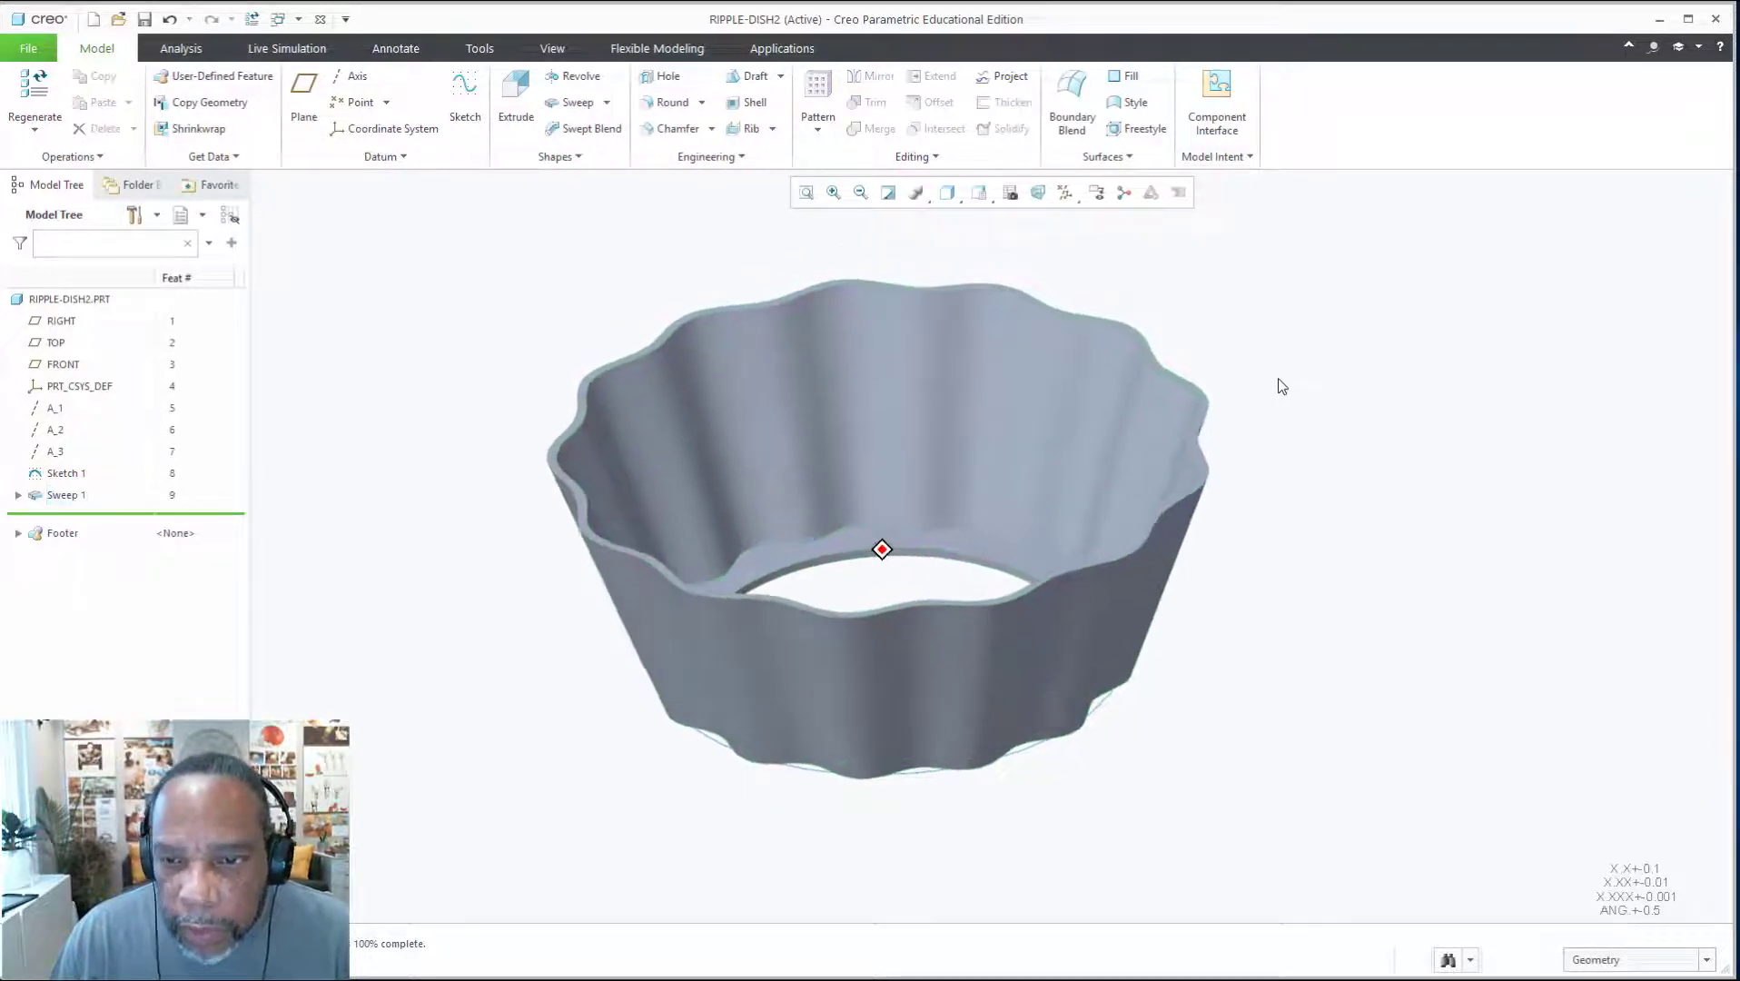
mouse_move(499, 315)
middle_mouse_down()
mouse_move(598, 287)
mouse_move(1033, 407)
mouse_move(893, 458)
mouse_move(795, 584)
mouse_move(823, 532)
middle_mouse_up()
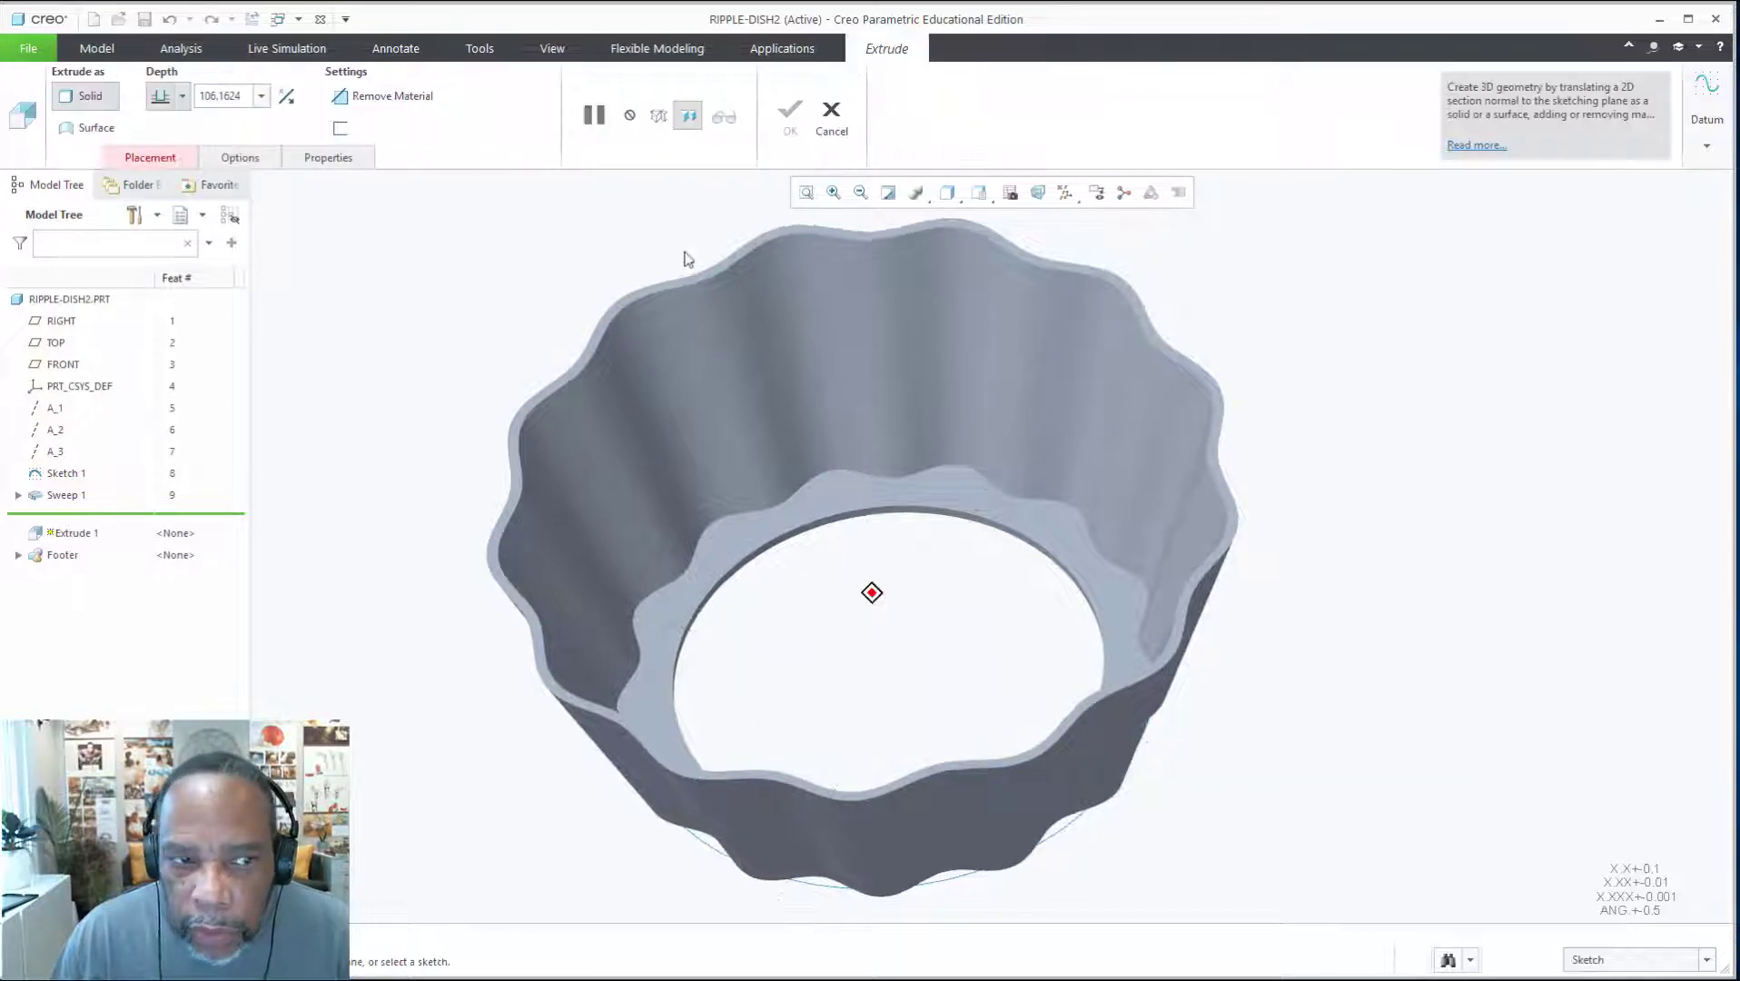
middle_click_drag(687, 298, 677, 304)
left_click(54, 343)
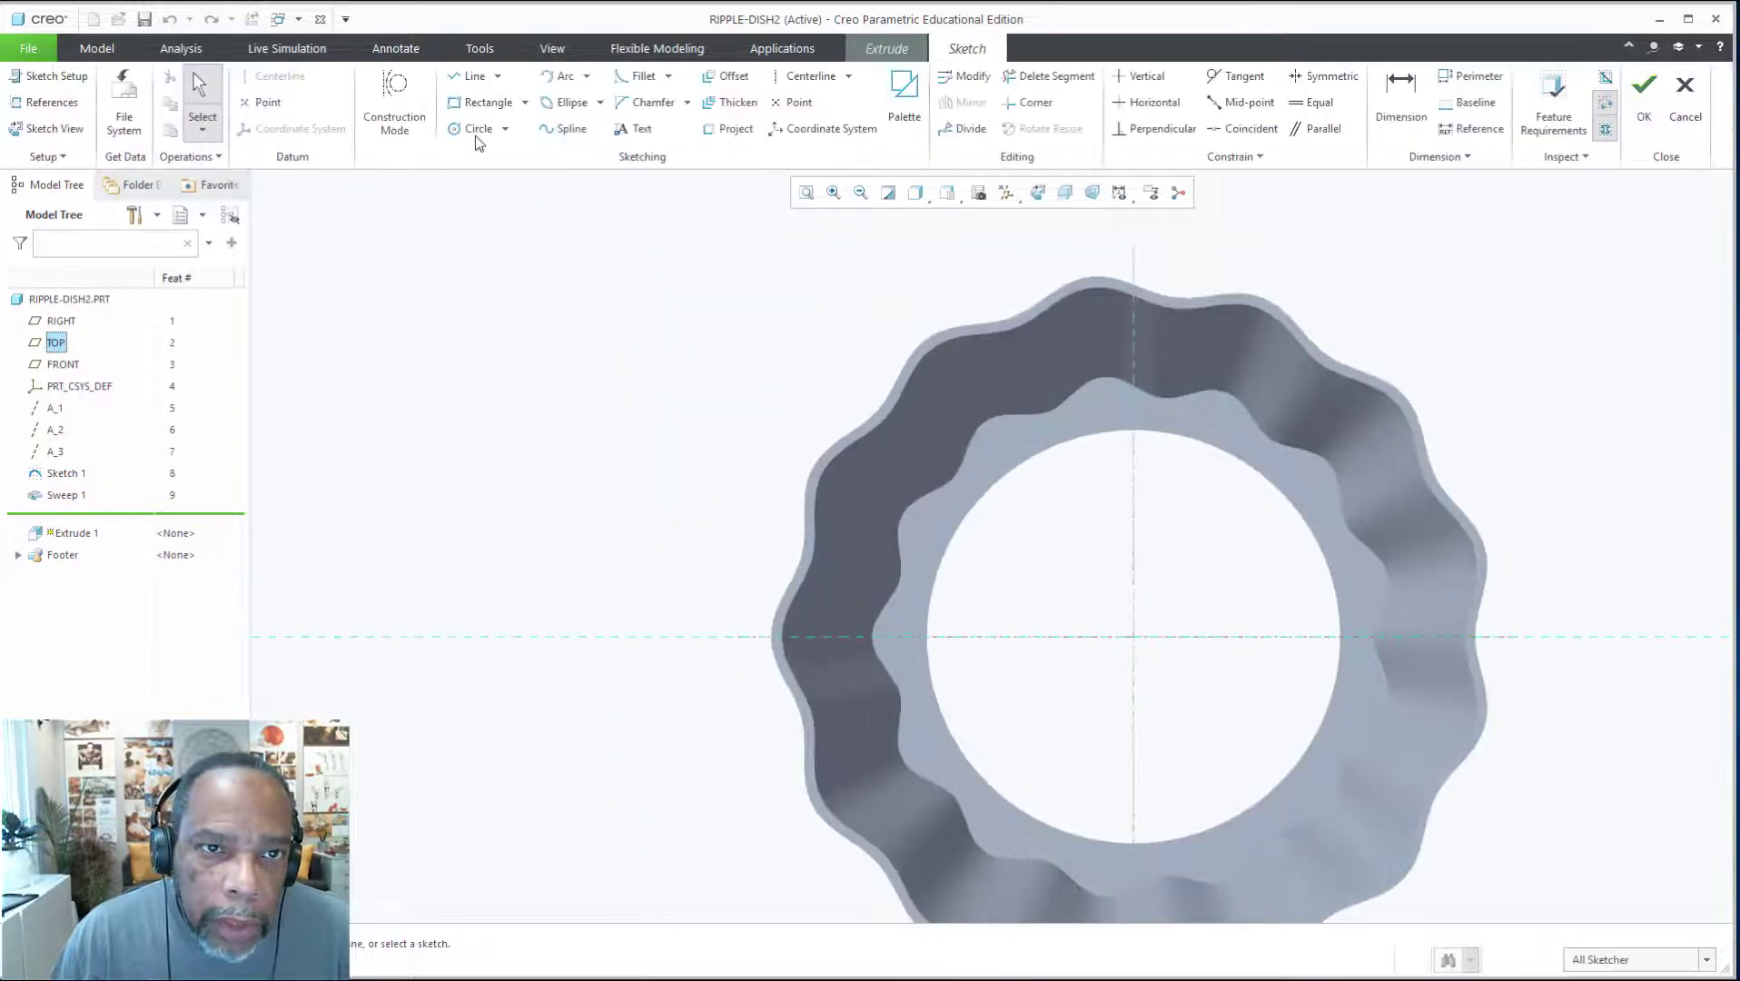
left_click(734, 128)
scroll(1286, 236, "up", 2)
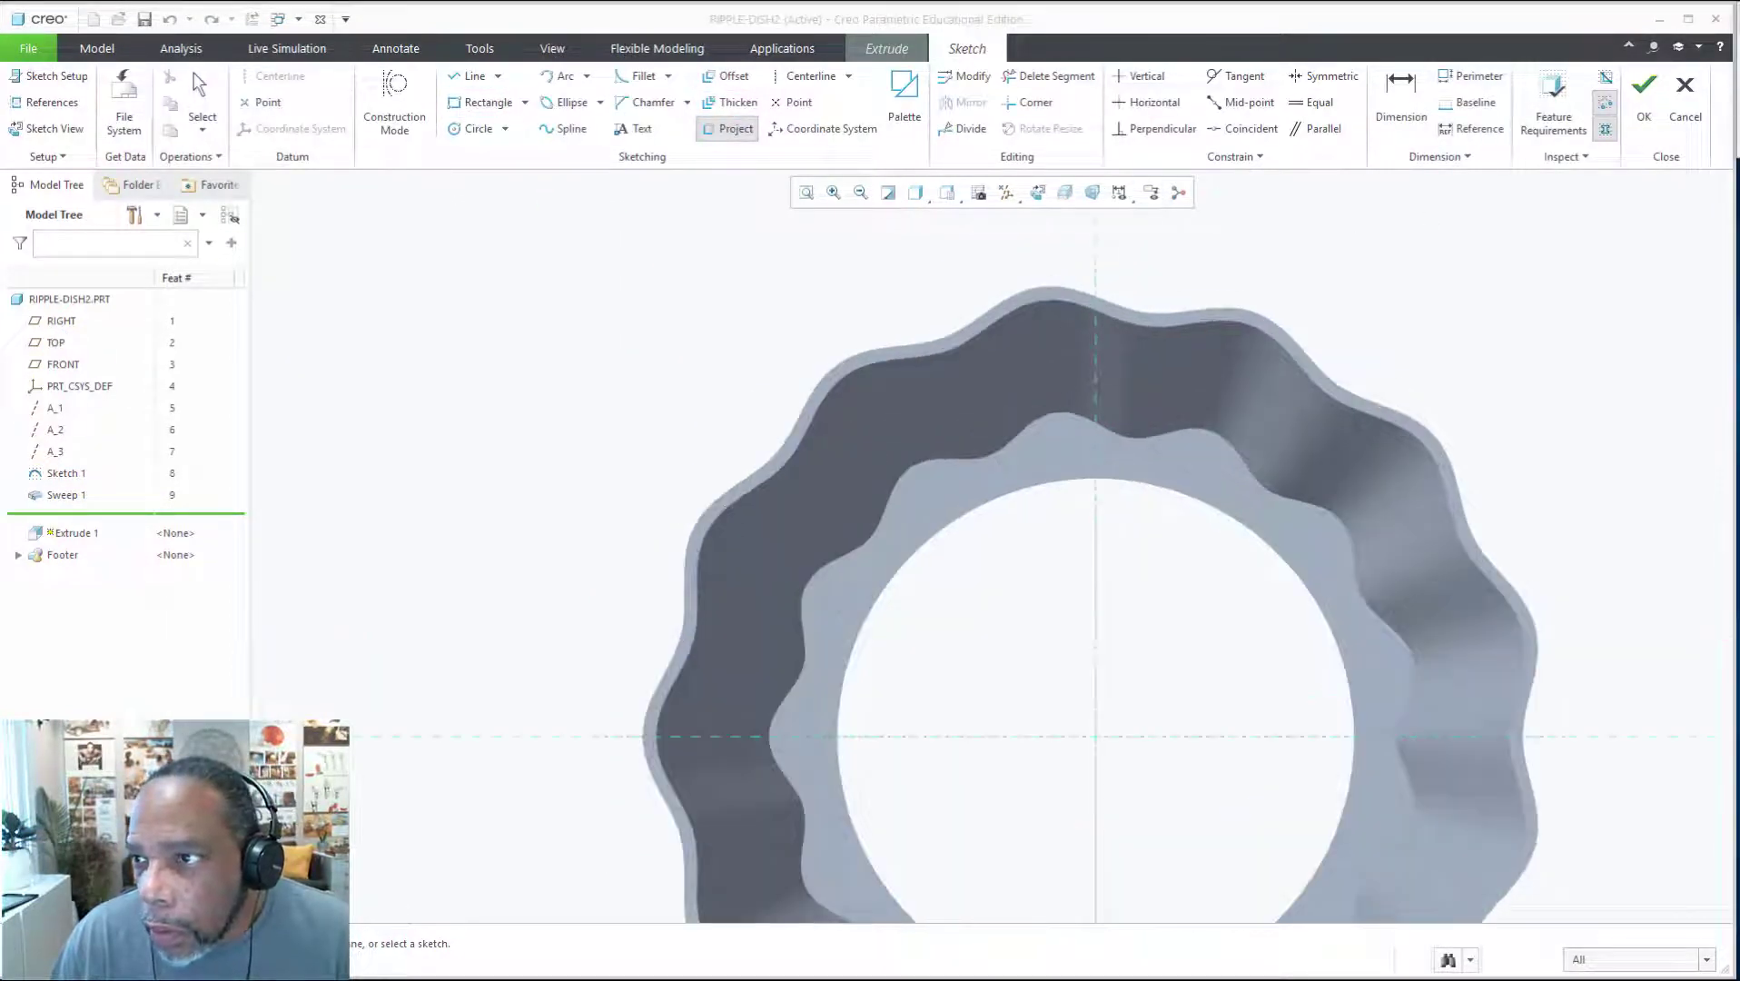
mouse_move(1000, 499)
middle_mouse_down()
mouse_move(1041, 543)
mouse_move(1039, 475)
mouse_move(1084, 476)
mouse_move(878, 739)
mouse_move(926, 754)
middle_mouse_up()
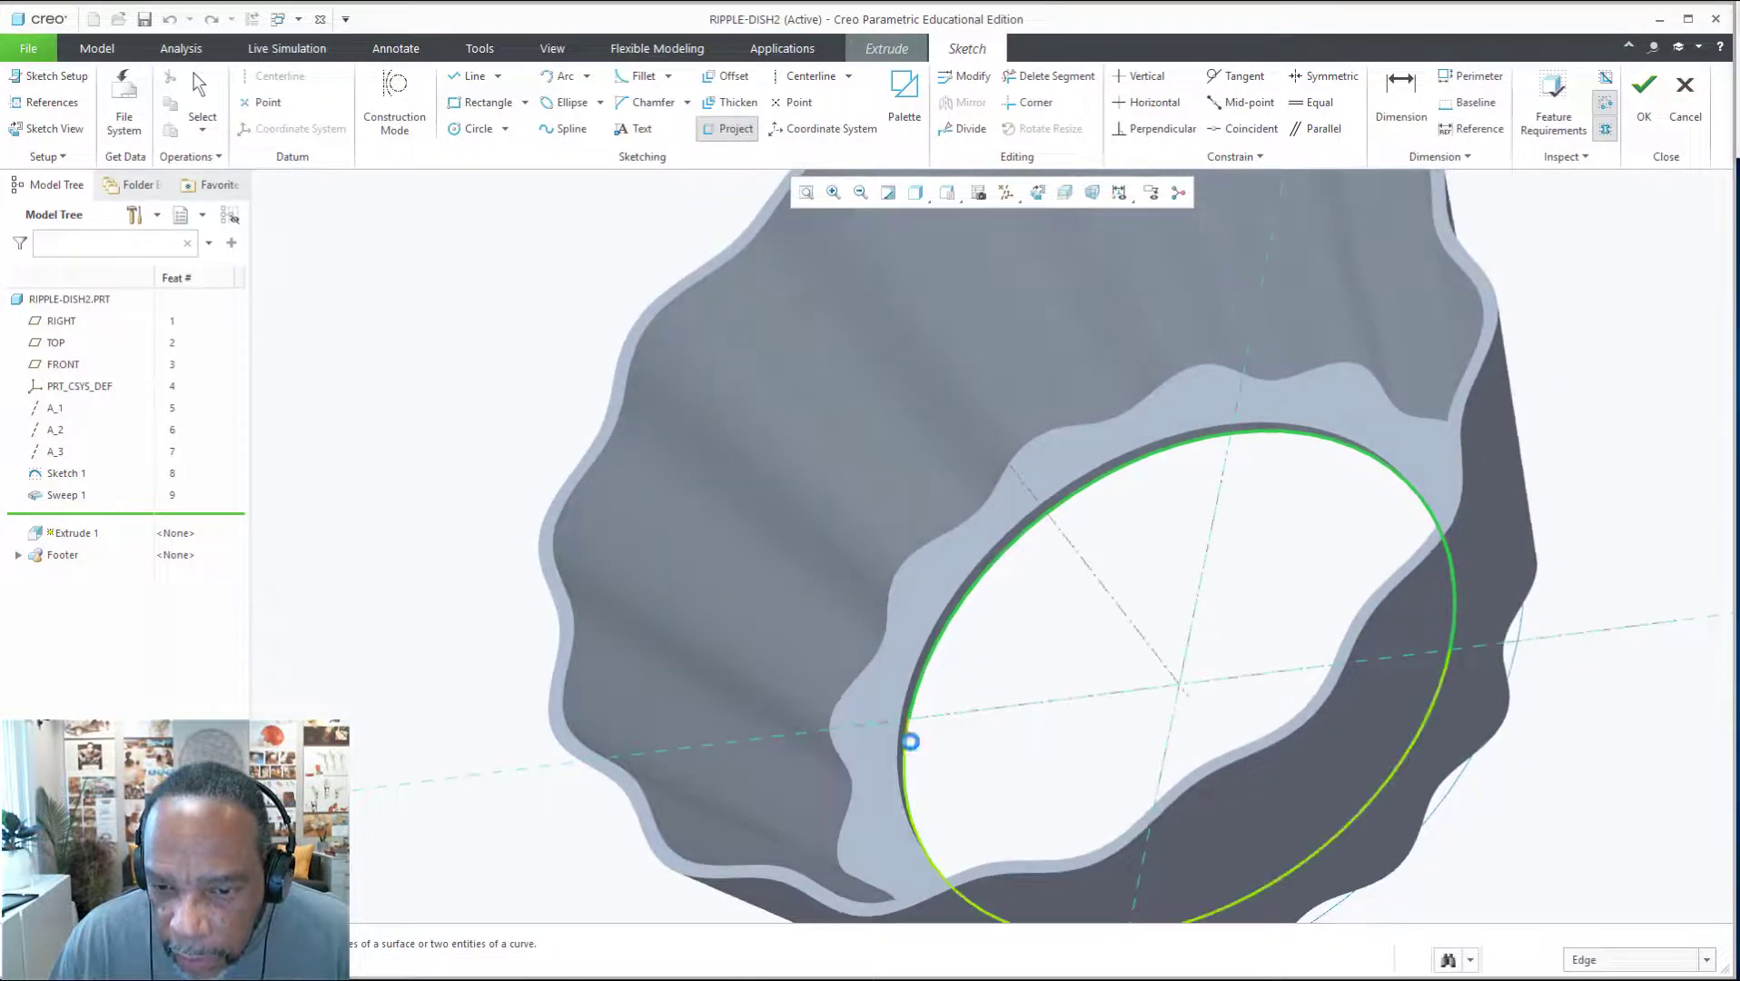
left_click(912, 741)
left_click(944, 547)
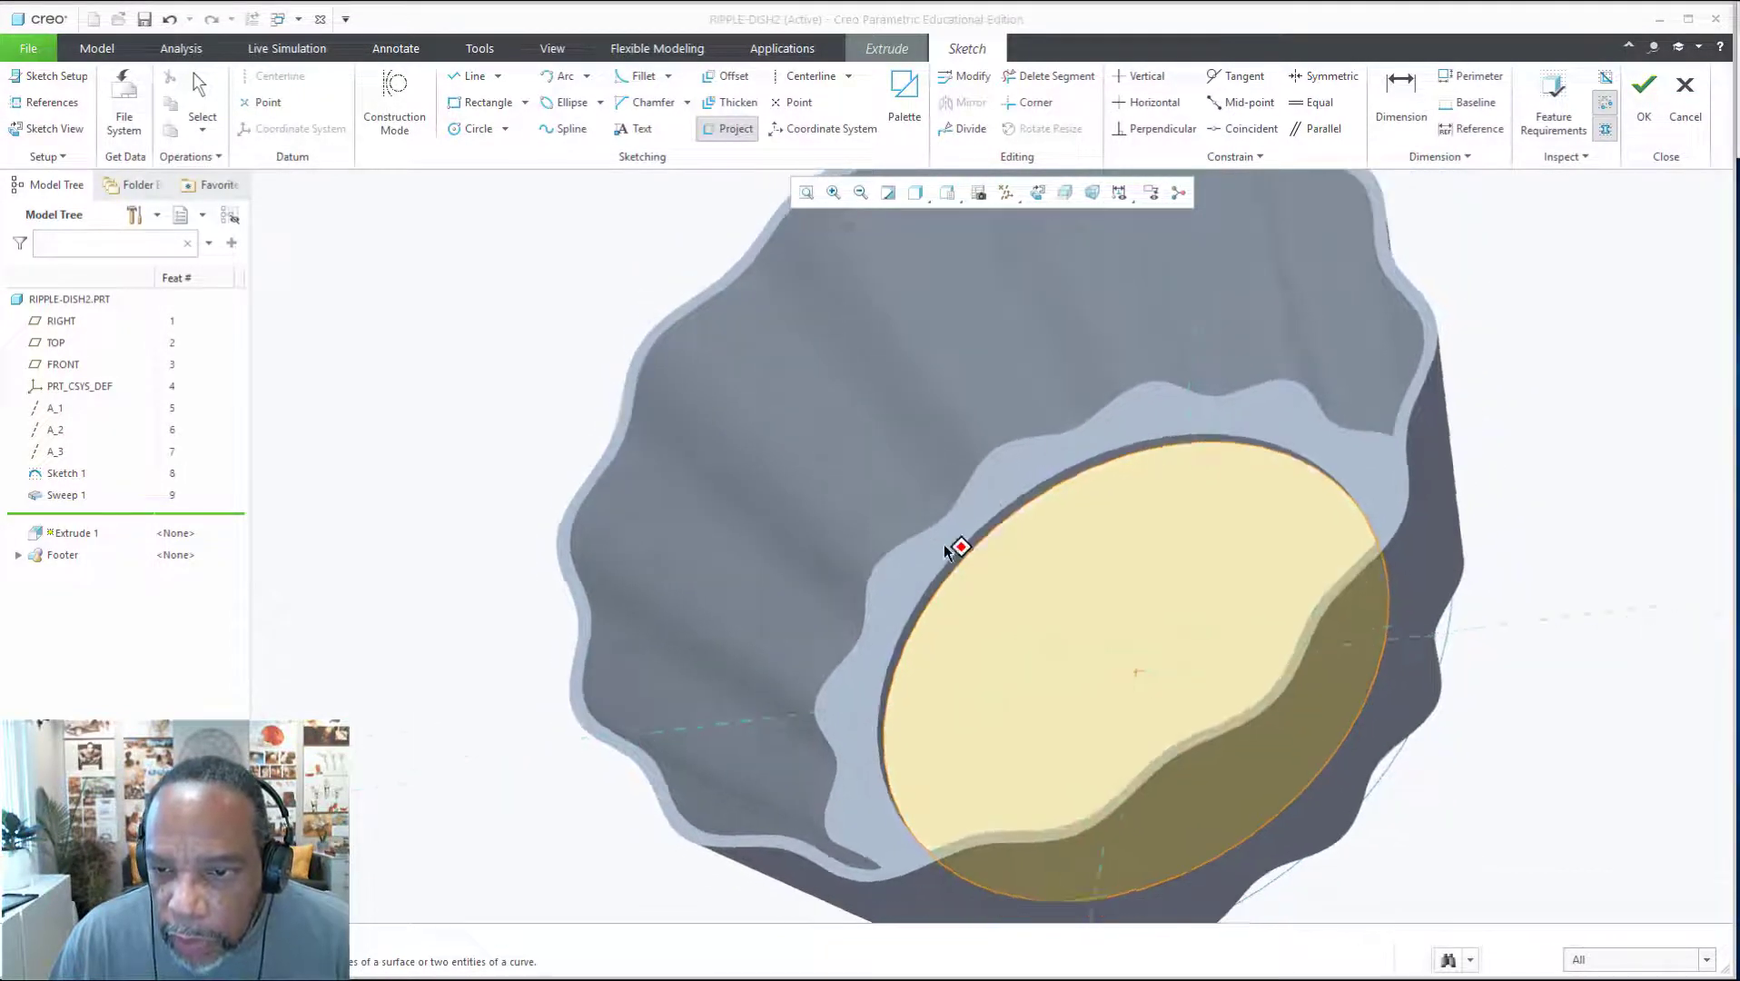
middle_click_drag(943, 551, 1290, 390)
middle_click(1134, 274)
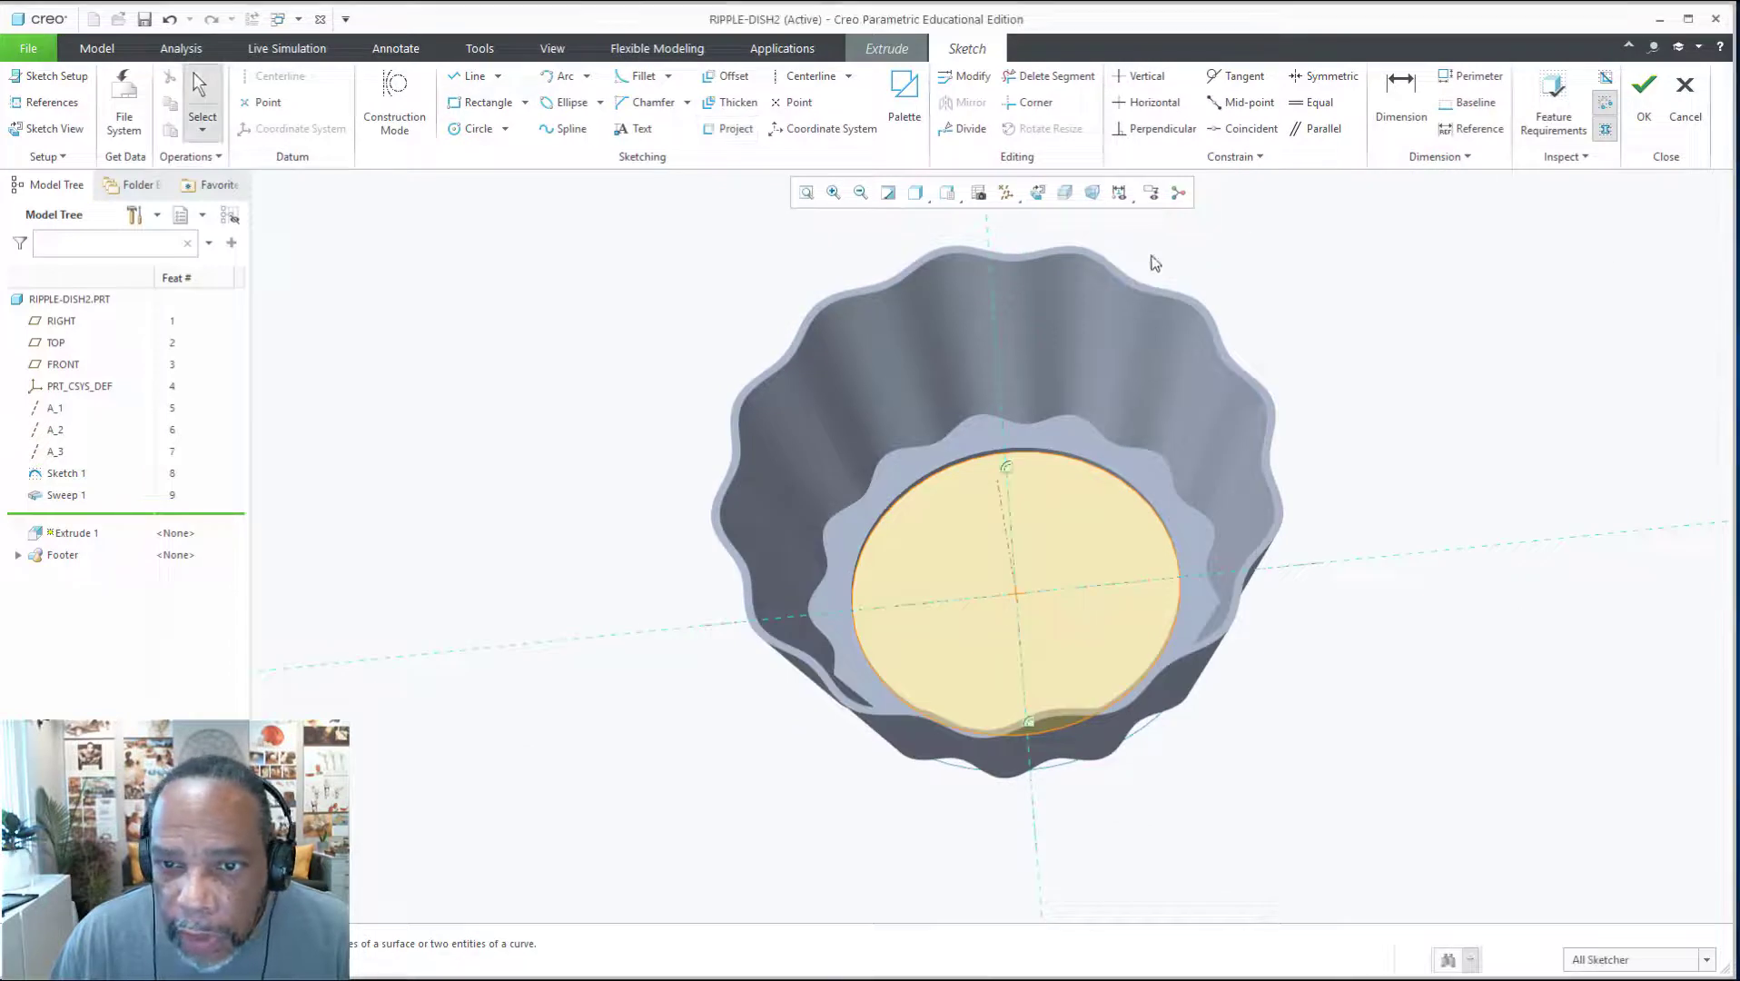
middle_click_drag(666, 361, 815, 331)
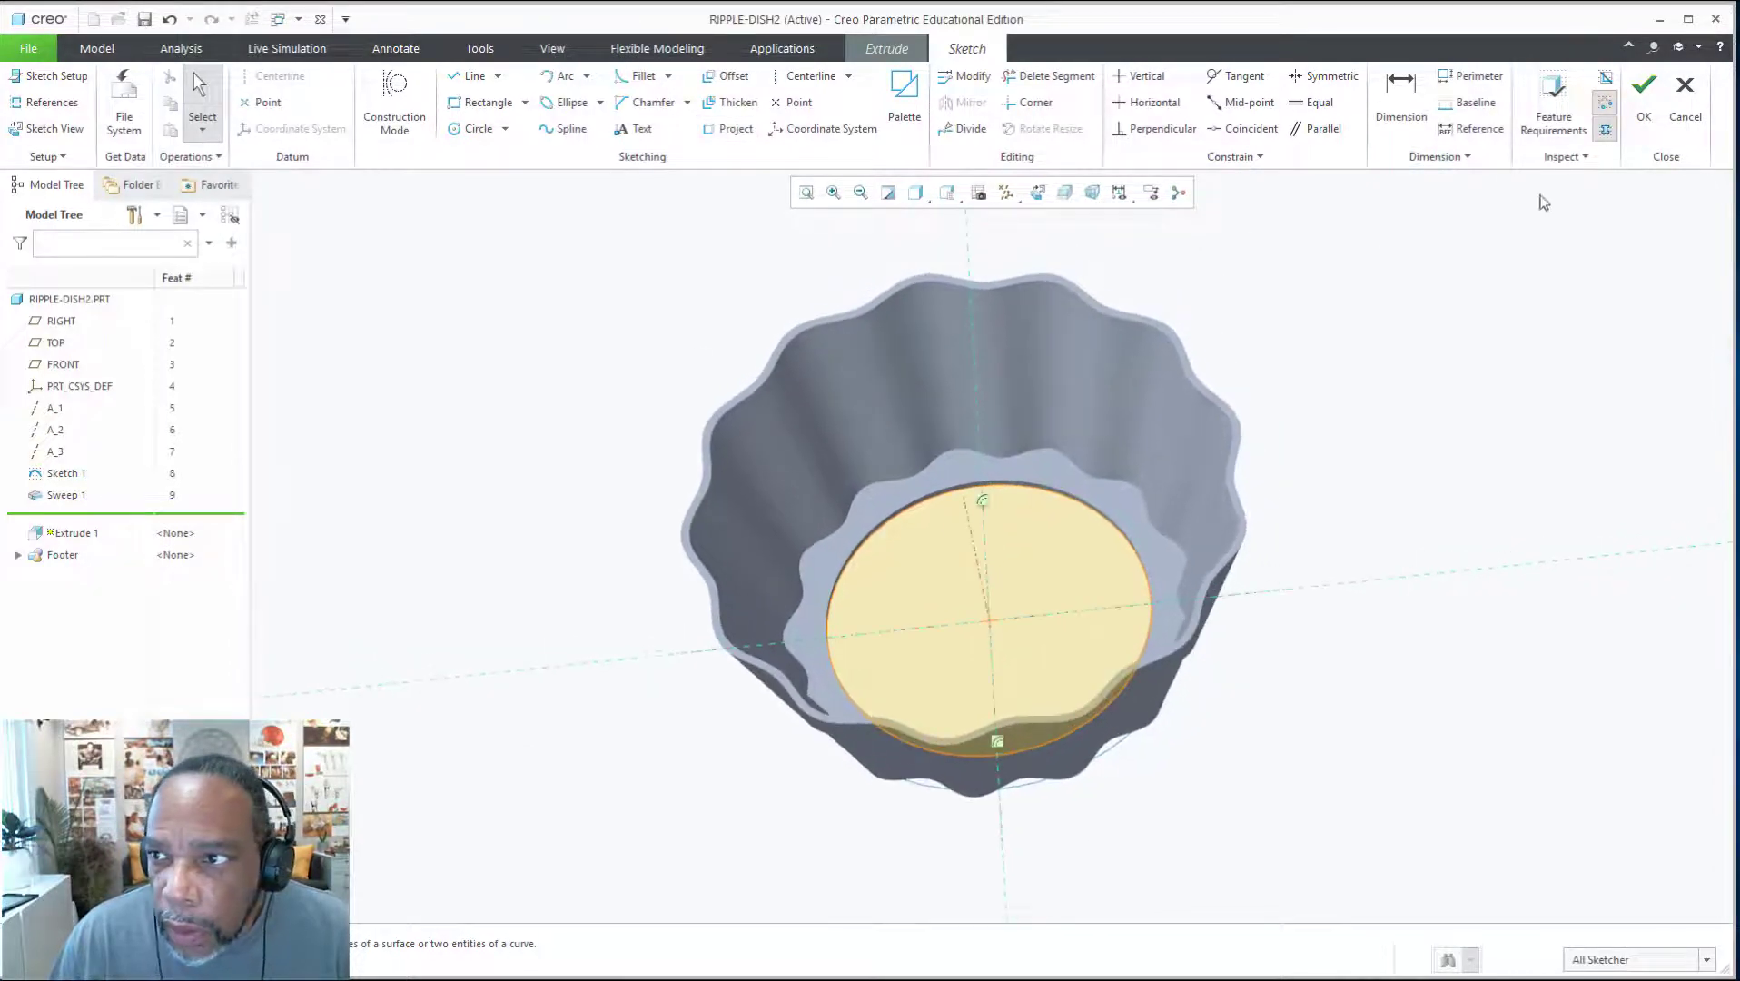
left_click(1643, 96)
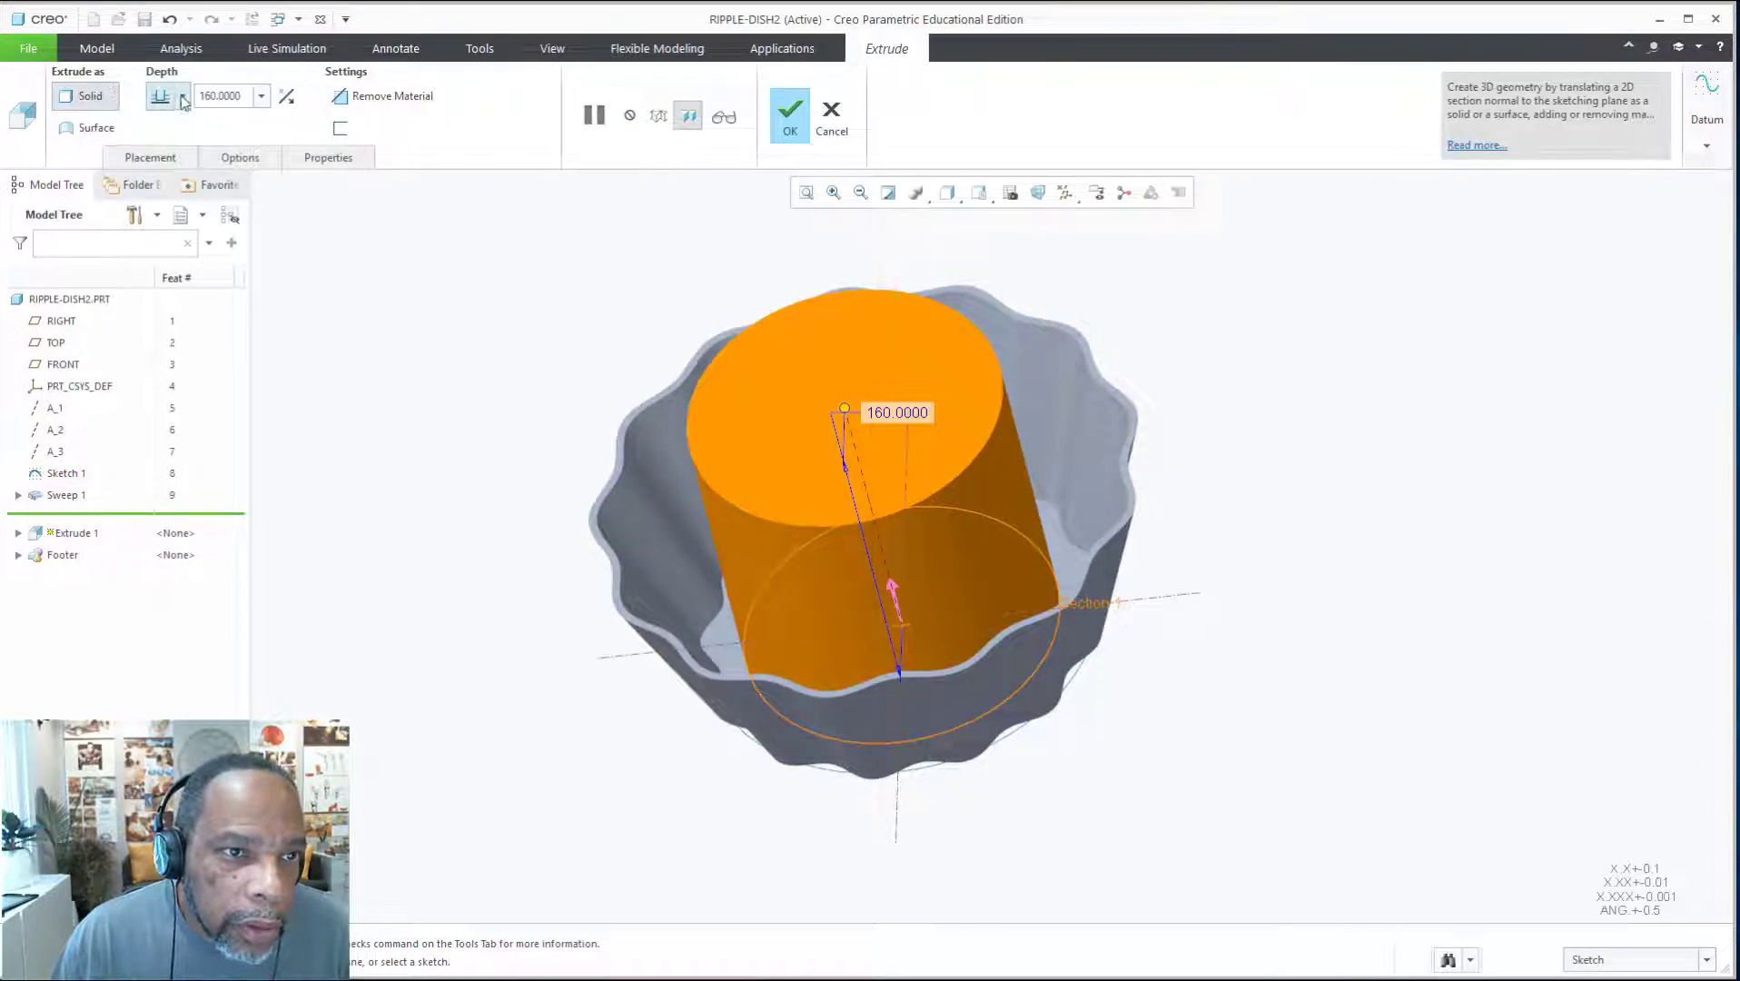
Extrude the bottom loop To Selected up to the dish surface, creating Extrude 1
left_click(183, 97)
left_click(161, 276)
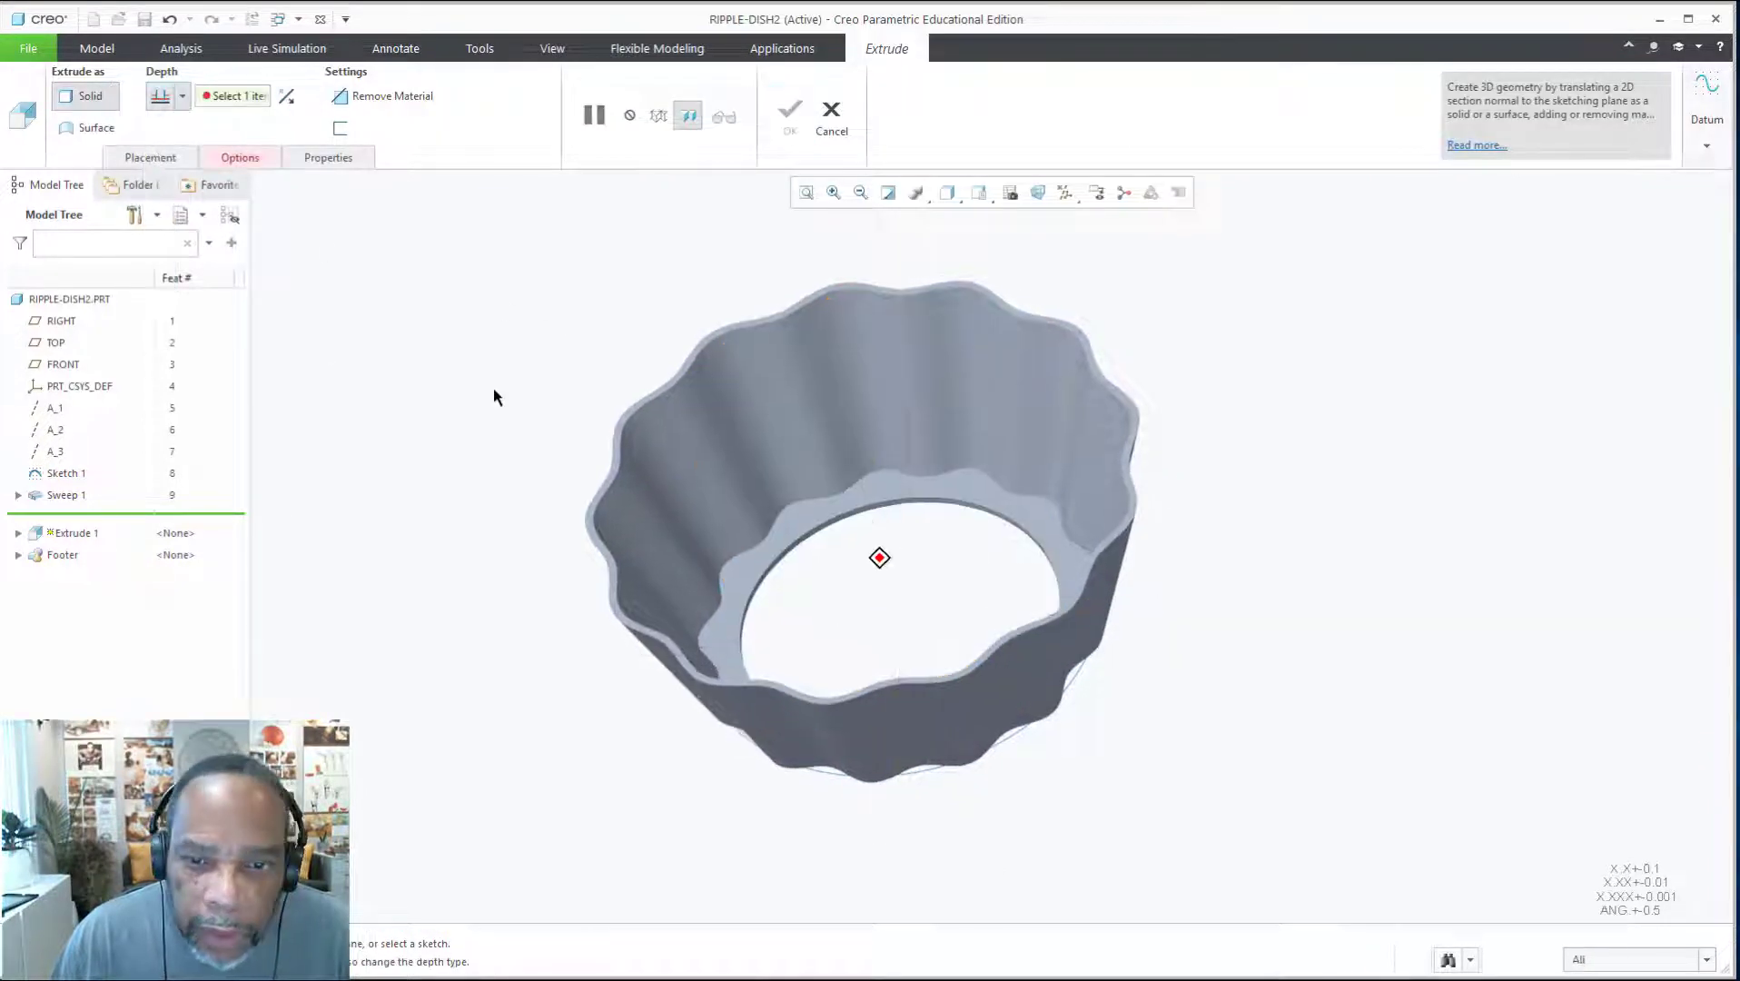
middle_click_drag(606, 435, 788, 496)
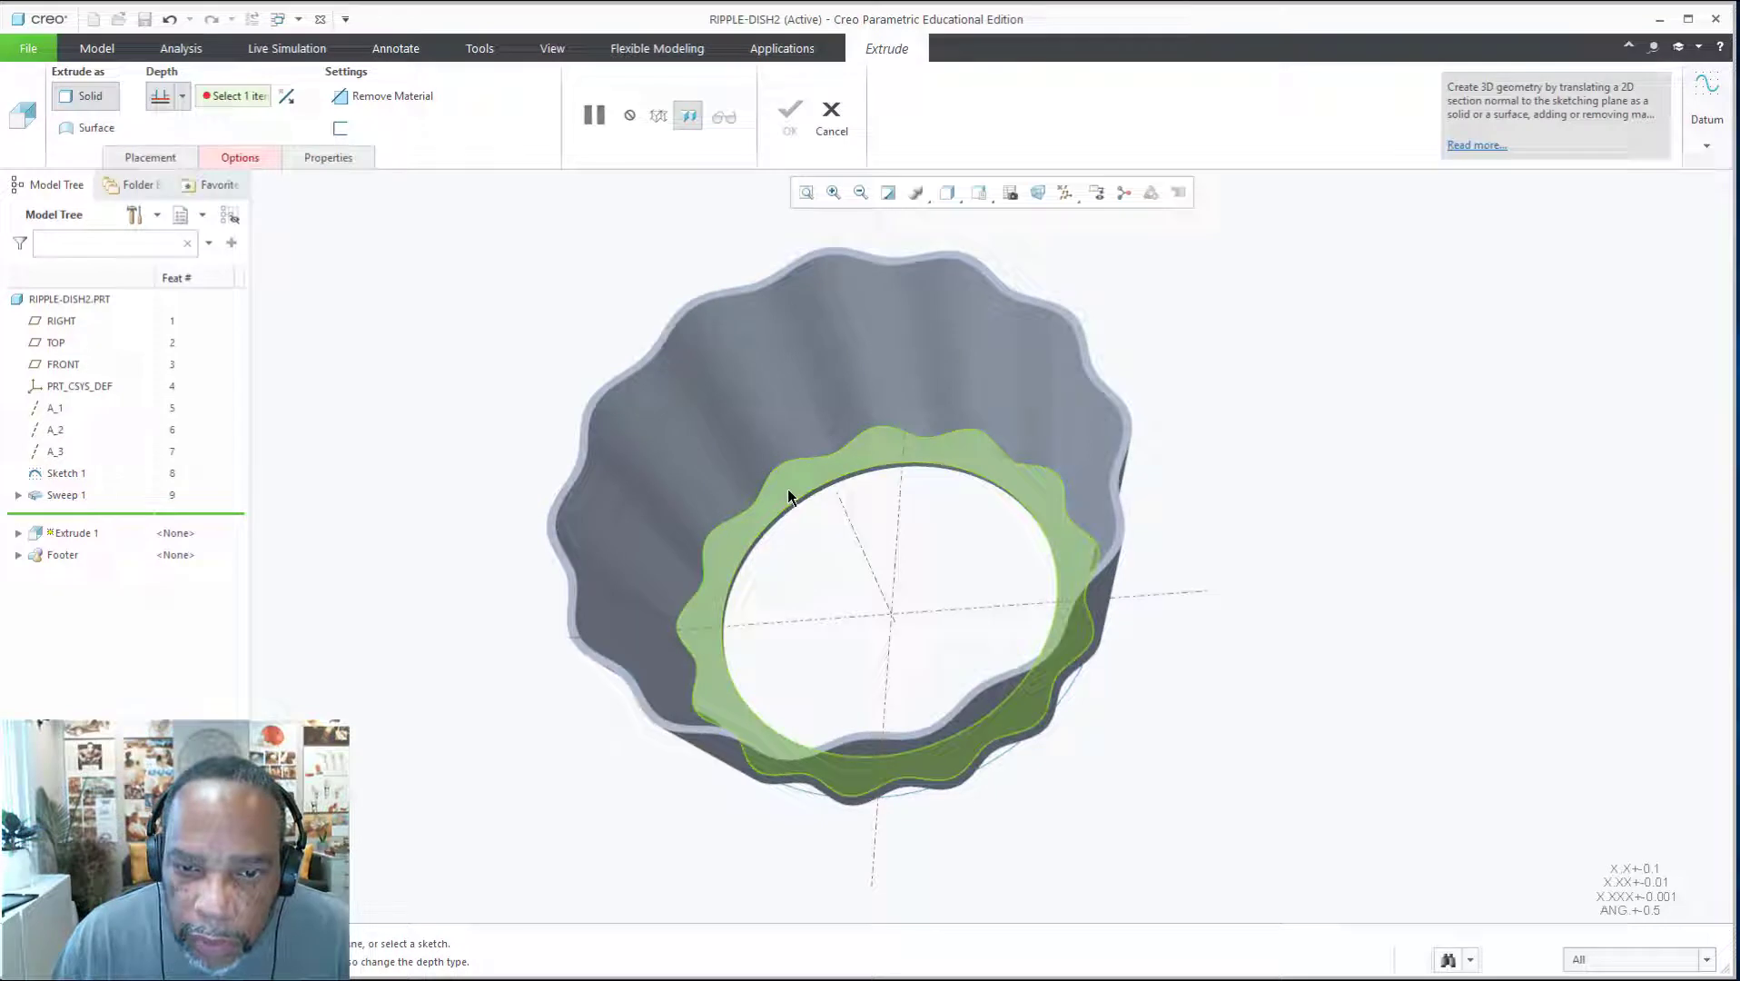
left_click(788, 496)
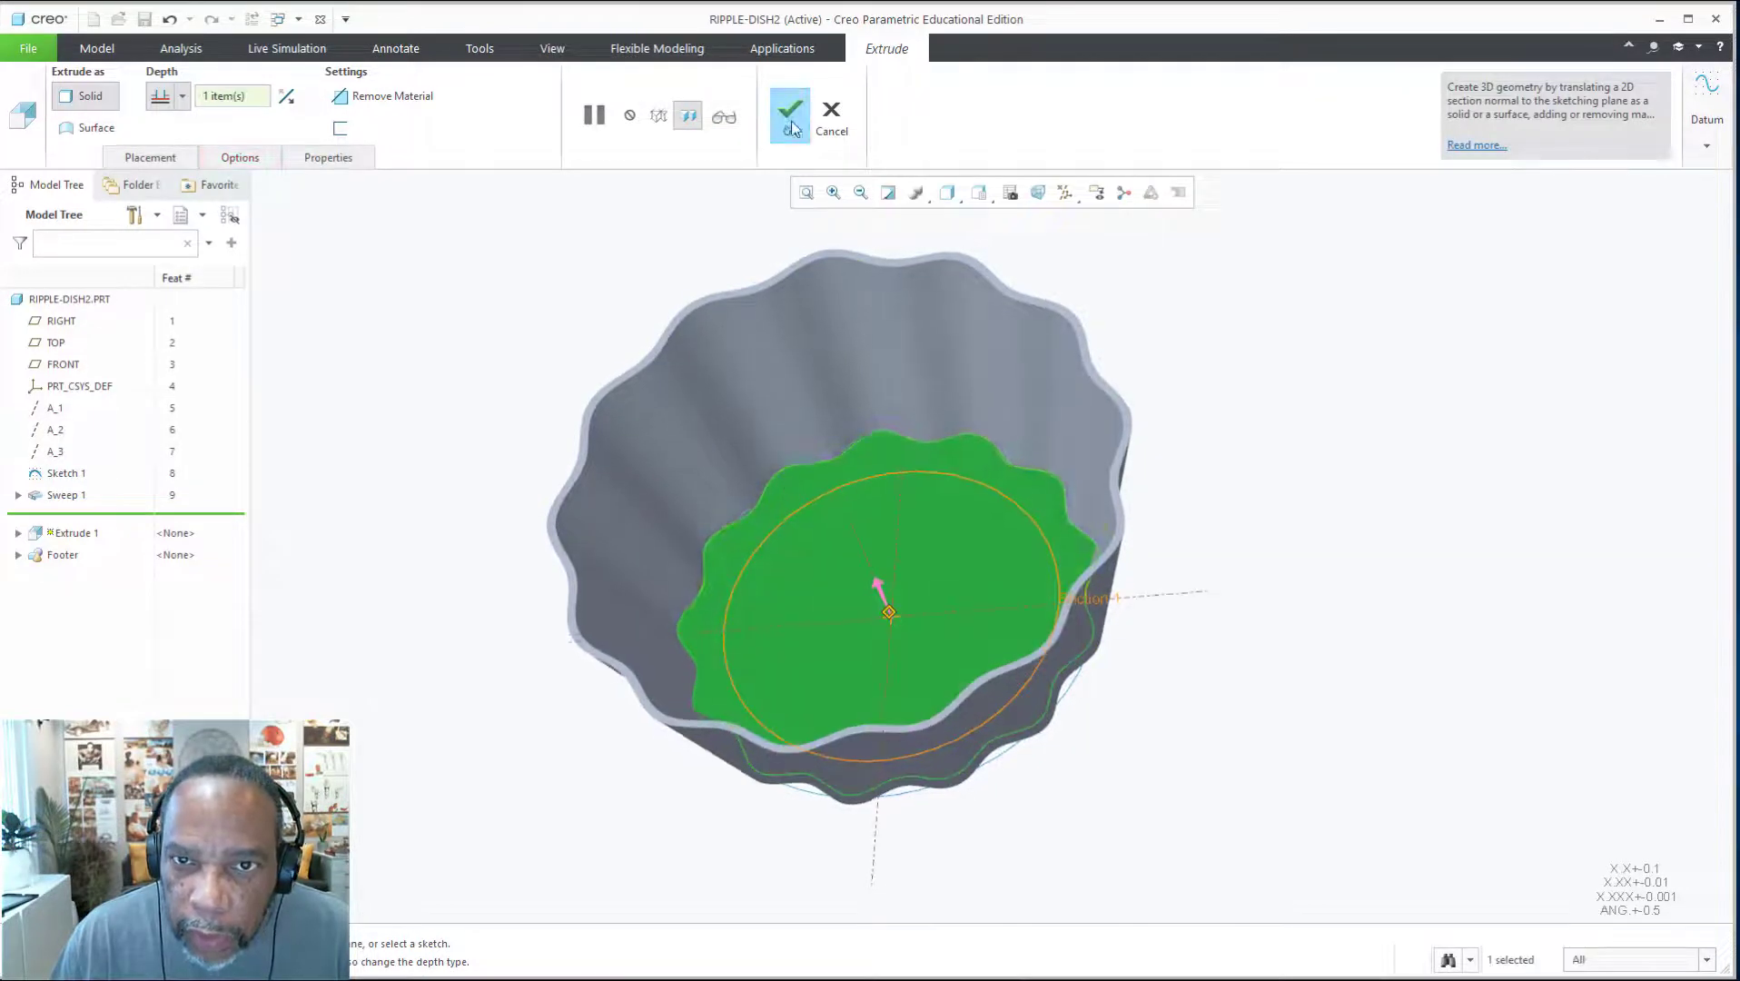
left_click(789, 125)
middle_click_drag(866, 367, 1270, 508)
left_click(1294, 467)
scroll(1181, 382, "up", 2)
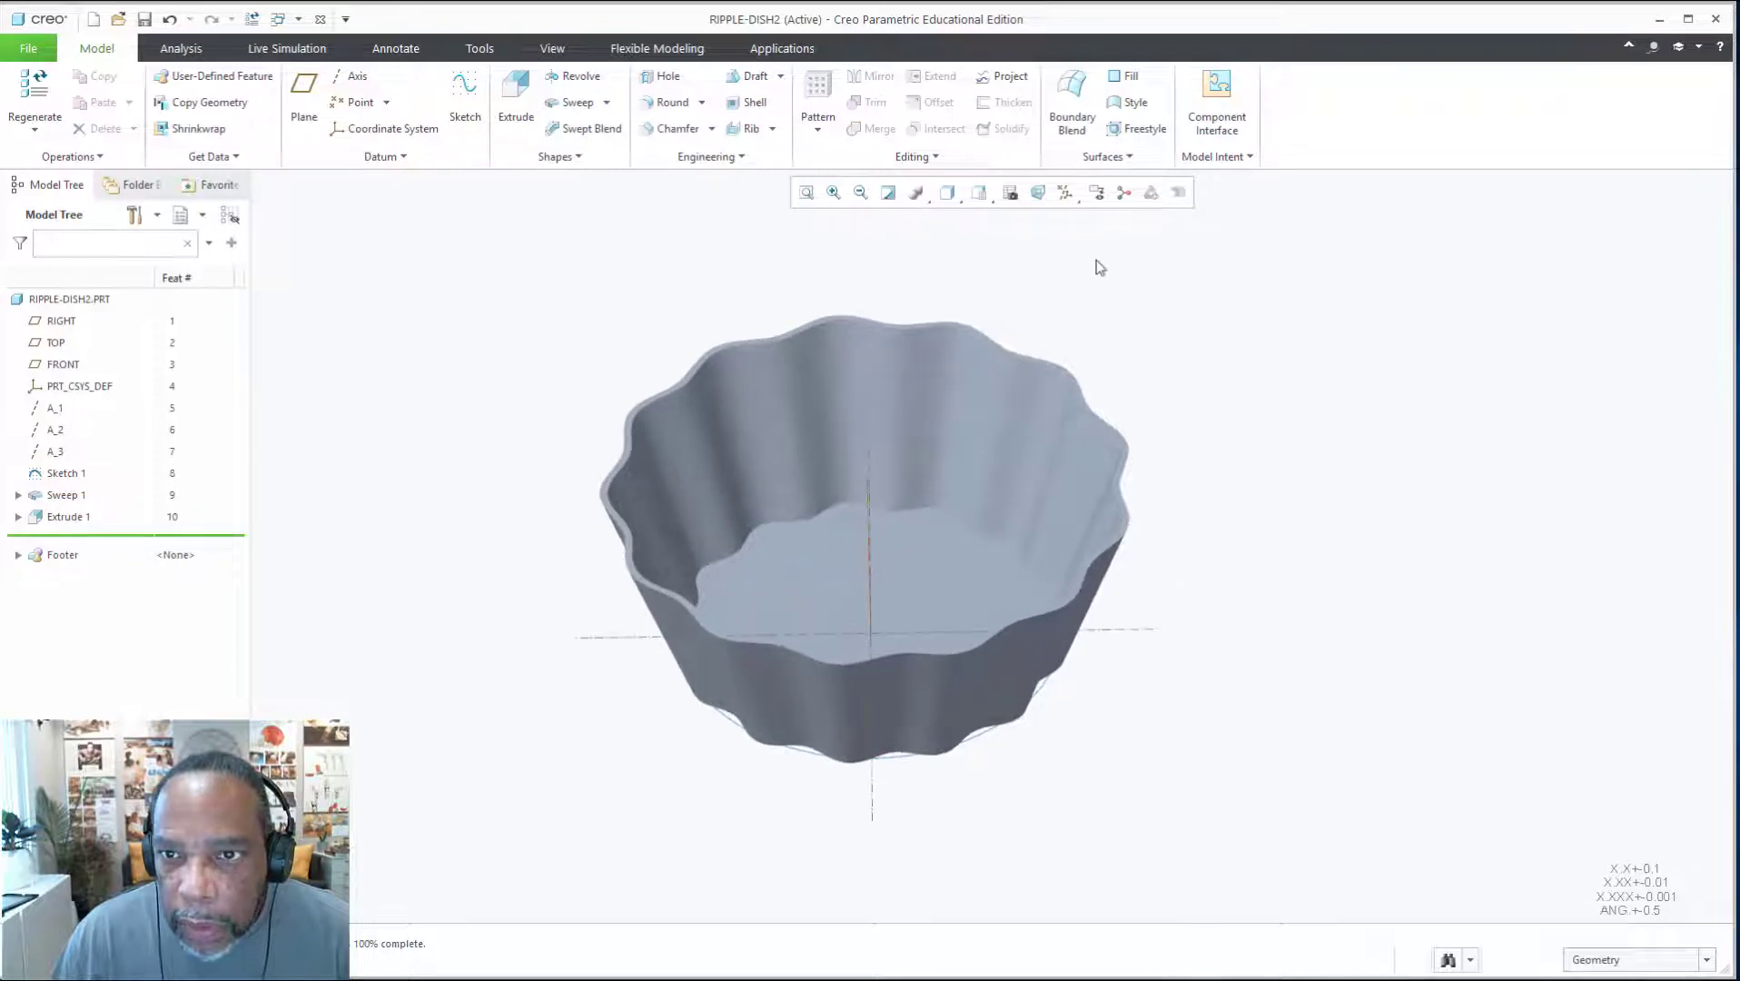
left_click(1068, 193)
Hide the datum axes and round the dish's outer bottom edge to radius 6
left_click(1018, 241)
middle_click_drag(1261, 383, 490, 275)
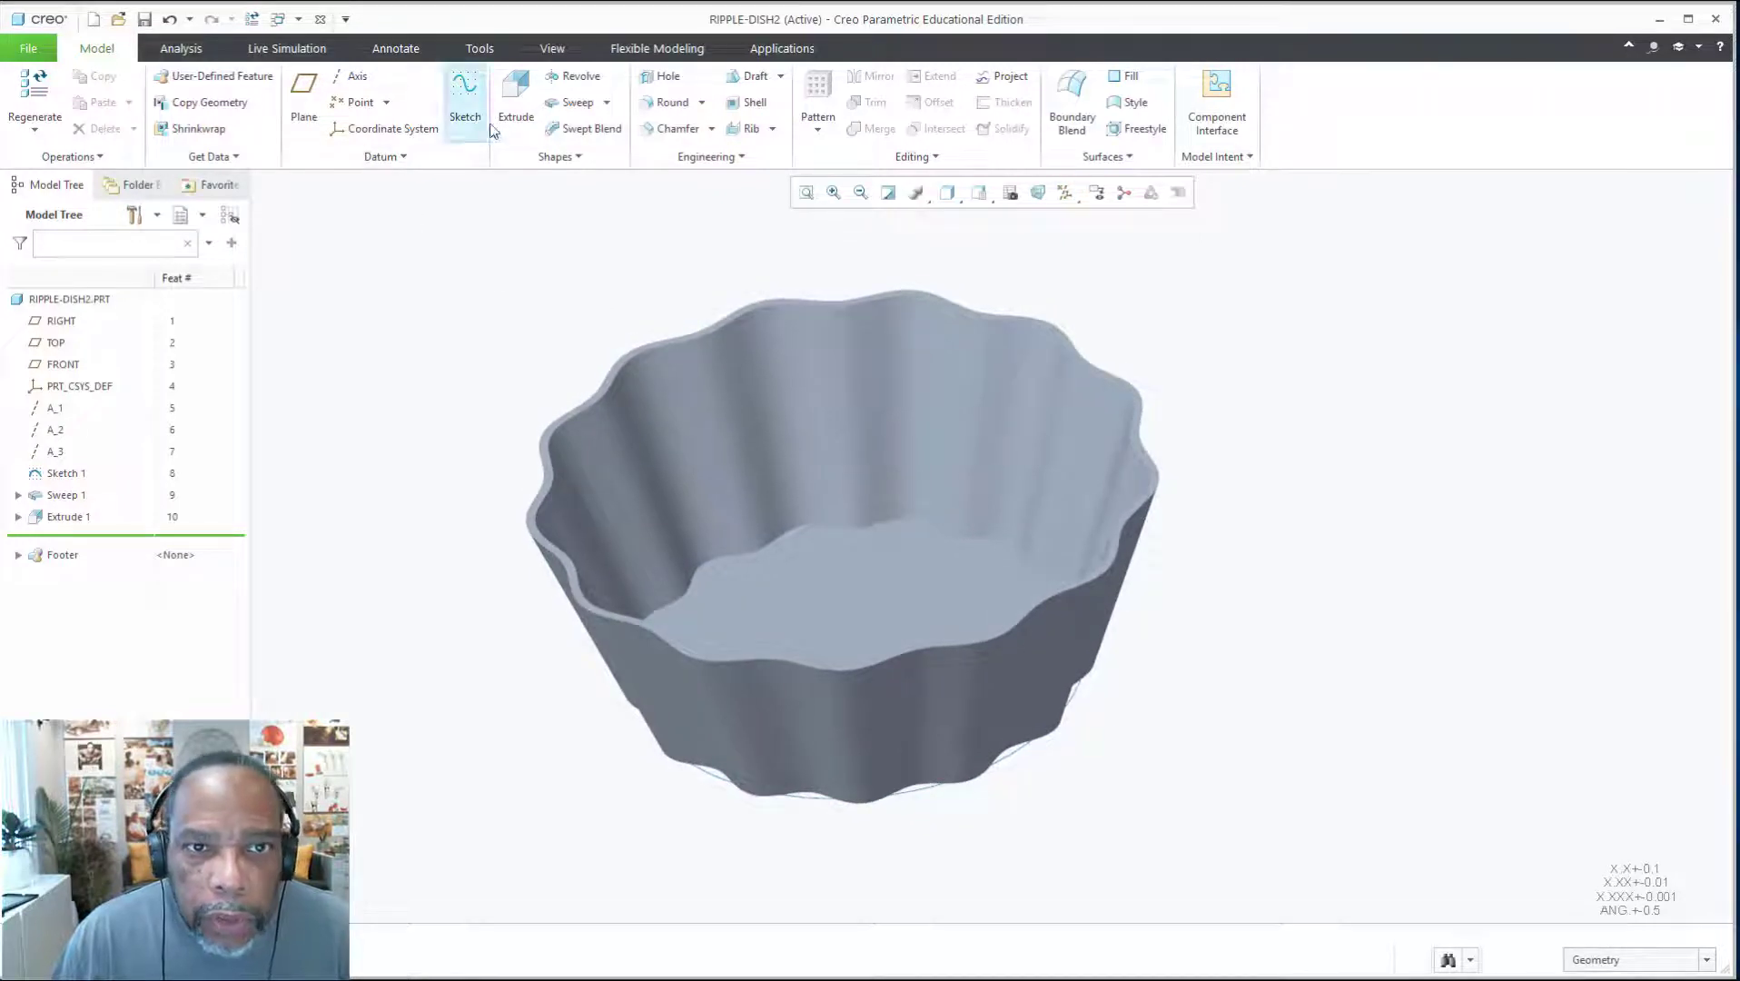
left_click(672, 102)
middle_click_drag(974, 447, 796, 575)
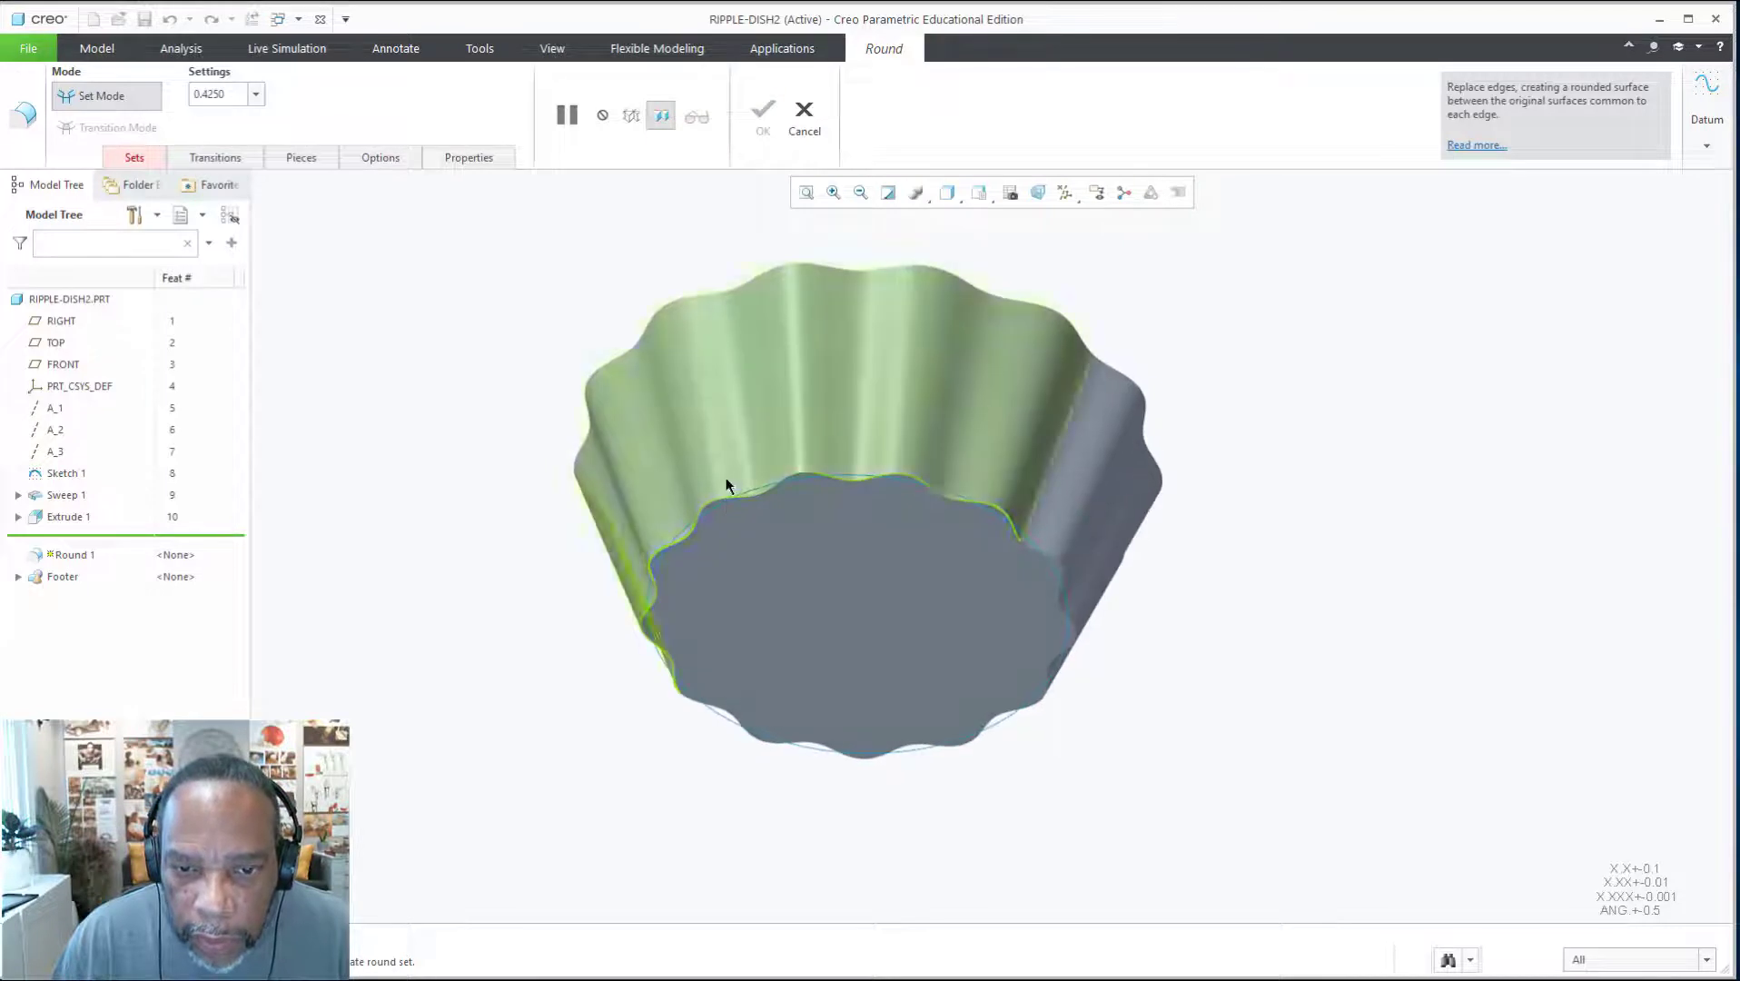
left_click(757, 495)
scroll(727, 545, "down", 5)
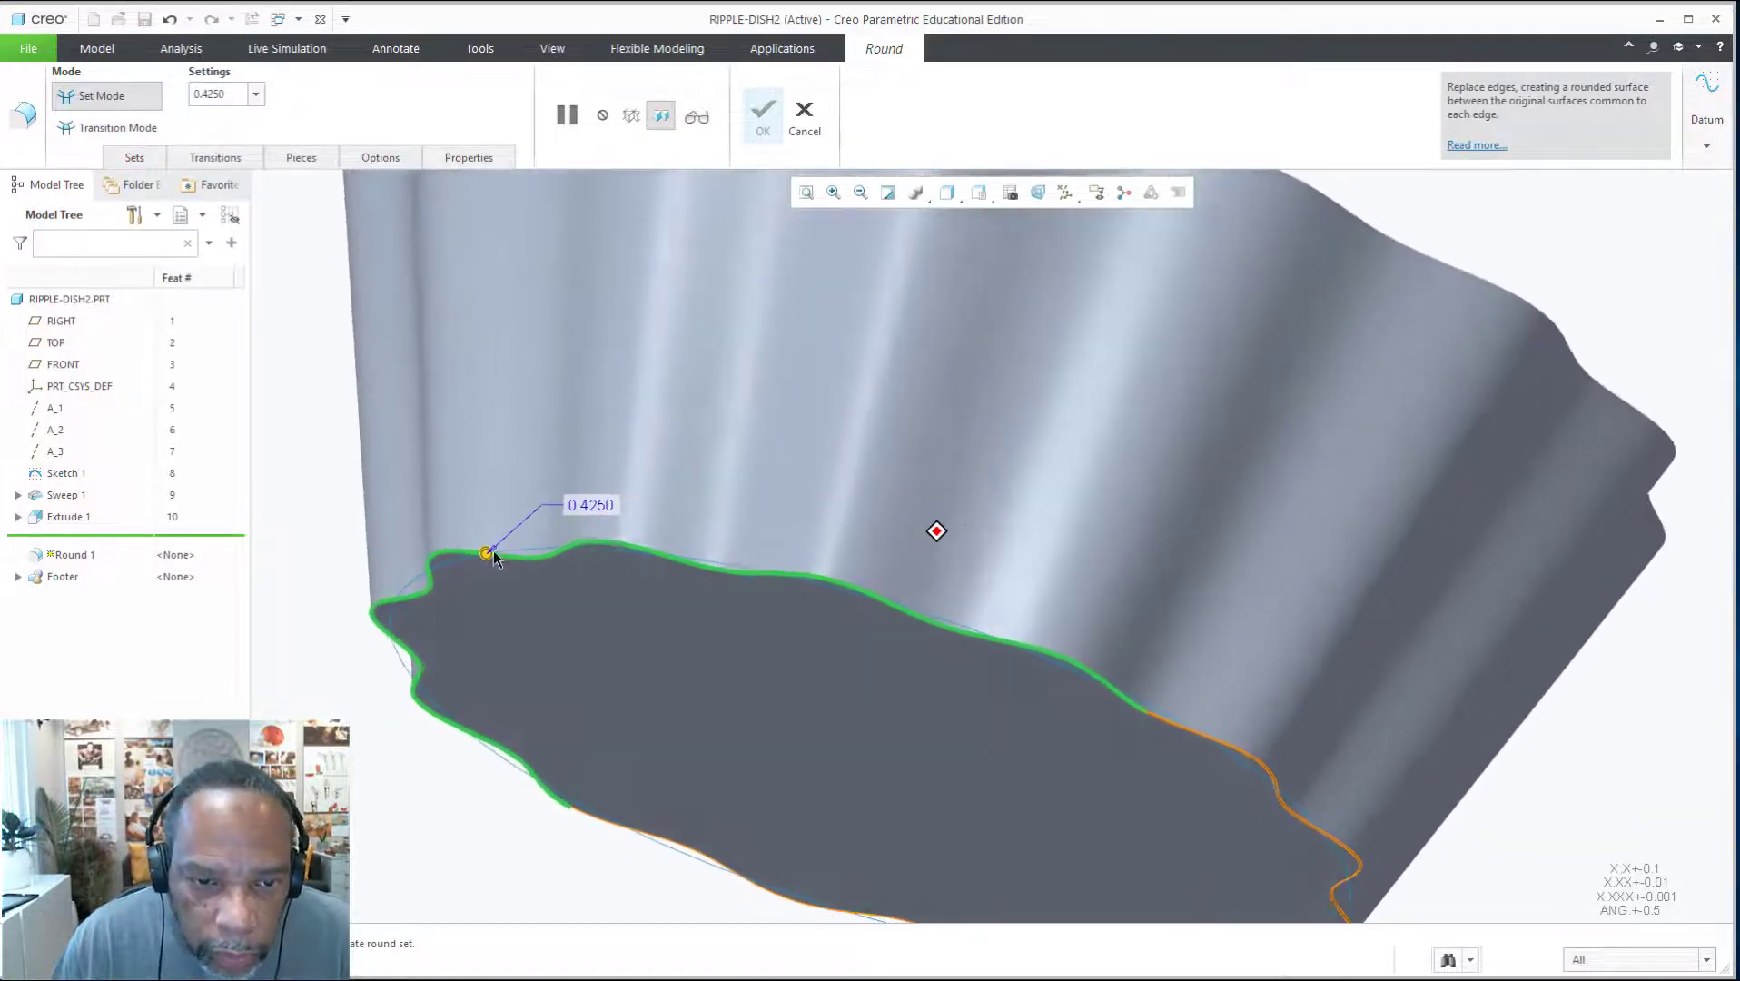
middle_click_drag(495, 558, 484, 570)
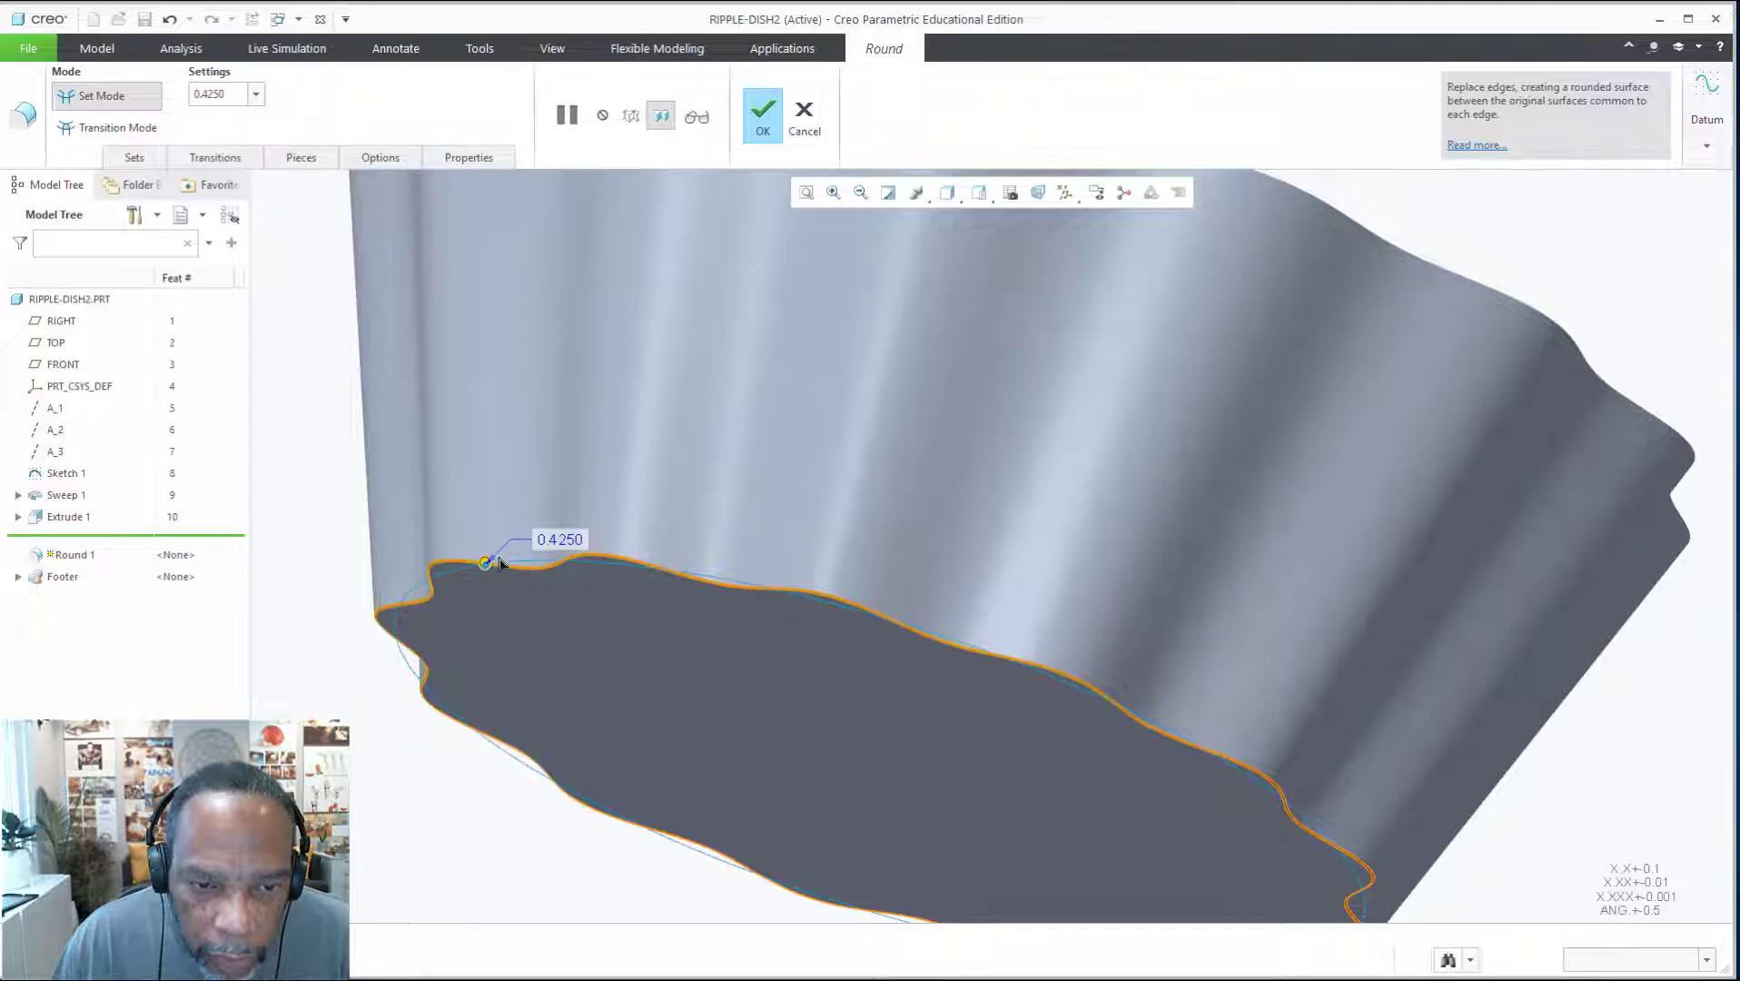
mouse_move(499, 565)
left_mouse_down()
mouse_move(495, 601)
mouse_move(486, 566)
left_mouse_up()
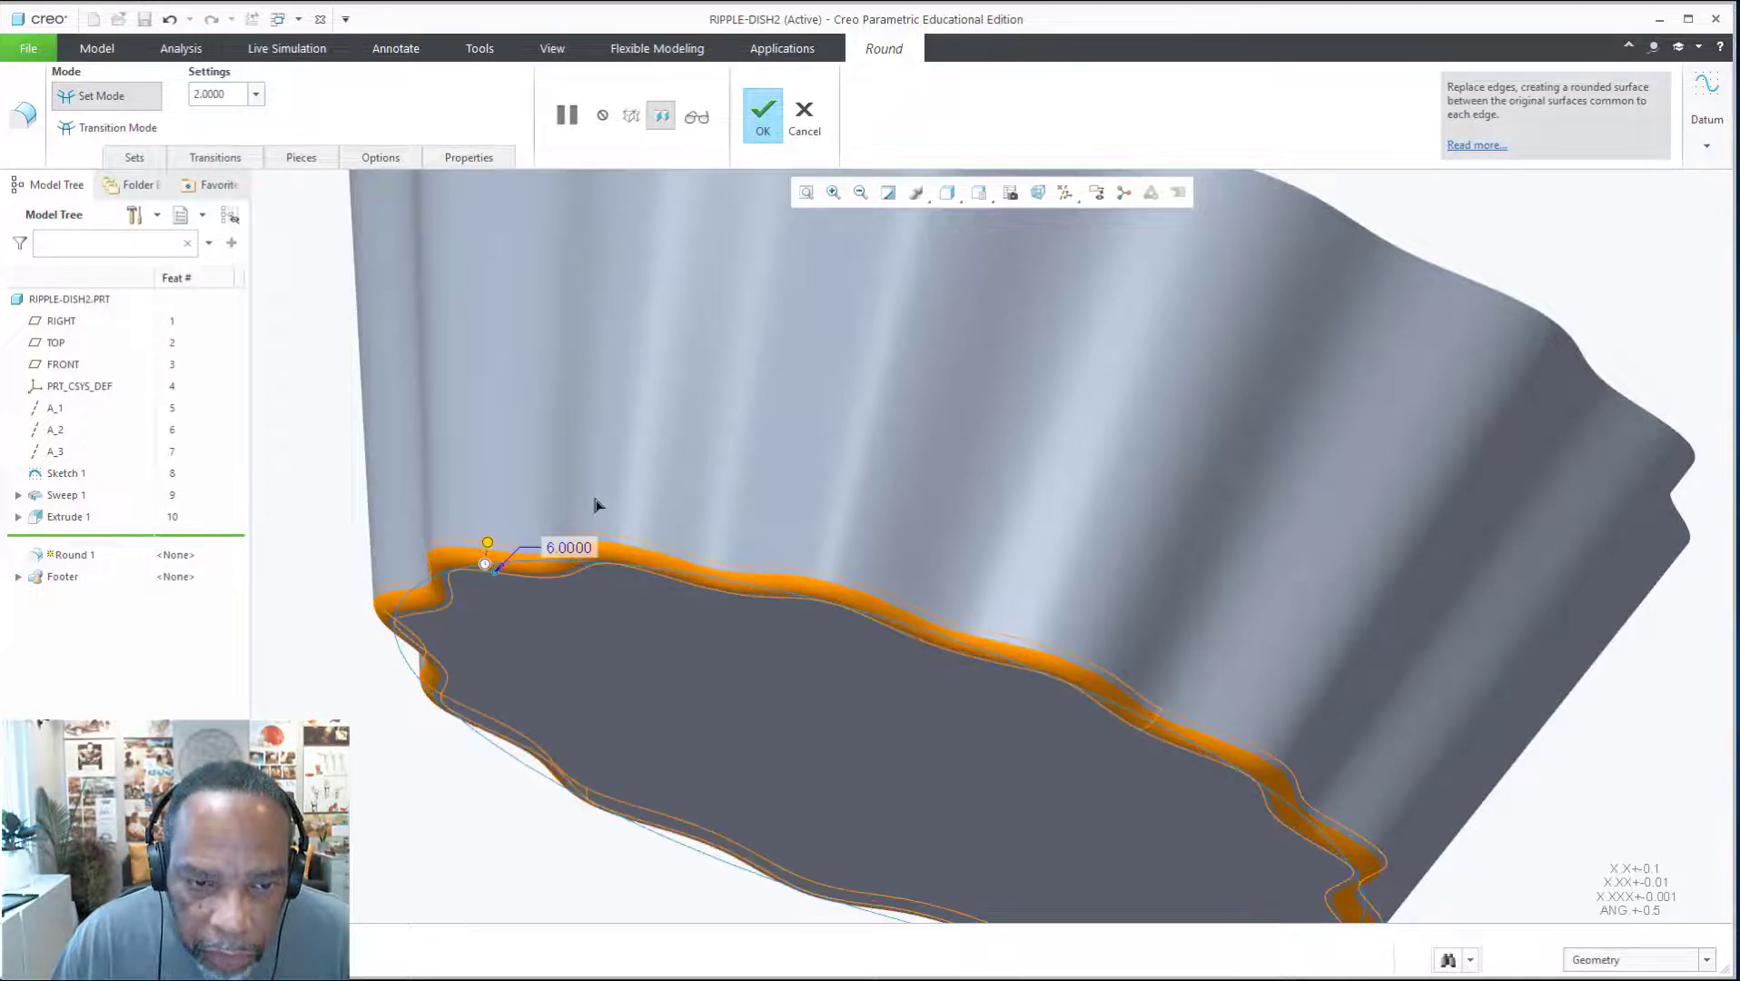
key("ctrl+d")
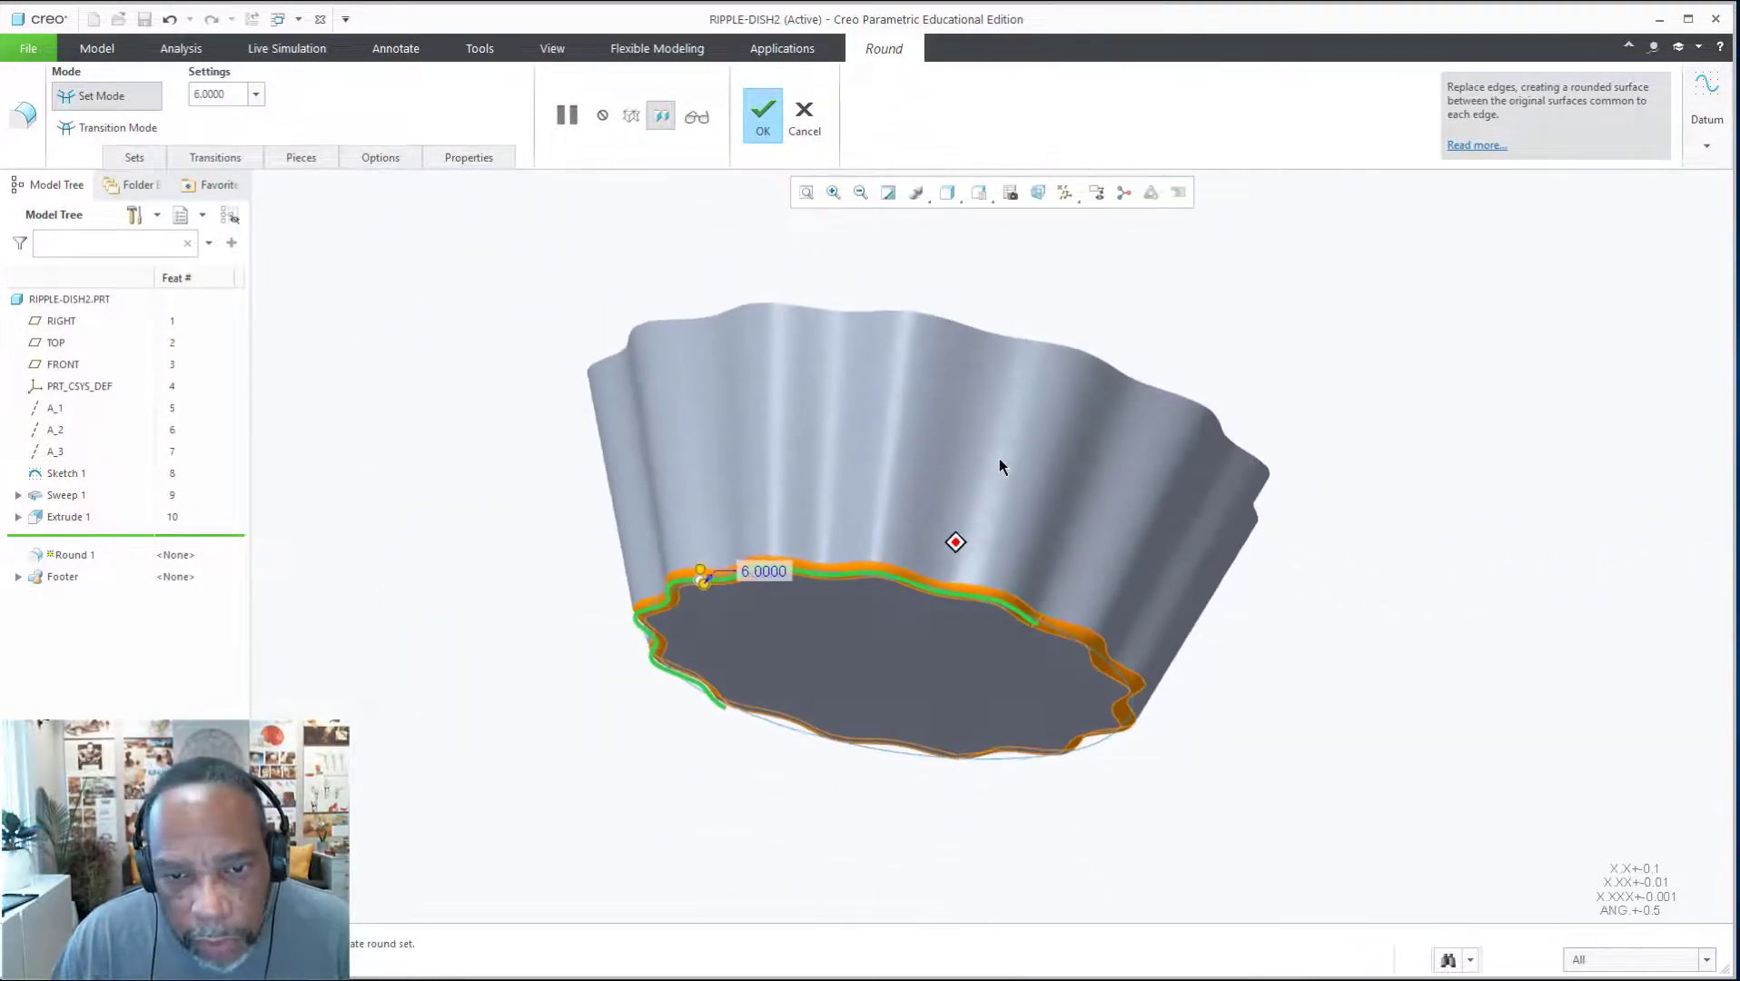
Add the inner floor edge to the round, delete the extra Set 2, and finish Round 1
mouse_move(921, 427)
middle_mouse_down()
mouse_move(784, 342)
mouse_move(459, 271)
middle_mouse_up()
middle_click_drag(911, 472, 804, 459)
left_click(862, 415)
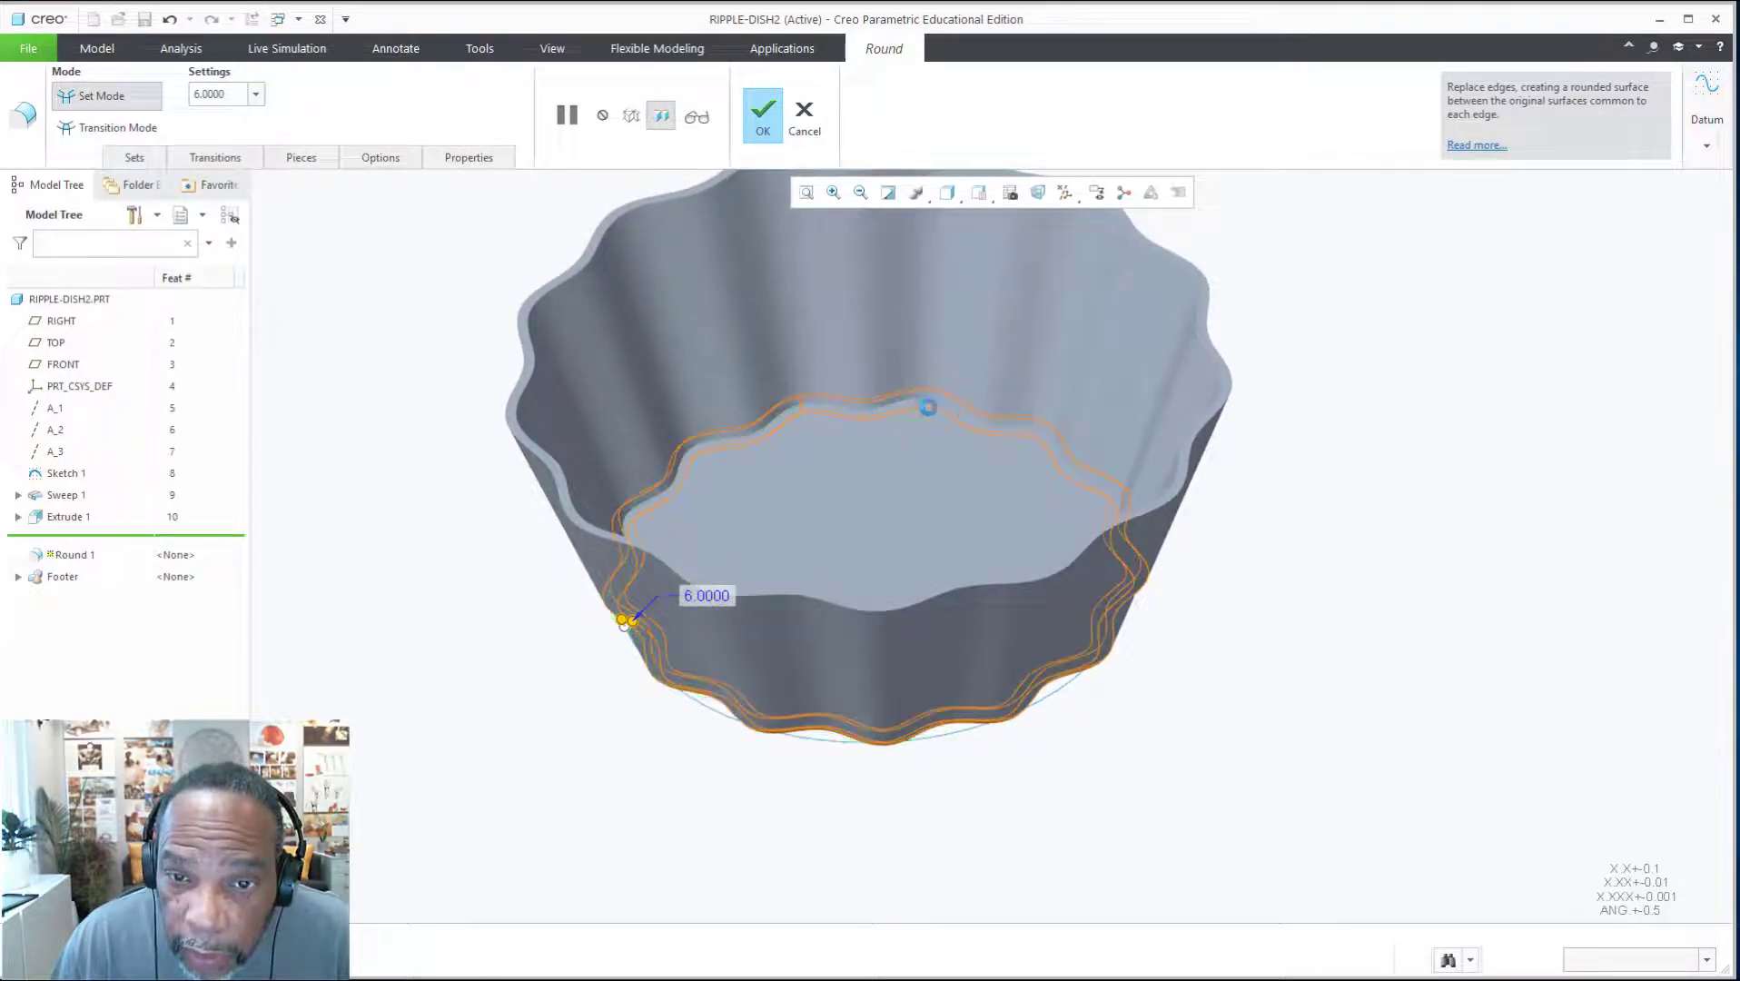
middle_click_drag(915, 442, 829, 379)
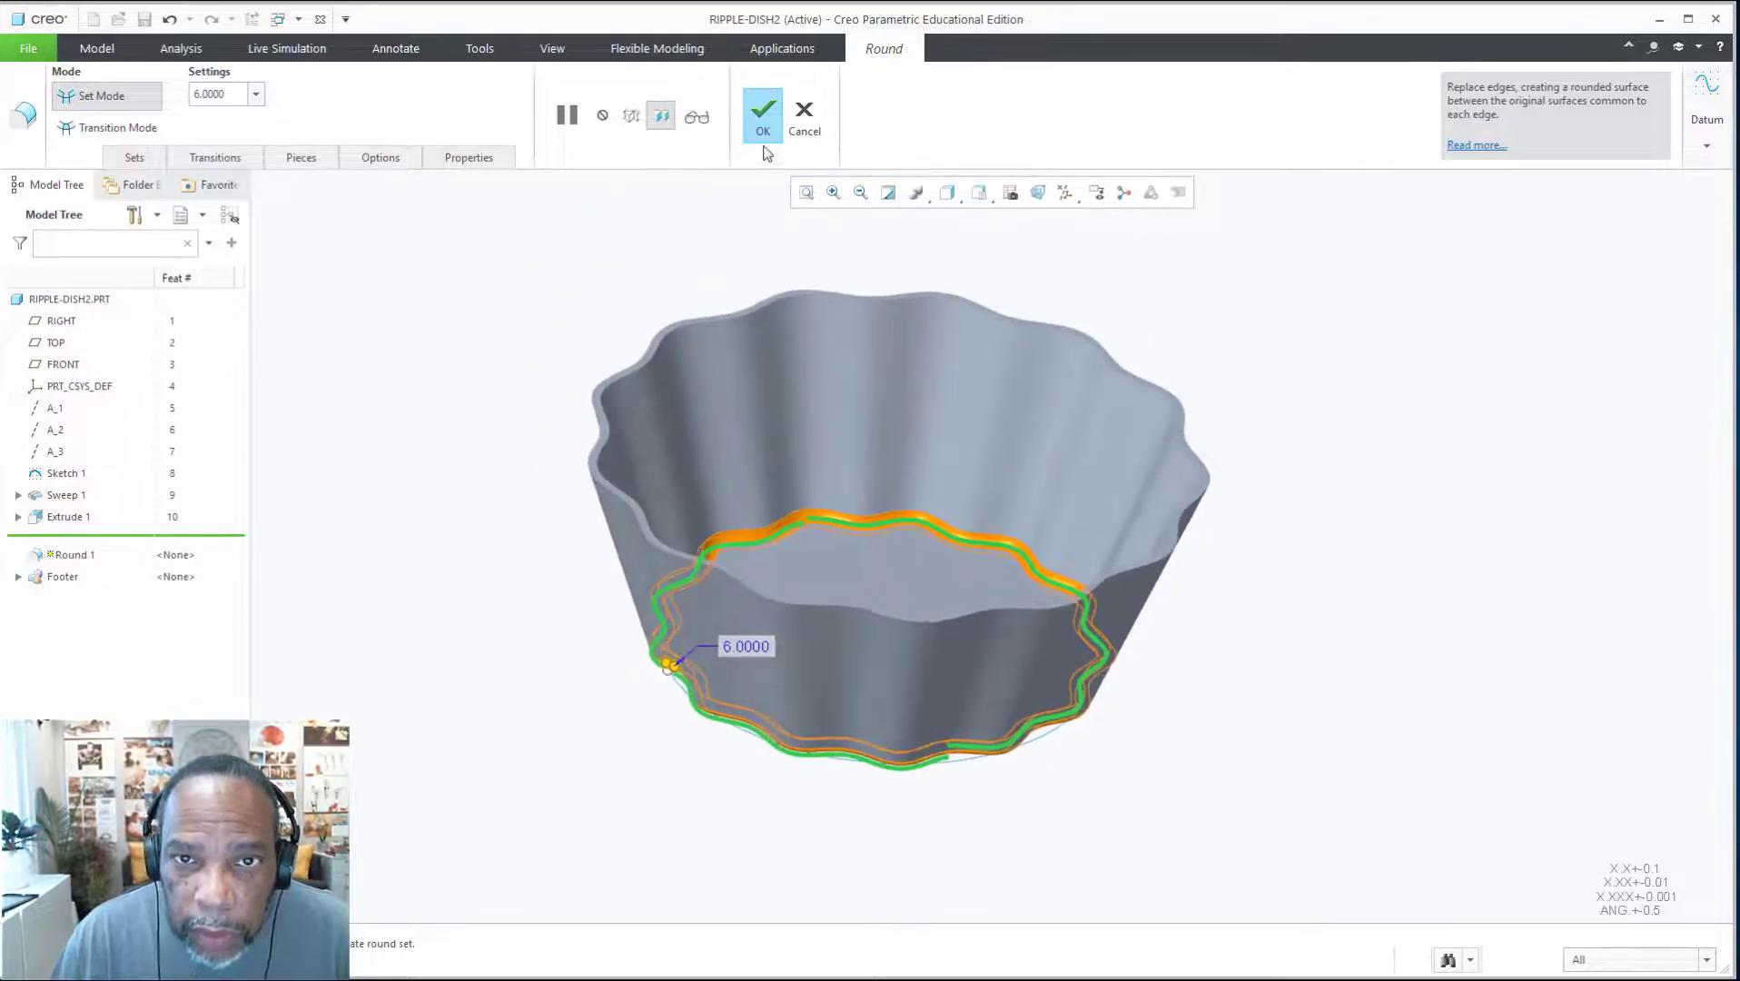
middle_click_drag(269, 211, 121, 157)
left_click(120, 158)
left_click(165, 228)
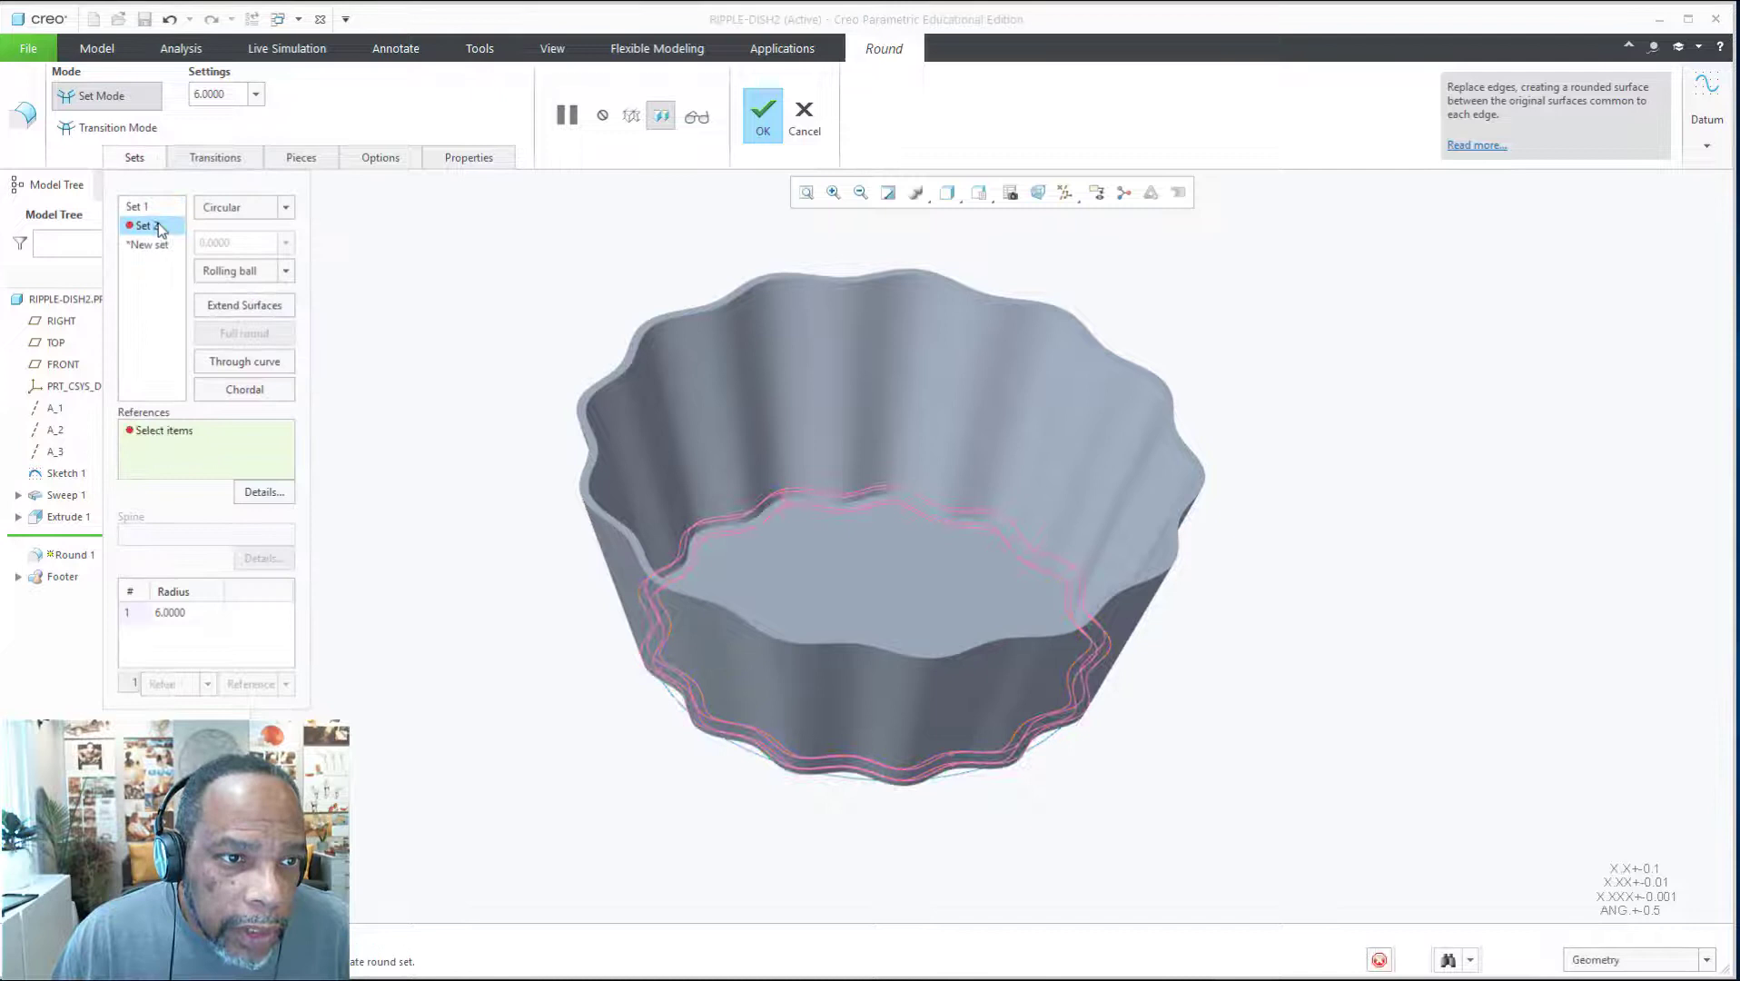
left_click(671, 325)
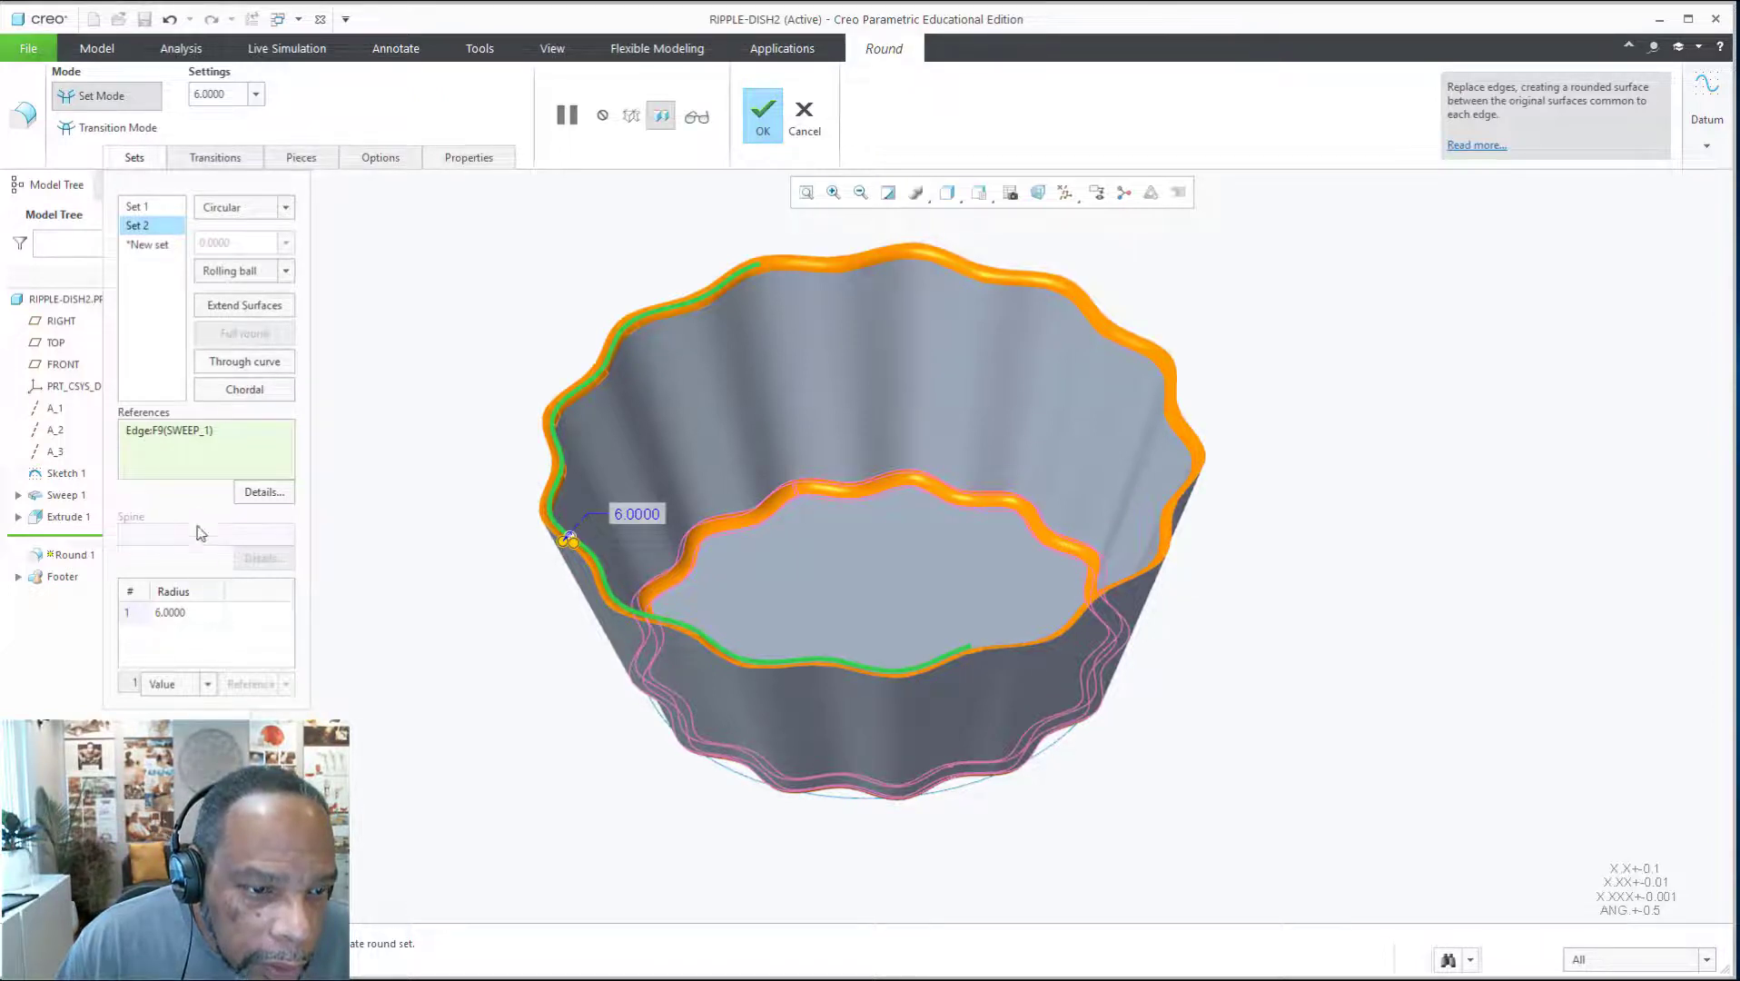
right_click(148, 229)
left_click(127, 263)
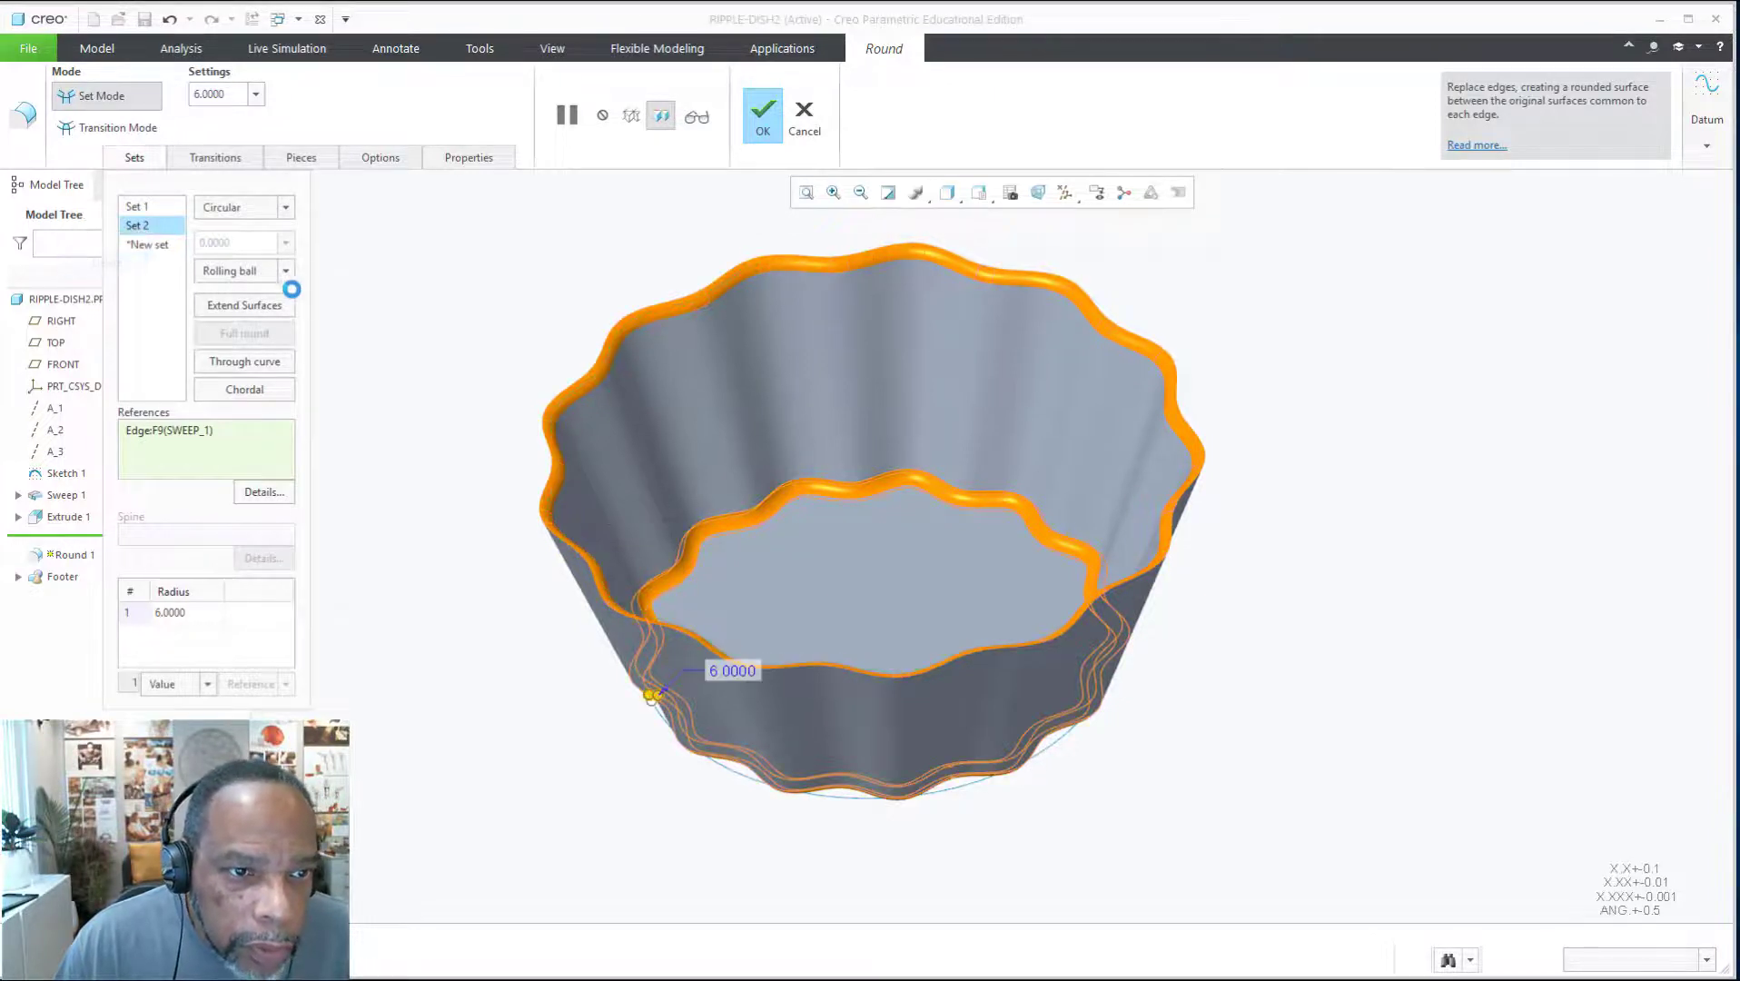
left_click(762, 125)
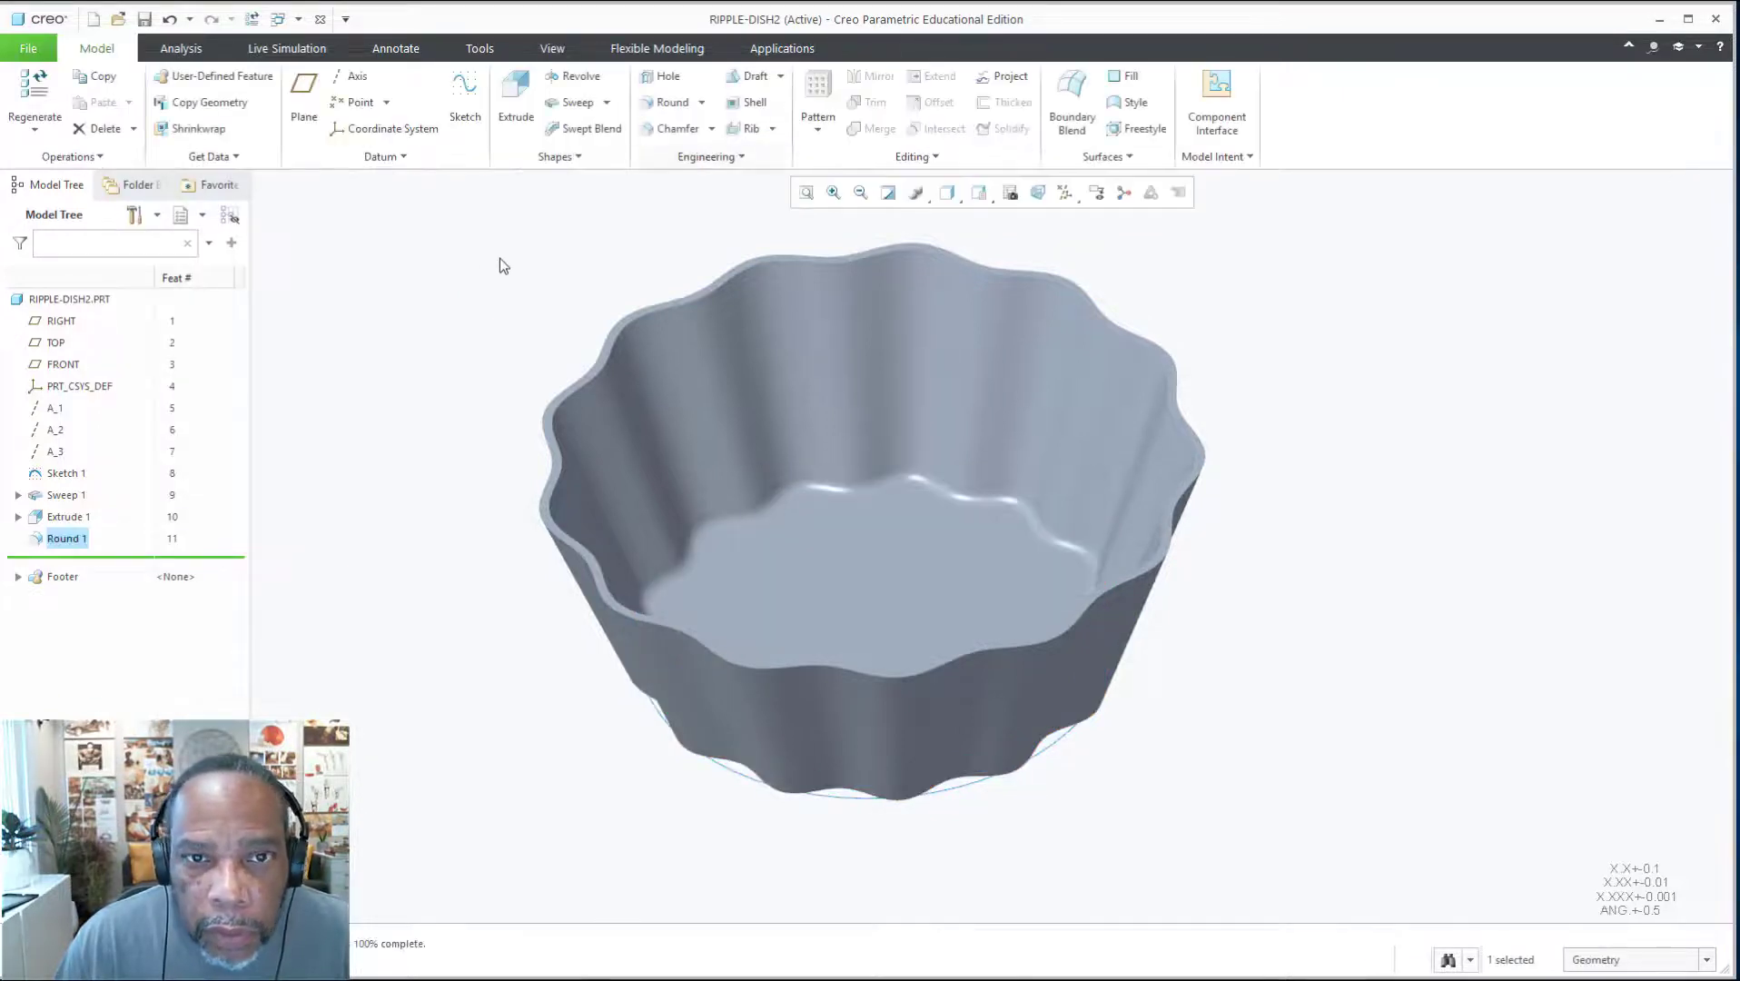
Apply a Full round to the dish's top rim edges, creating Round 2
left_click(672, 102)
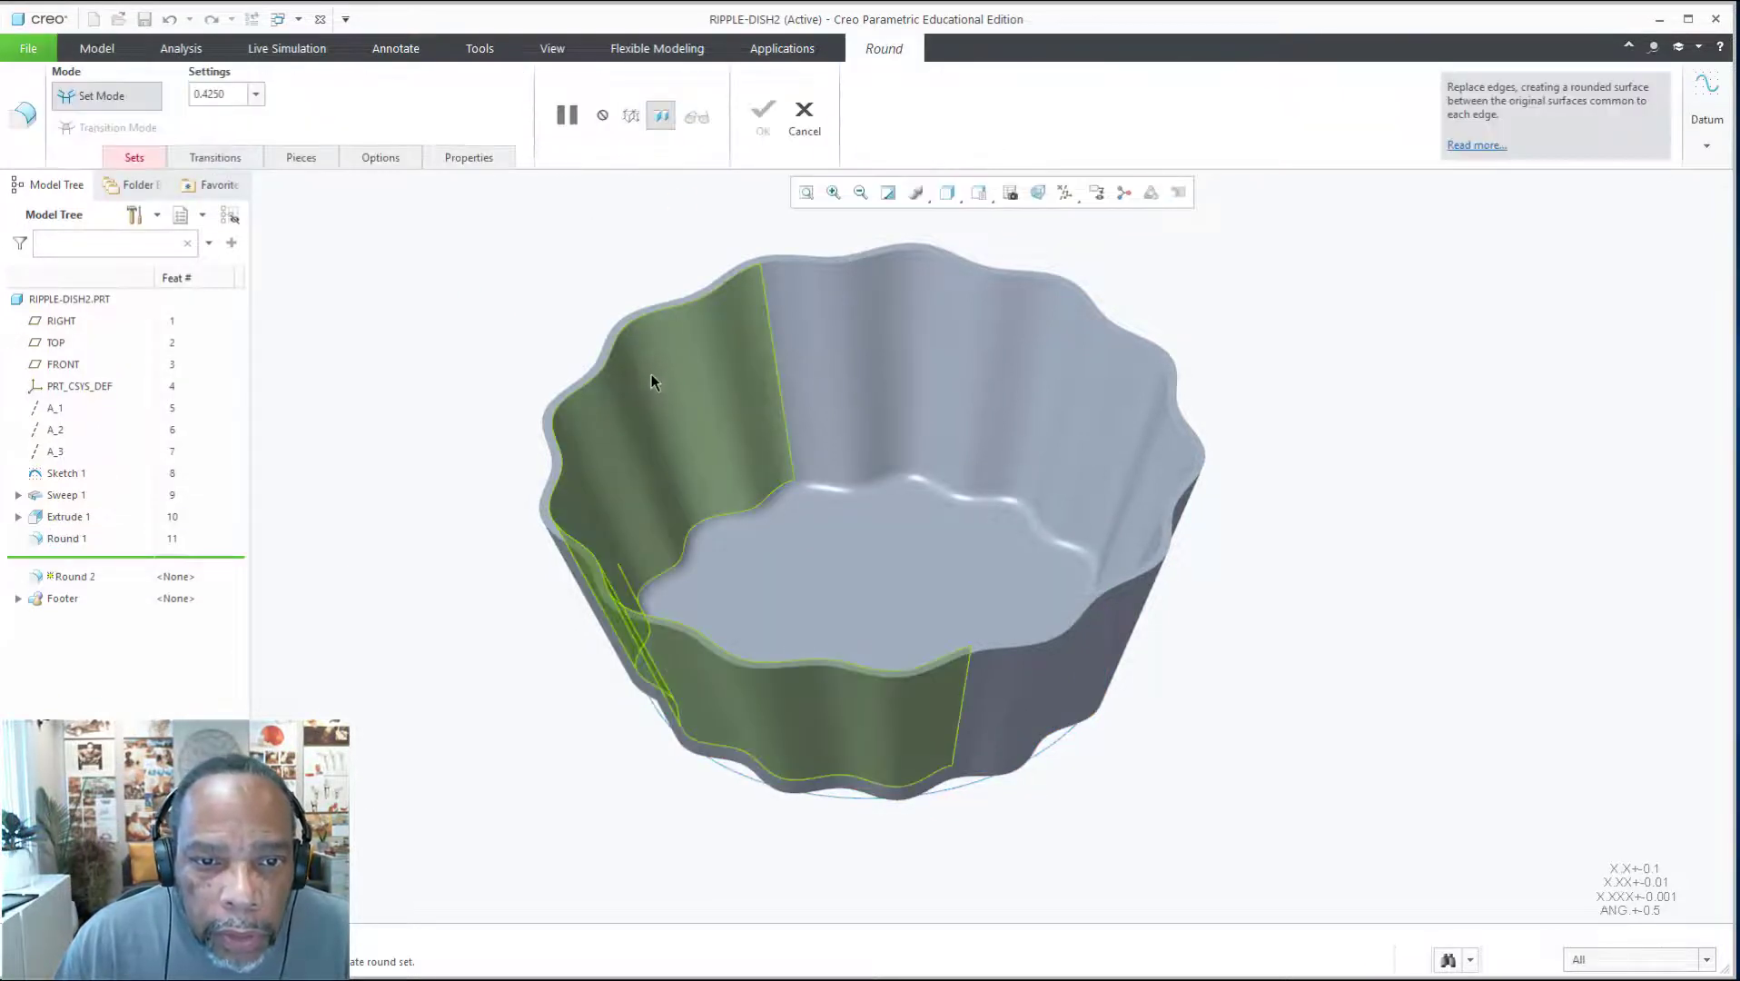
middle_click_drag(650, 374, 609, 339)
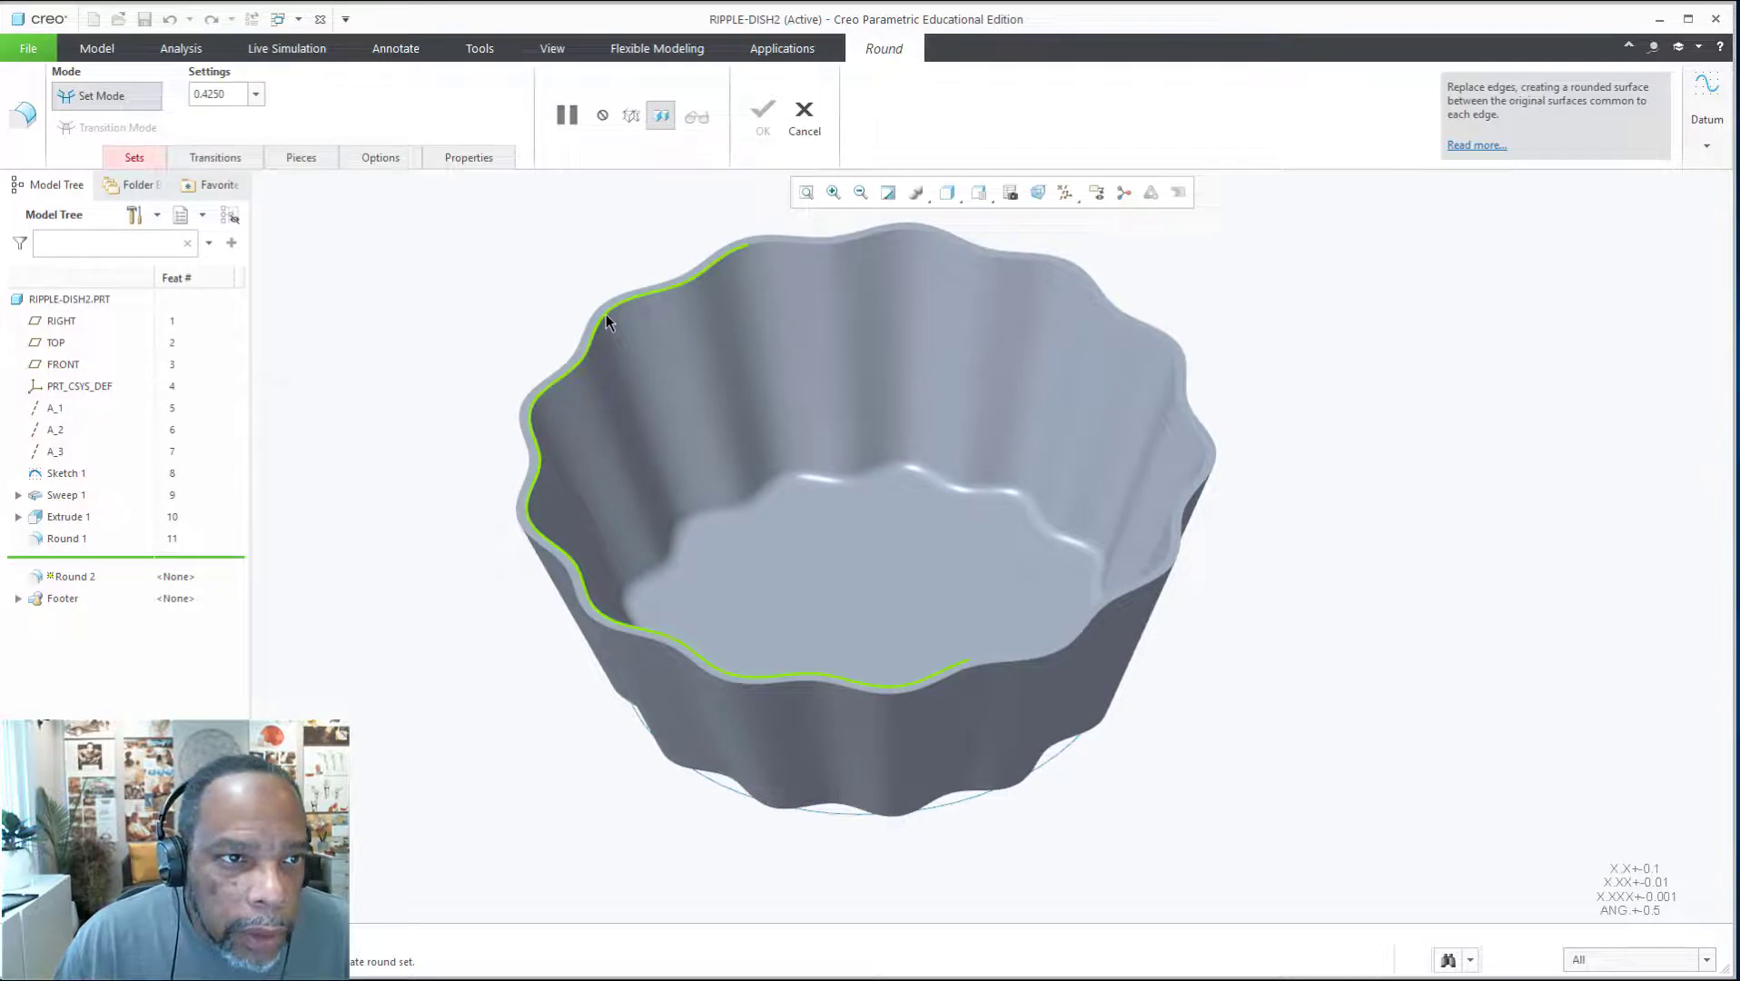
left_click(607, 322)
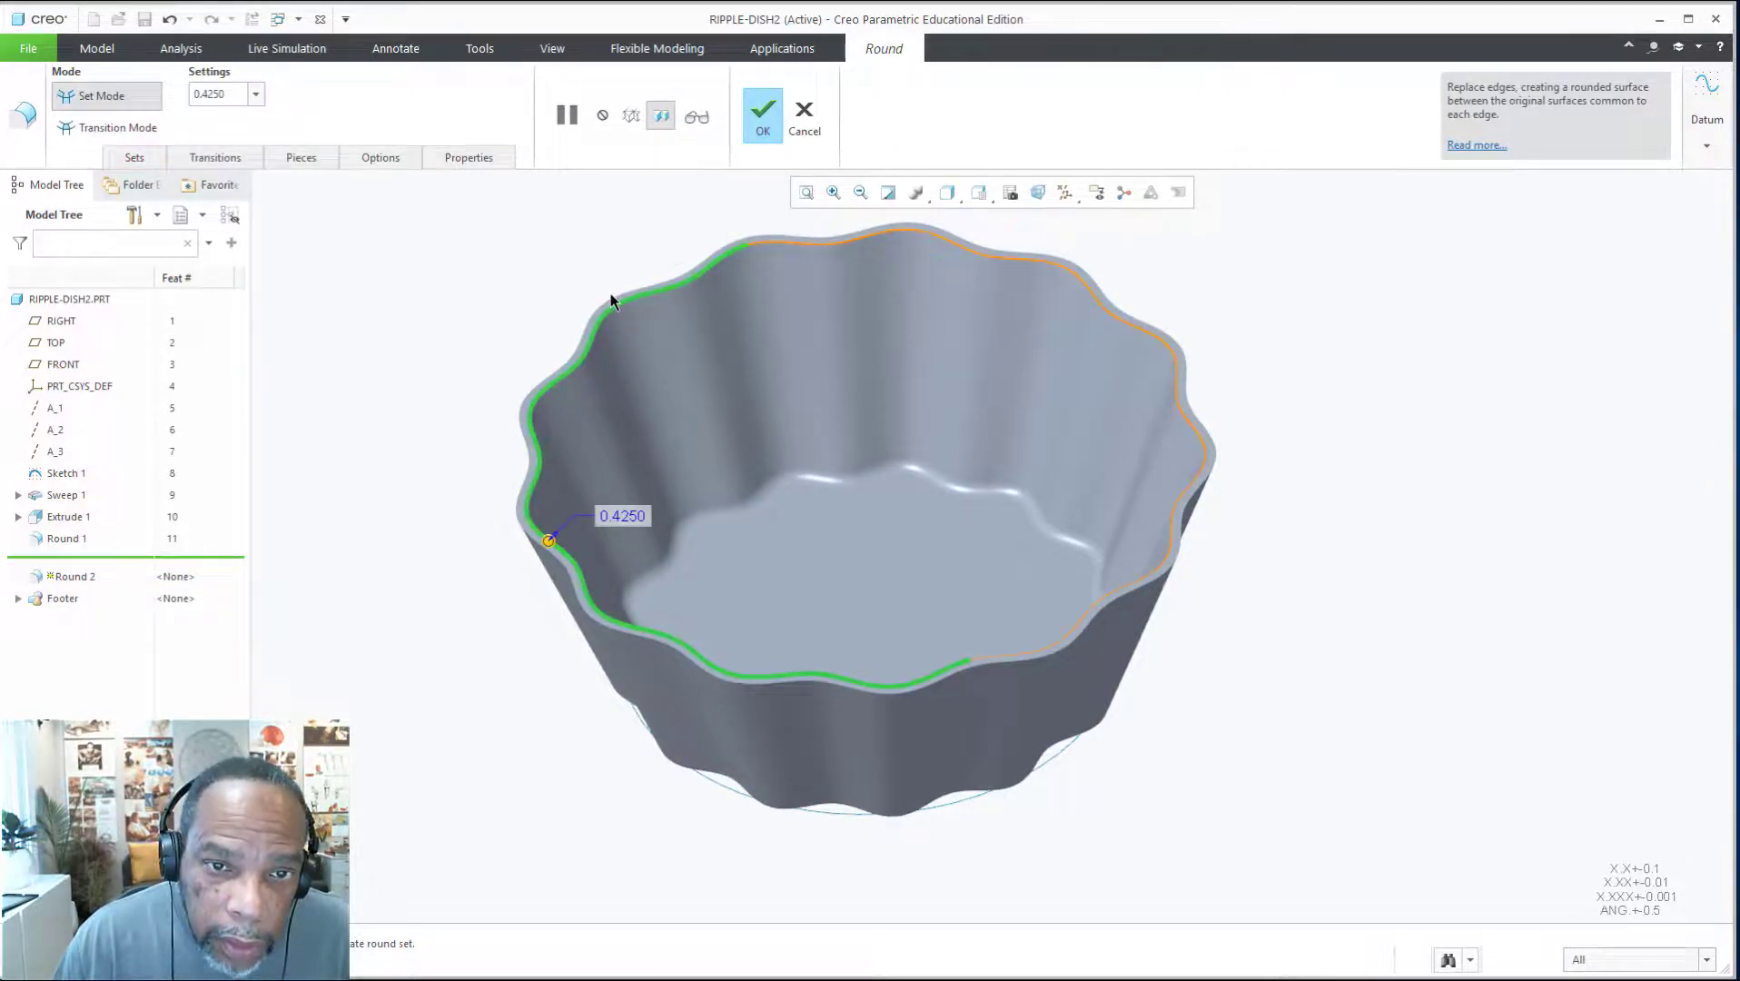
left_click(133, 159)
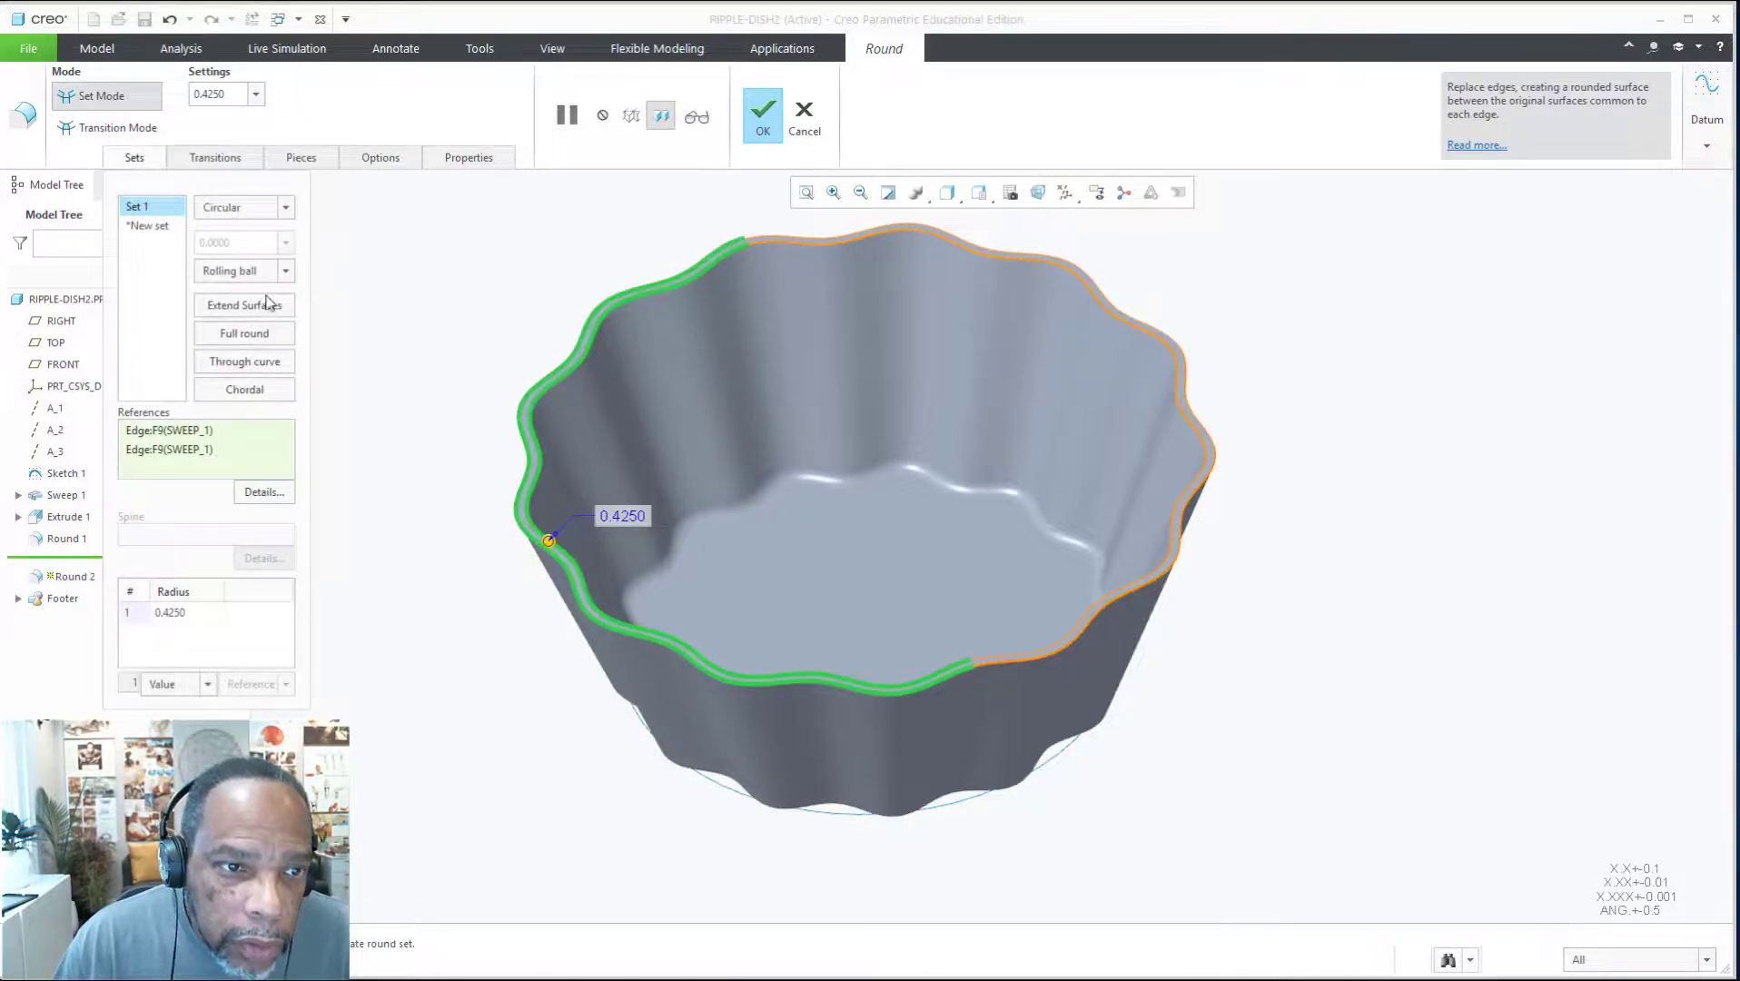
left_click(244, 333)
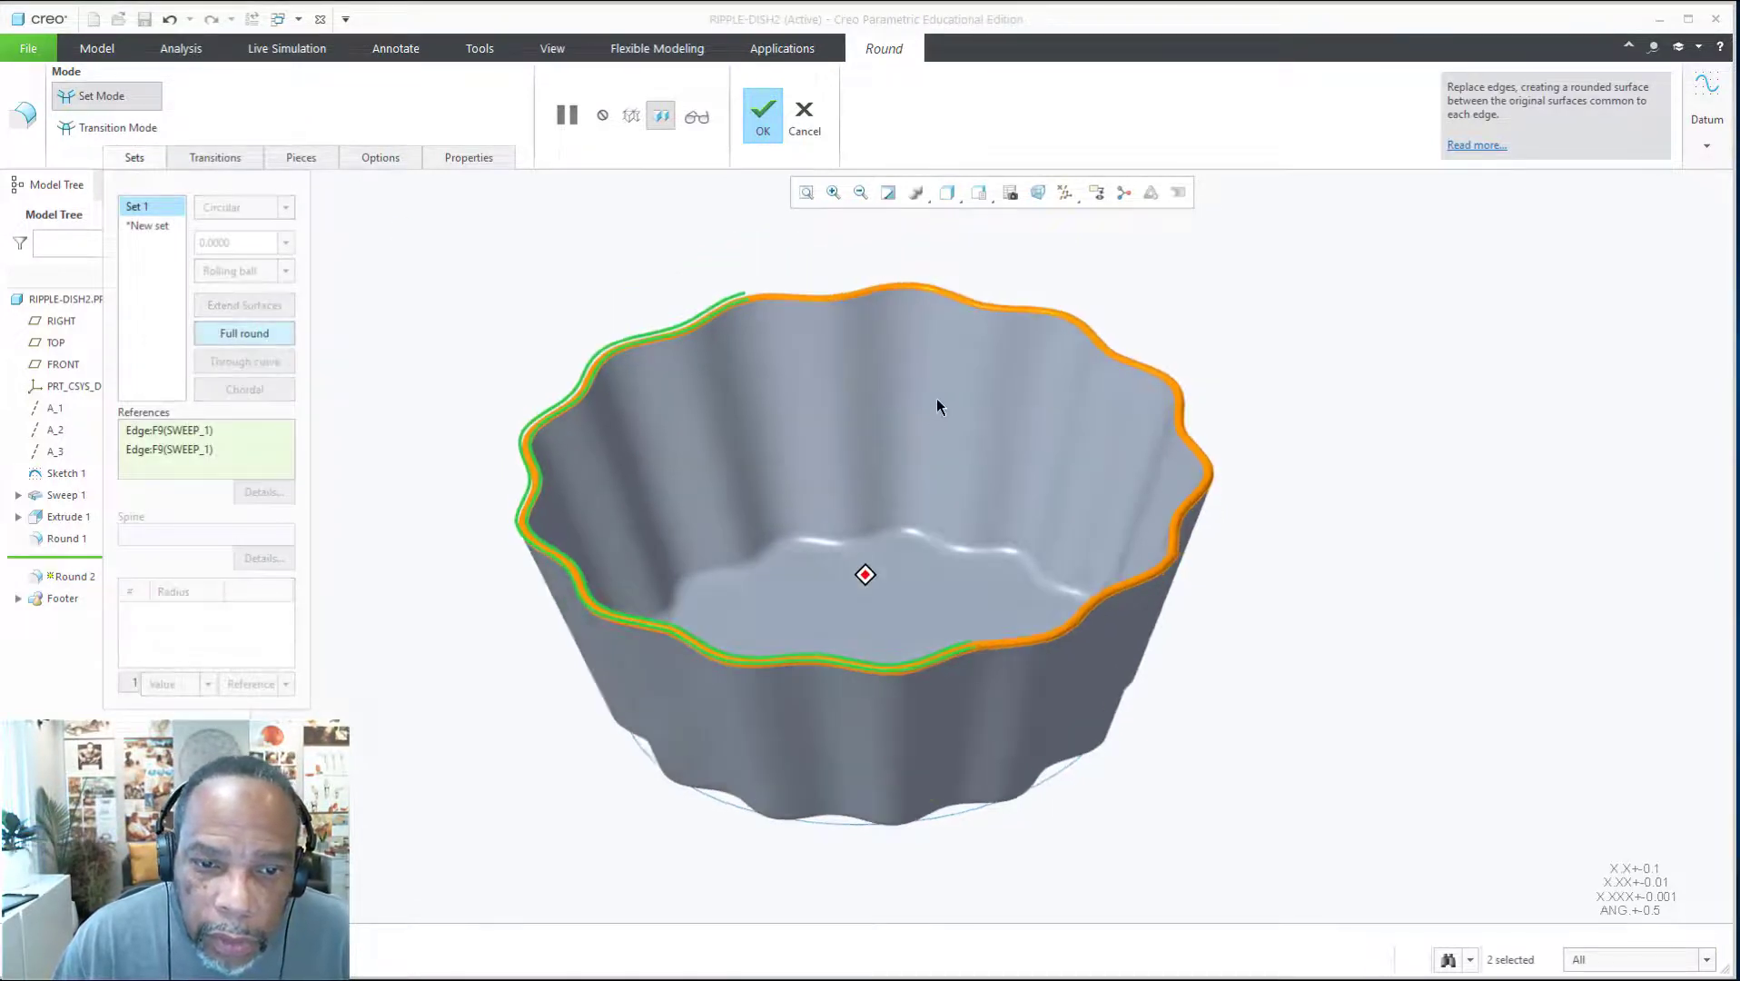
middle_click_drag(943, 388, 874, 227)
left_click(763, 114)
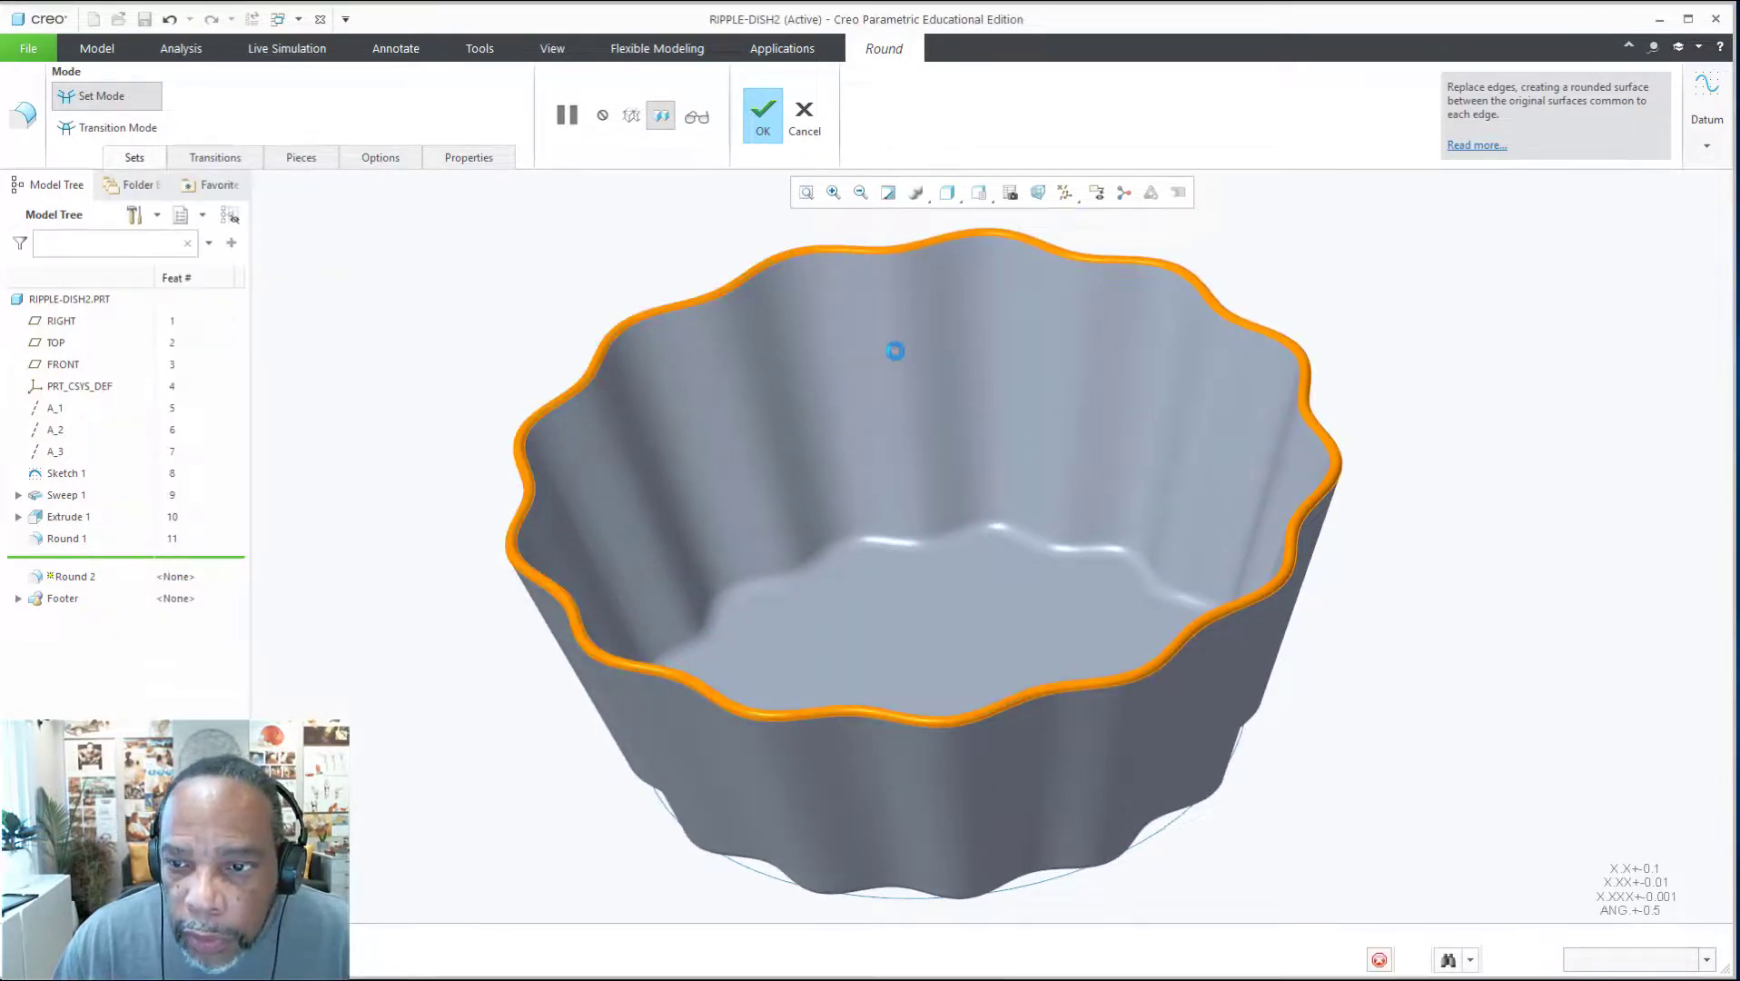
key("ctrl+d")
left_click(1357, 361)
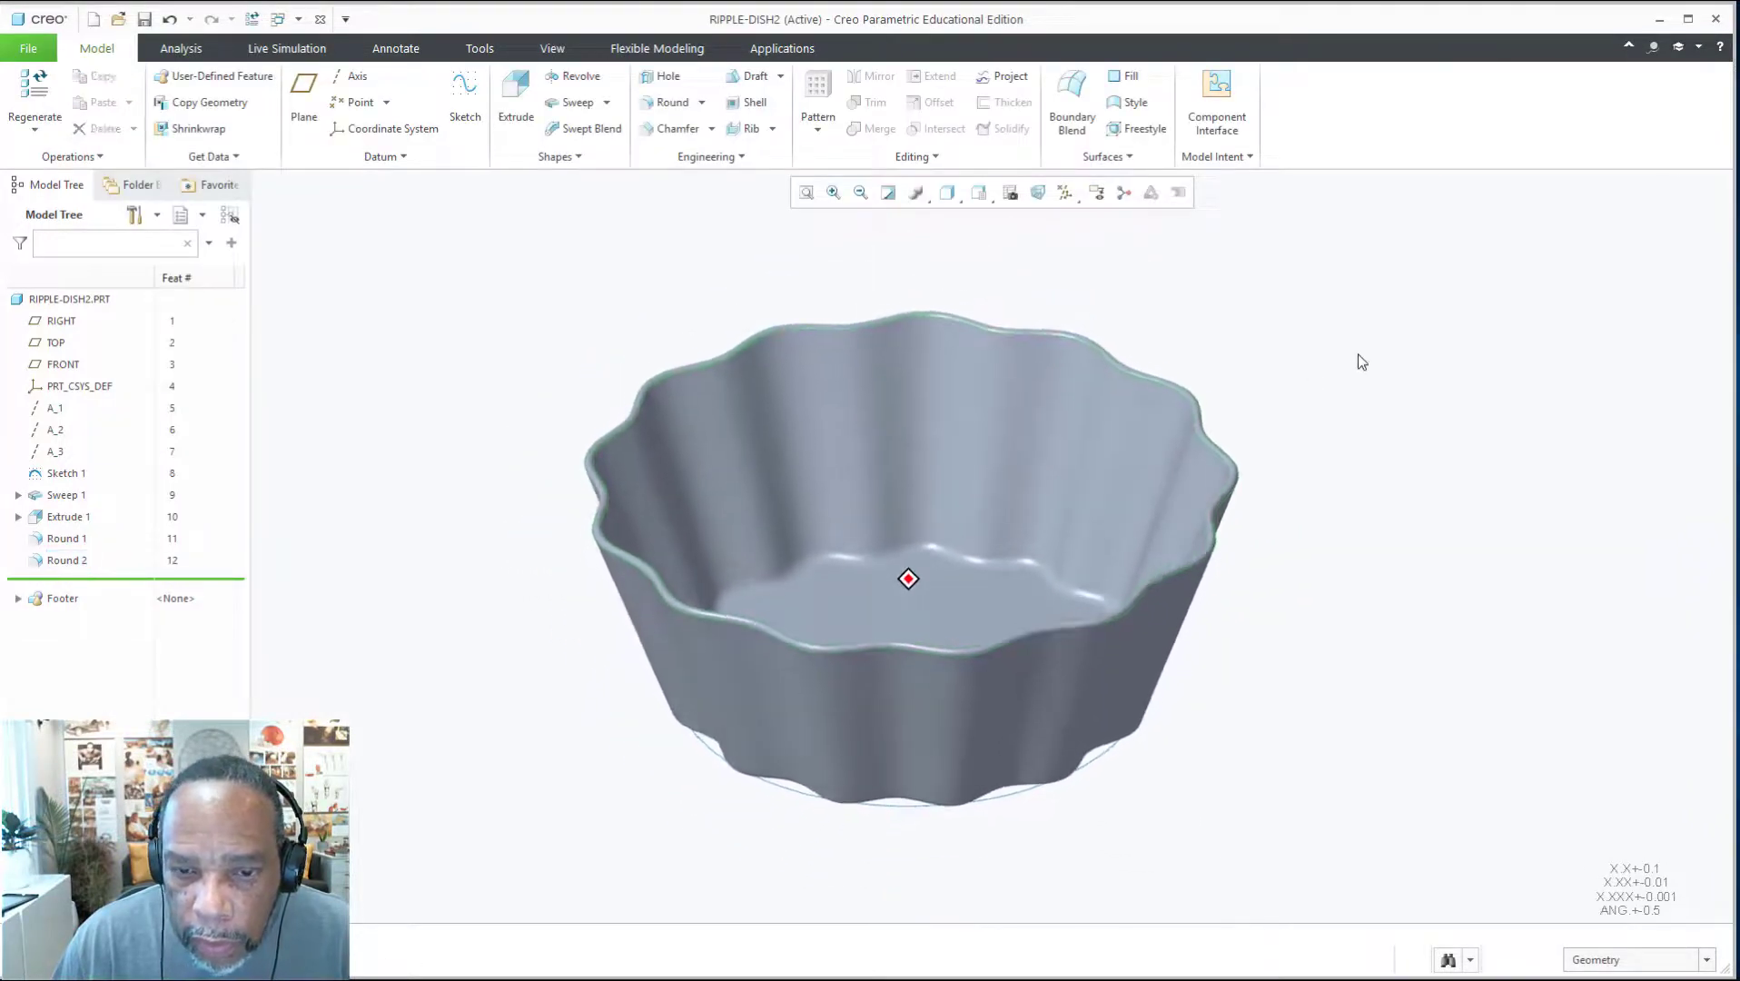